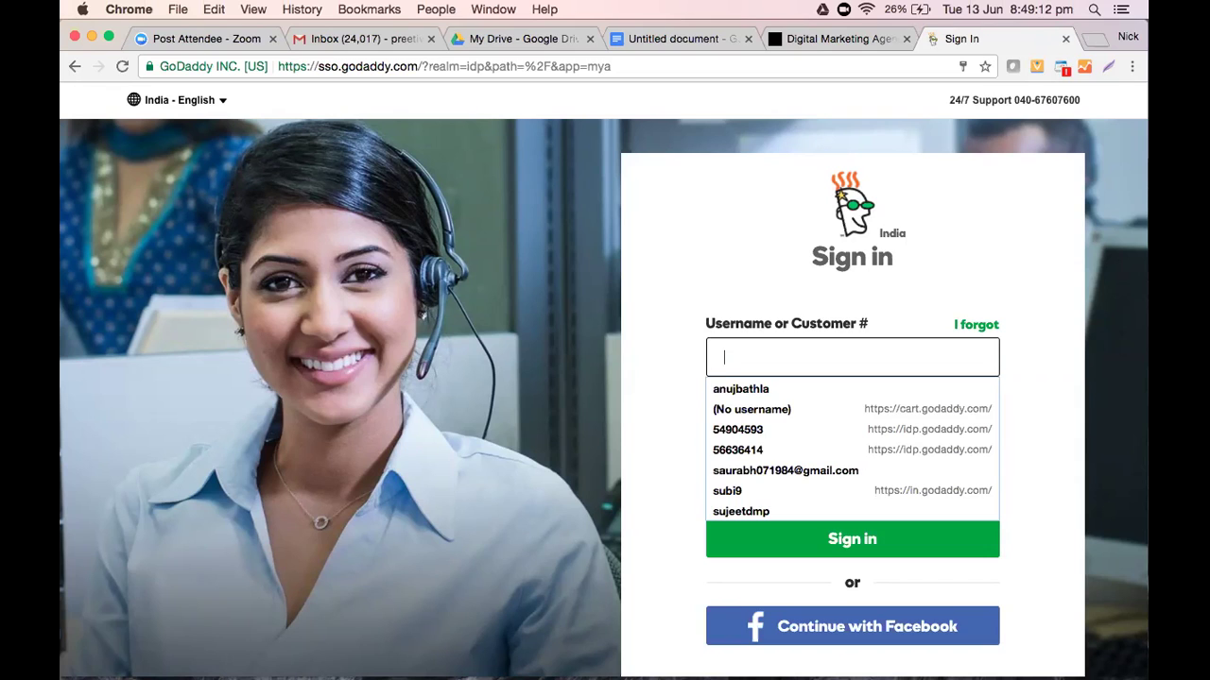
Sign in to GoDaddy, replacing the autofilled login with the customer number and account password
key("Down")
key("Return")
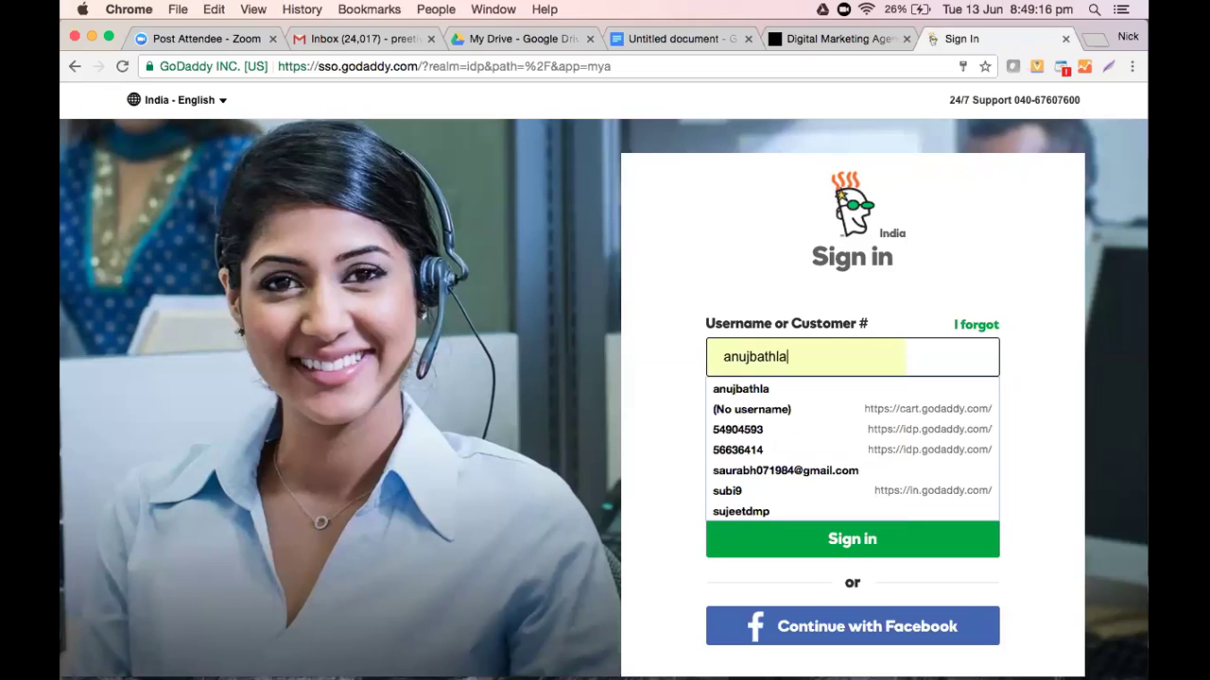
key("super+a")
key("BackSpace")
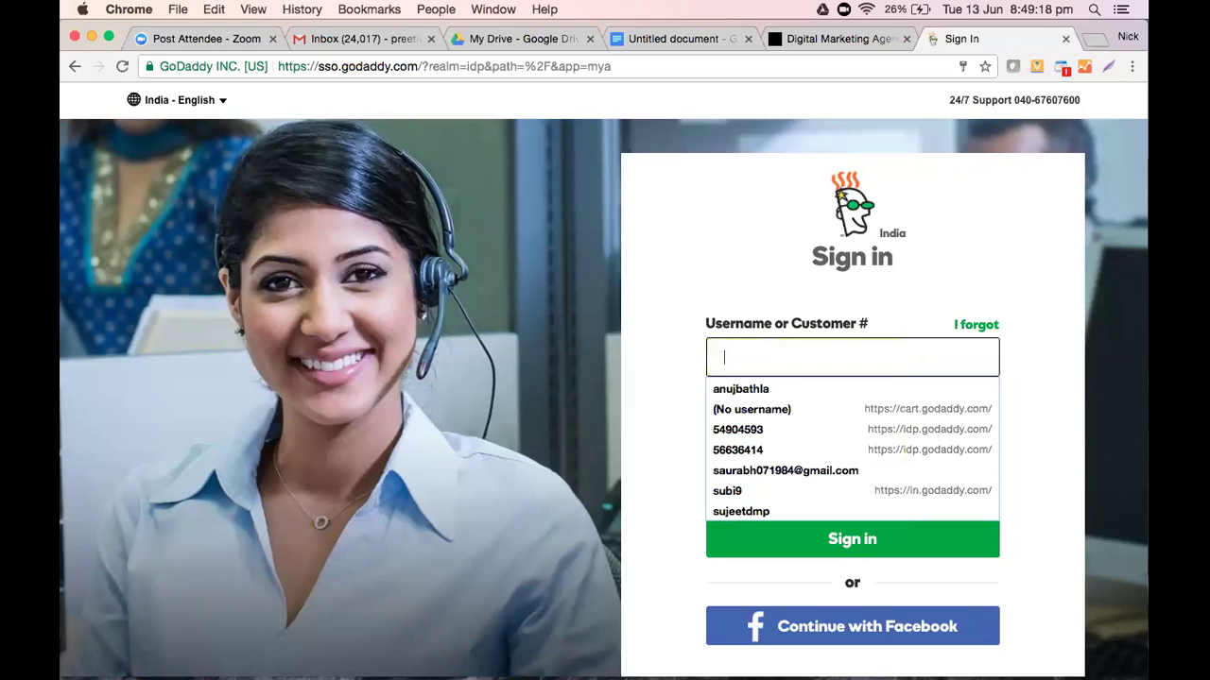
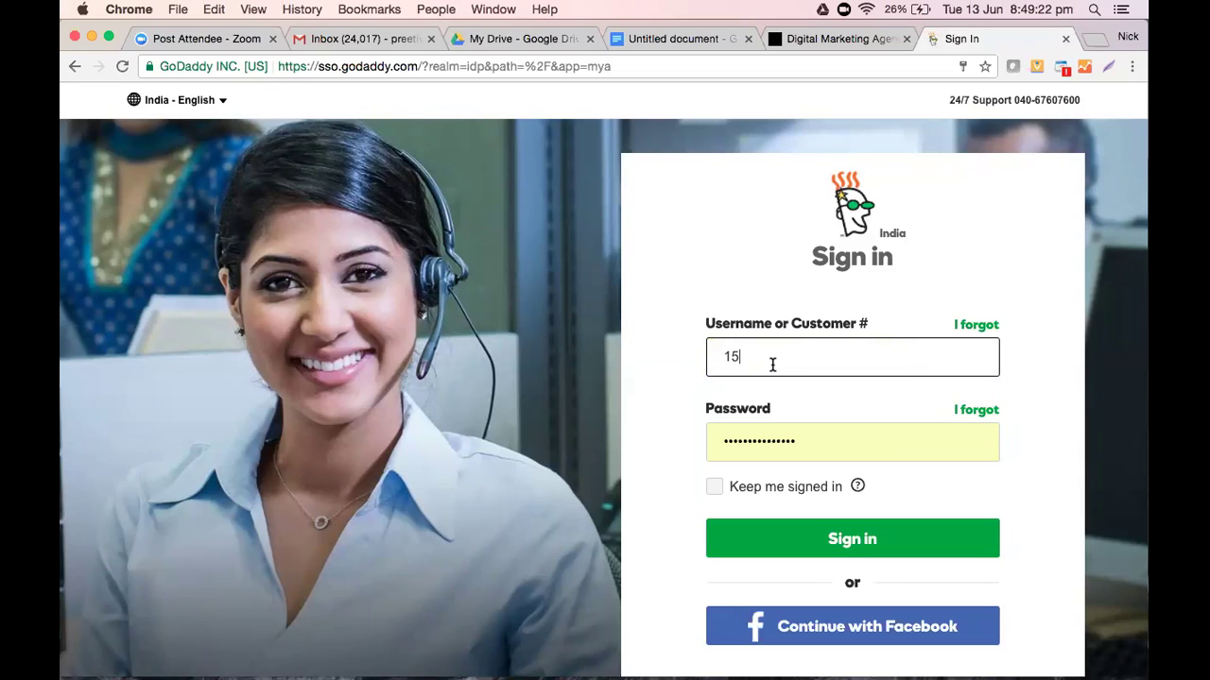
key("Tab")
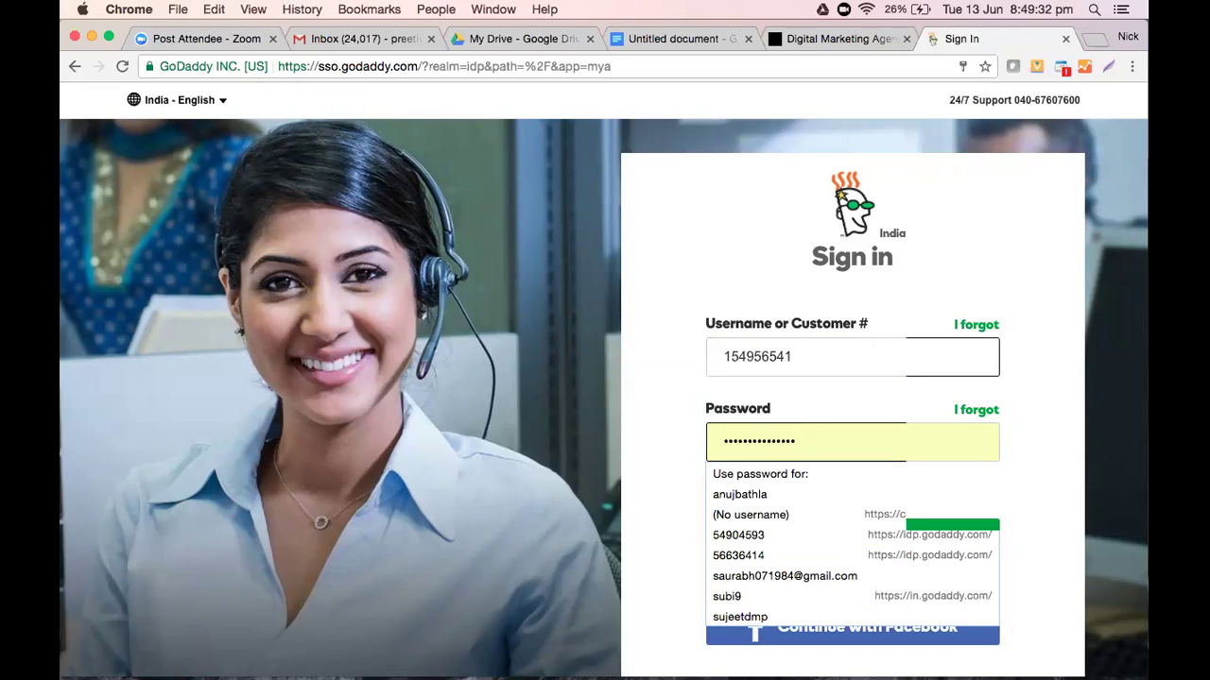
key("super+a")
key("BackSpace")
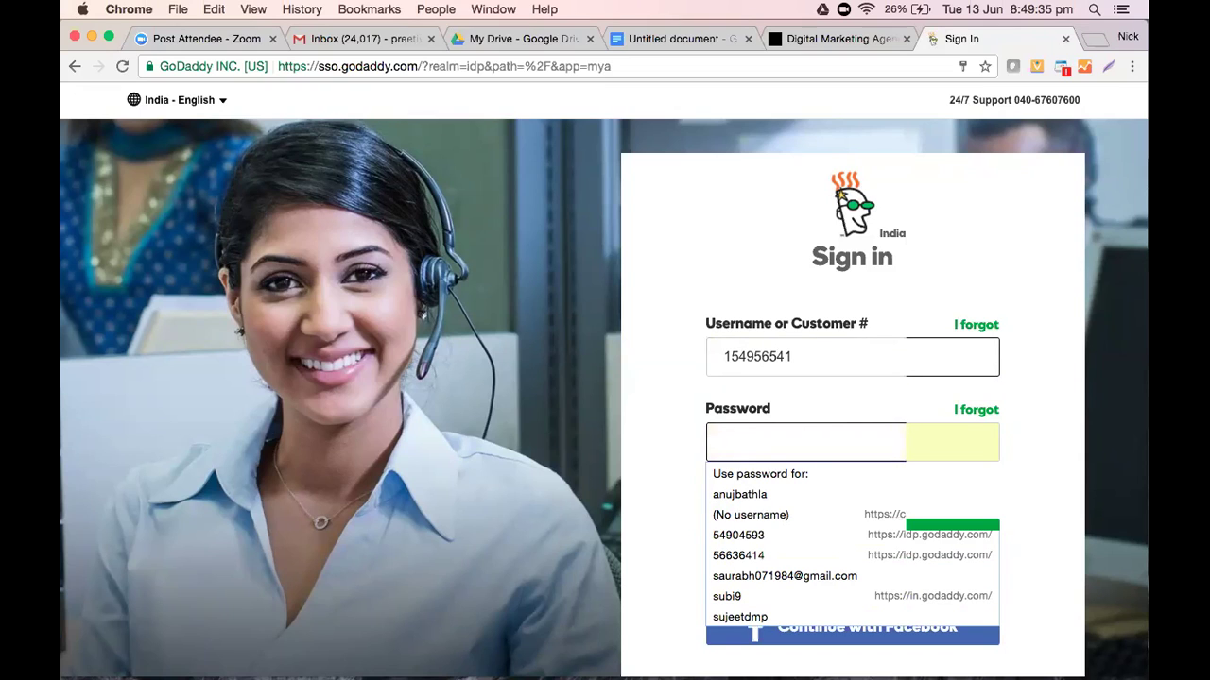
type("••••••")
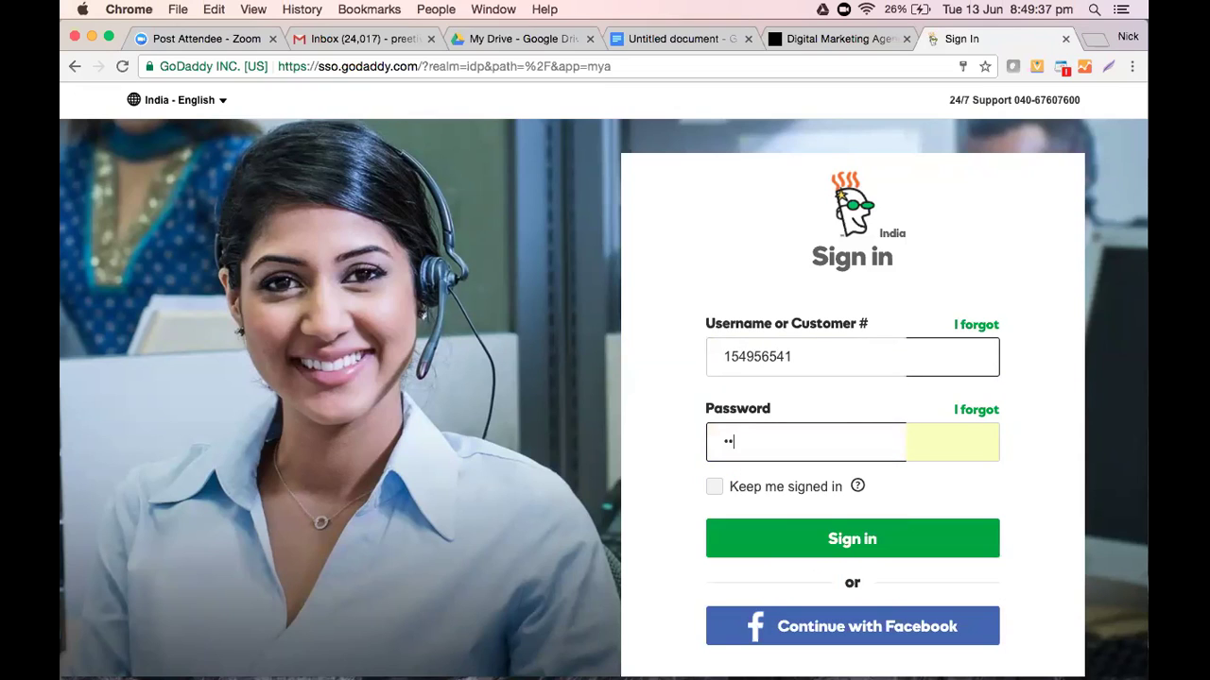
type("•••••")
key("Return")
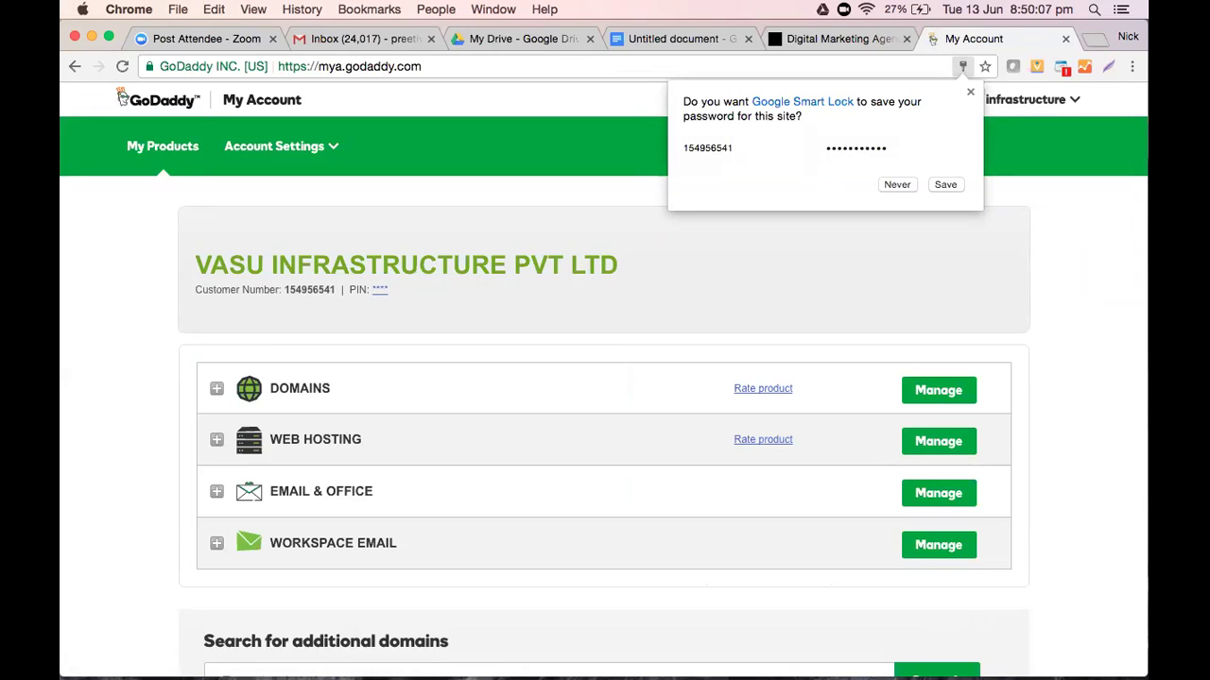
Decline saving the password and expand the account's Domains list to reach fortuneresidency.biz DNS
left_click(897, 184)
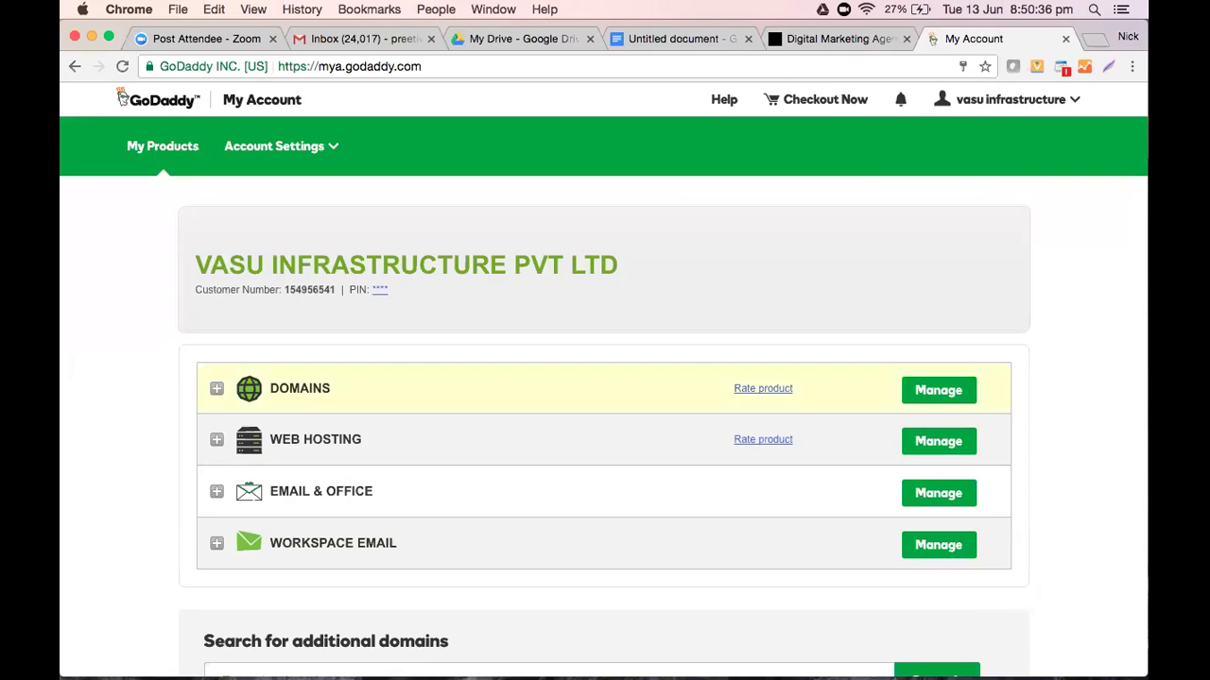
left_click(567, 383)
scroll(567, 383, "down", 5)
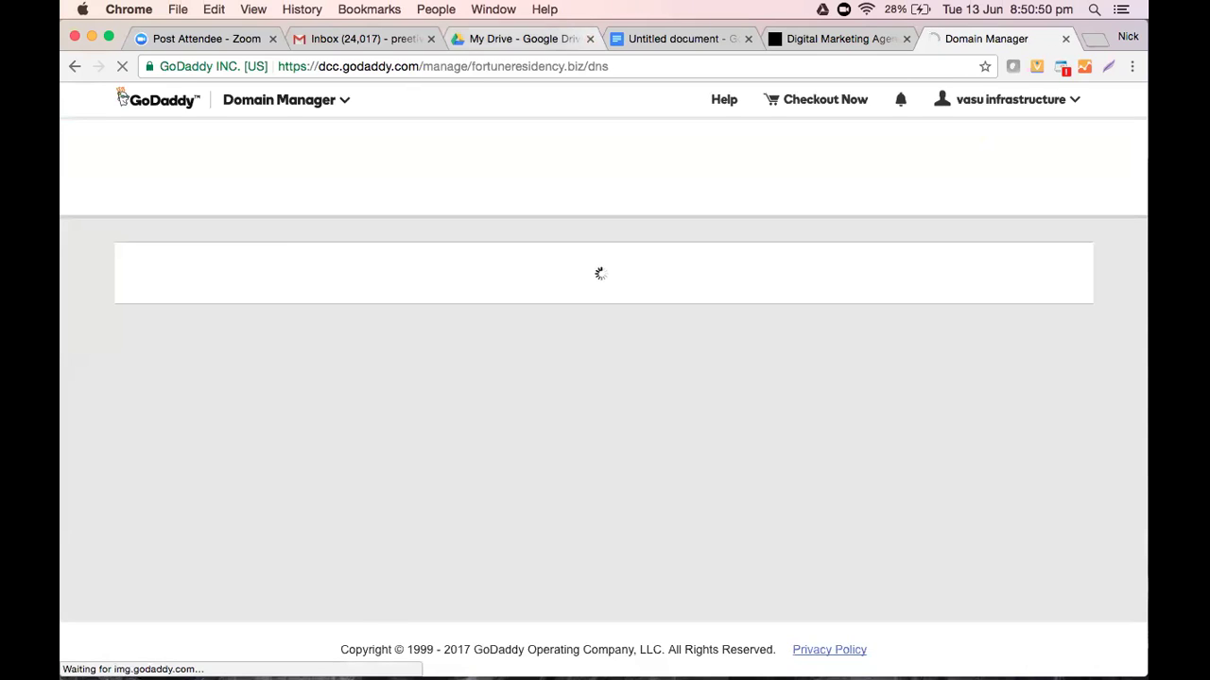
key("super+4")
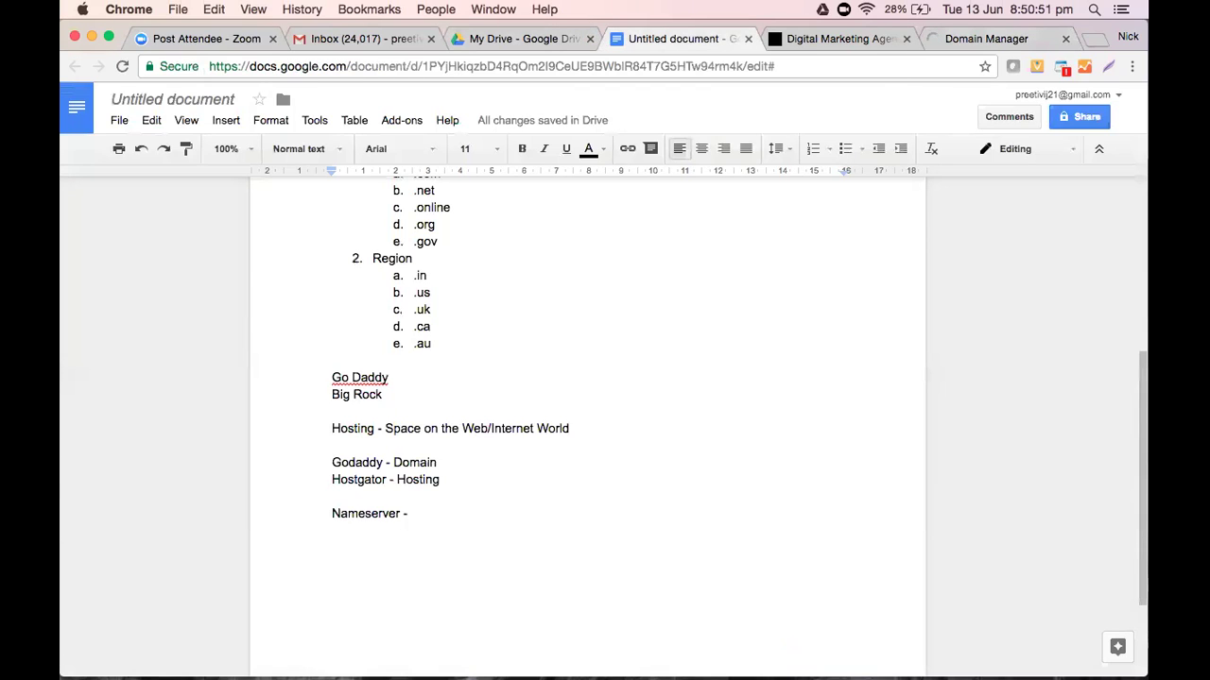
Below 'Hostgator - Hosting', add 'Email - With following details:' and '1. Login Credentials for your cpanel - control Panel'
scroll(586, 425, "down", 3)
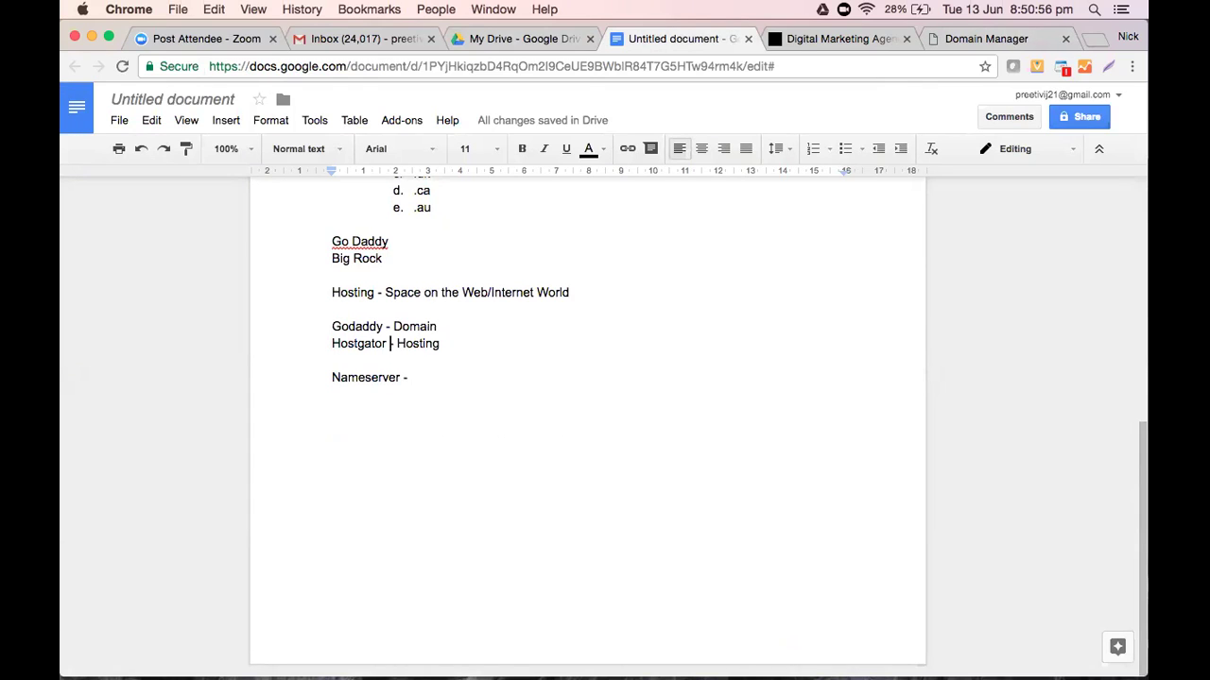
left_click(441, 343)
key("Return")
key("Return")
type("Email -")
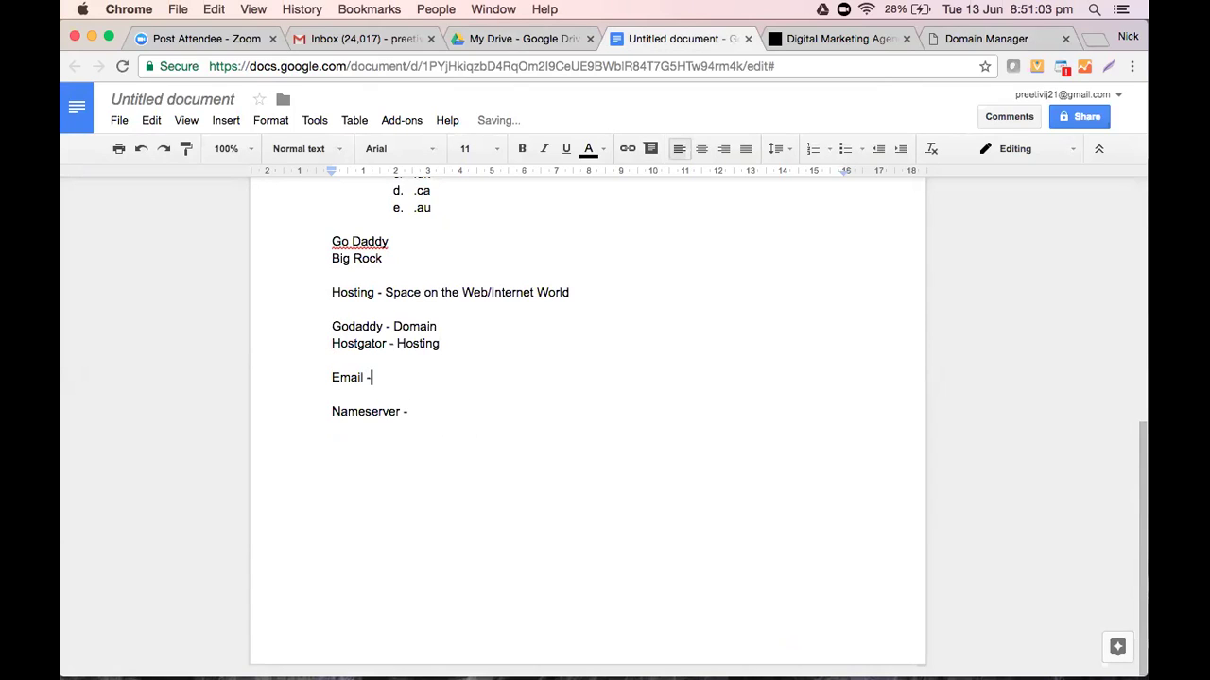
type(" With following details:")
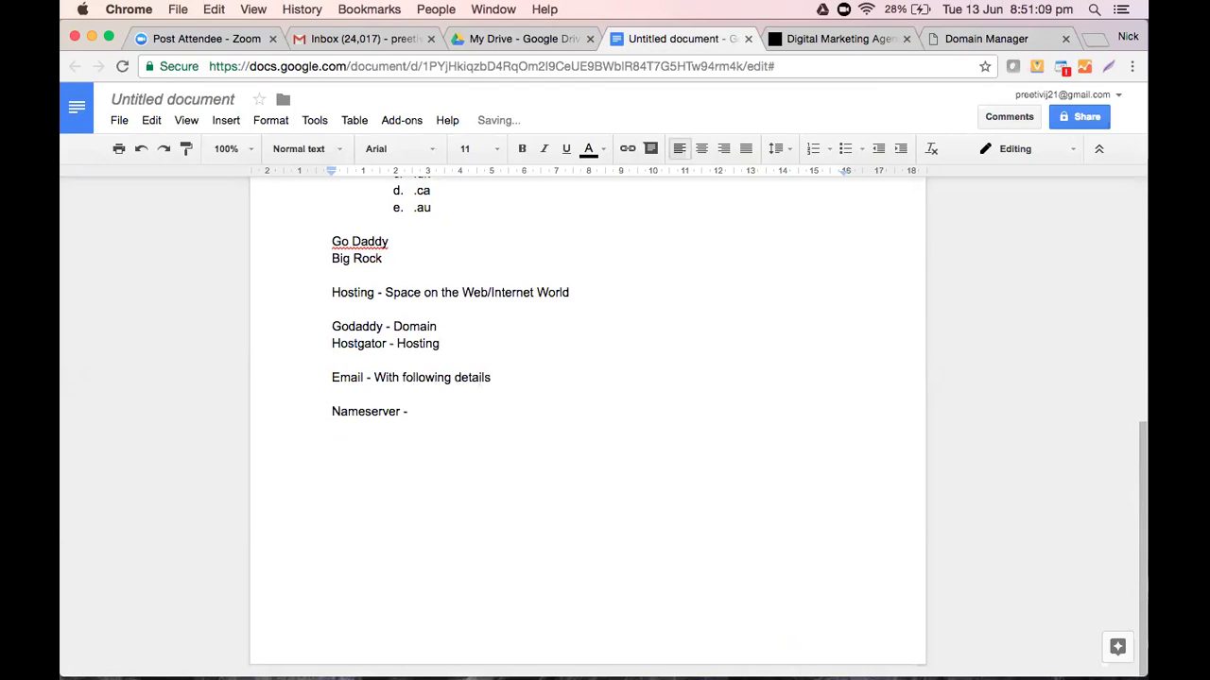
key("Return")
key("Return")
type("1. ")
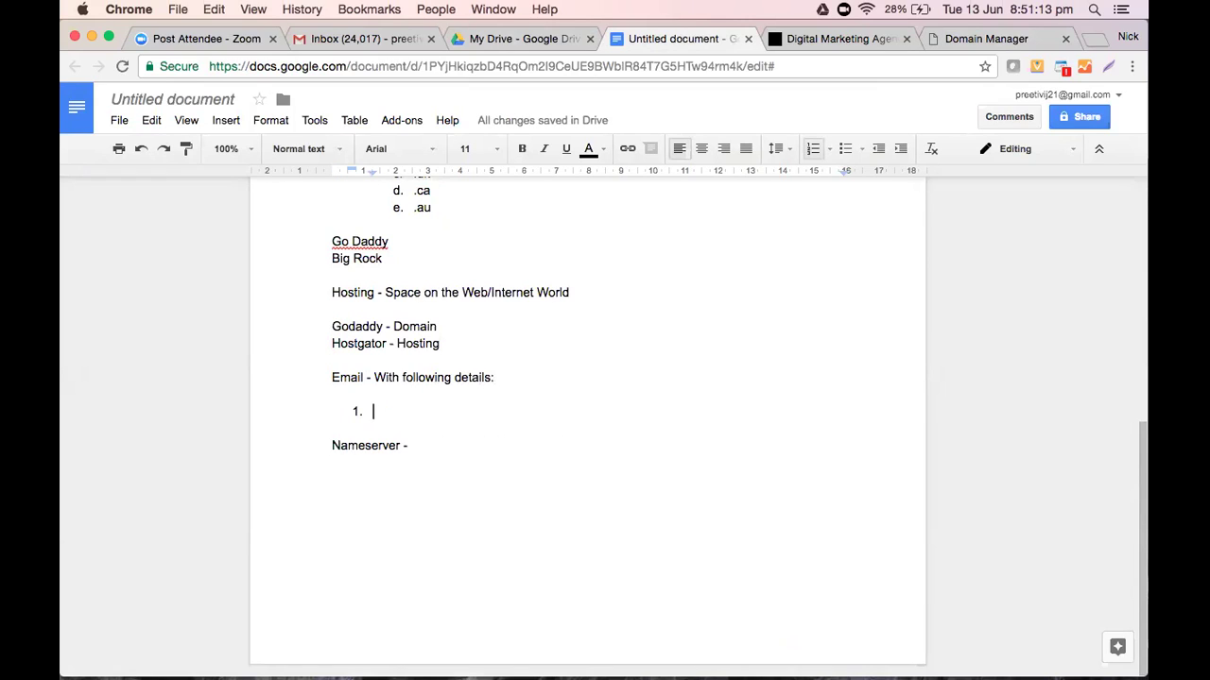
type("Logi")
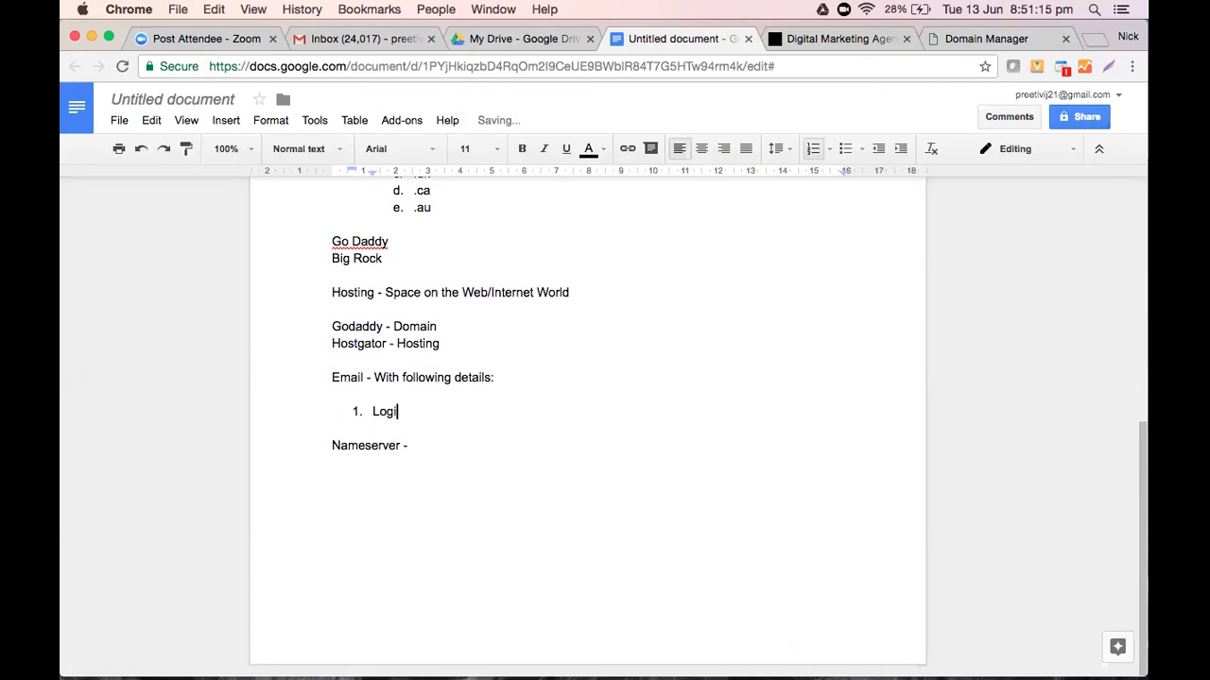
type("n Credentials for y")
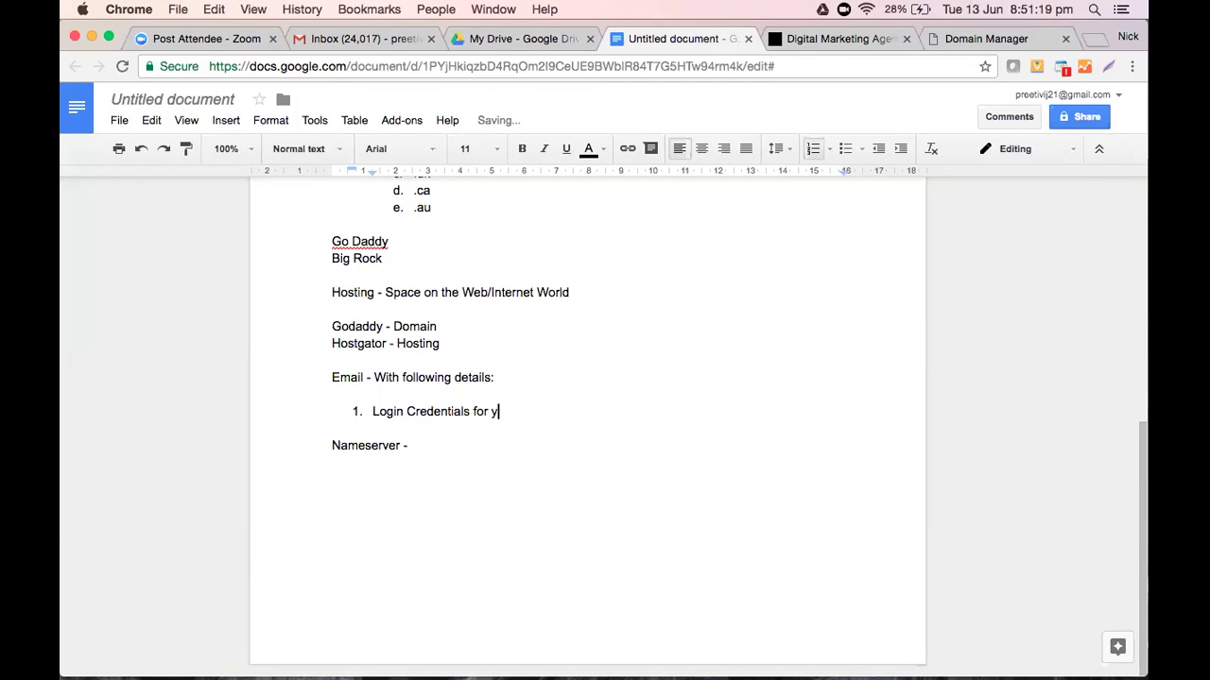
type("our cpanel - cont")
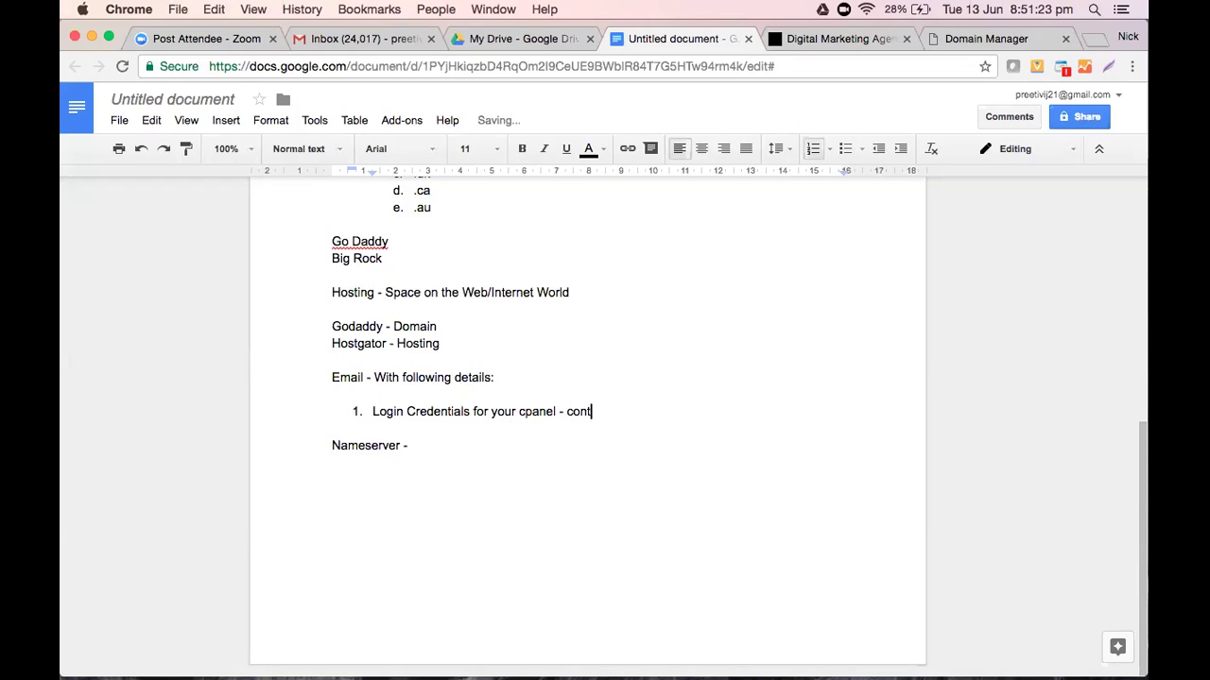
type("rol Panel")
Add the second numbered item 'Nameserver Details'
key("Return")
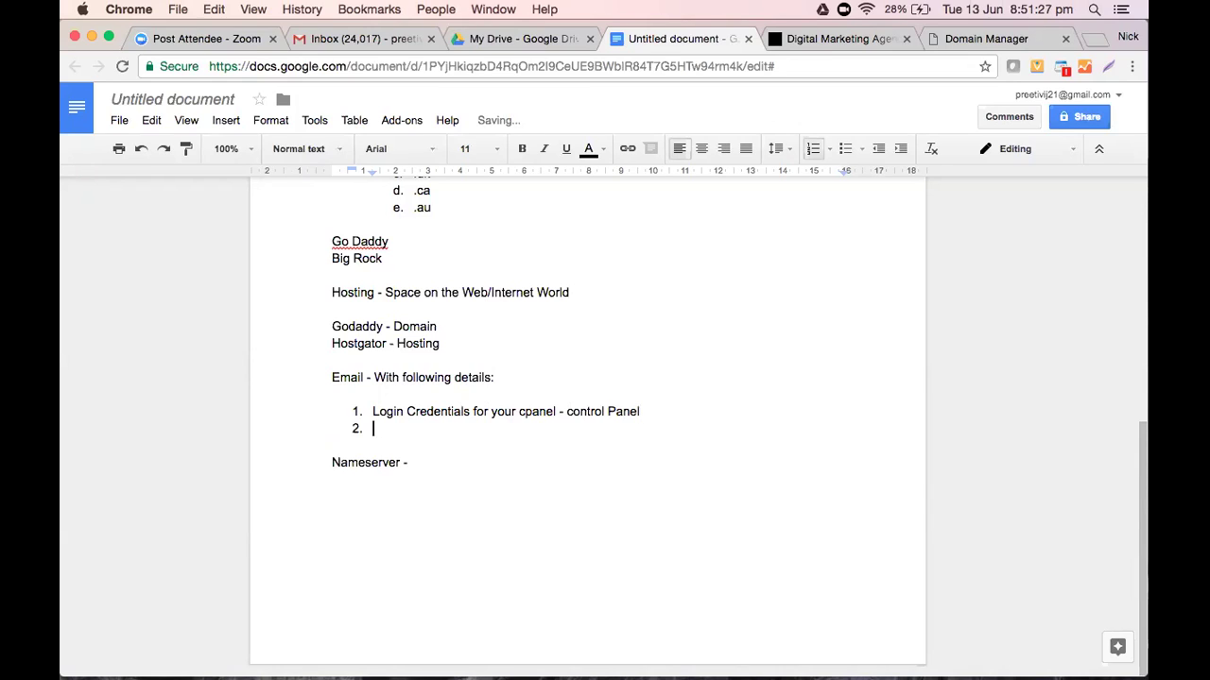
type("Nameserver")
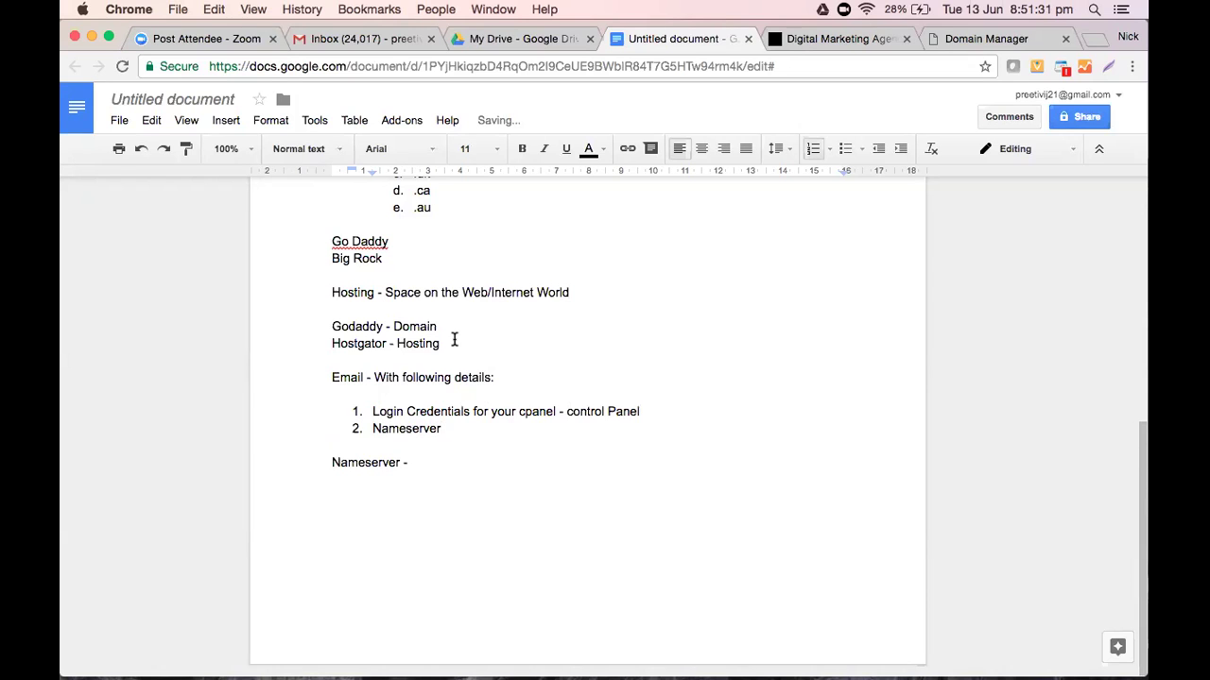
scroll(487, 359, "up", 8)
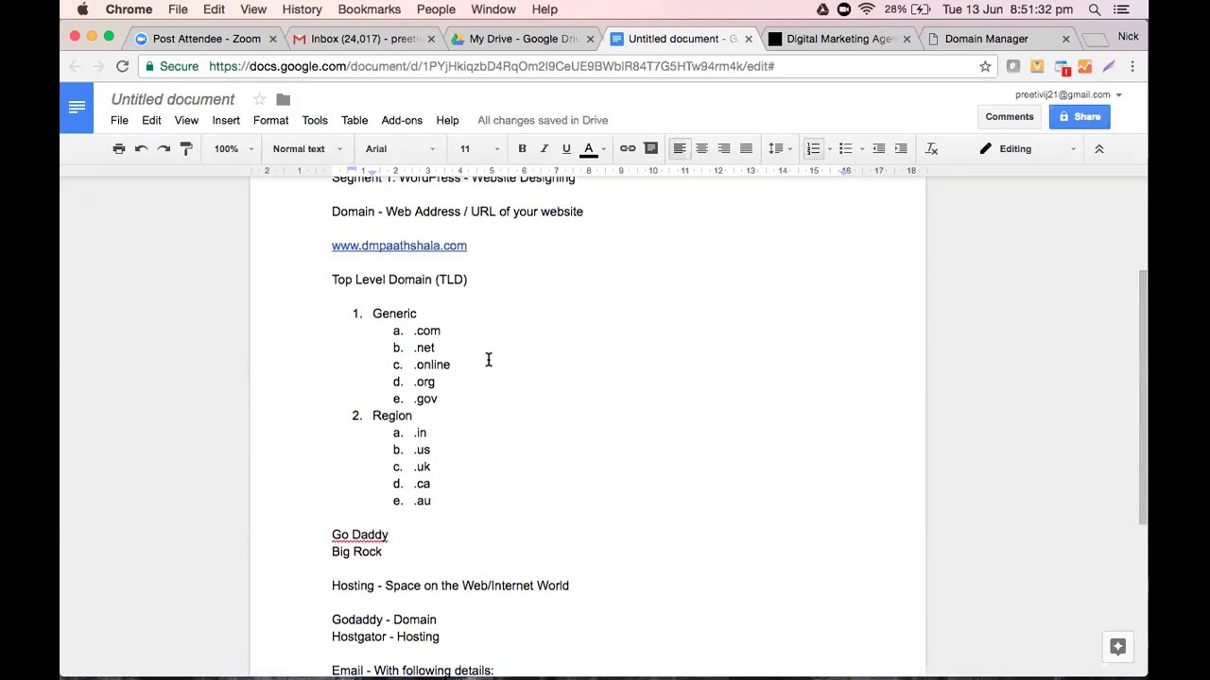
scroll(487, 359, "down", 4)
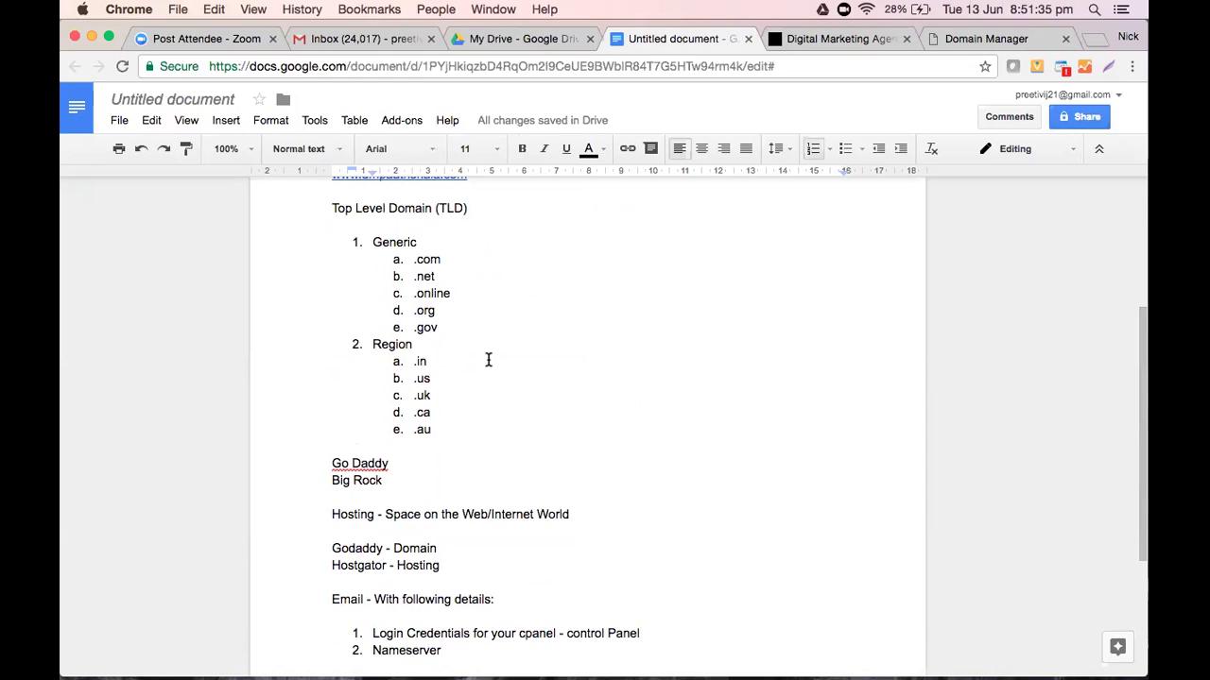
scroll(488, 359, "up", 2)
scroll(488, 359, "down", 7)
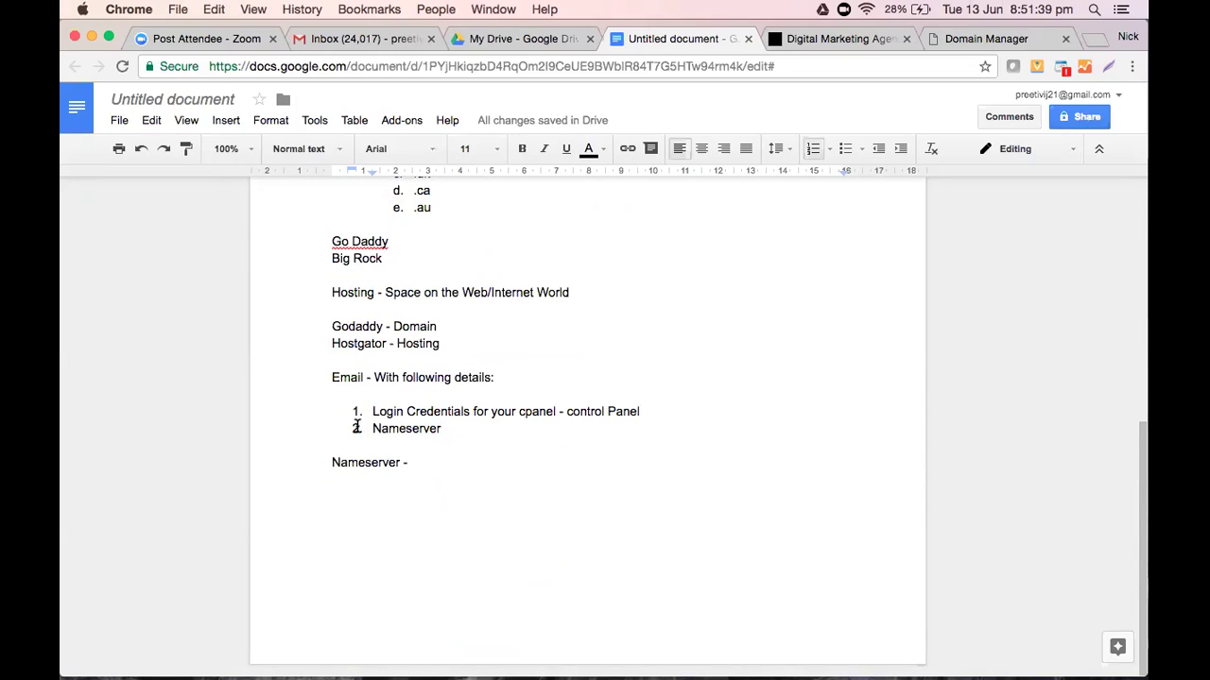
left_click_drag(376, 431, 451, 429)
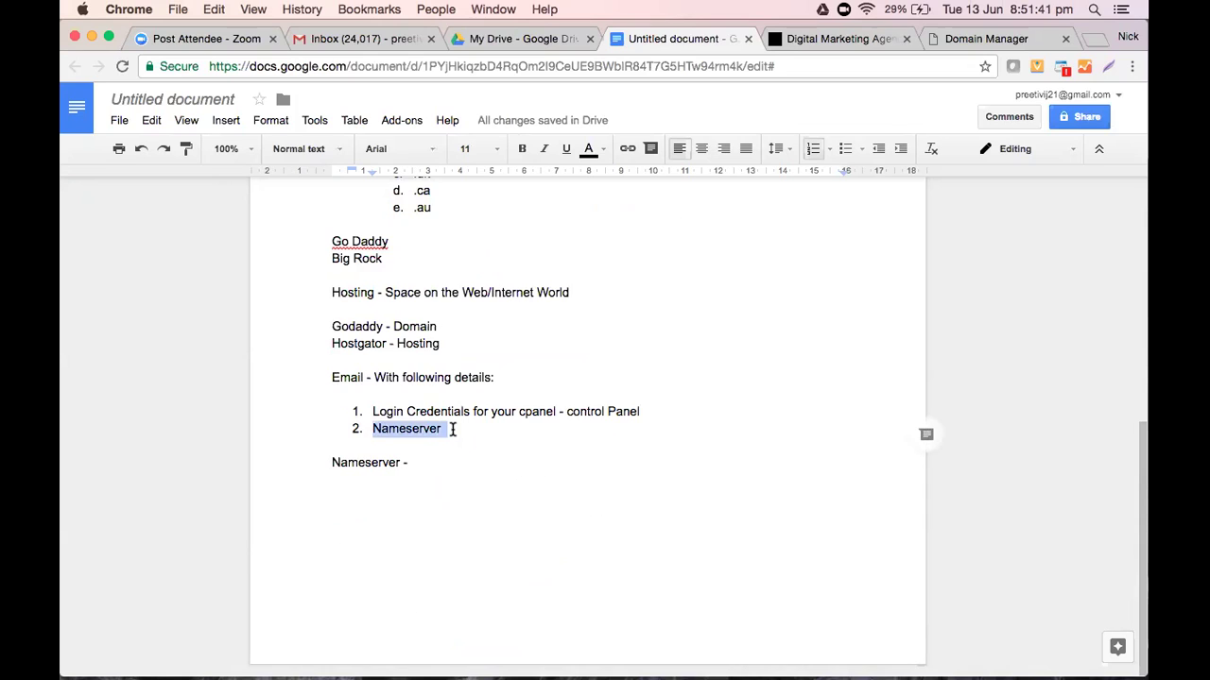
left_click(450, 428)
type("Details")
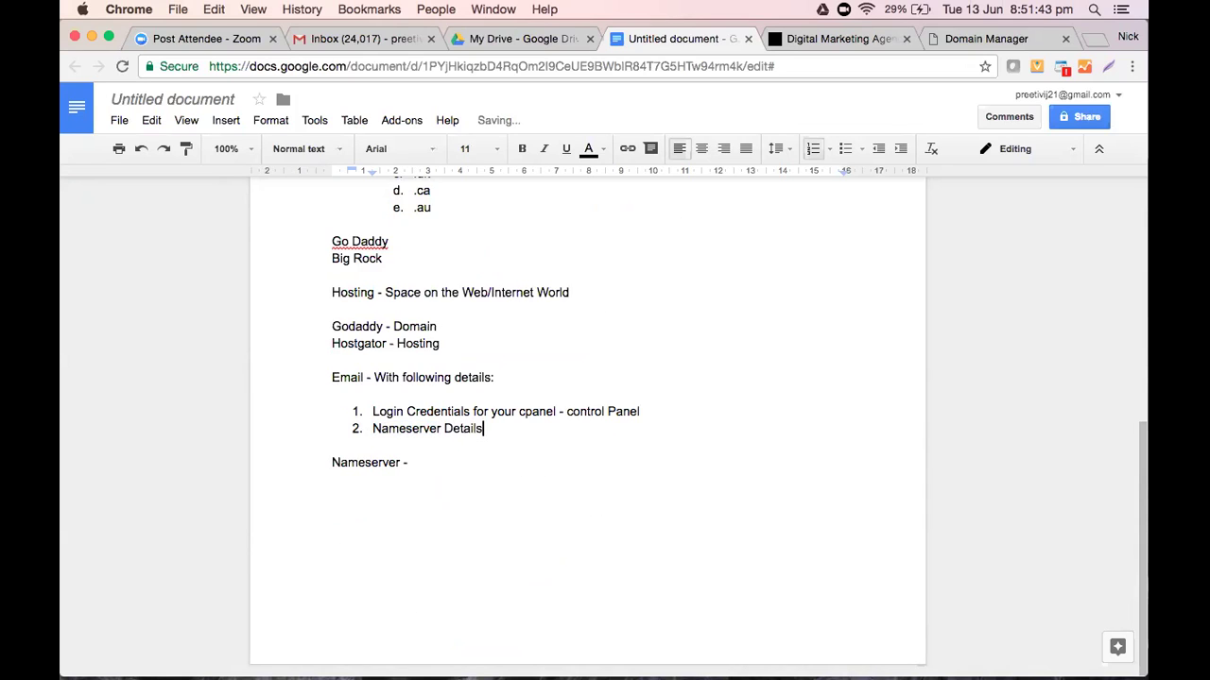
left_click(957, 33)
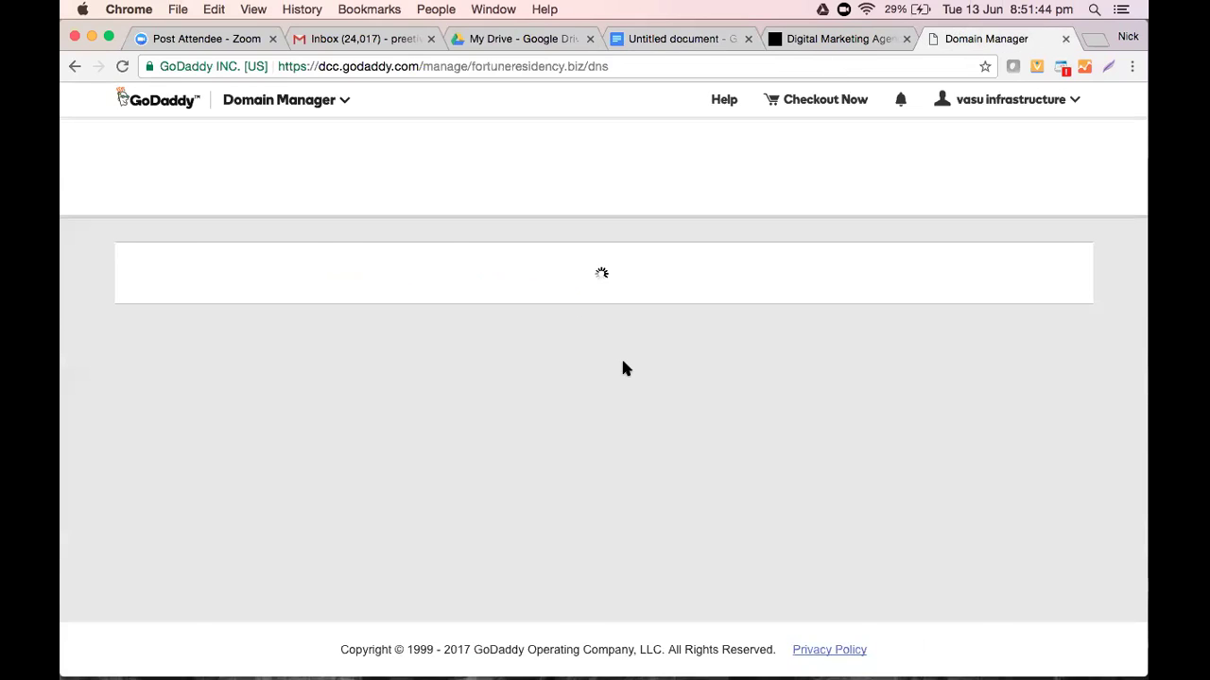
Scroll the fortuneresidency.biz DNS page down to its nameservers, ns25 and ns26.domaincontrol.com
scroll(632, 369, "down", 3)
scroll(634, 378, "up", 3)
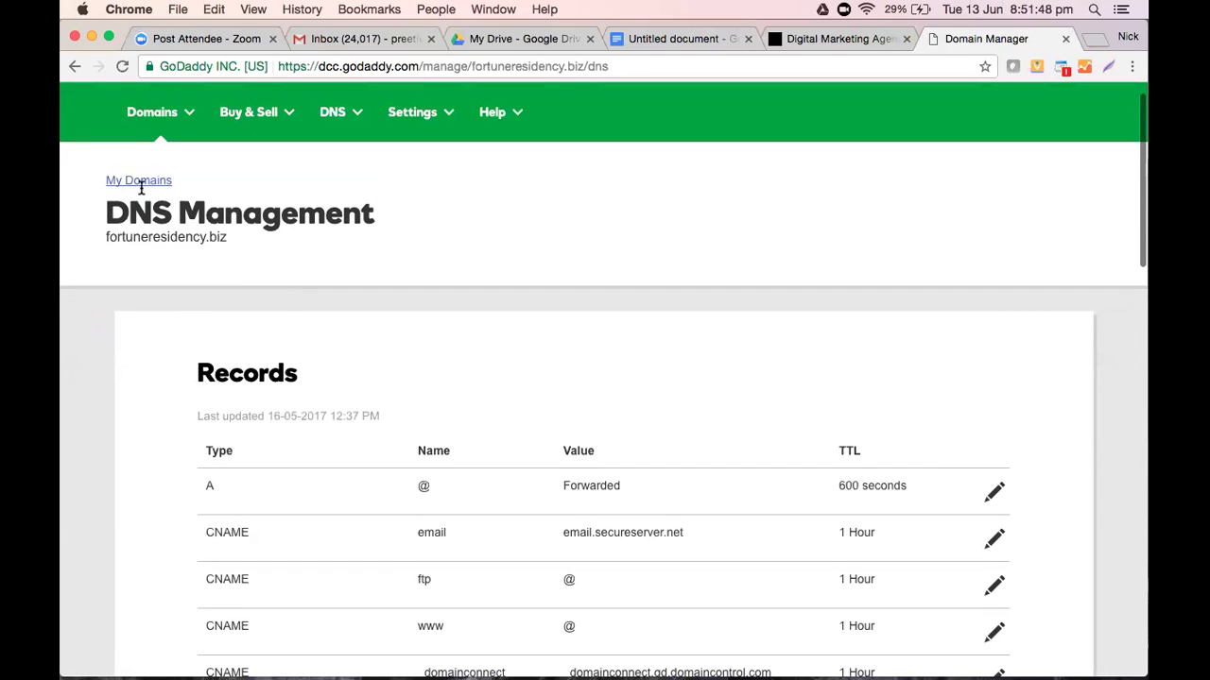
scroll(364, 338, "down", 5)
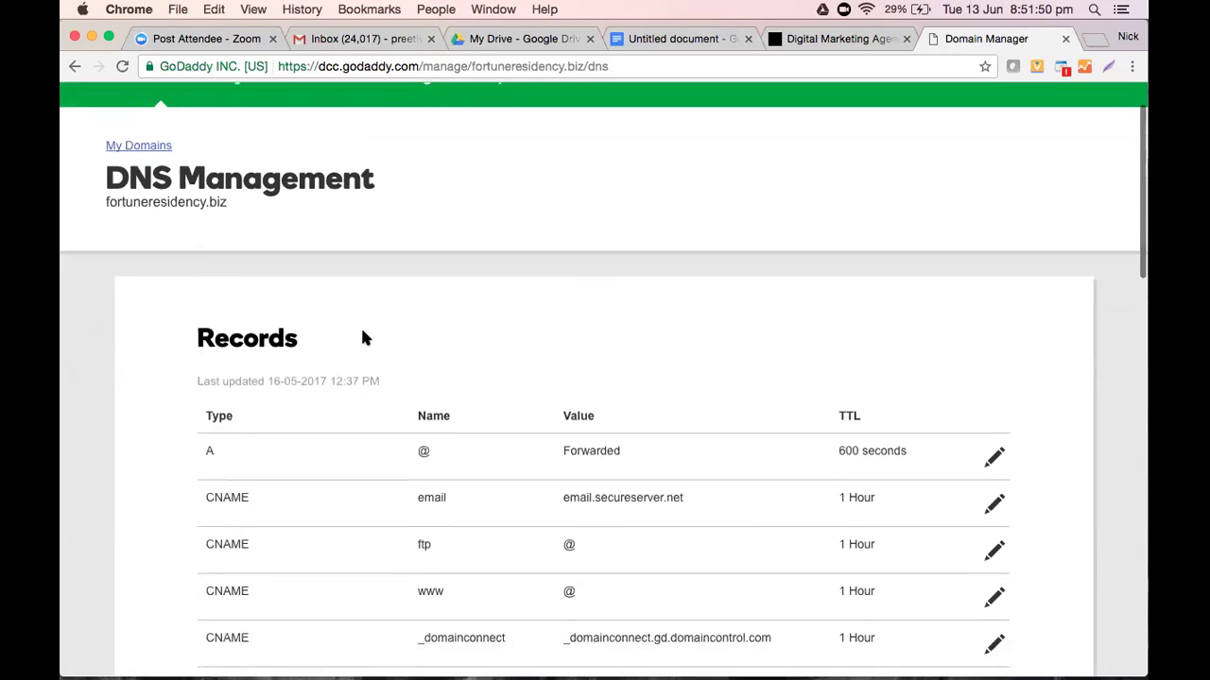
scroll(364, 338, "down", 5)
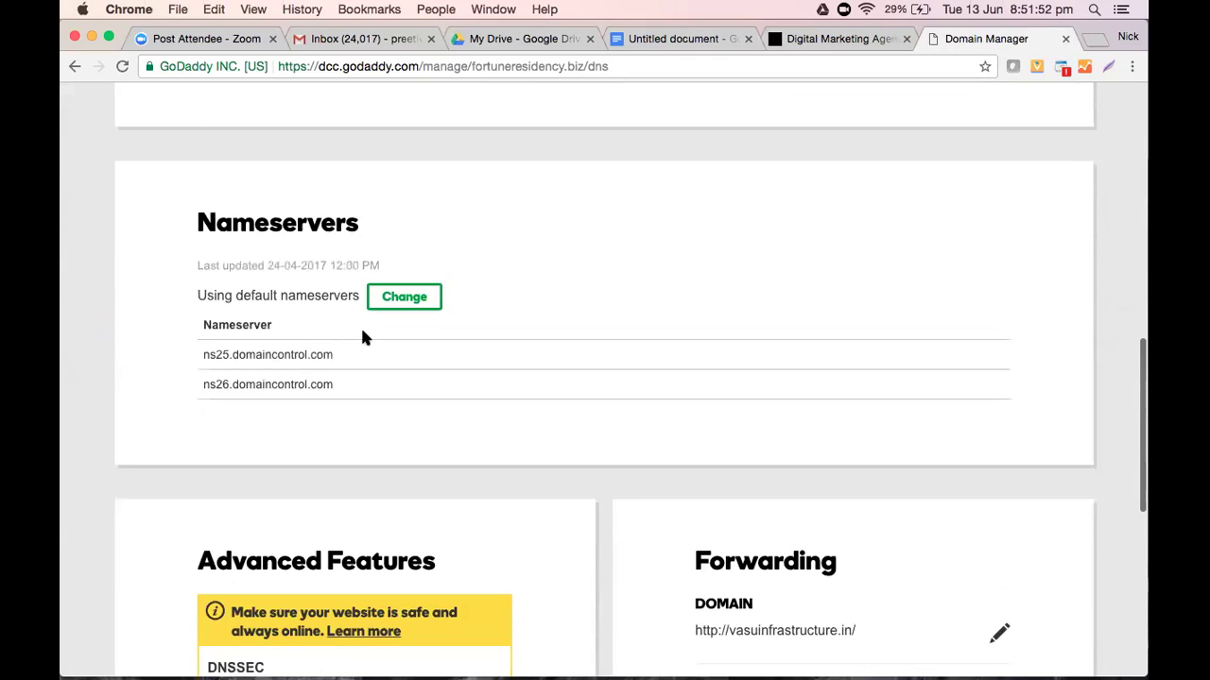
scroll(365, 337, "up", 1)
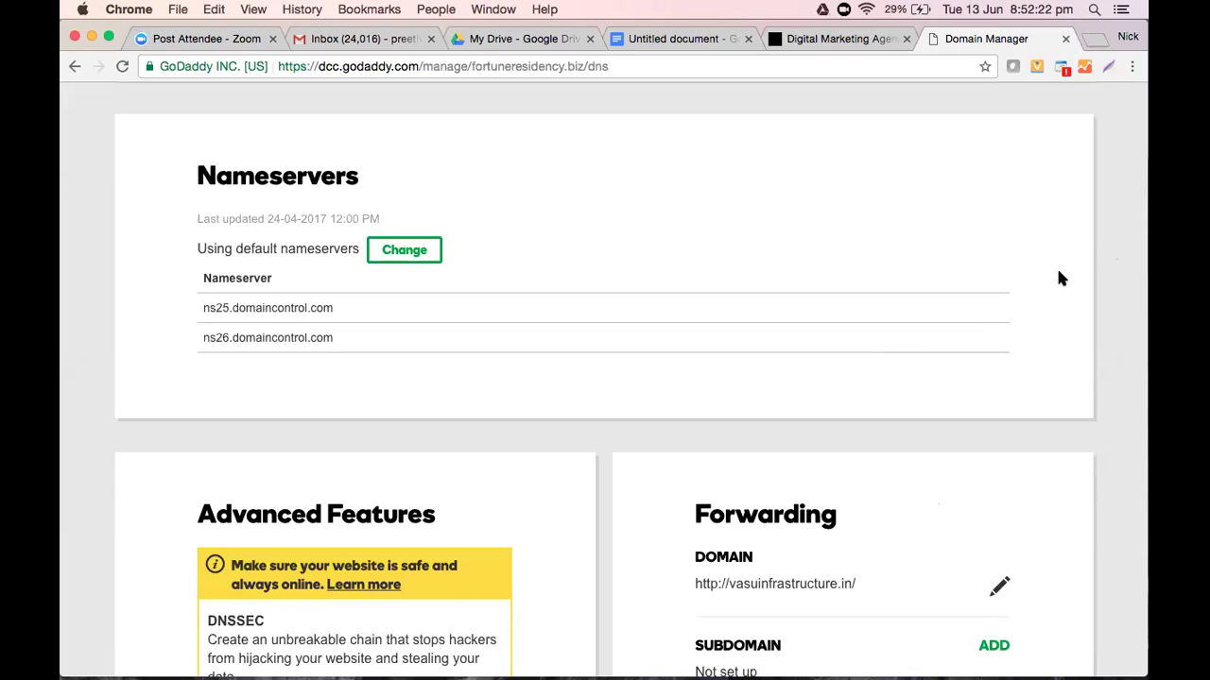
Open the nameserver change form, then cancel it to keep the default nameservers
left_click(419, 257)
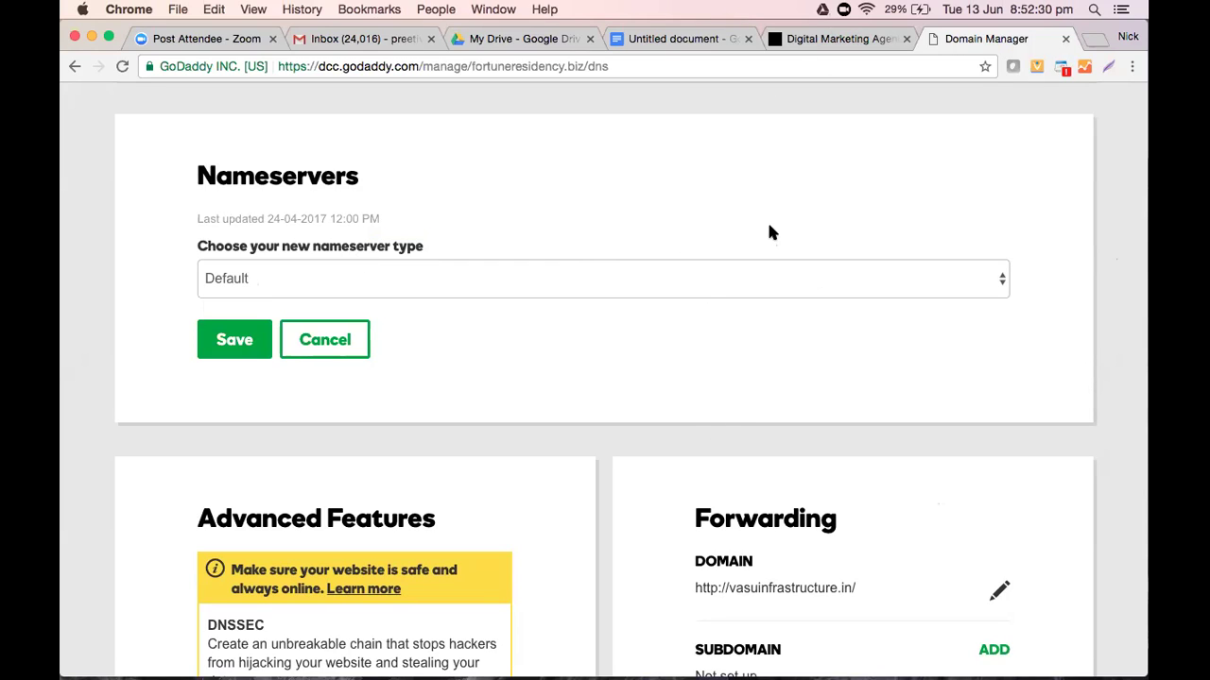
left_click(320, 342)
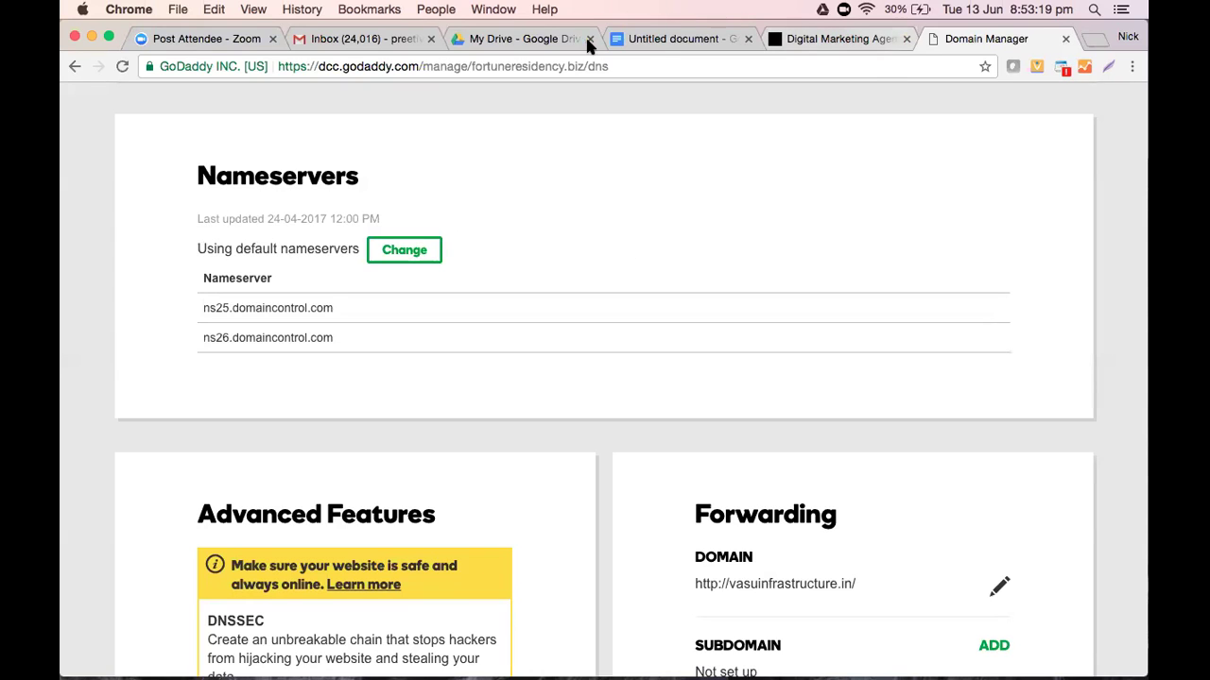
left_click(662, 39)
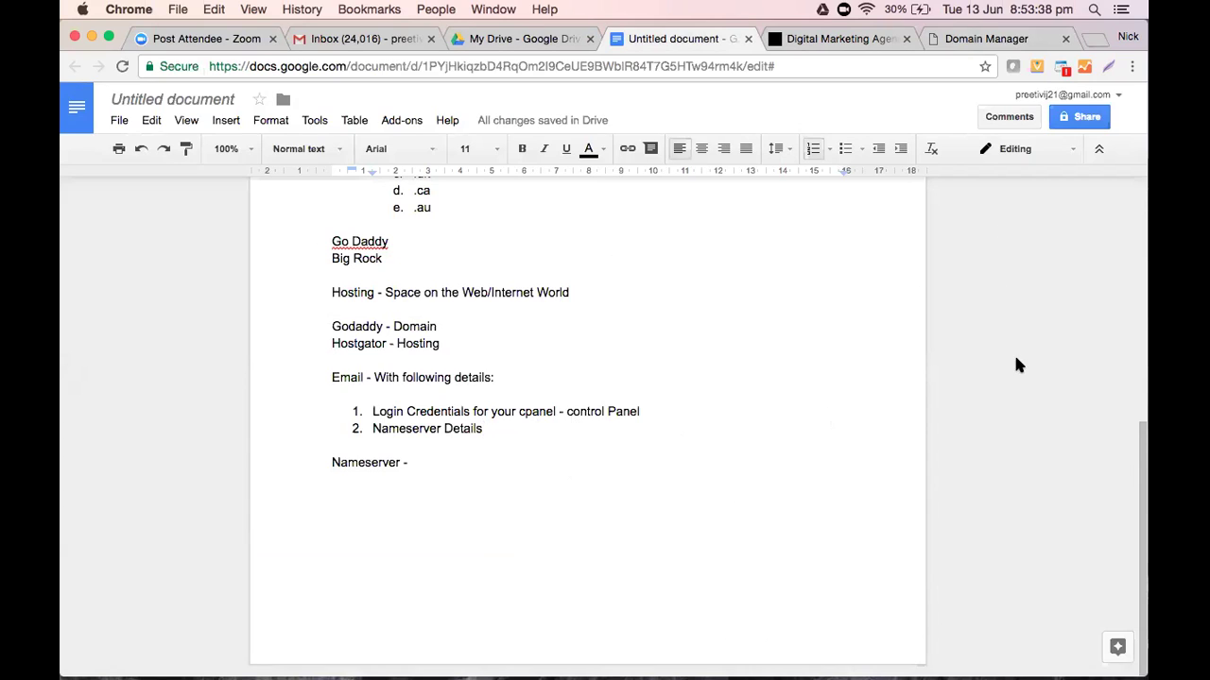
Show the Recent files list in Google Drive and scroll through it
left_click(452, 460)
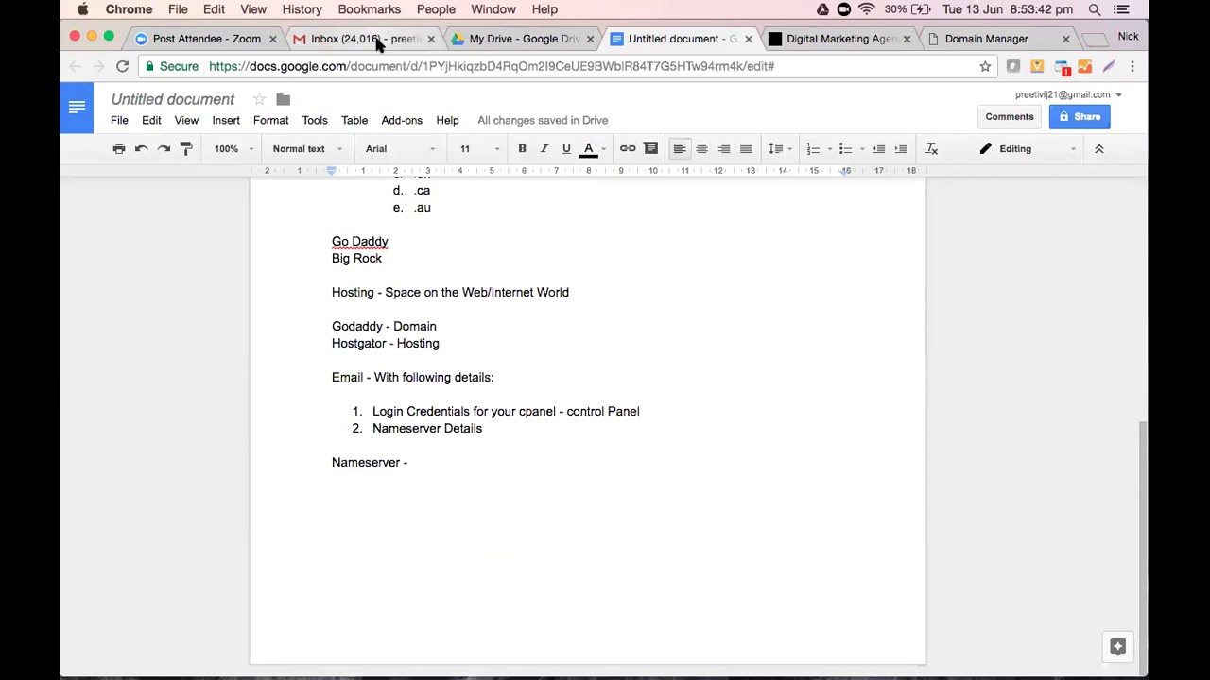
left_click(515, 41)
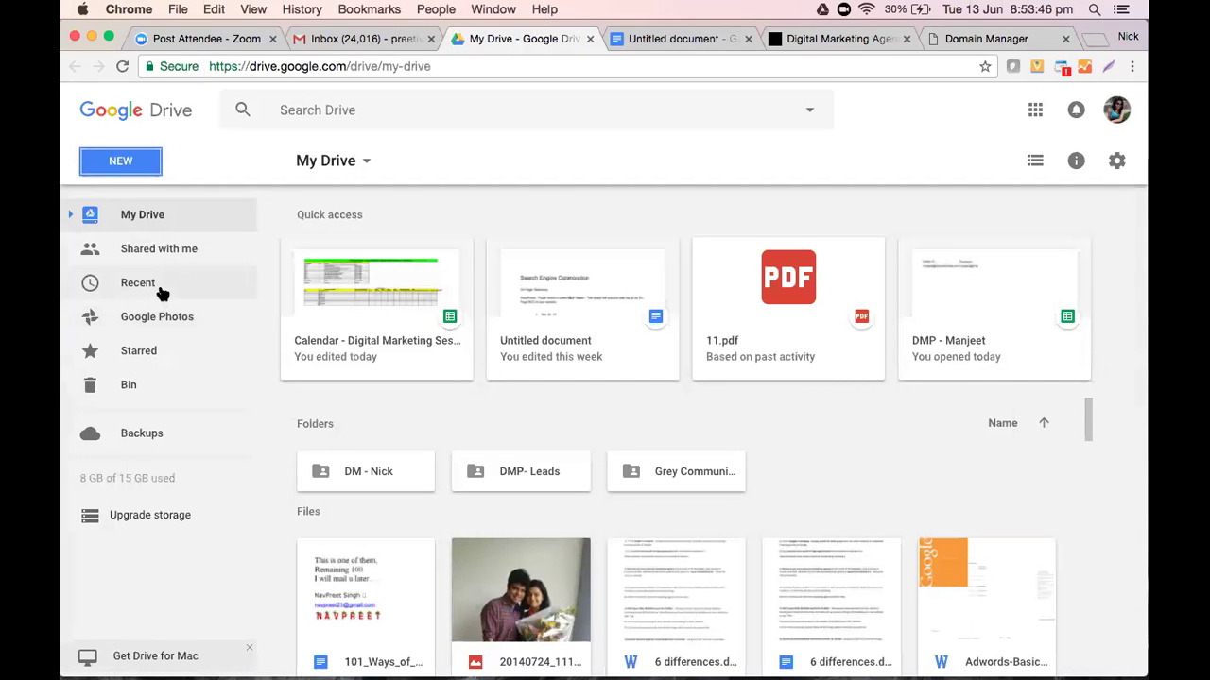
left_click(158, 280)
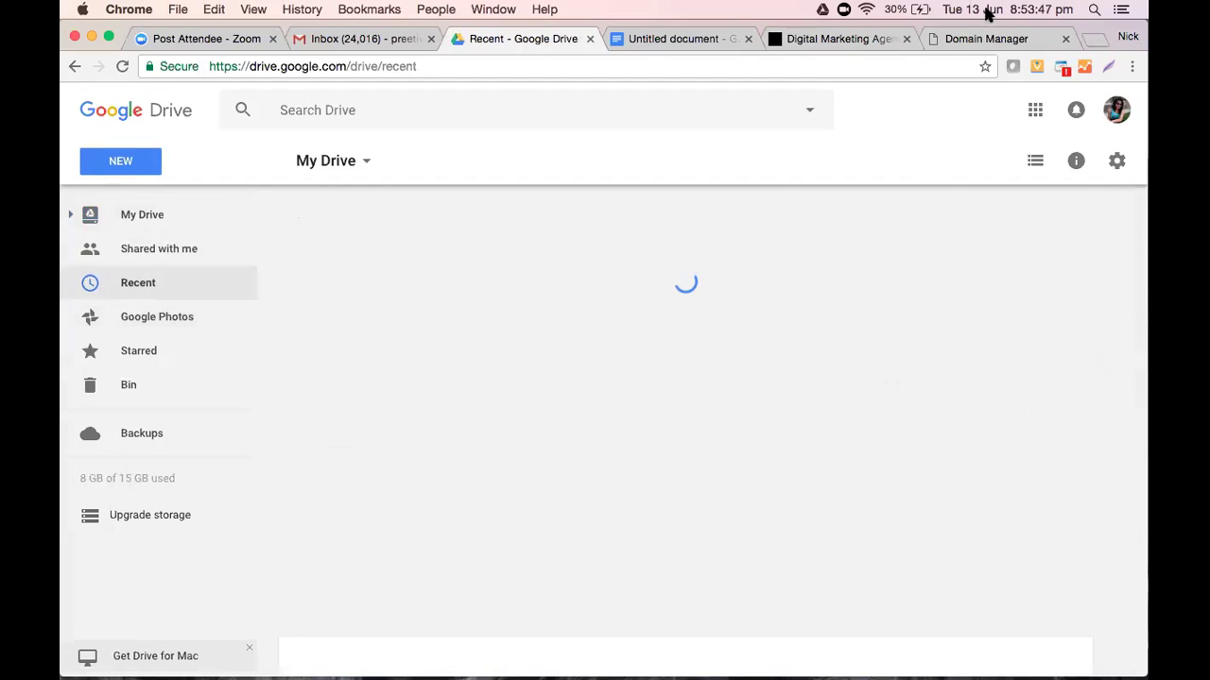
scroll(624, 494, "down", 5)
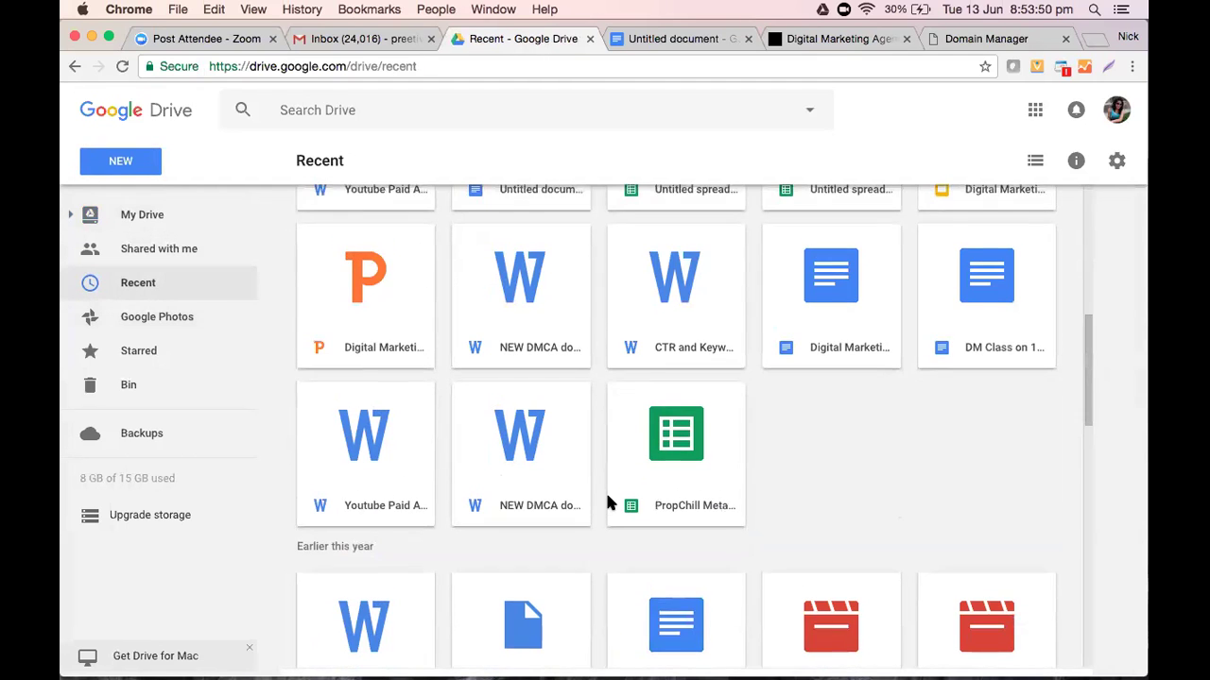
scroll(607, 501, "down", 3)
Preview Wordpress Based Website.docx and read down to step 4, opening cPanel's Software > Quickinstall
double_click(346, 402)
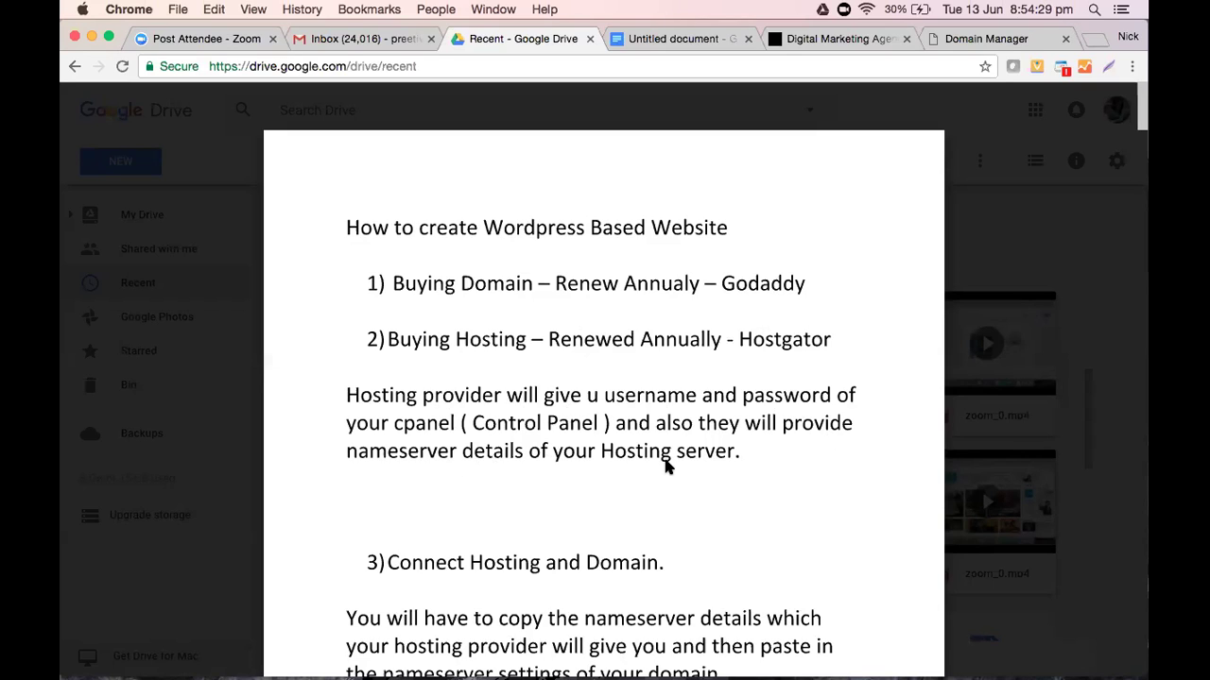
scroll(656, 466, "down", 1)
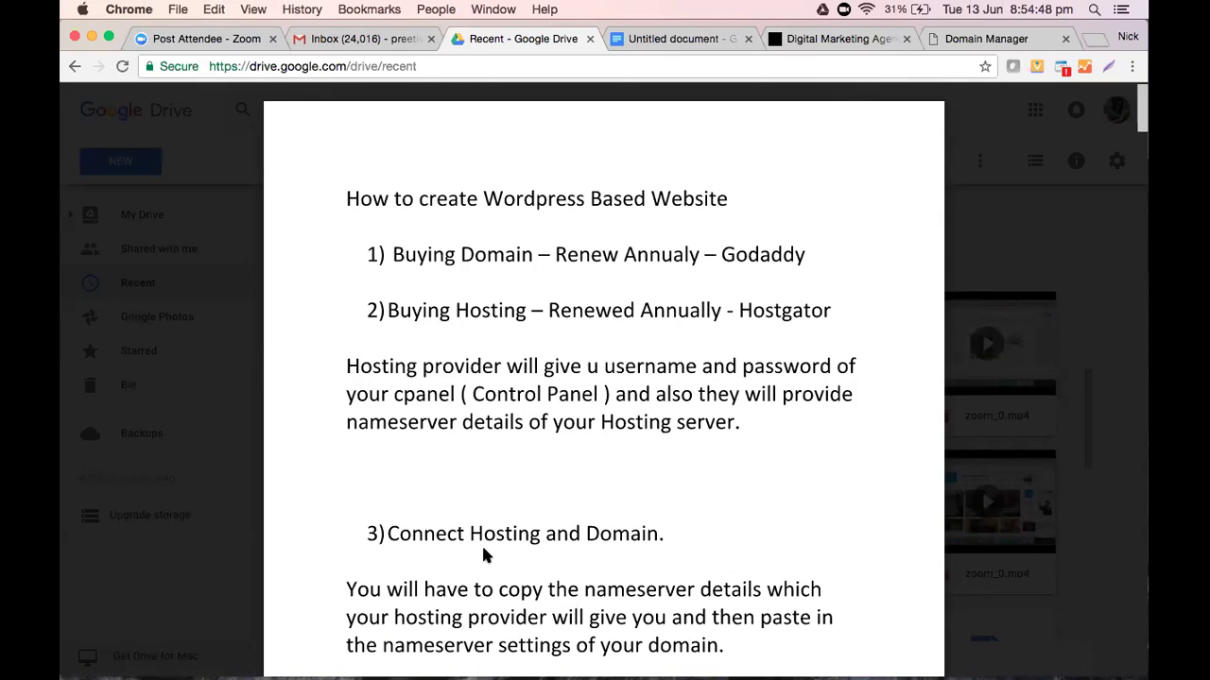
scroll(483, 556, "down", 3)
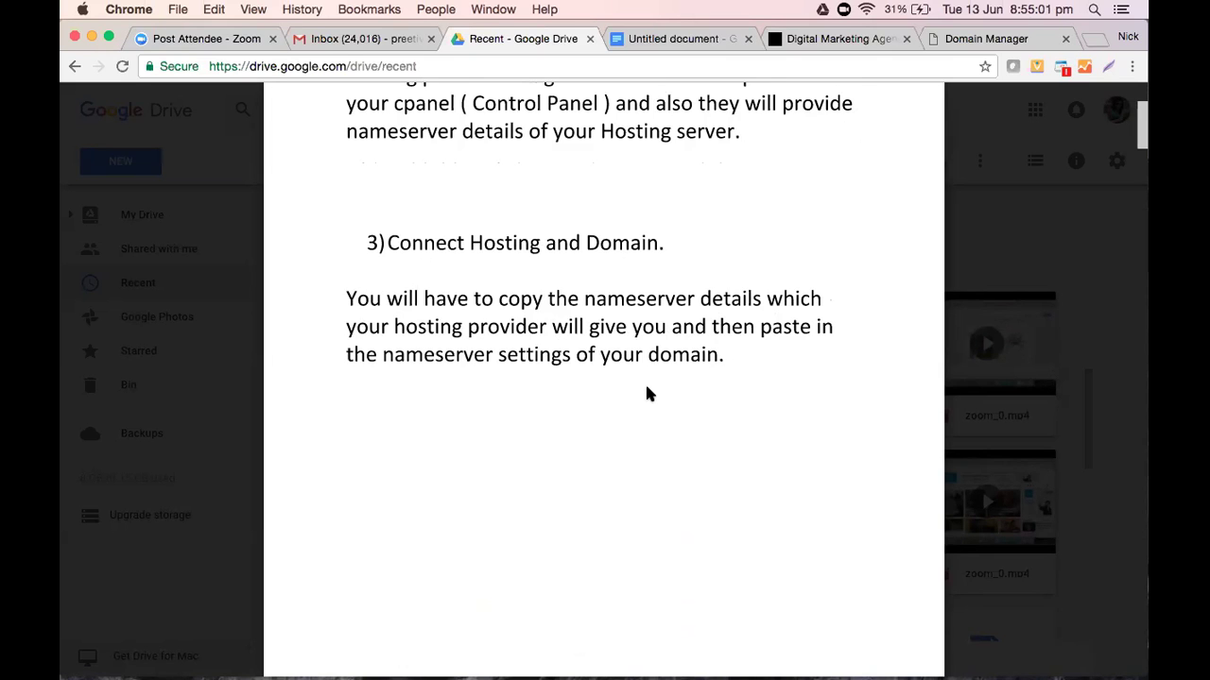
scroll(646, 393, "down", 5)
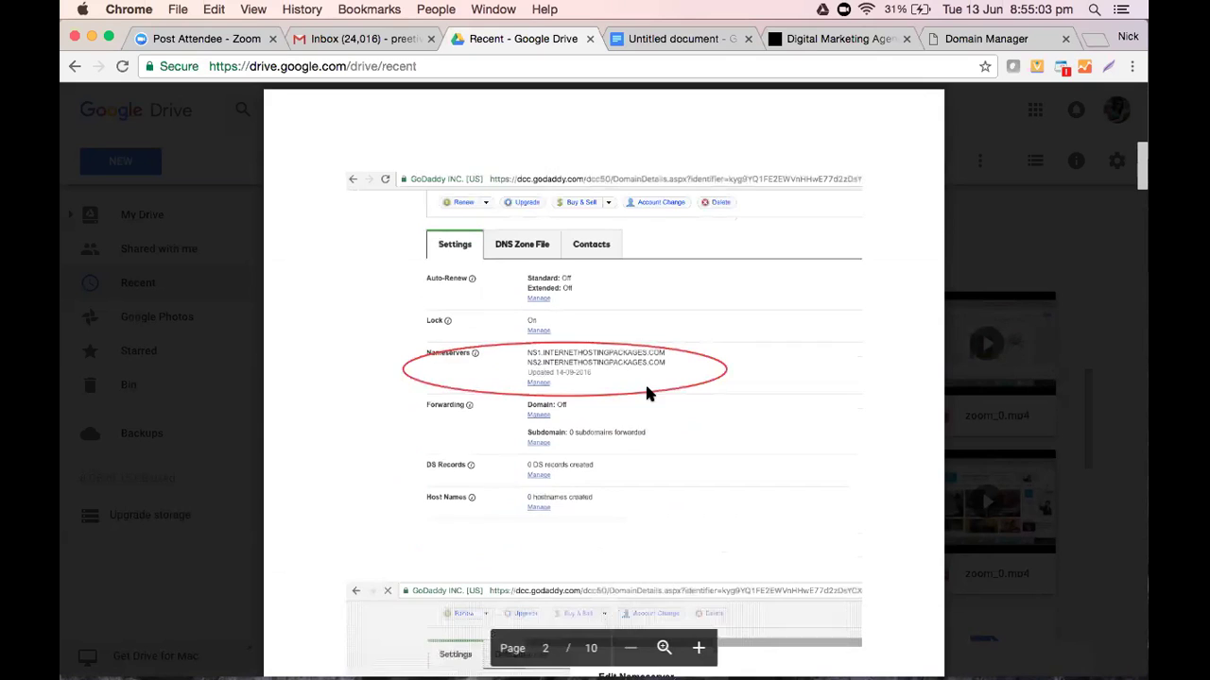
scroll(397, 504, "up", 2)
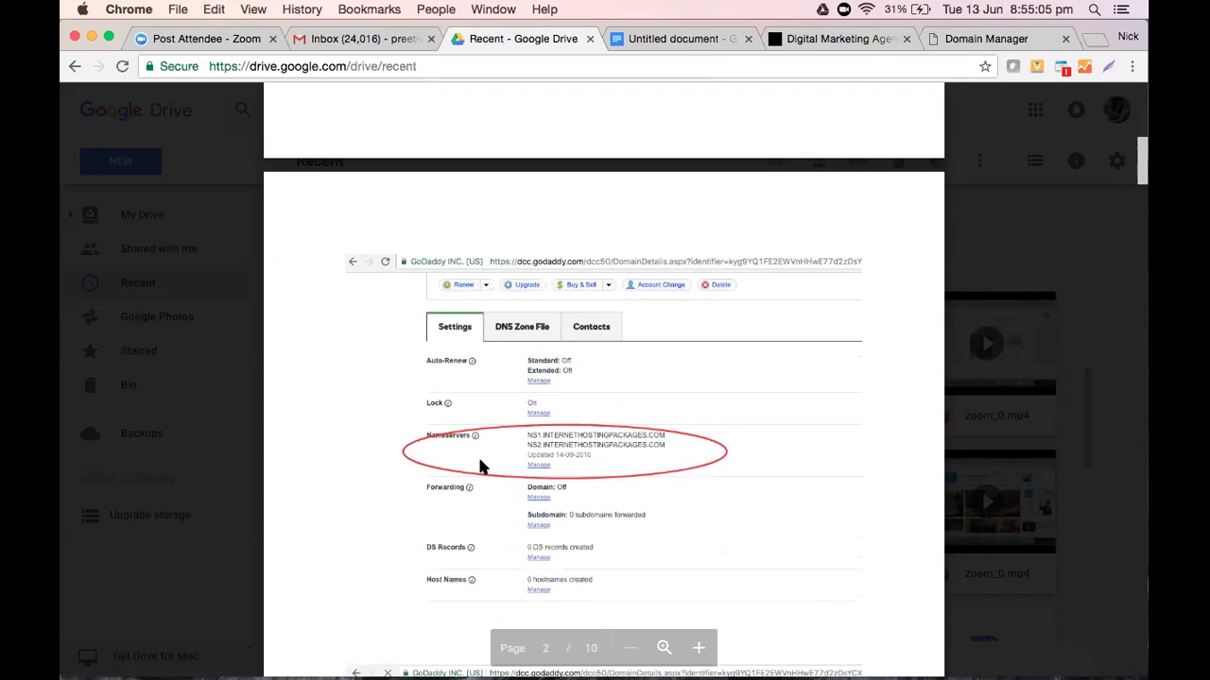
scroll(689, 464, "down", 10)
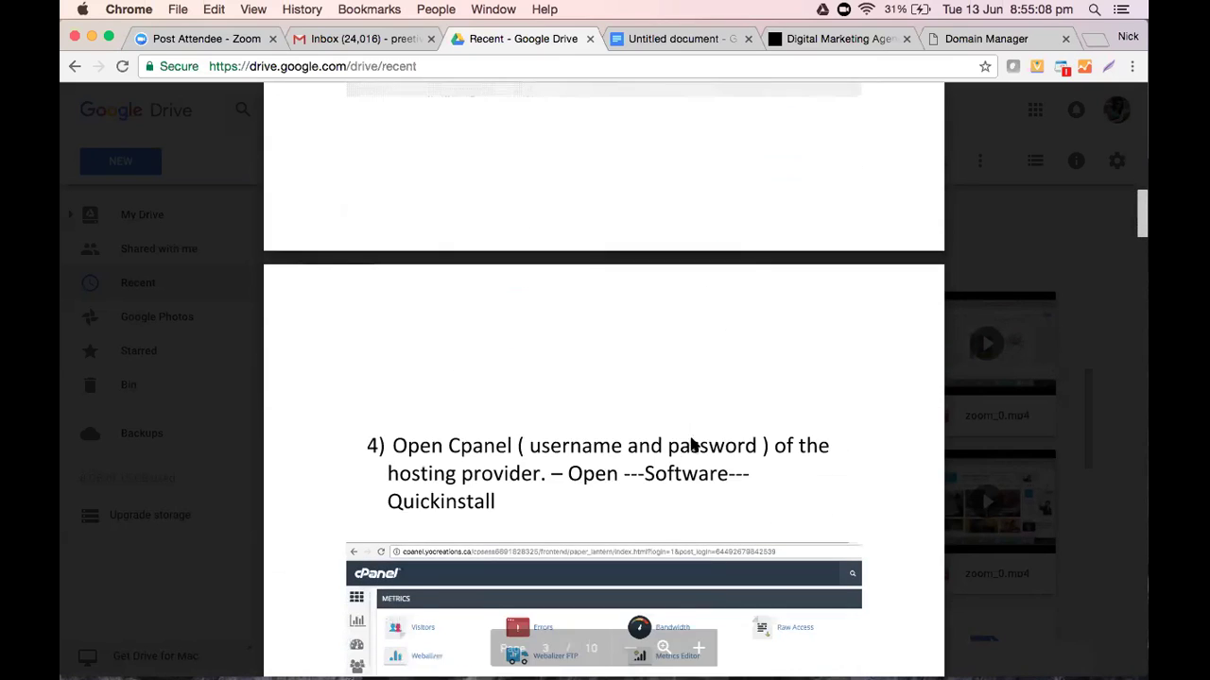
scroll(690, 445, "down", 2)
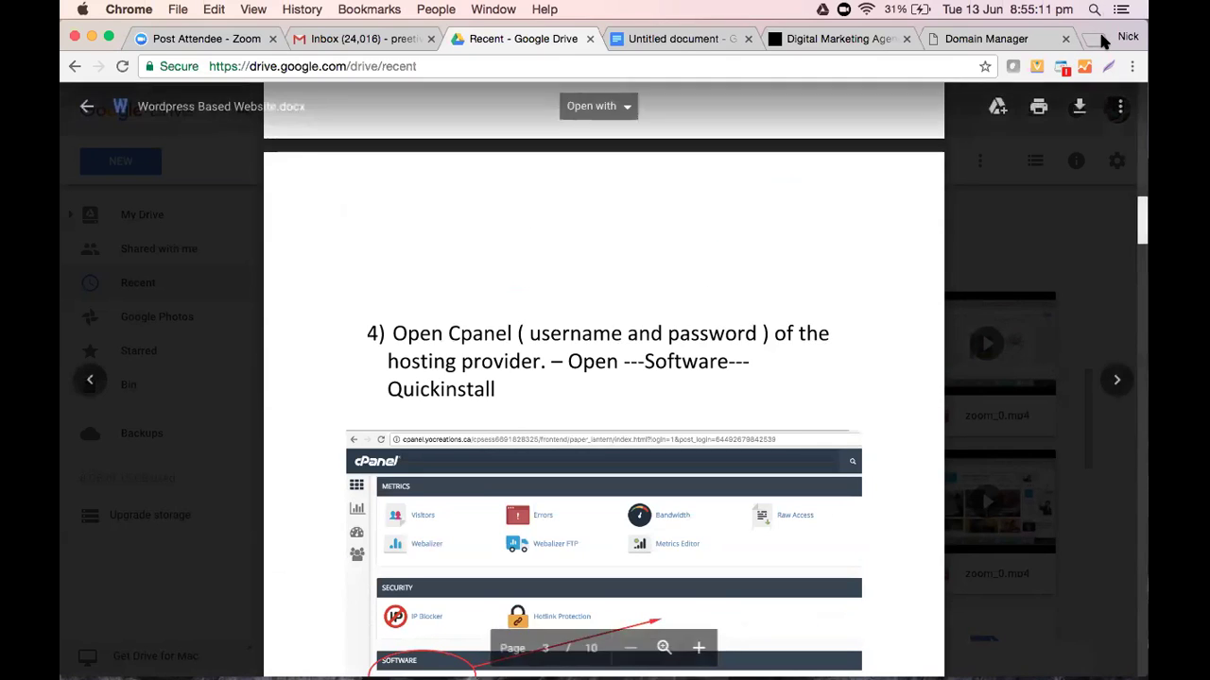
Log in to cPanel at the site's /cp address with saved credentials and scroll to Software
key("super+t")
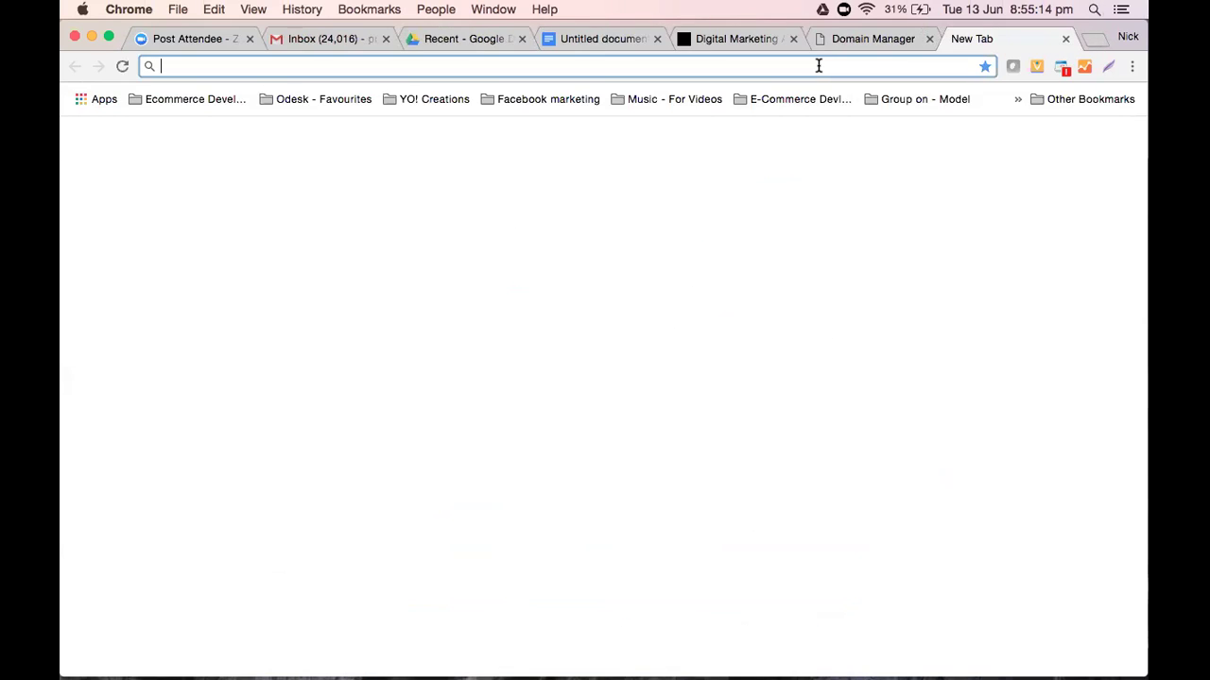
type("preetibathla.com")
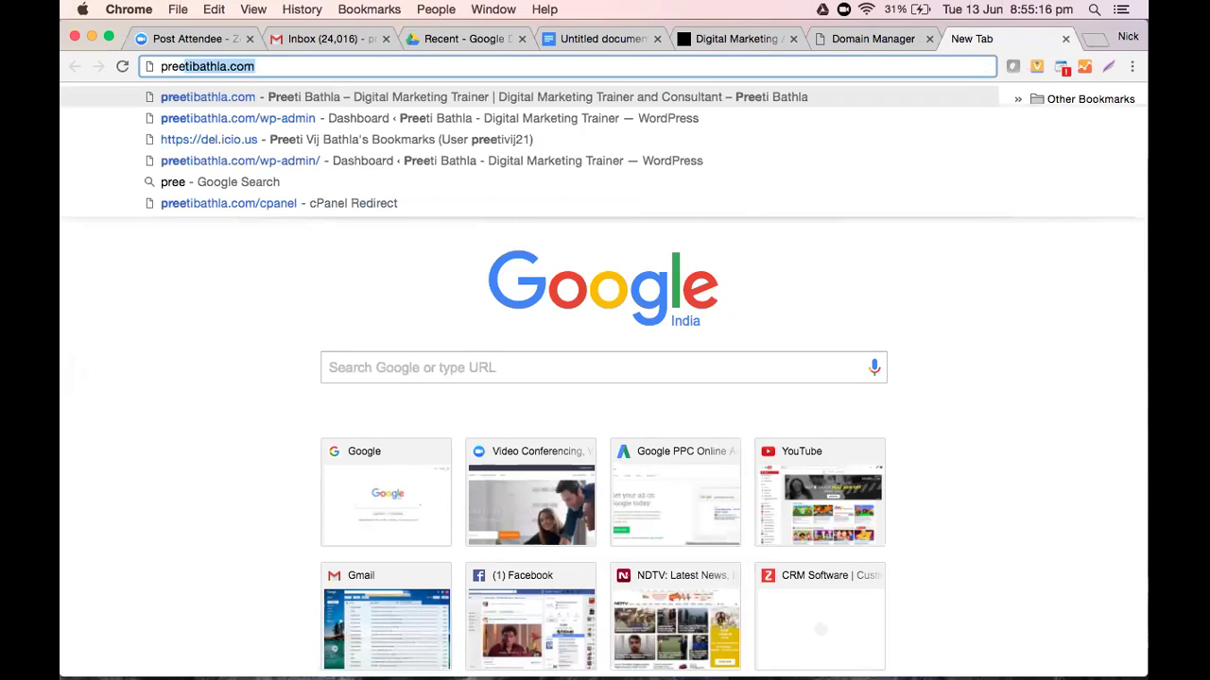
type("/cp")
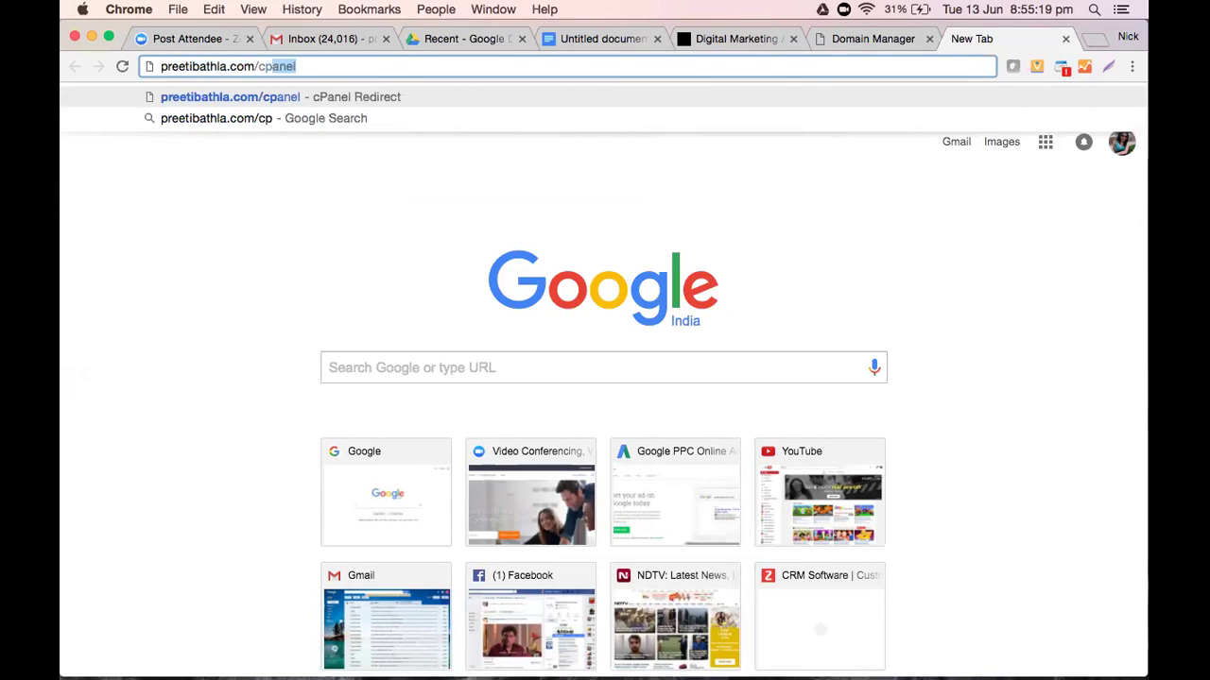
key("Return")
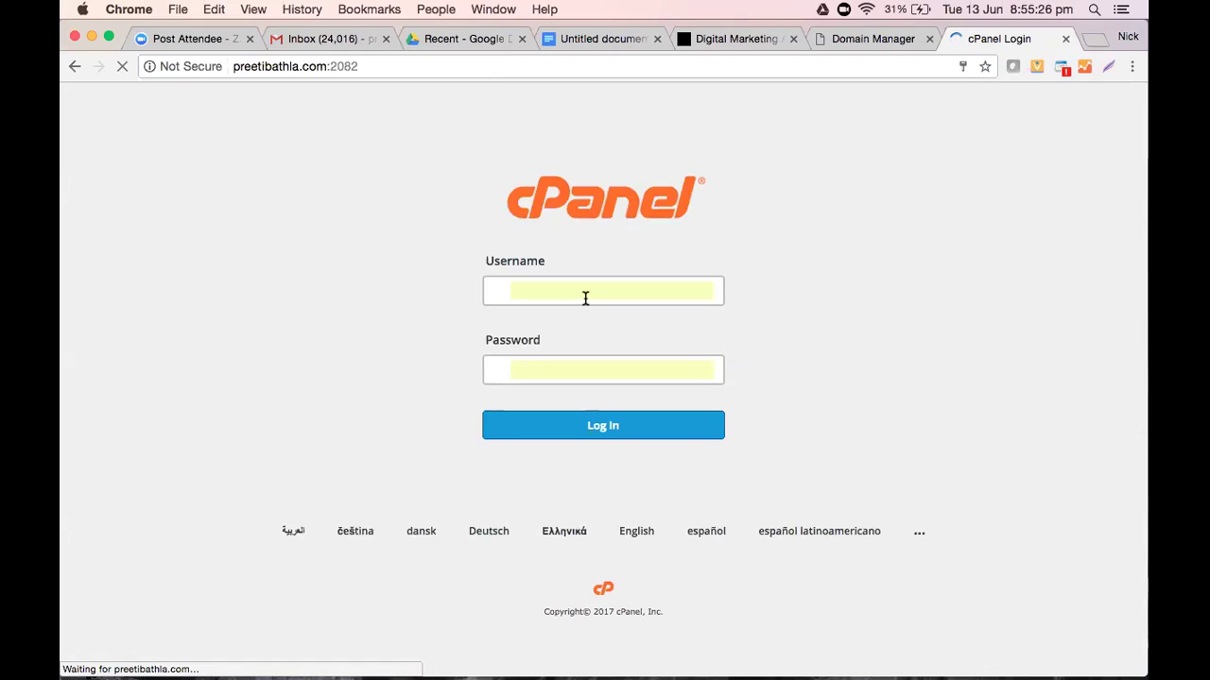
left_click(588, 430)
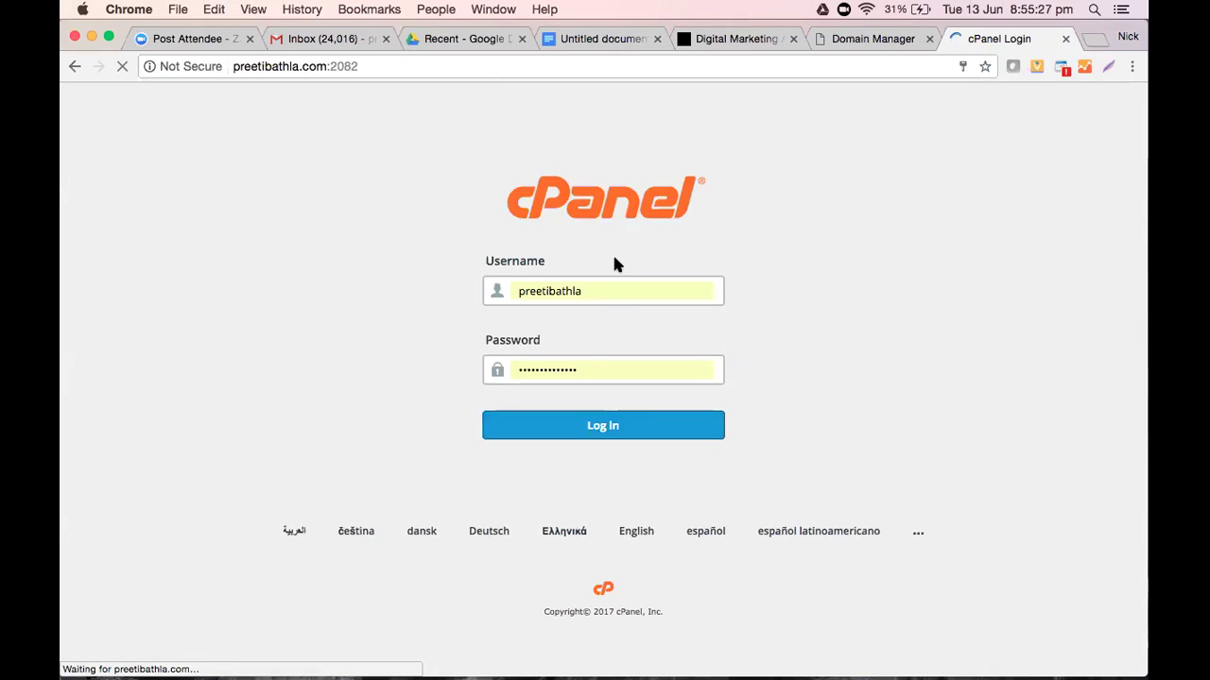
left_click(601, 426)
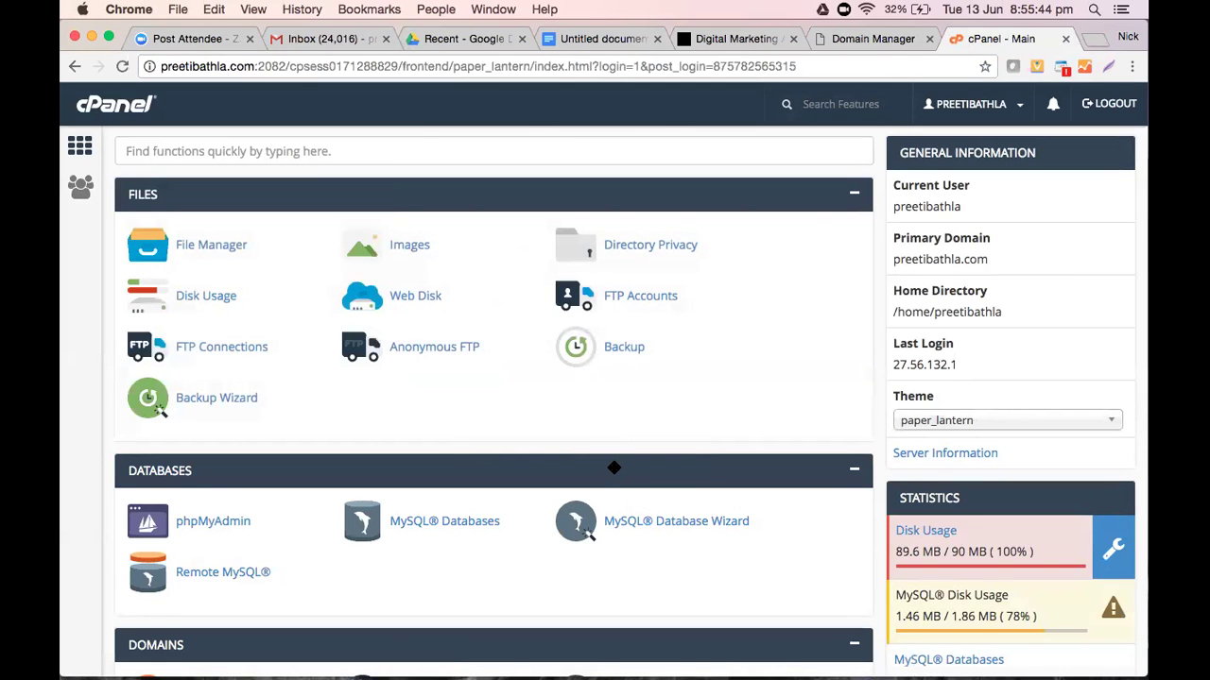
scroll(614, 468, "down", 1)
scroll(614, 468, "down", 10)
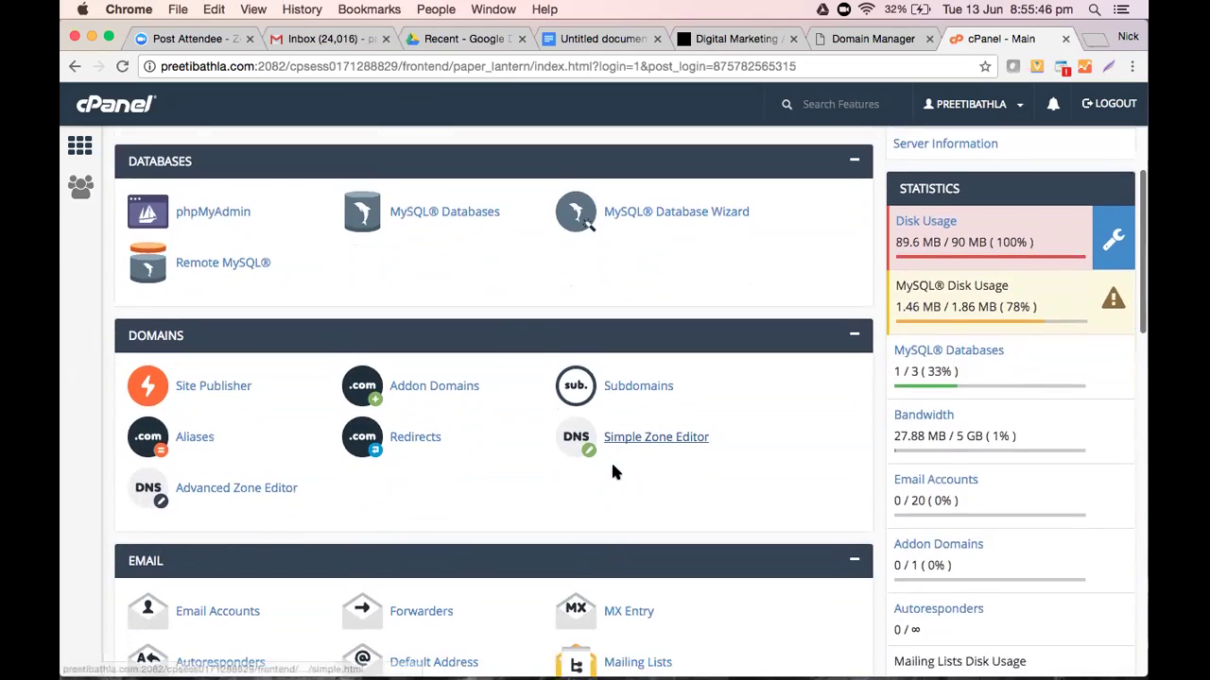
scroll(612, 465, "down", 6)
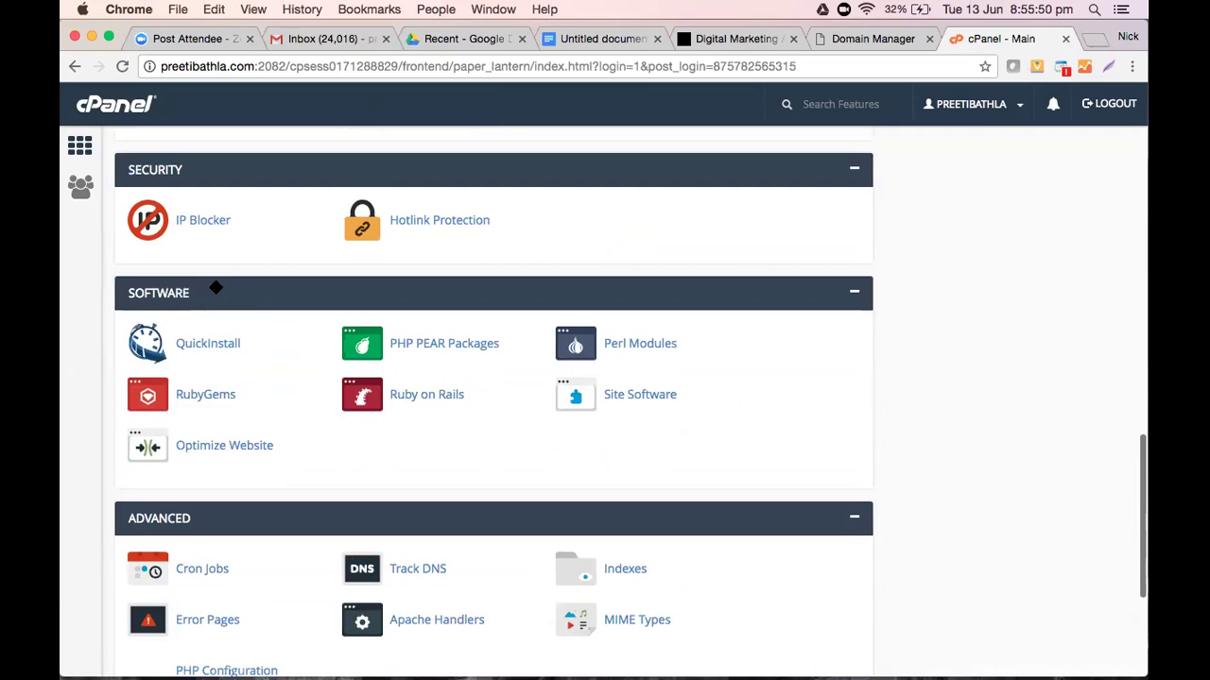
Open QuickInstall's One Click Installs page from cPanel's Software section
left_click(212, 346)
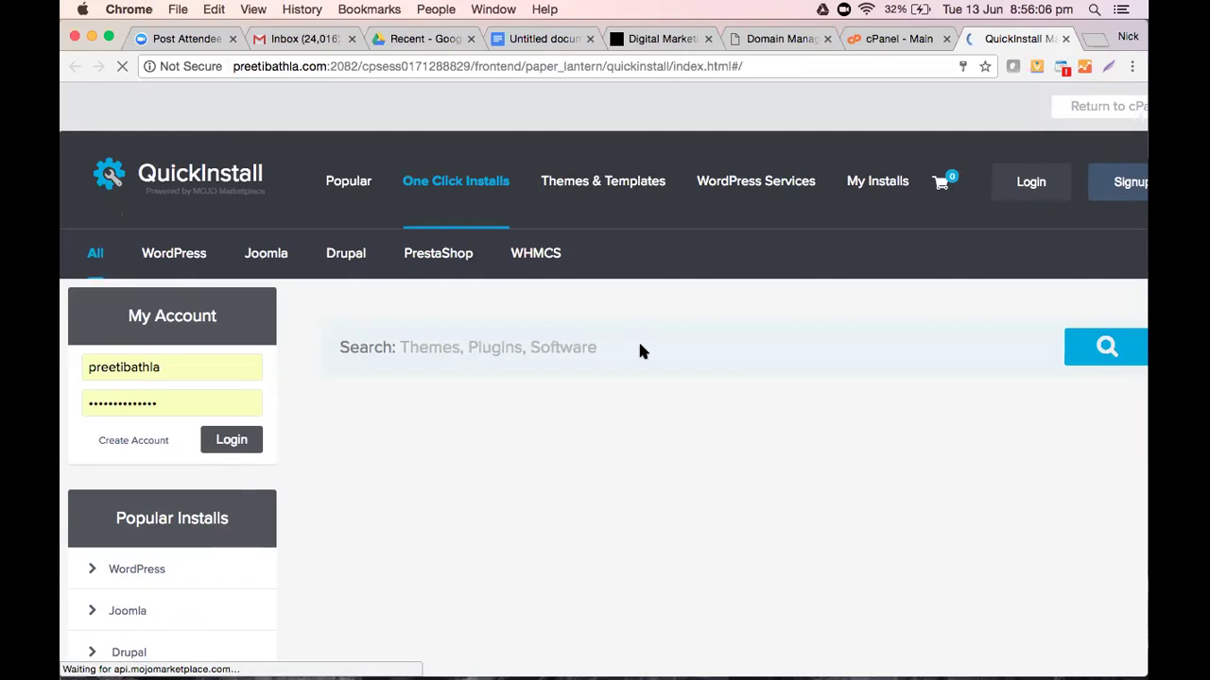
scroll(639, 351, "down", 1)
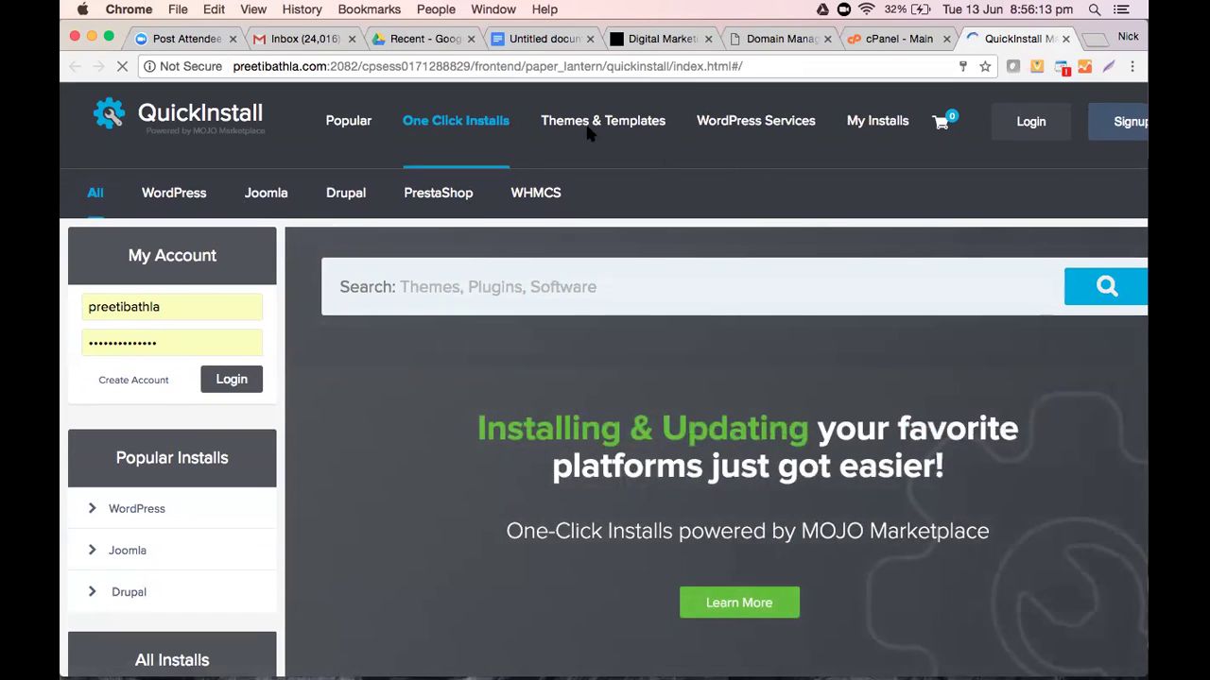
left_click(535, 39)
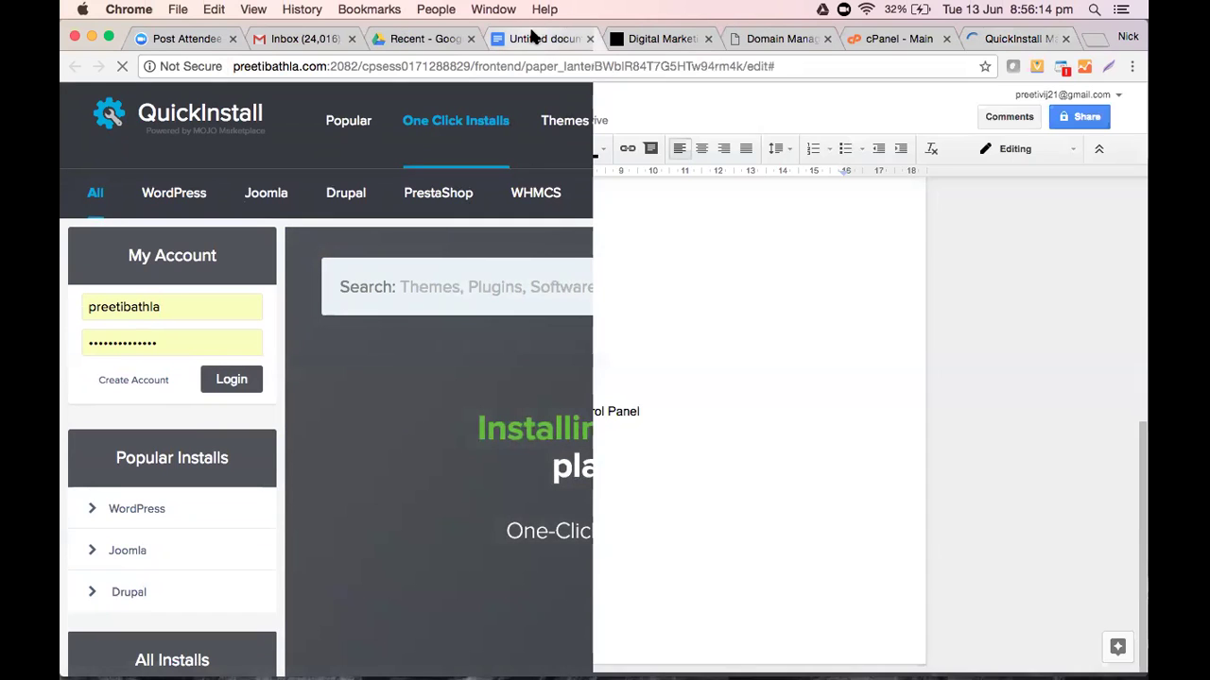
Add 'WordPress - Content Management System (CMS)' and 'That helps you to build the website without any coding'
key("Return")
type("W")
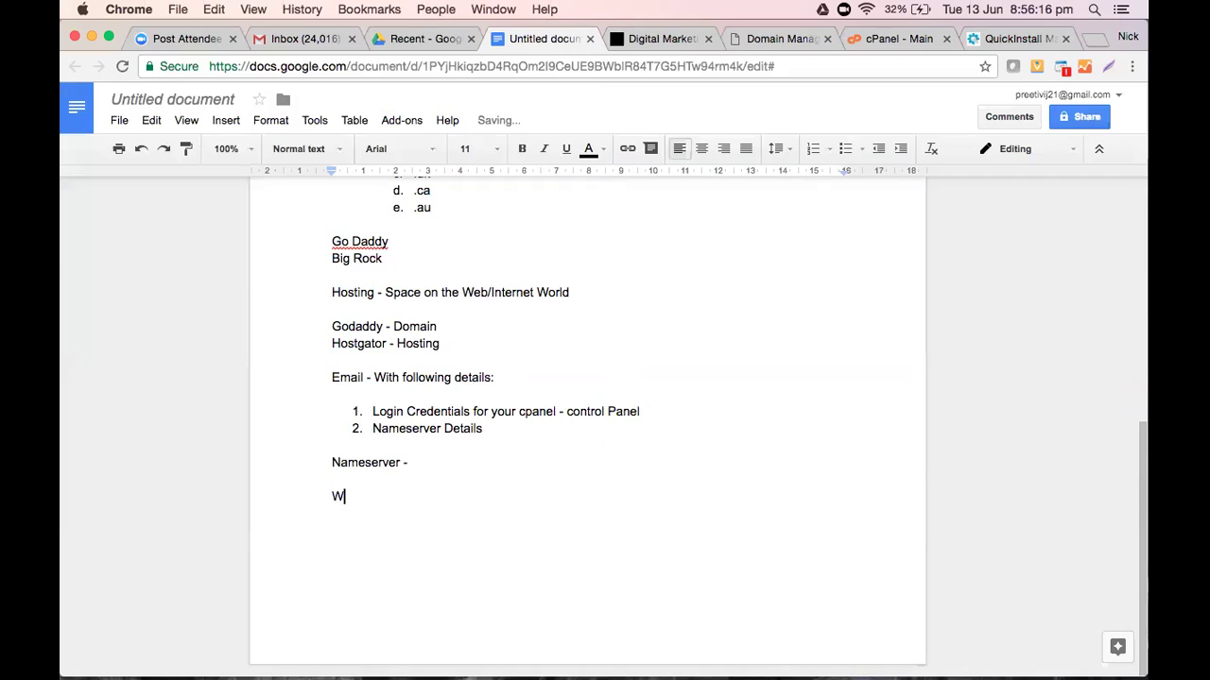
type("ordPress - Content Manage")
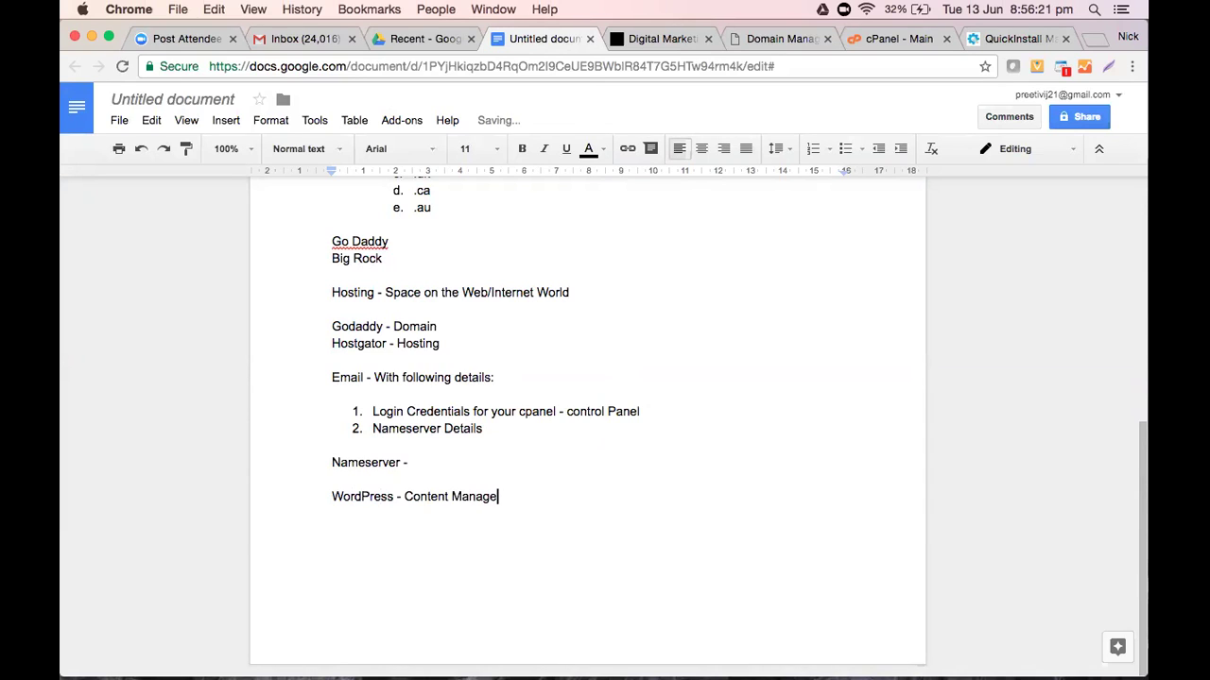
type("ment System (CMS)")
key("Return")
type("That helps you to build the website with")
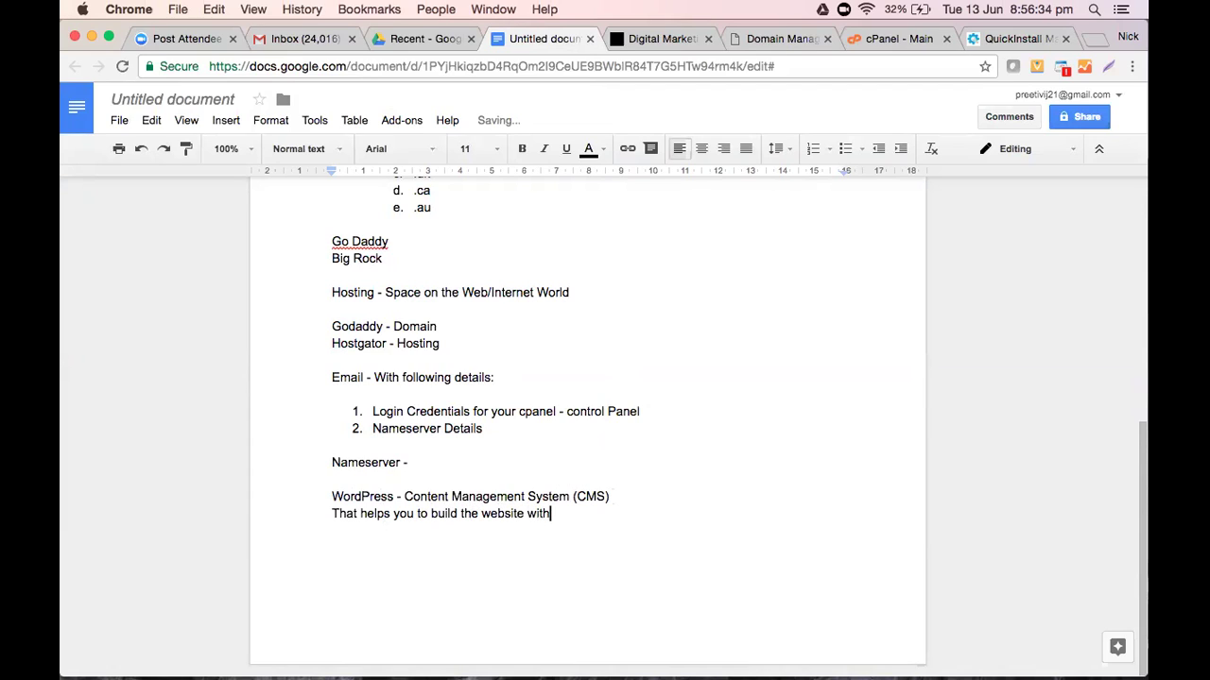
type("out any coding")
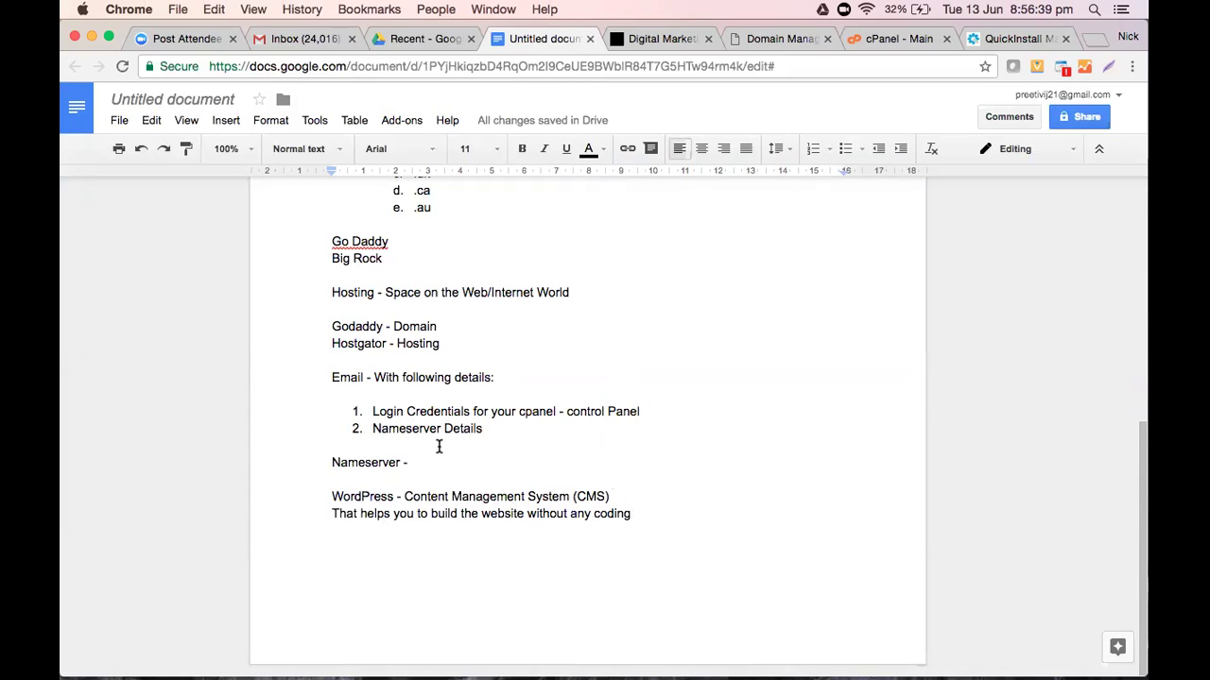
List Joomla, Opencart, Majento and Wix on separate lines below the definition
key("Return")
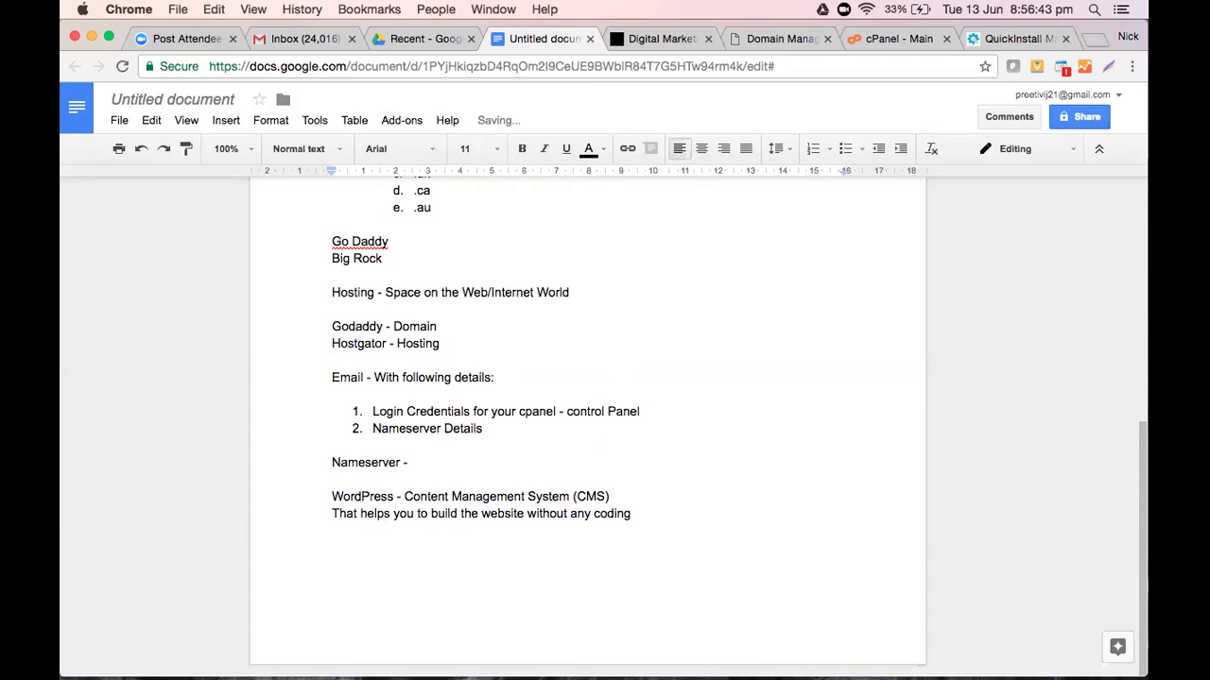
type("Joomla")
key("Return")
type("Opencart")
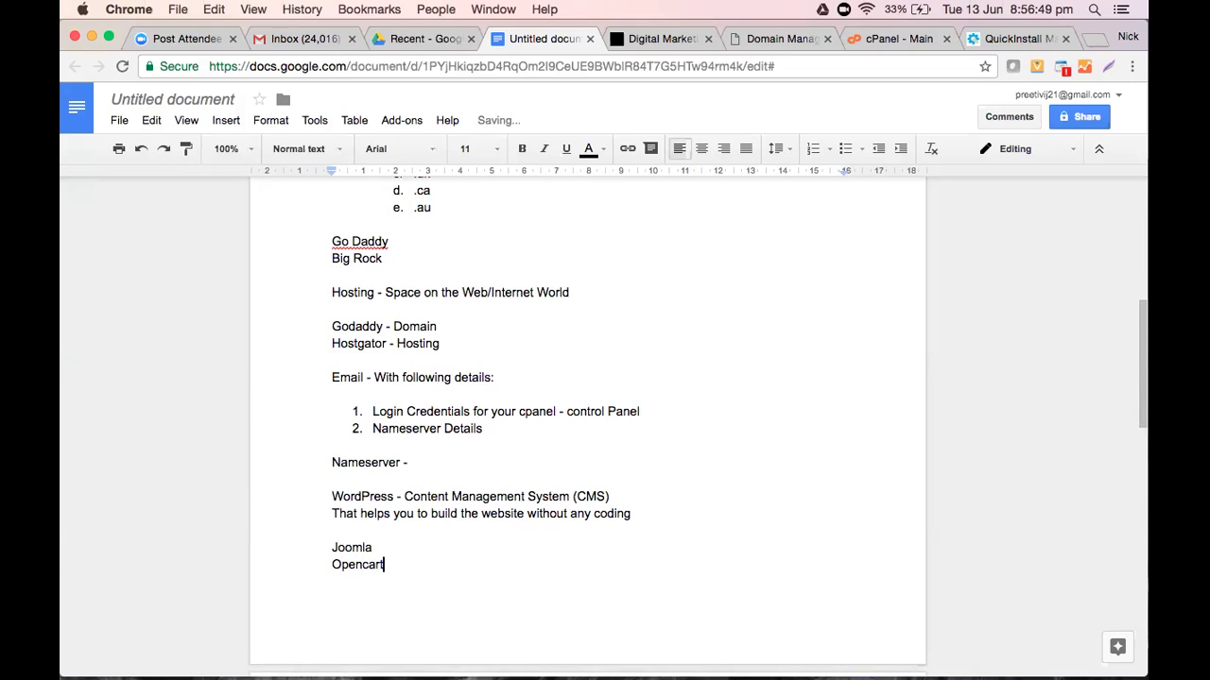
key("Return")
type("Majen")
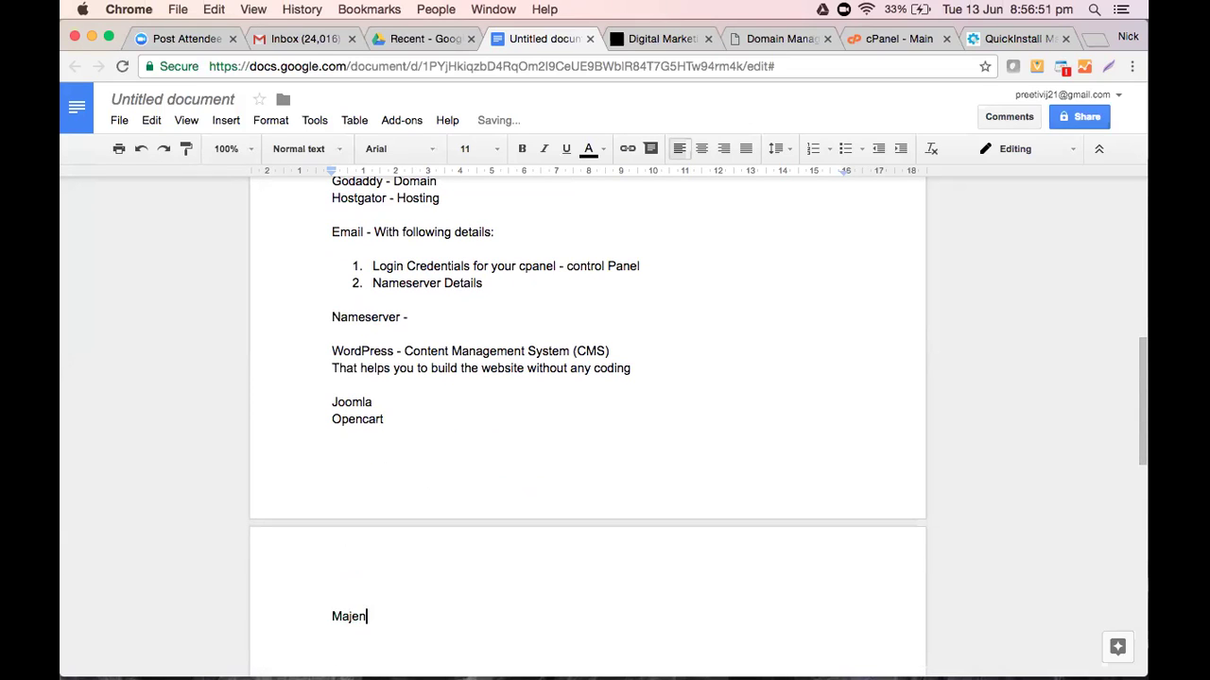
type("to")
key("Return")
type("Wix")
scroll(616, 507, "down", 2)
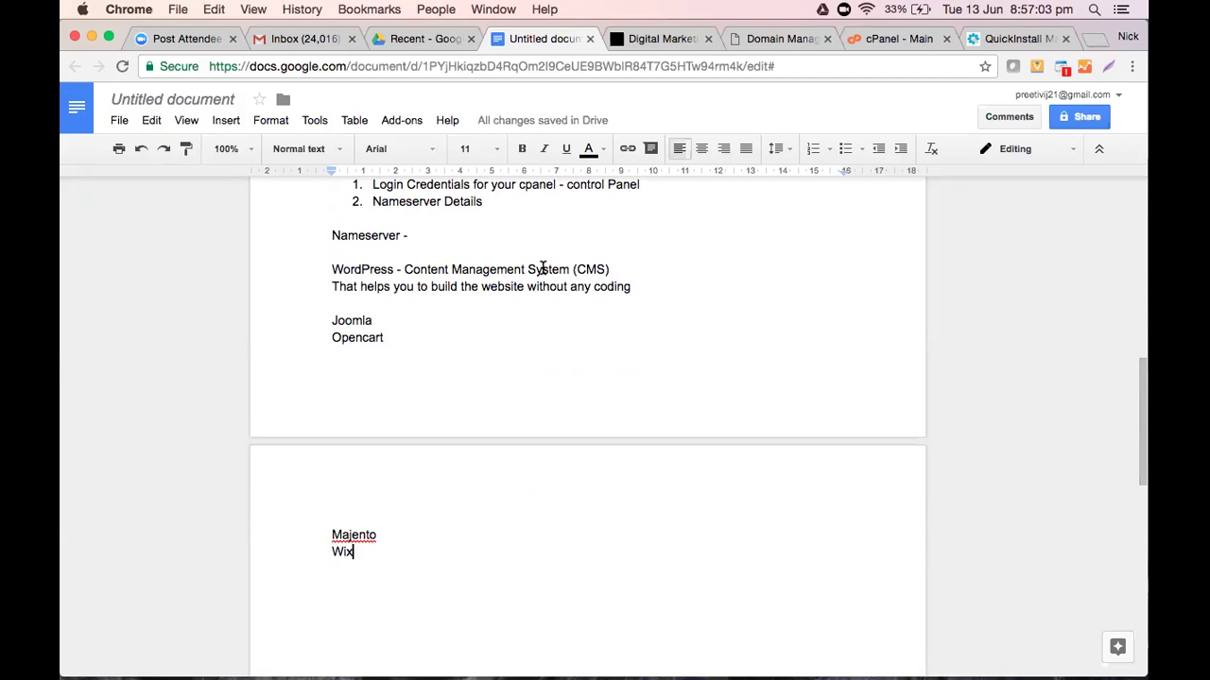
scroll(543, 269, "up", 3)
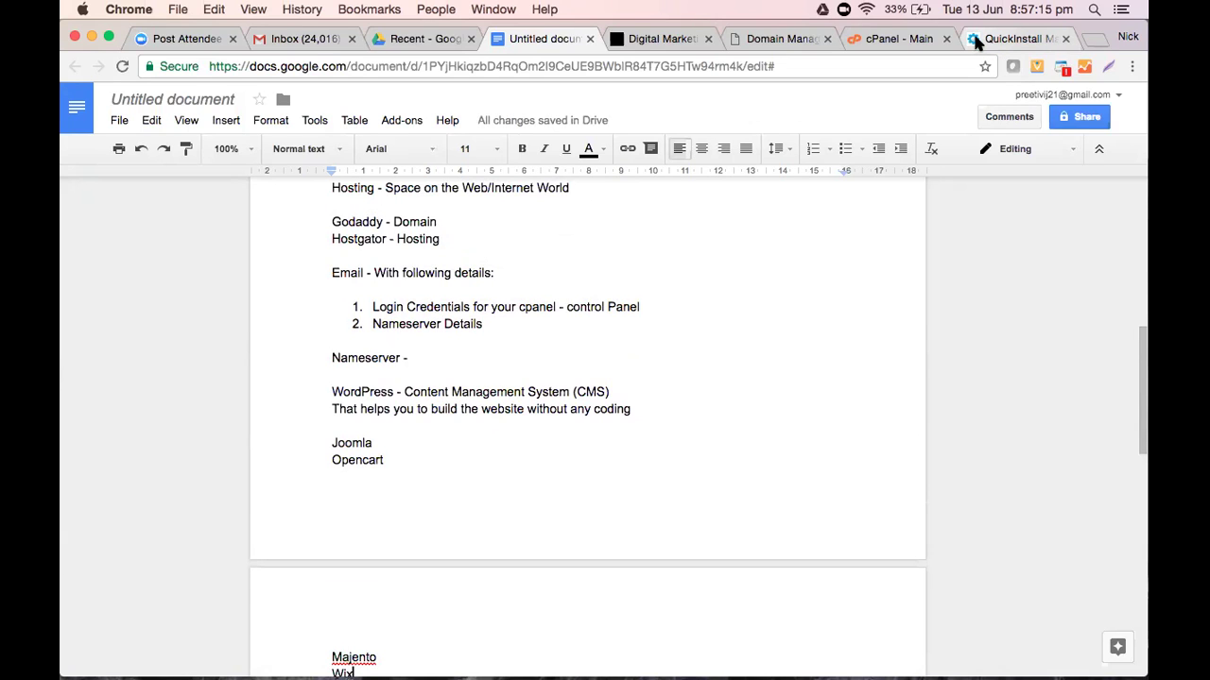
Browse the cPanel QuickInstall page and its installer tiles
left_click(976, 43)
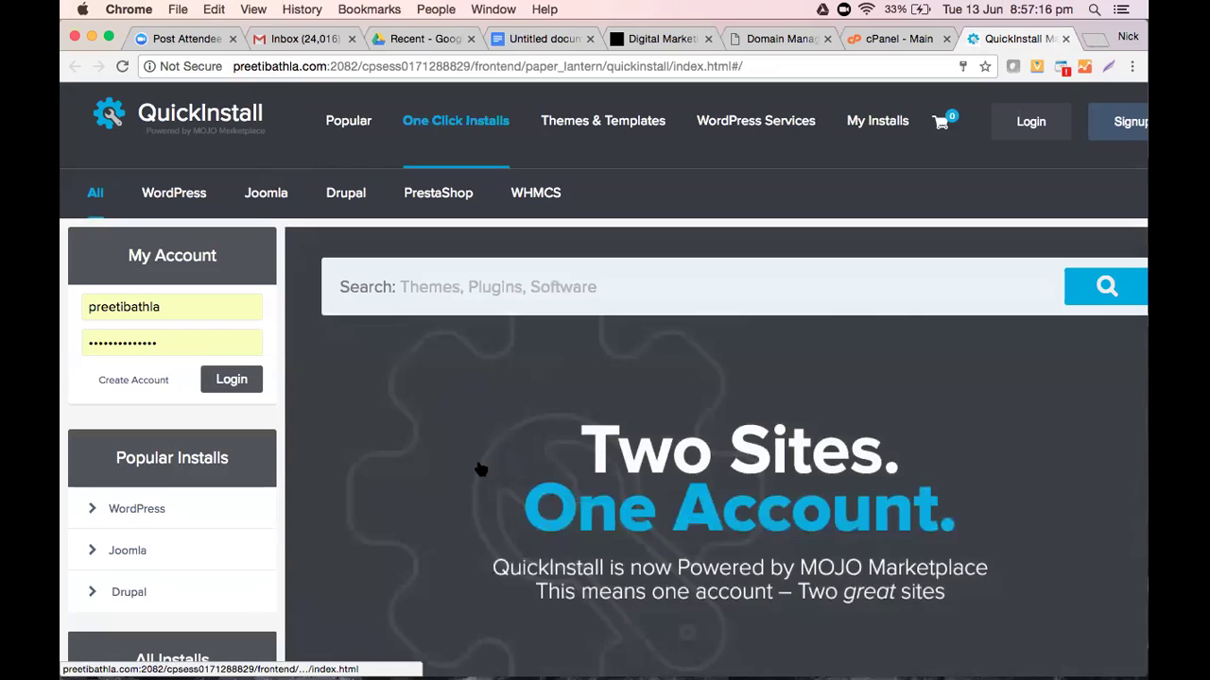
scroll(480, 469, "down", 2)
scroll(480, 468, "down", 10)
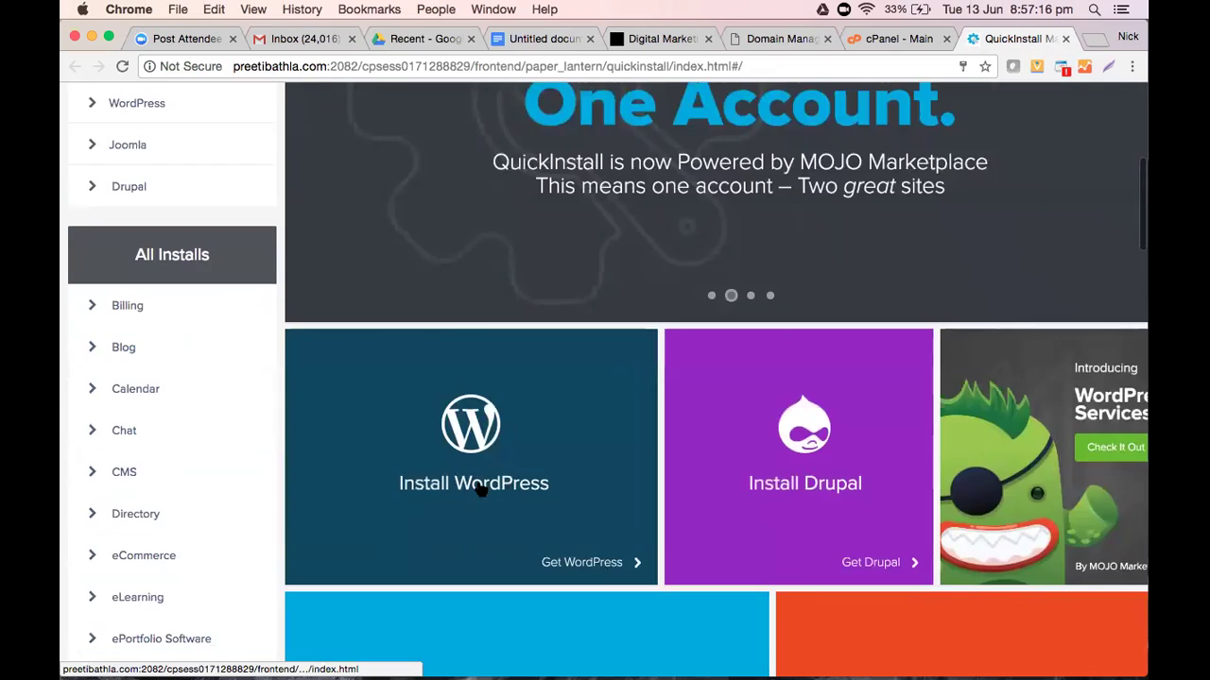
scroll(481, 489, "up", 3)
scroll(567, 520, "up", 3)
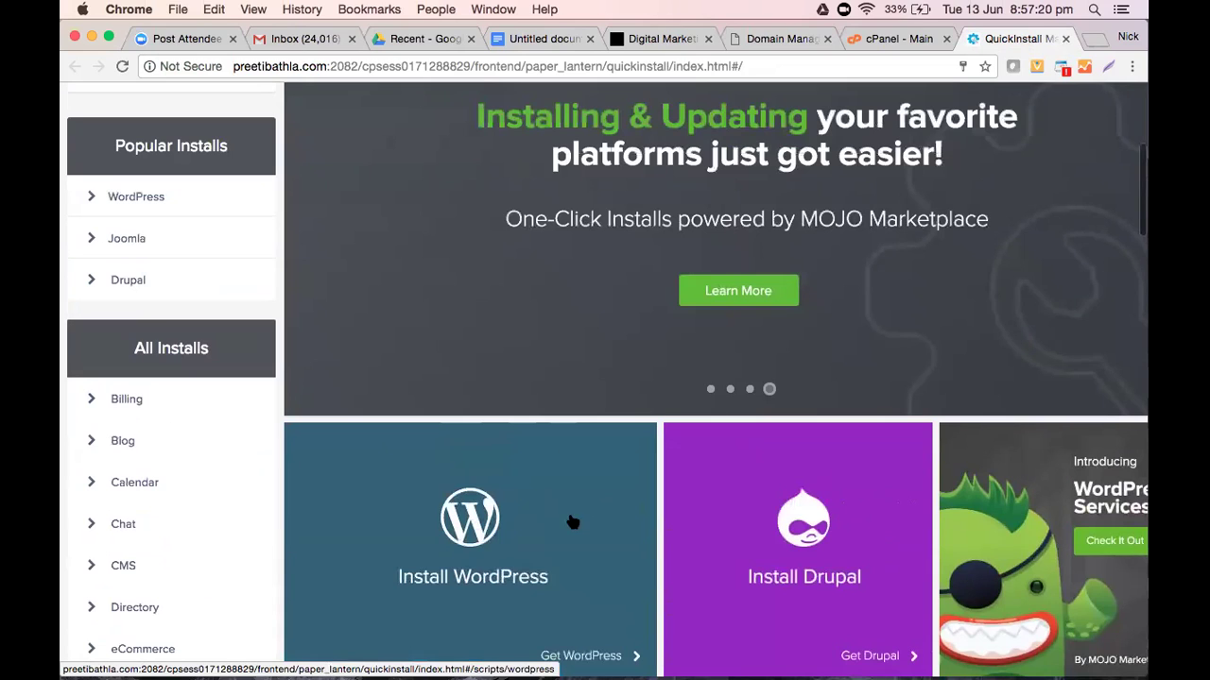
scroll(570, 526, "down", 5)
scroll(572, 526, "down", 5)
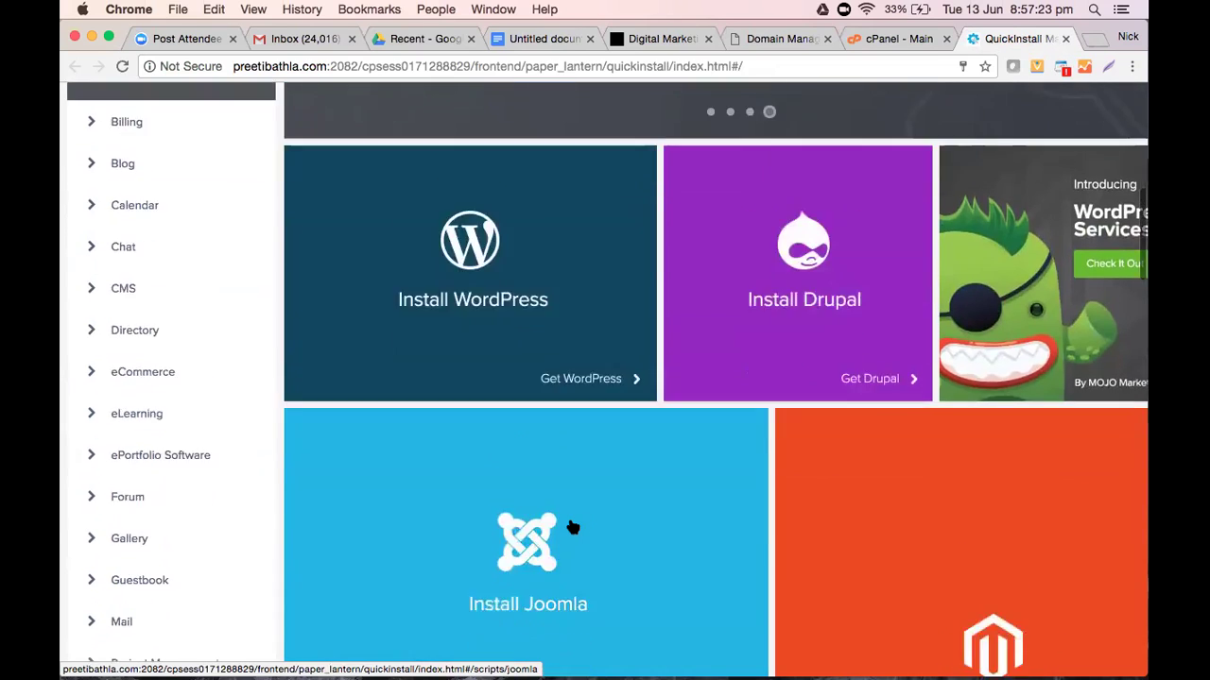
scroll(571, 526, "up", 4)
scroll(572, 526, "up", 1)
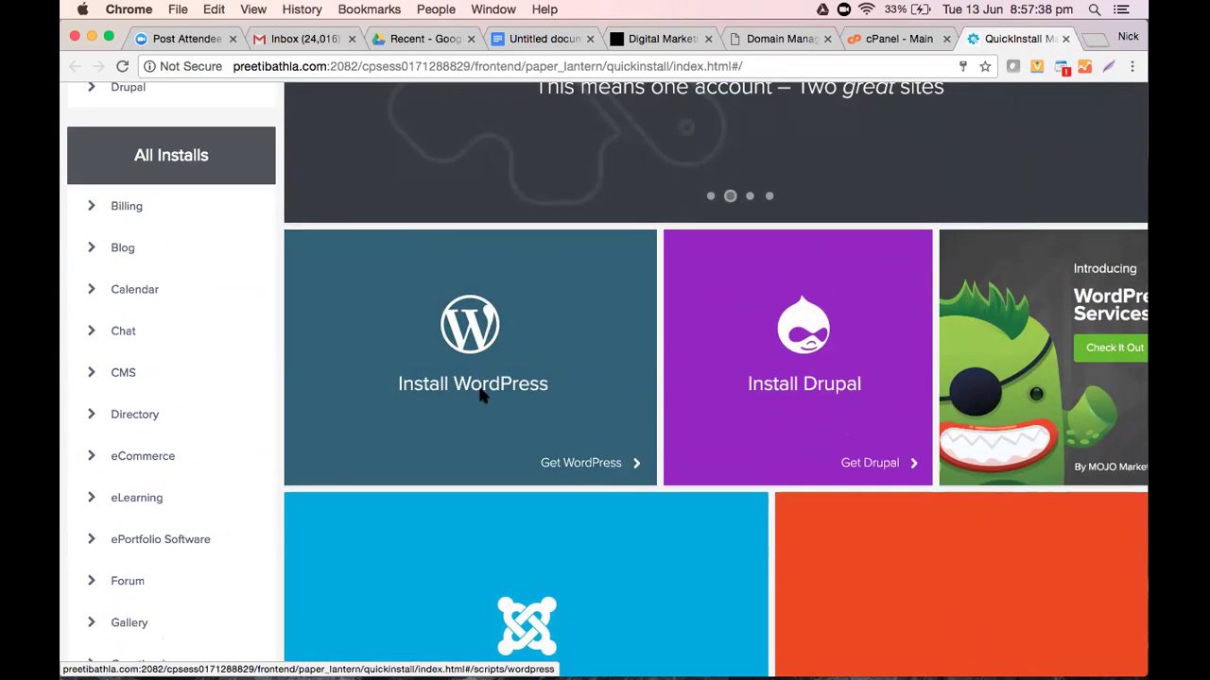
Open the free WordPress installer, review its premium options, and return to the setup notes
left_click(483, 397)
scroll(475, 383, "down", 5)
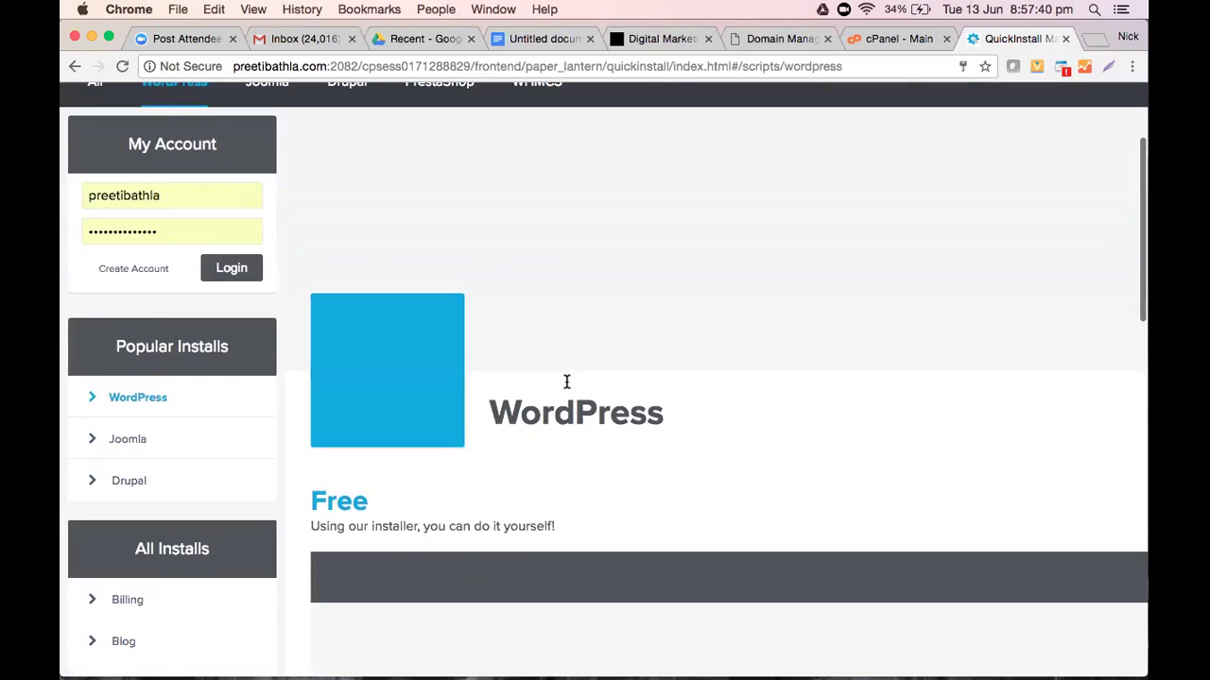
scroll(652, 322, "down", 4)
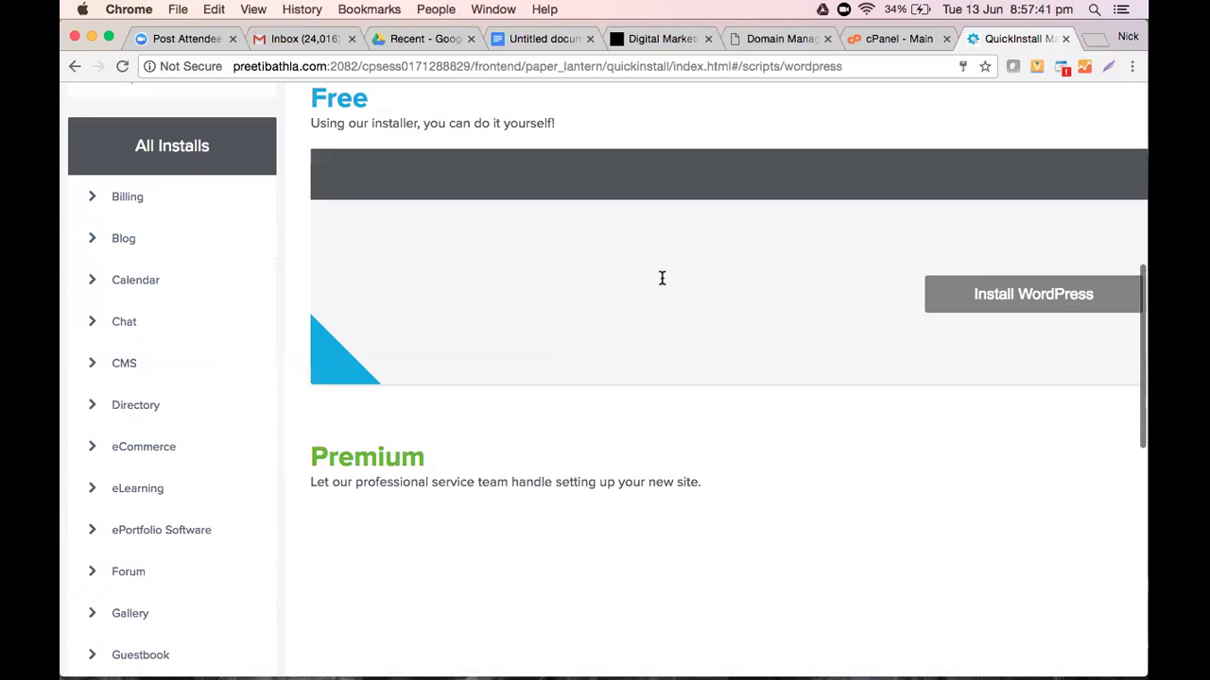
scroll(995, 251, "up", 10)
scroll(1044, 291, "down", 2)
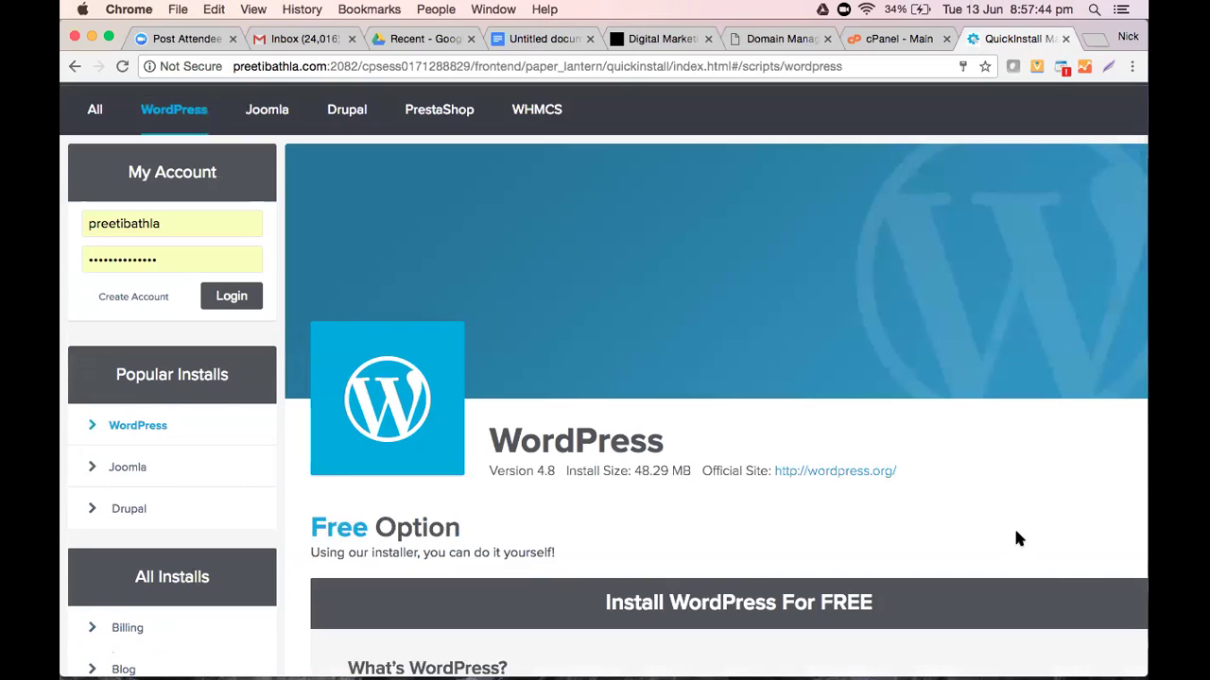
scroll(876, 493, "down", 8)
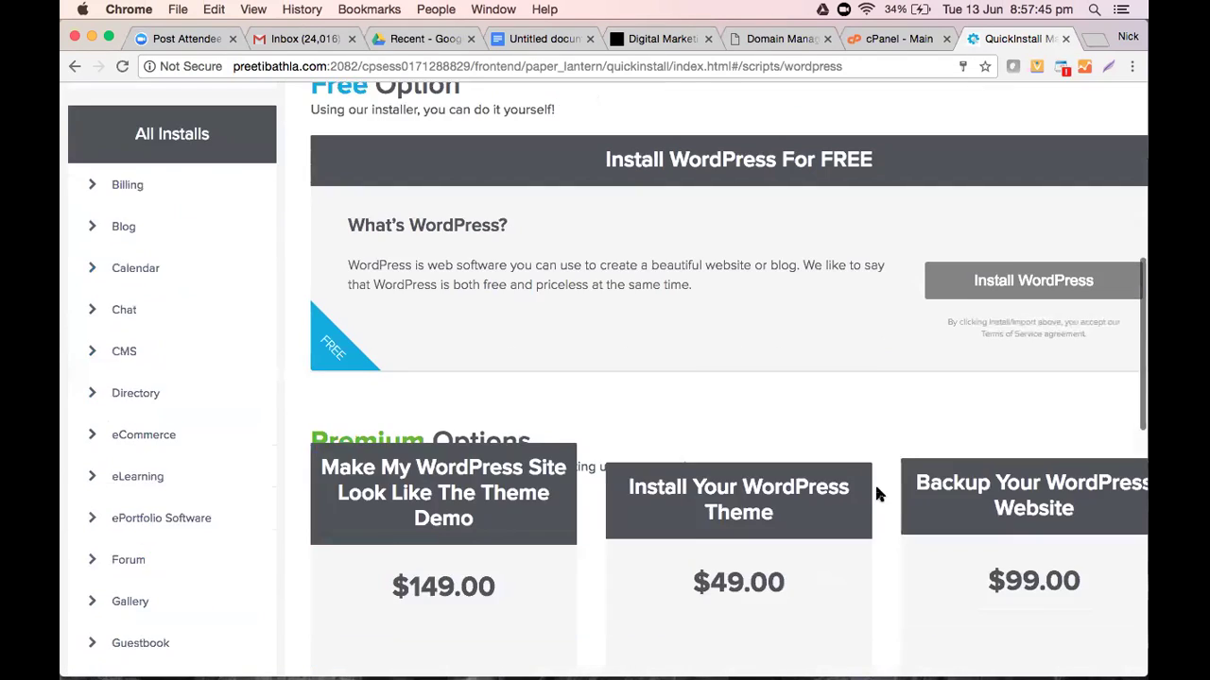
scroll(876, 492, "up", 2)
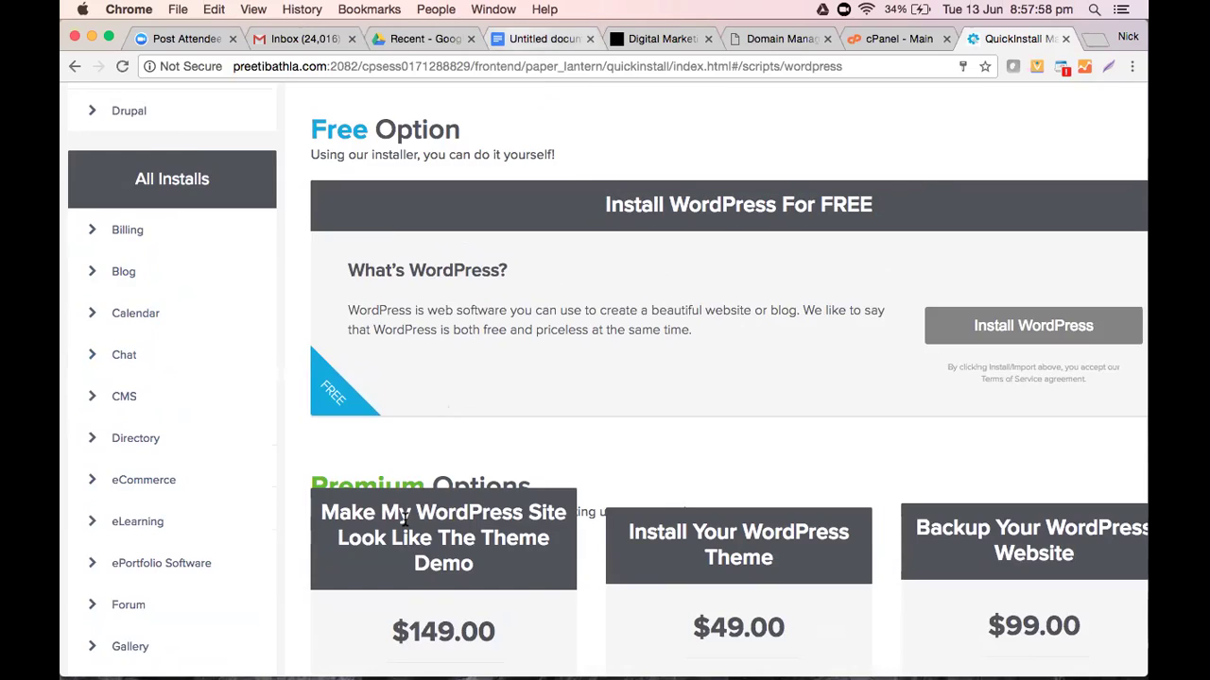
left_click(544, 39)
scroll(409, 541, "down", 5)
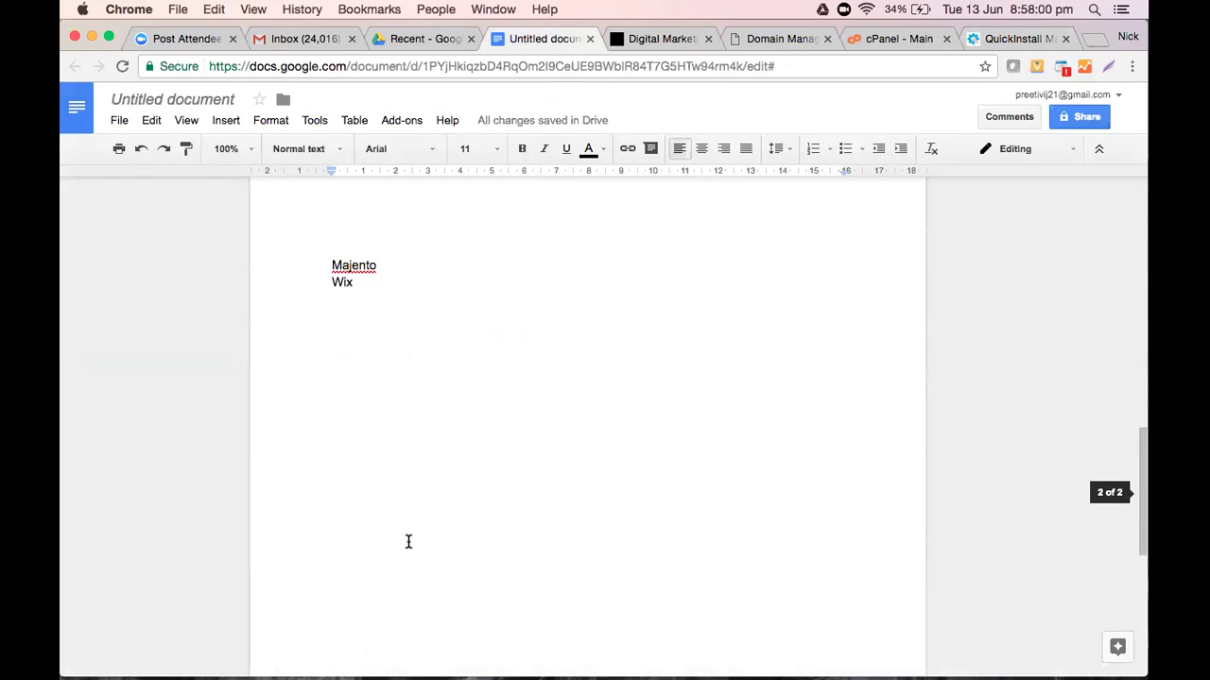
Add 'After installing wordpress - Login credentials wordpress website' below Wix, then open a blank tab
left_click(426, 313)
key("Return")
key("Return")
type("After")
key("BackSpace")
key("BackSpace")
key("BackSpace")
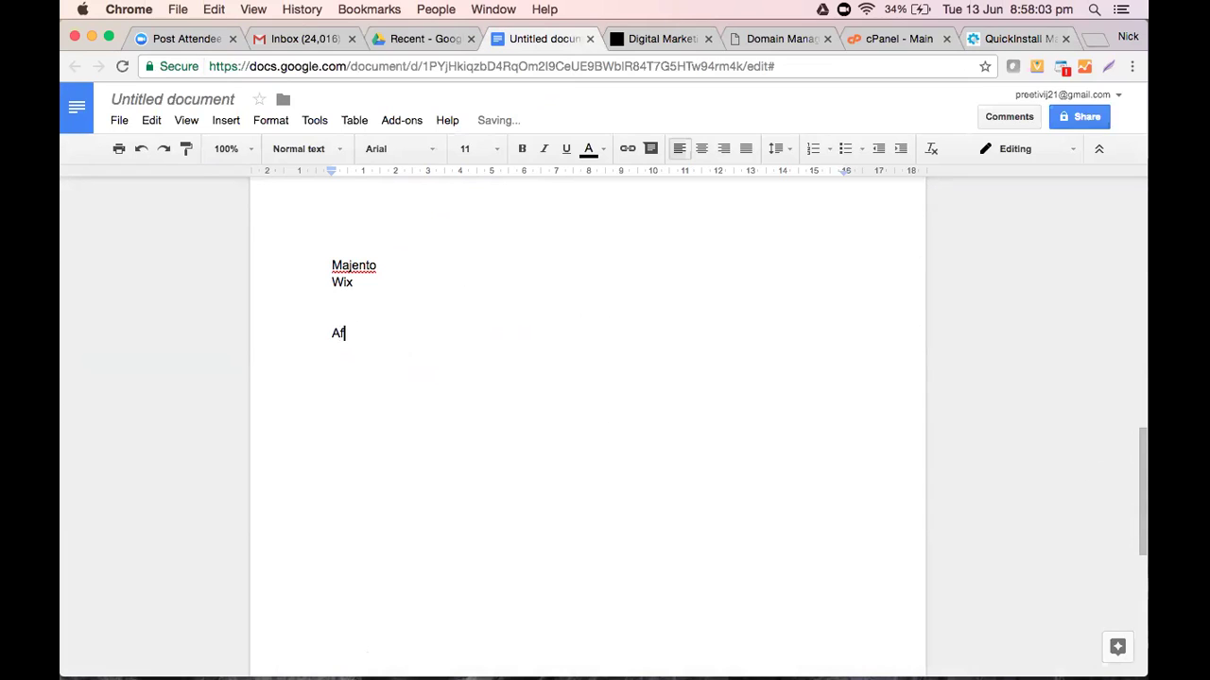
type("ter installing wordpress")
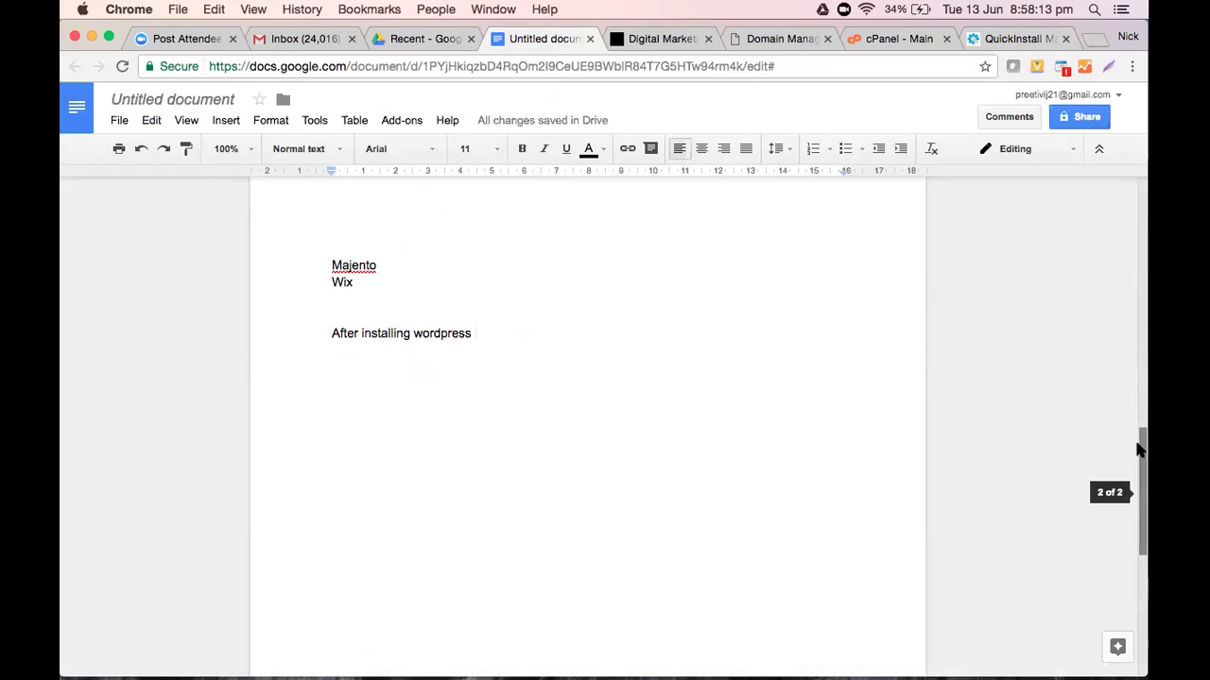
type(" -")
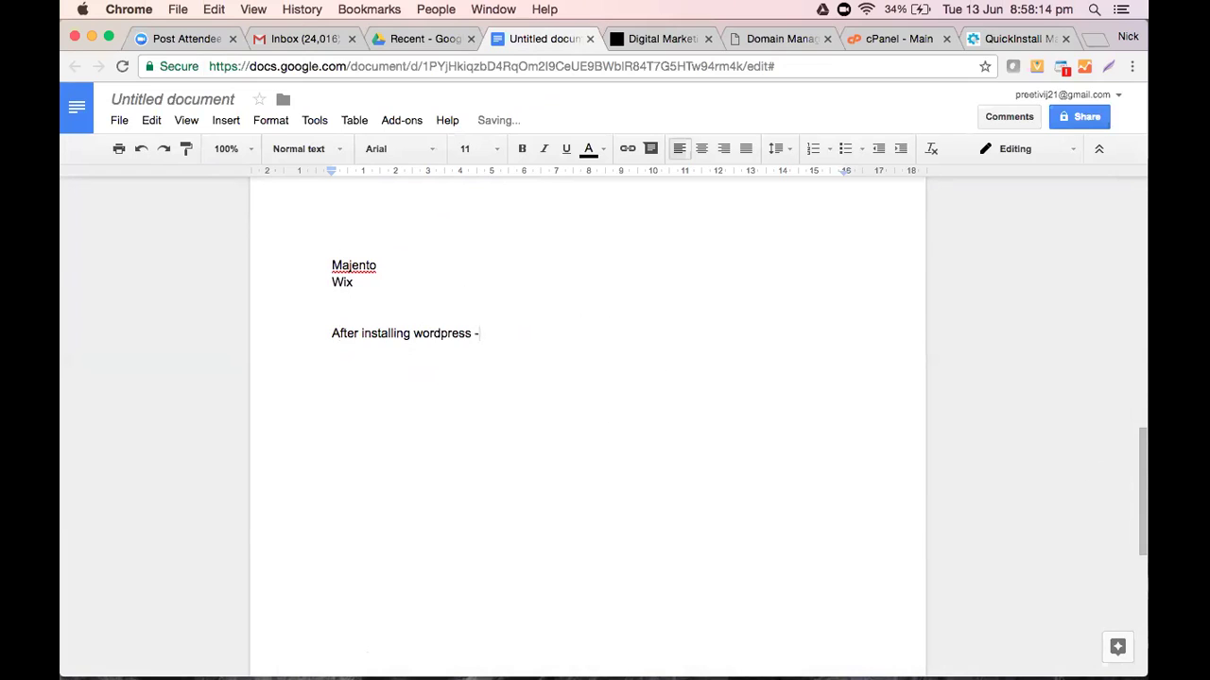
type(" Login credentials wordpress website")
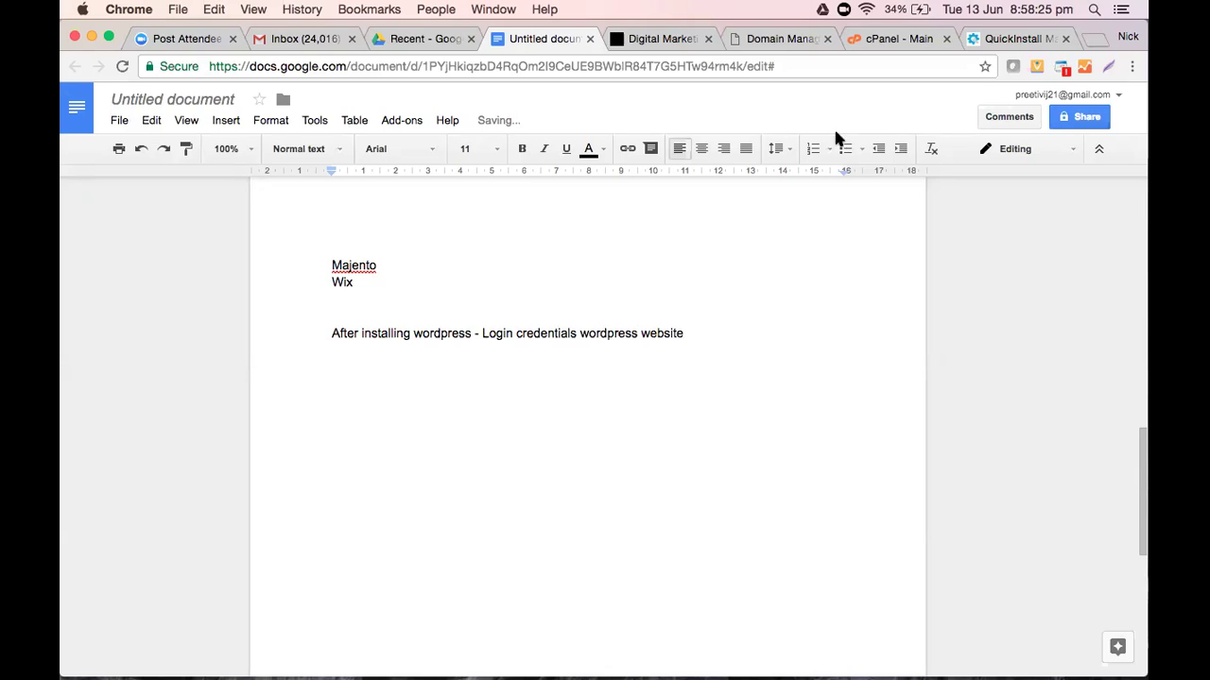
left_click(1096, 40)
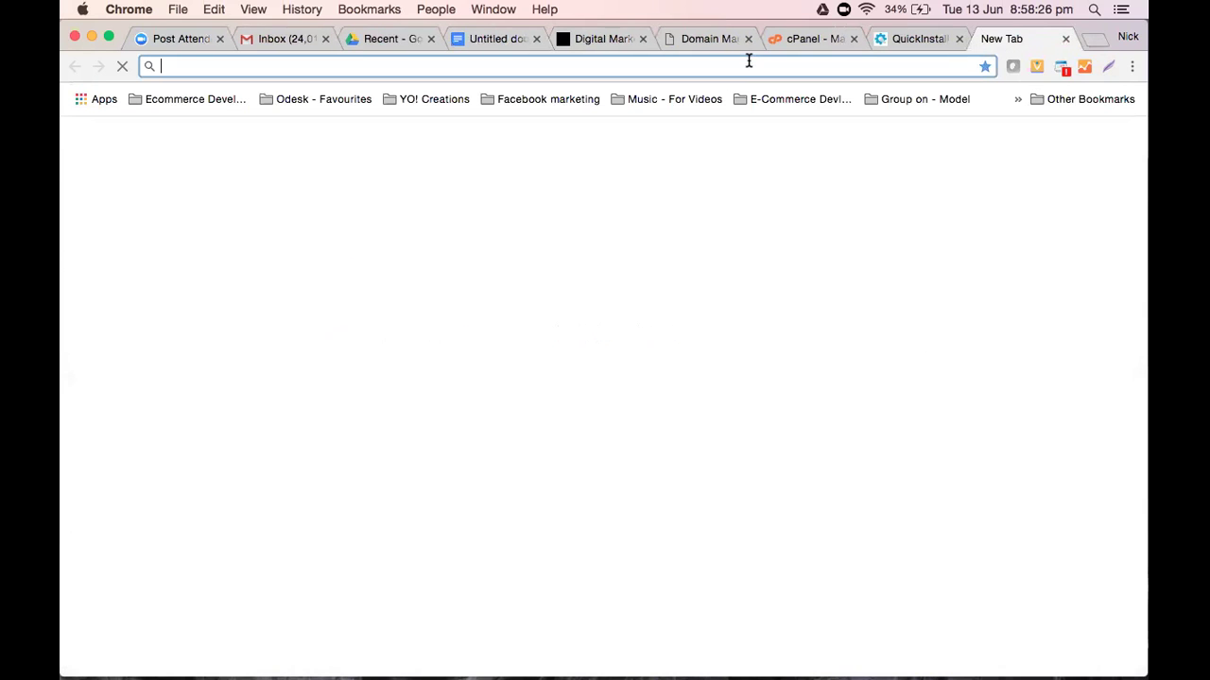
Load the site's /wp-admin login address in the new tab
type("preetibathla.com/wo")
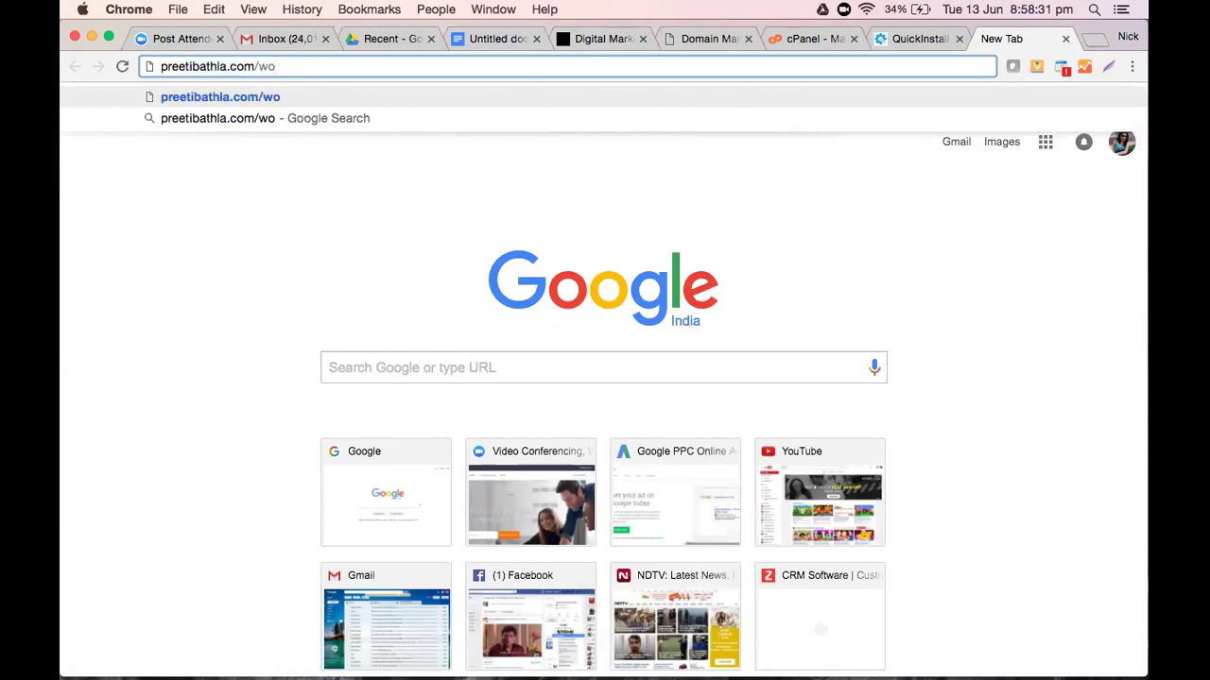
key("BackSpace")
type("p-admin")
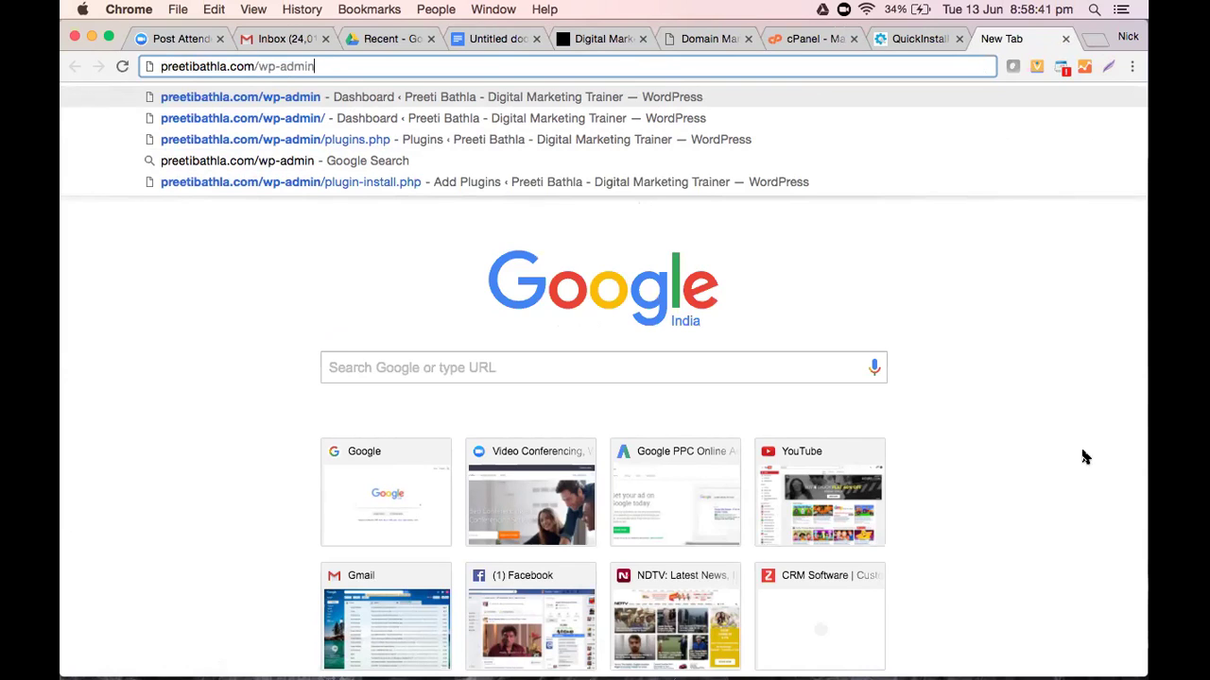
left_click(530, 219)
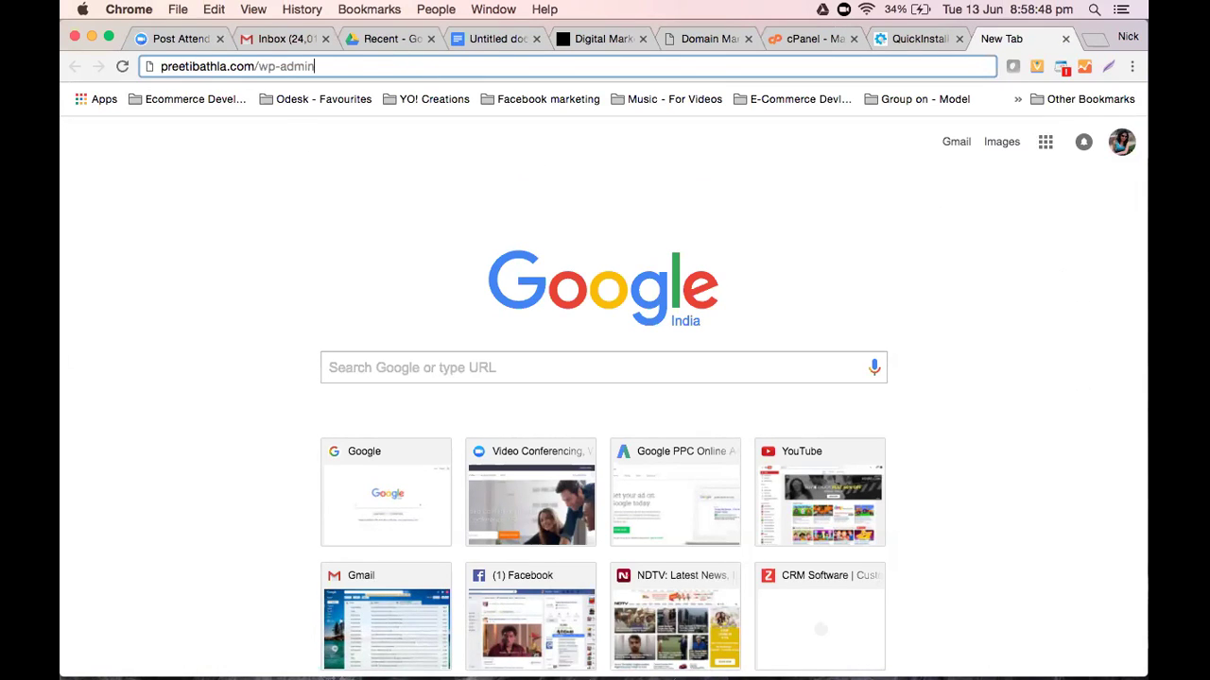
key("Return")
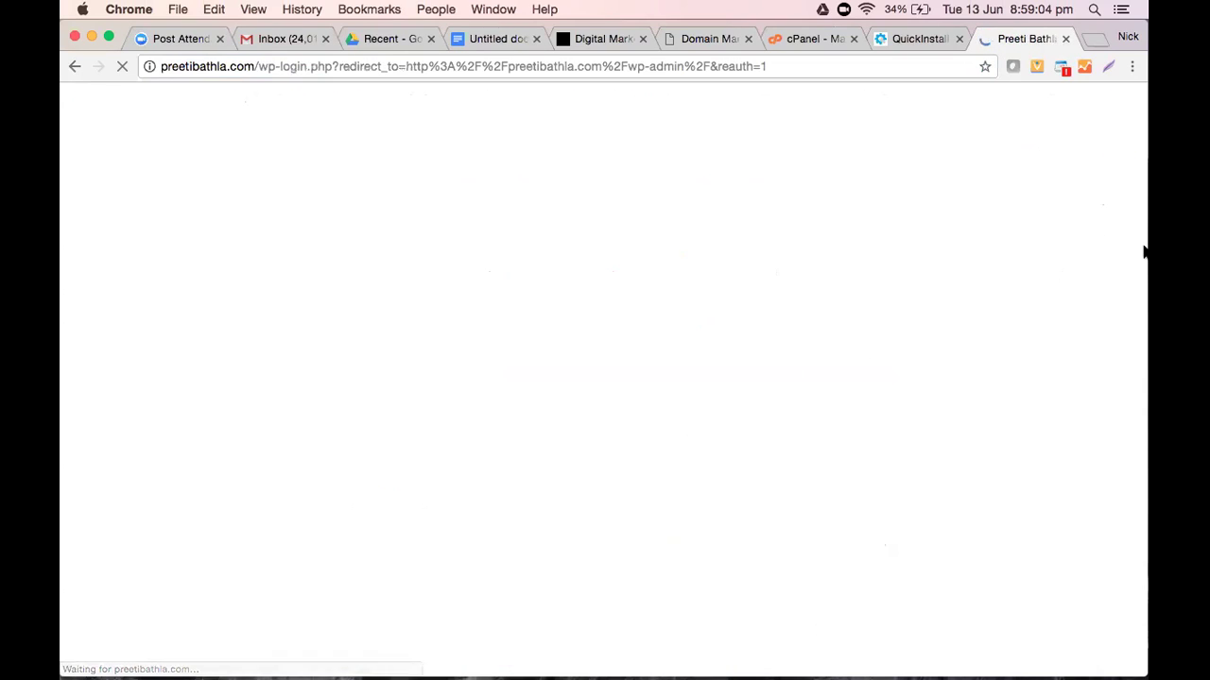
Fill the WordPress login username from Chrome's saved autofill entries, then go to Google Drive
left_click(900, 36)
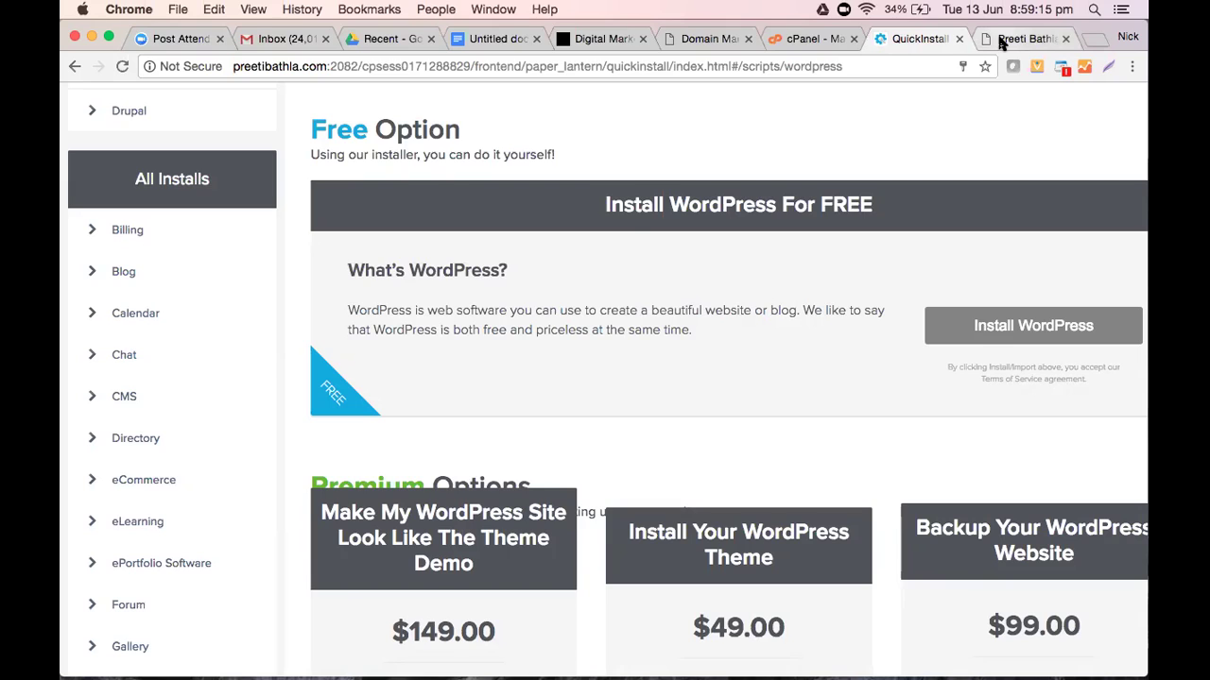
left_click(1004, 41)
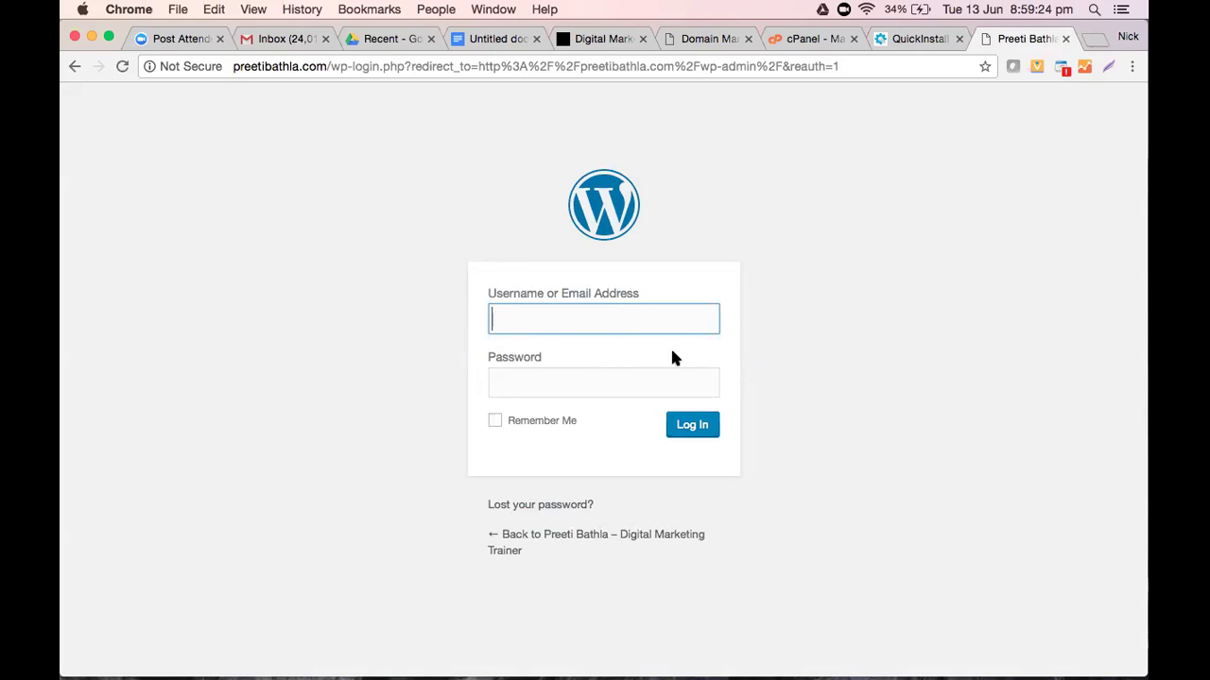
left_click(615, 323)
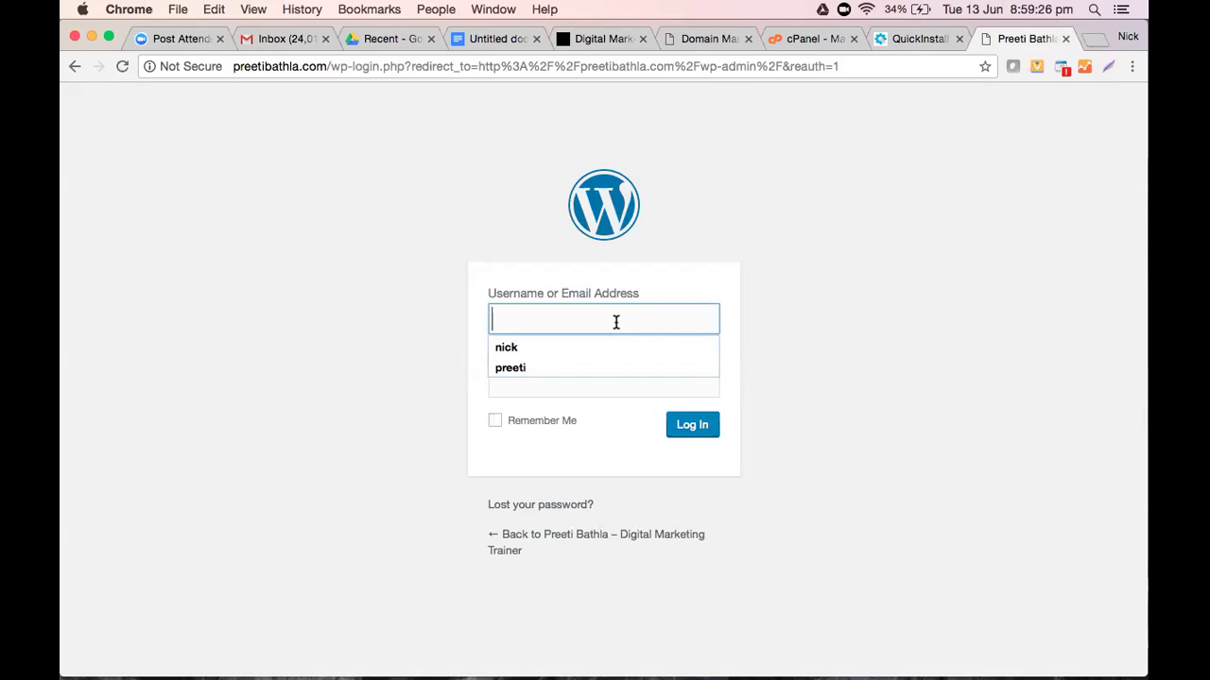
key("Down")
key("Down")
key("Return")
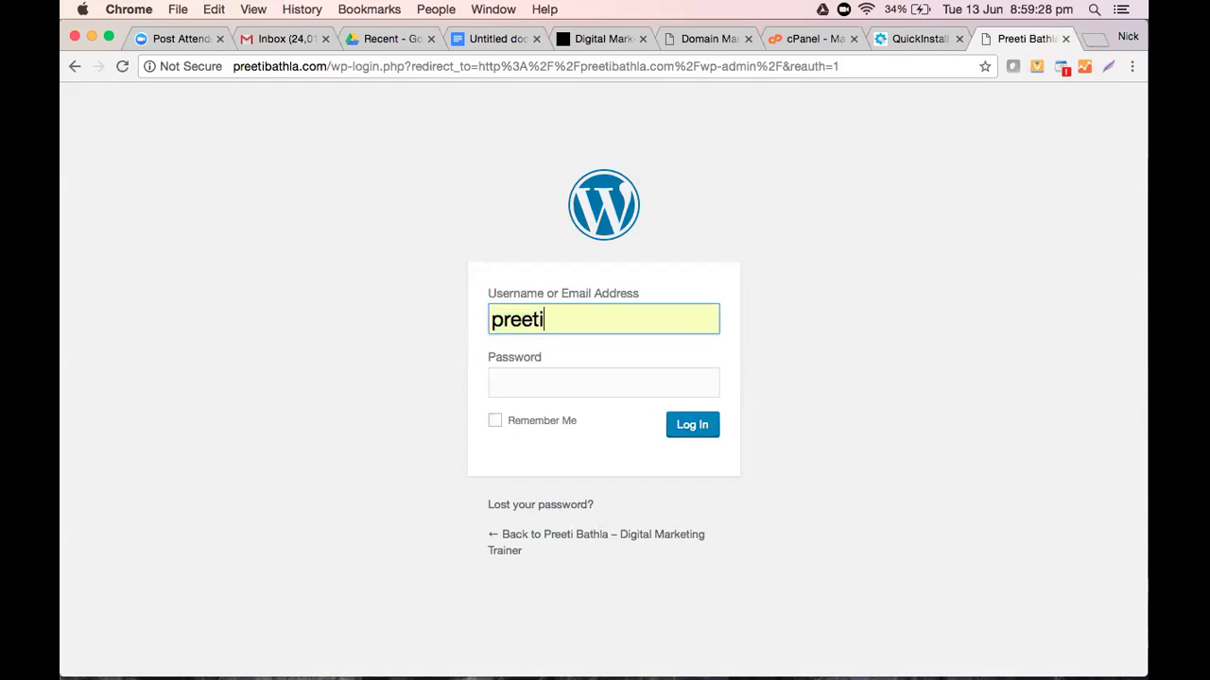
left_click(362, 34)
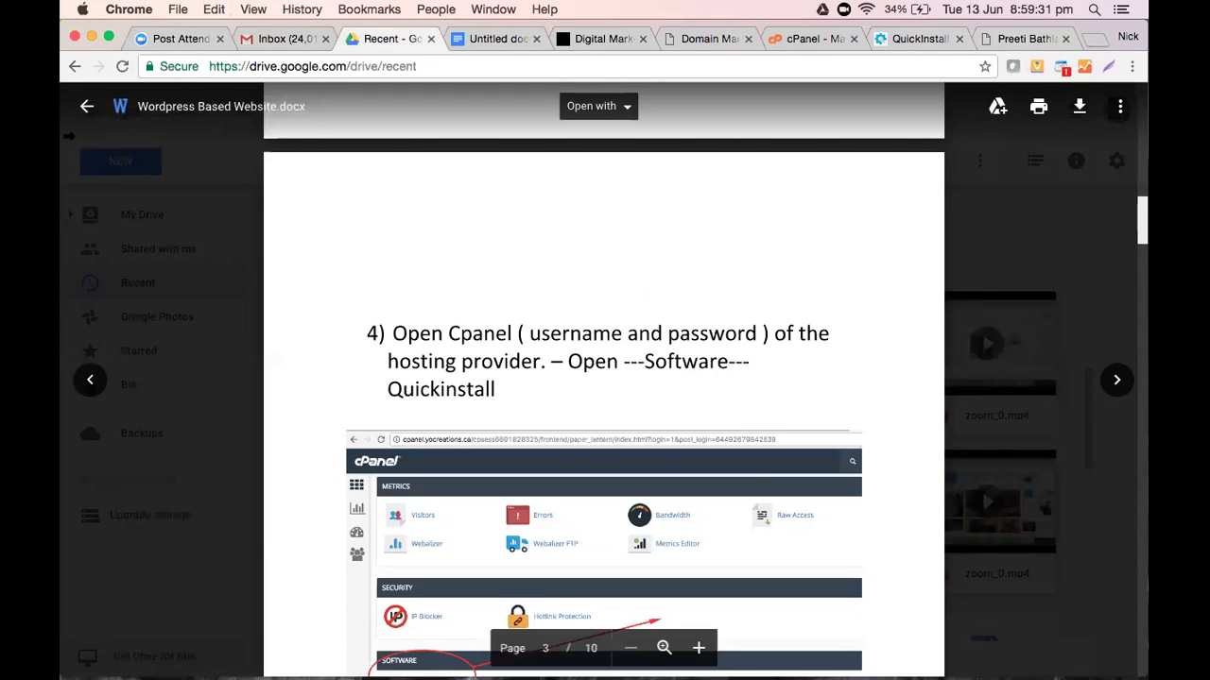
Open the 'Digital Marketing Training - Calendar' spreadsheet from Drive's Recent files
left_click(86, 106)
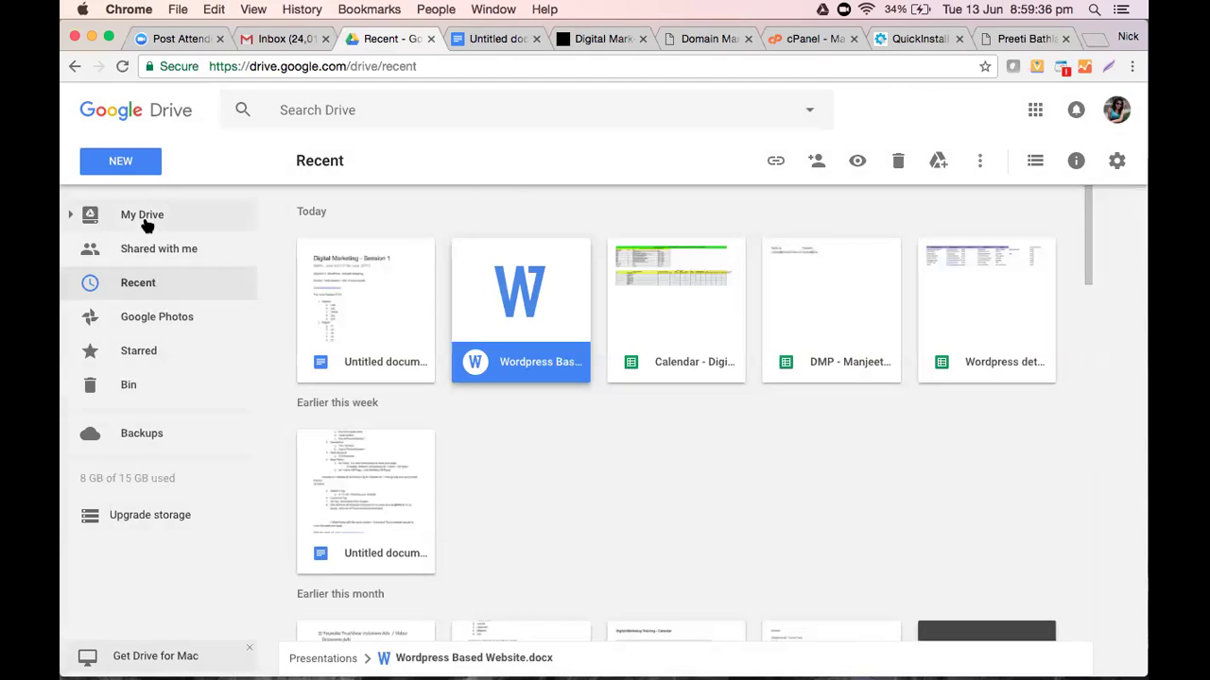
left_click(144, 221)
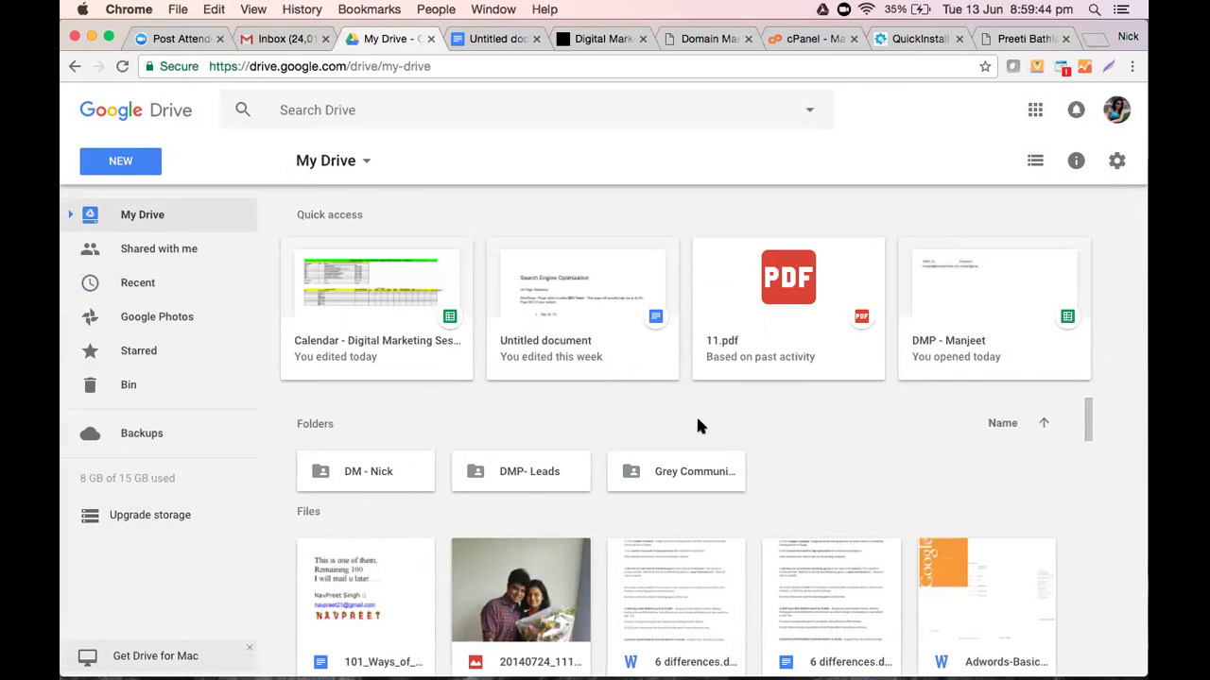
scroll(695, 421, "down", 3)
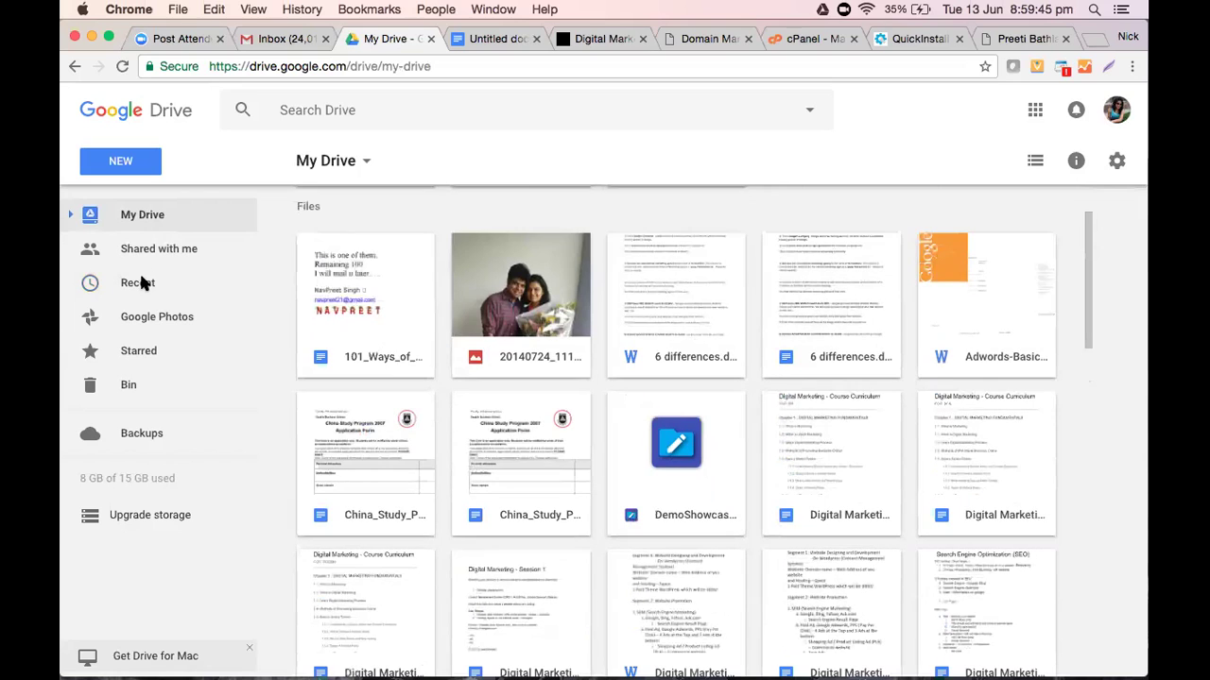
left_click(138, 283)
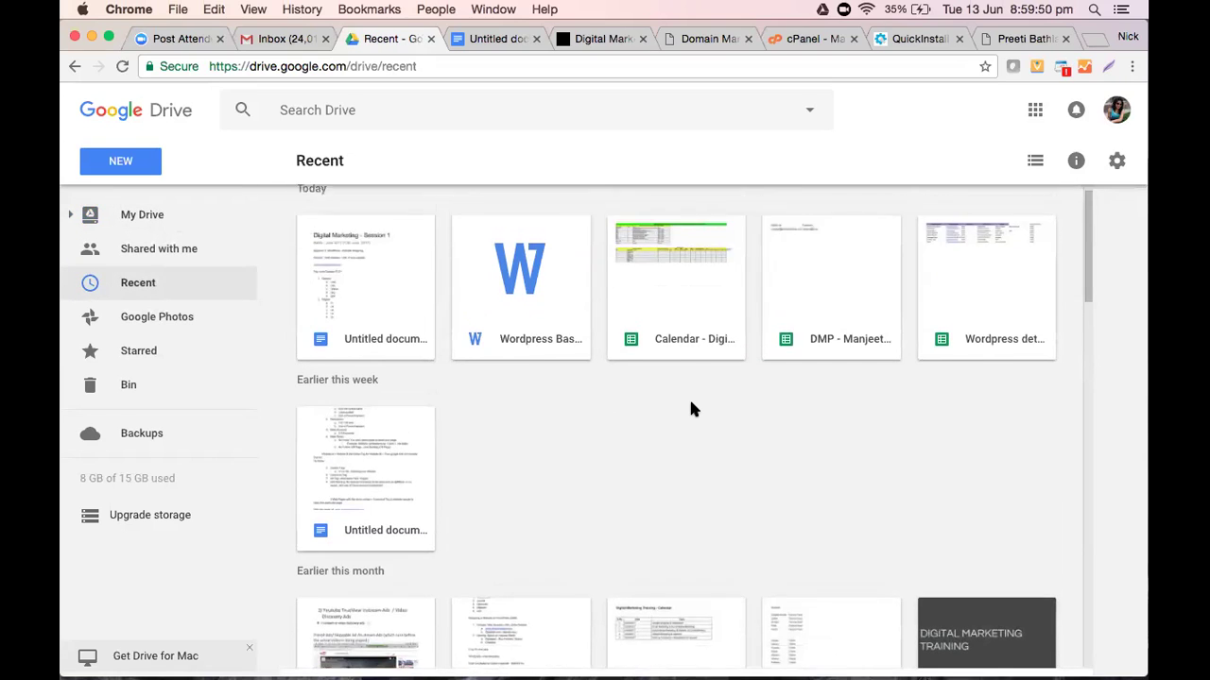
scroll(691, 408, "down", 5)
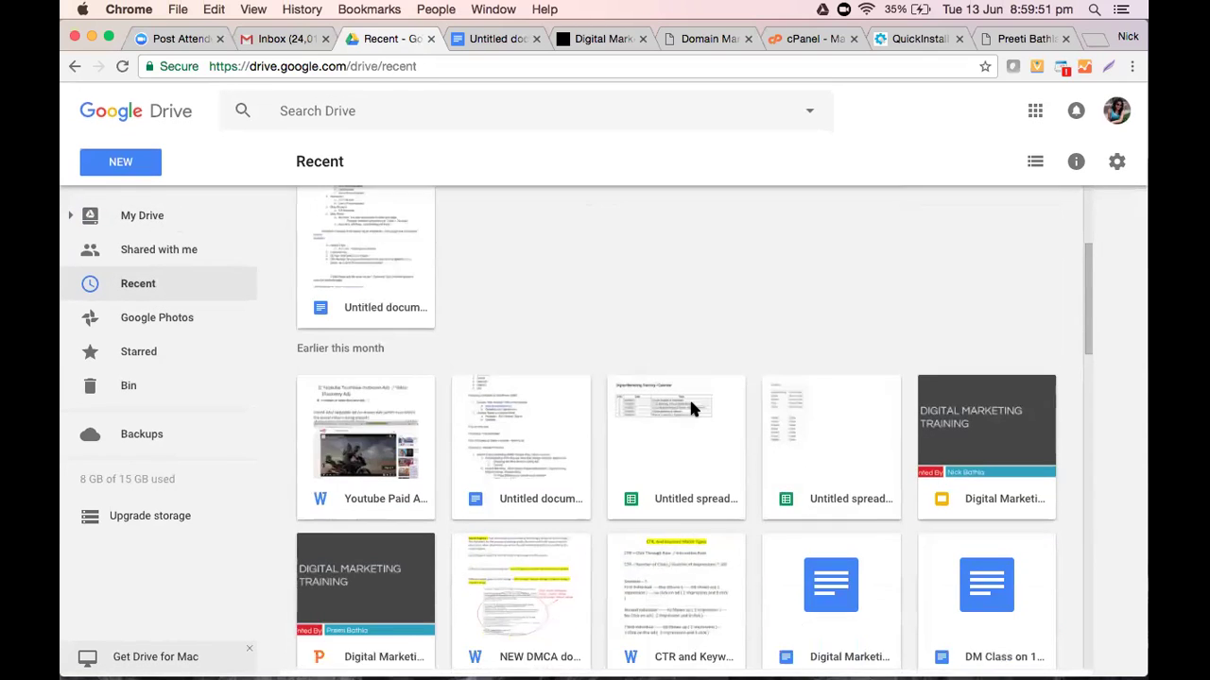
double_click(691, 408)
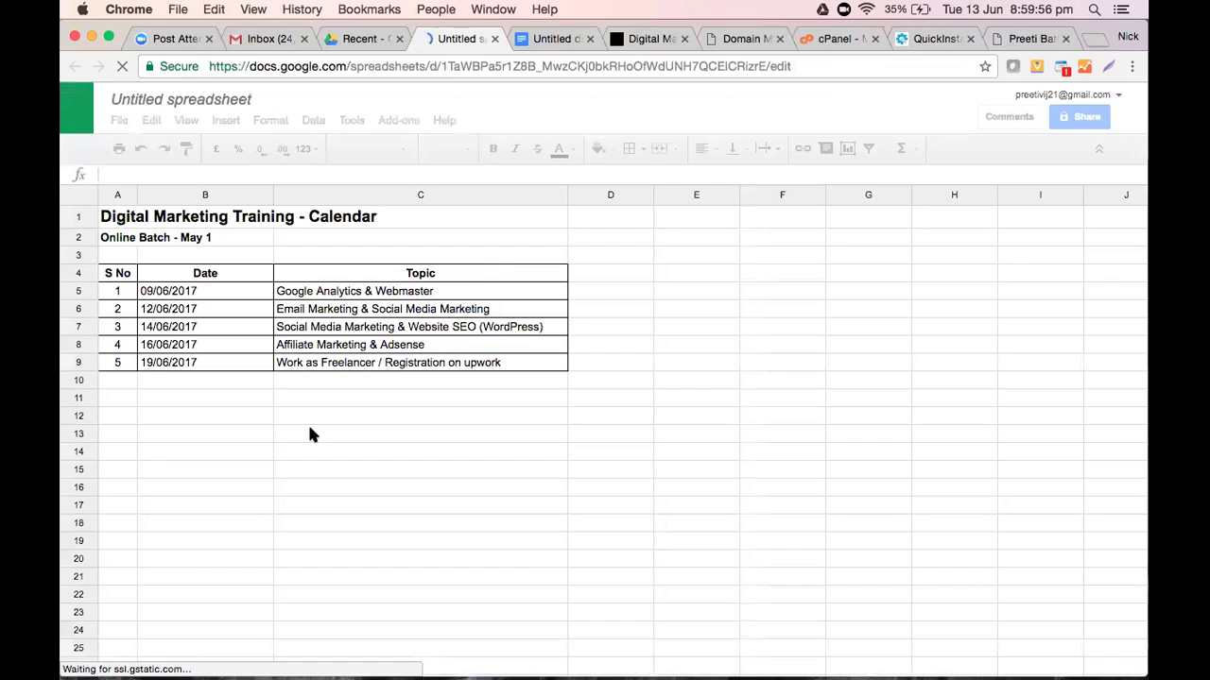
Close the training calendar and open the spreadsheet listing Face to Face and Online students
scroll(375, 416, "down", 4)
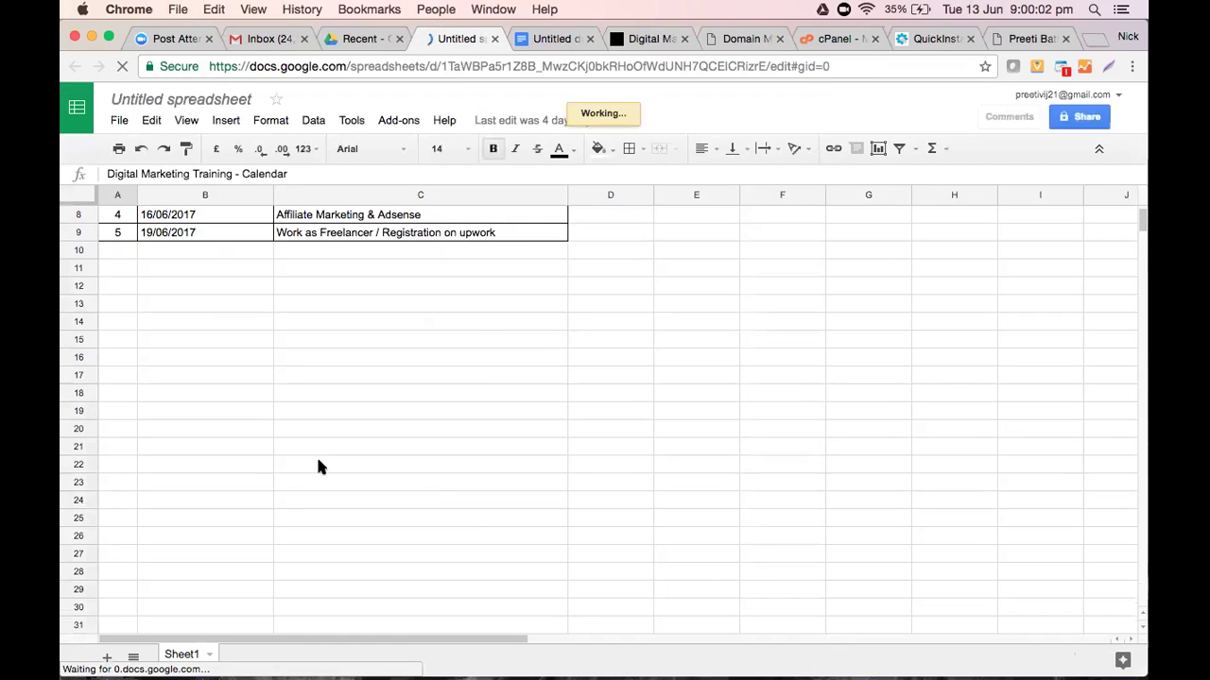
scroll(318, 466, "up", 2)
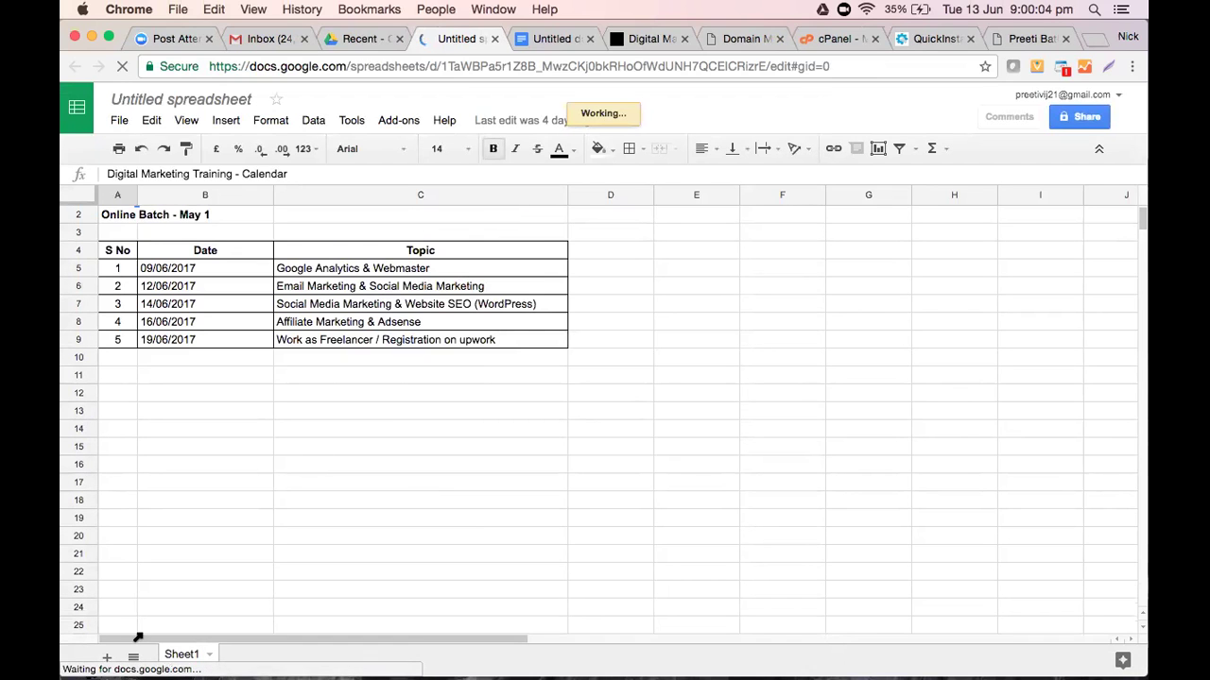
scroll(137, 633, "up", 1)
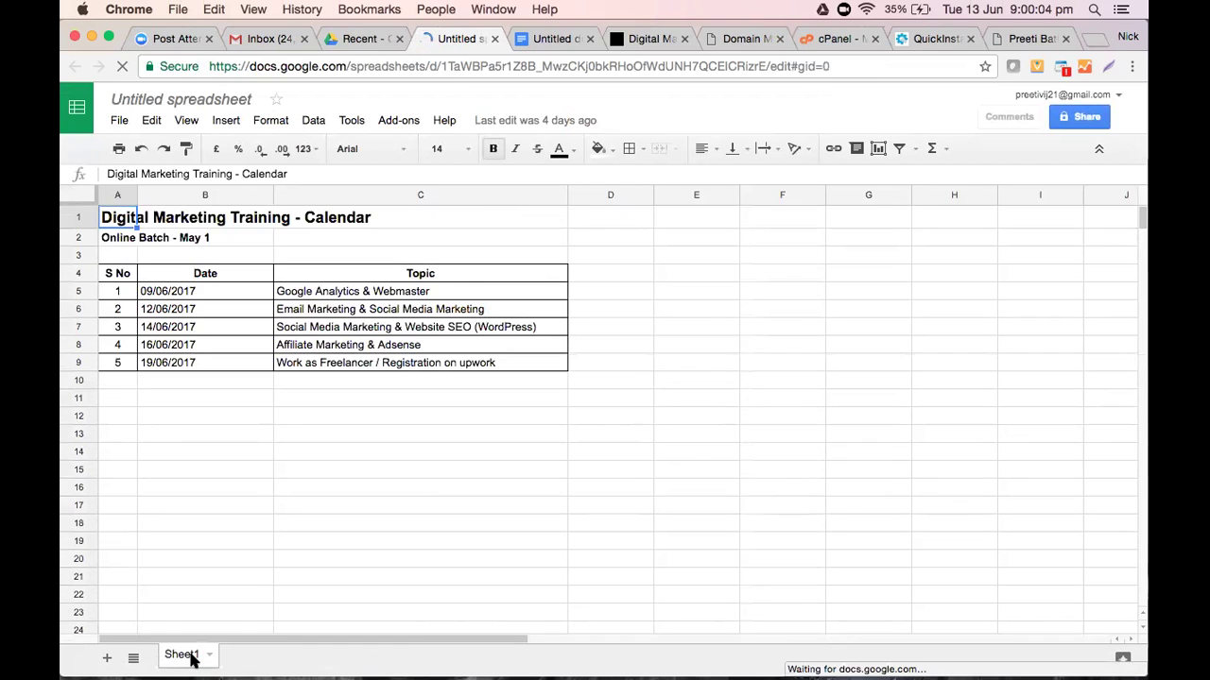
left_click(494, 39)
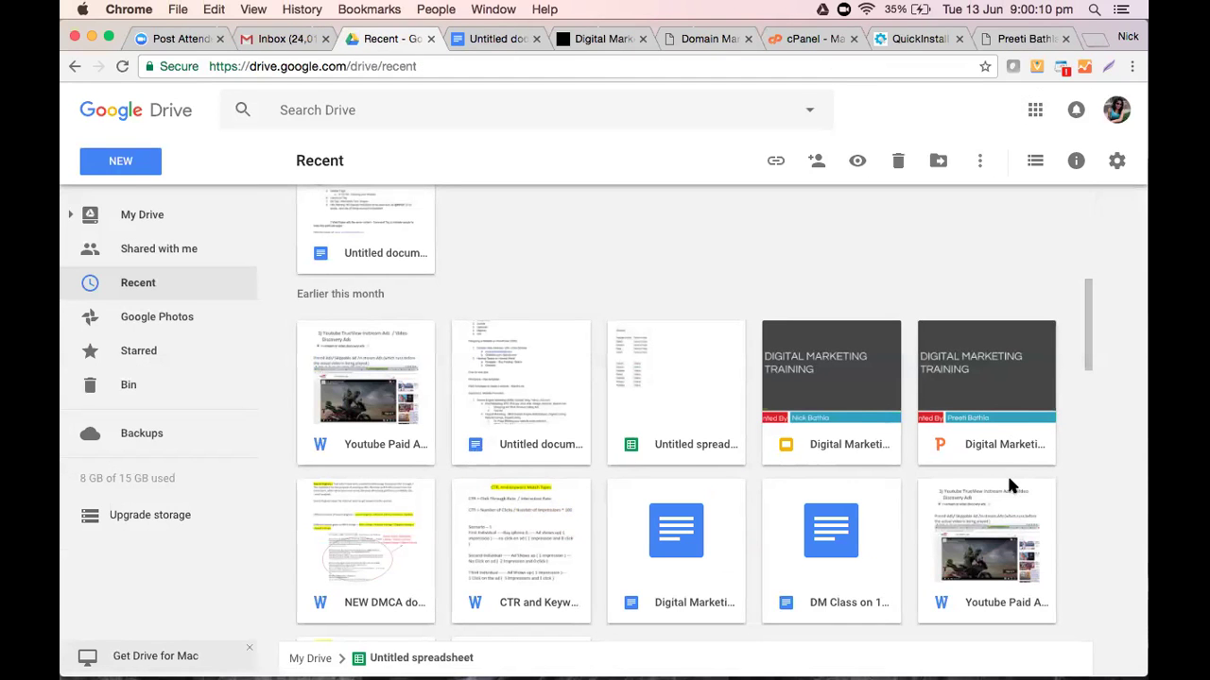
double_click(615, 331)
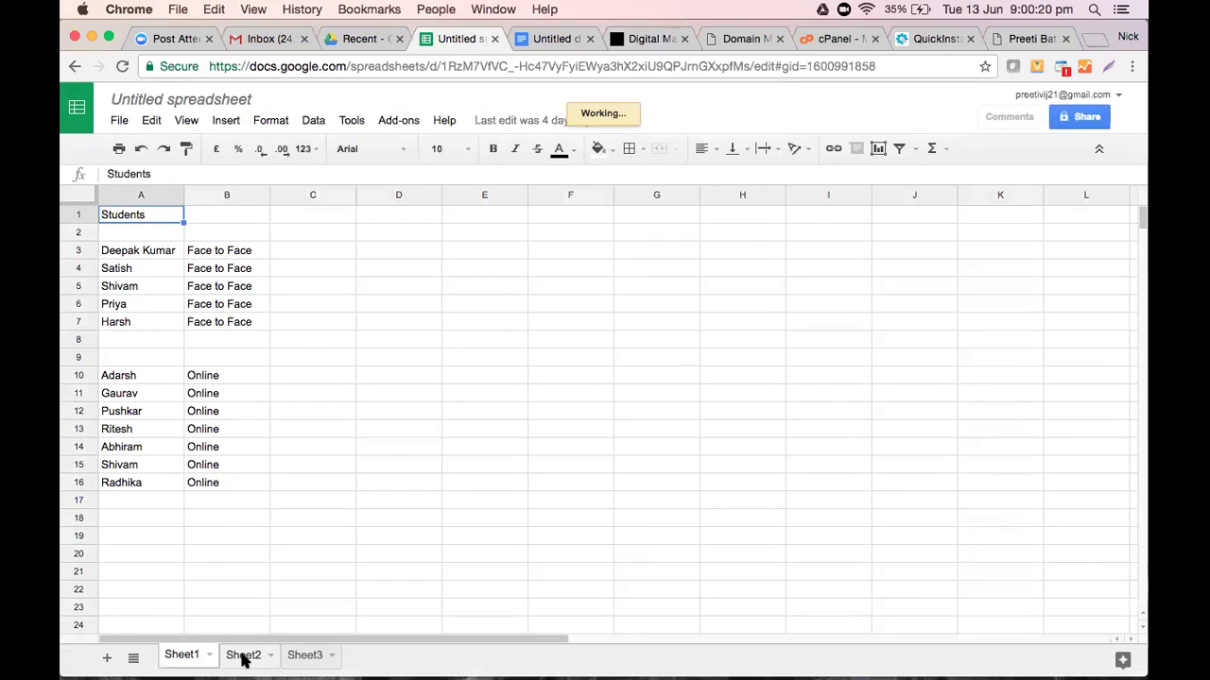
Review Sheet2 and Sheet3, go back to Sheet1, then return to the setup-guide tab
left_click(243, 655)
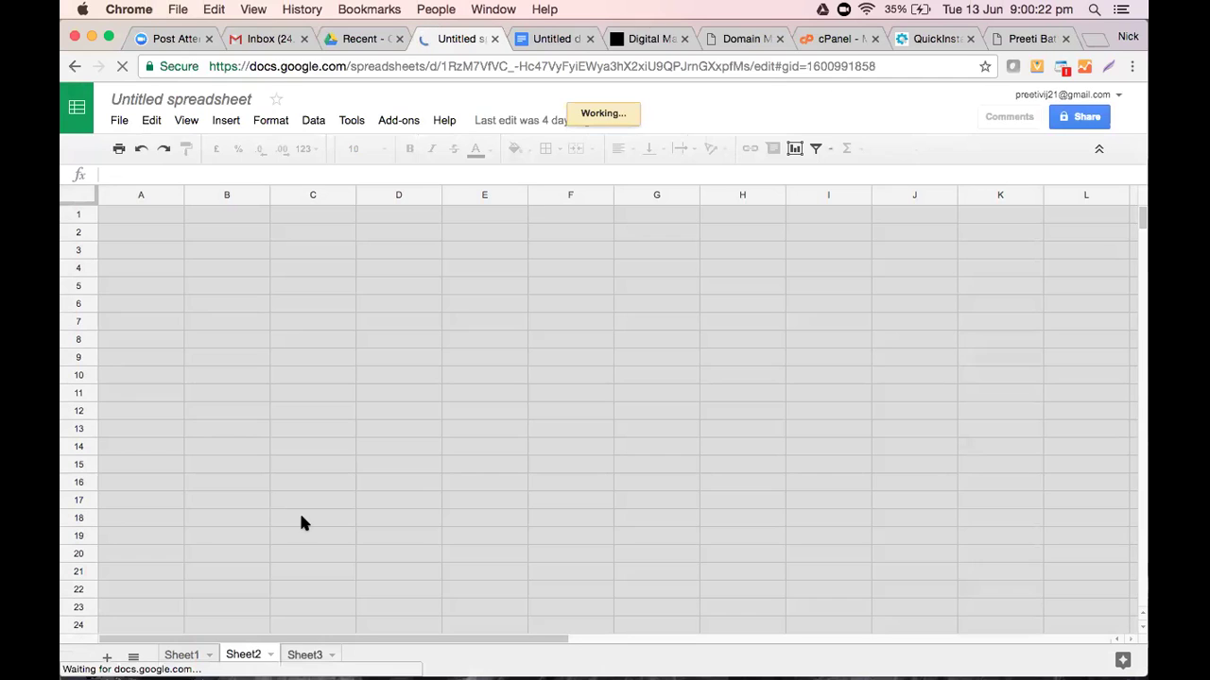
scroll(300, 517, "down", 3)
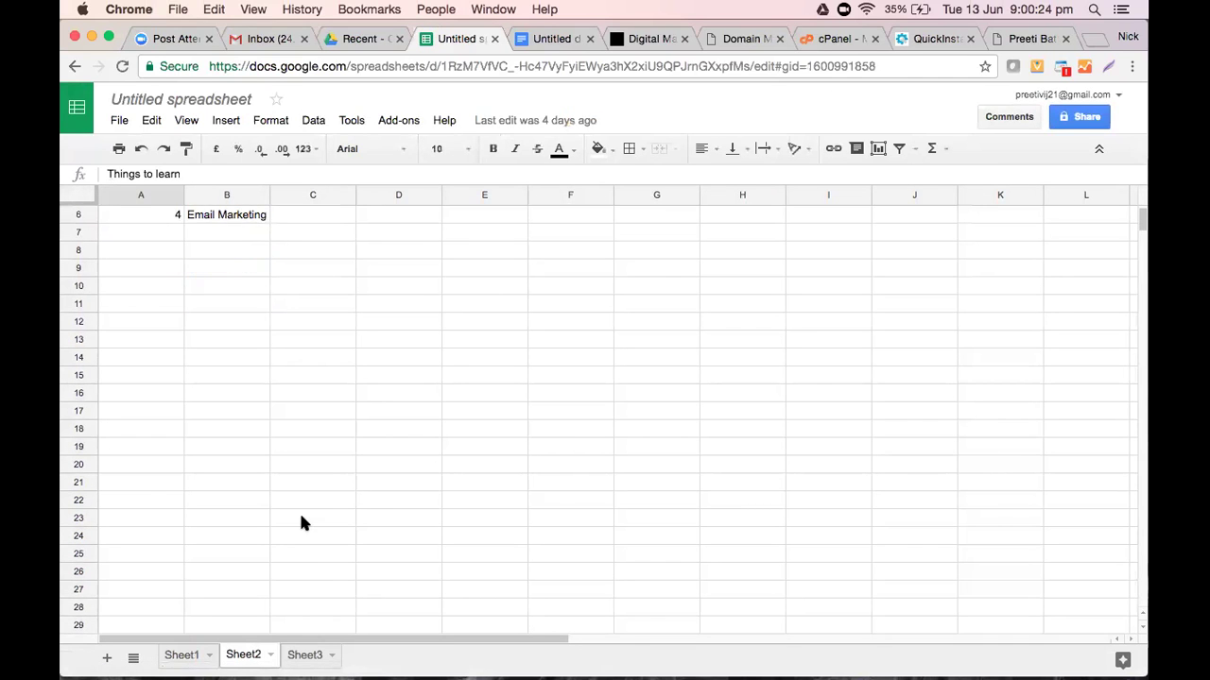
scroll(301, 517, "up", 3)
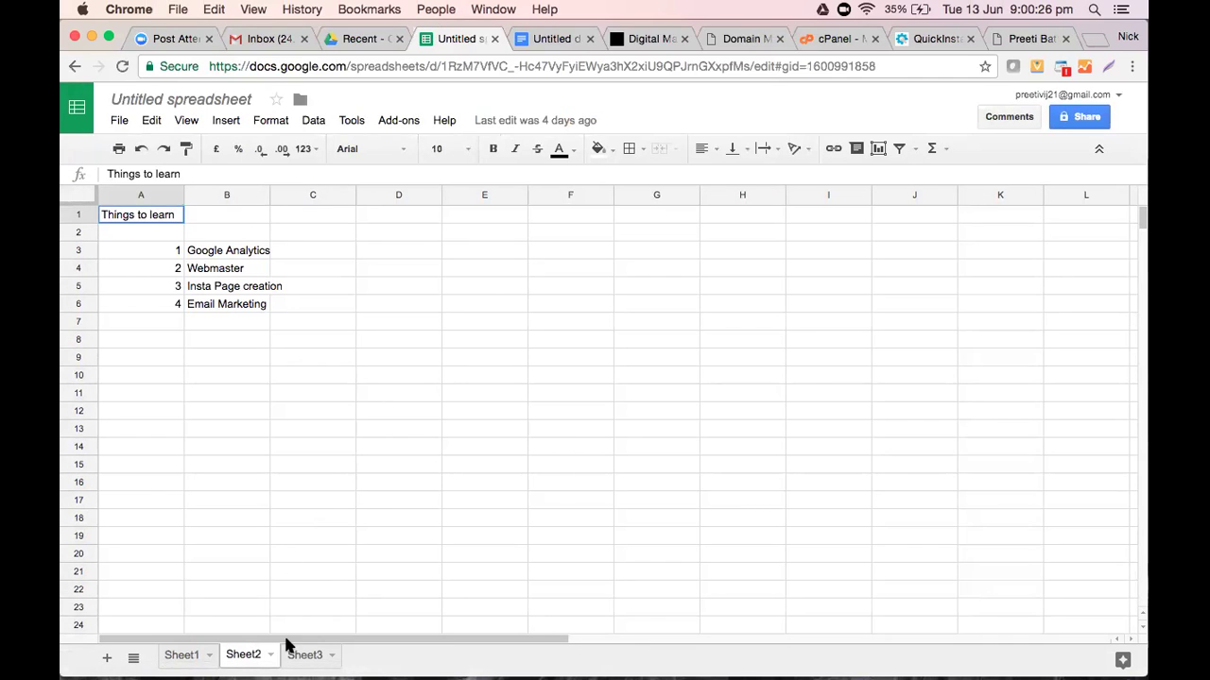
left_click(307, 661)
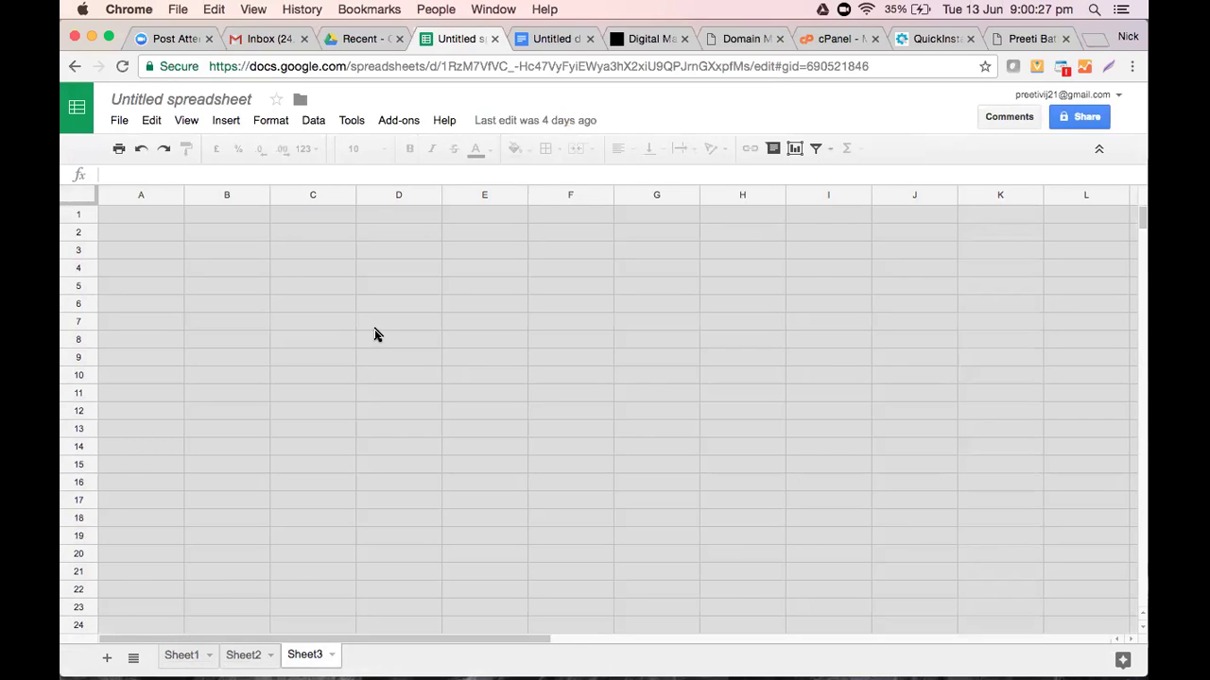
left_click(69, 66)
left_click(69, 67)
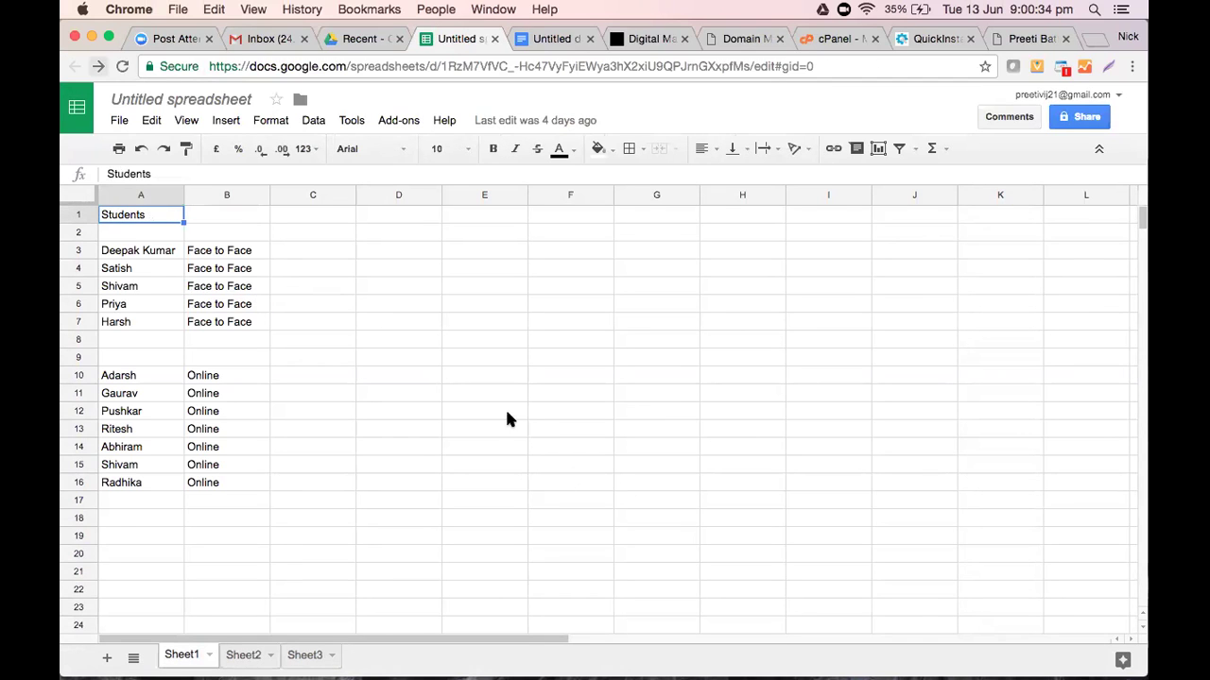
left_click(556, 38)
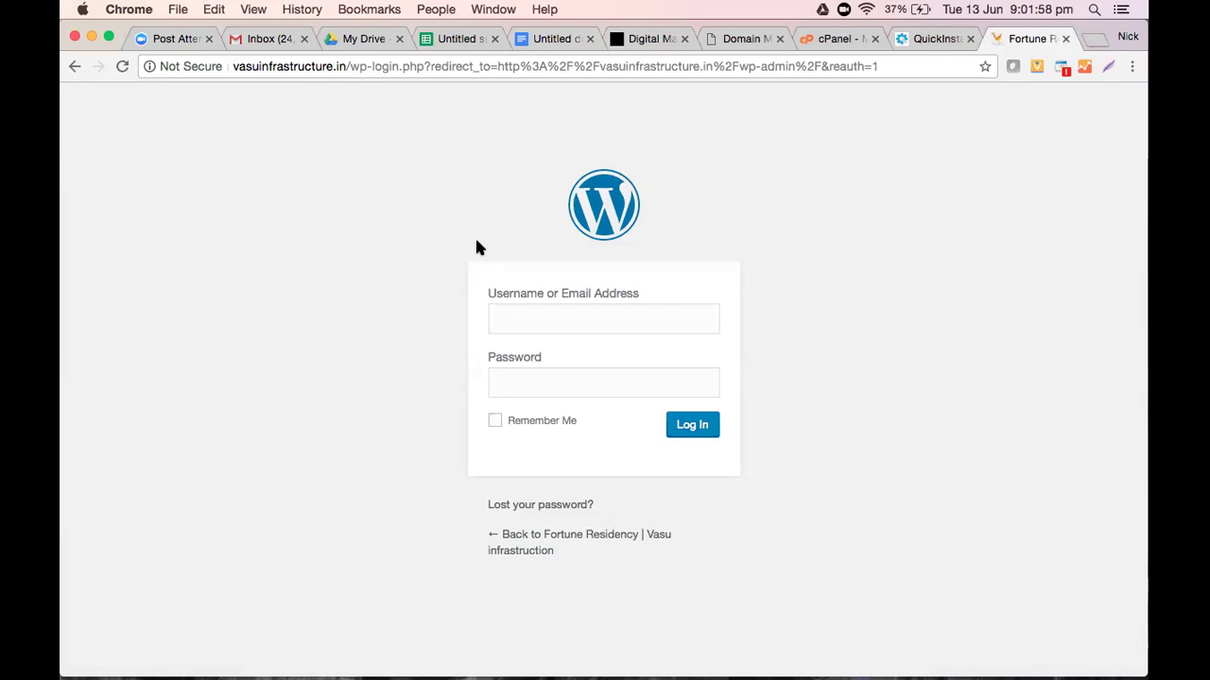
Sign in to the Fortune Residency WordPress admin with the admin username and password
left_click(673, 321)
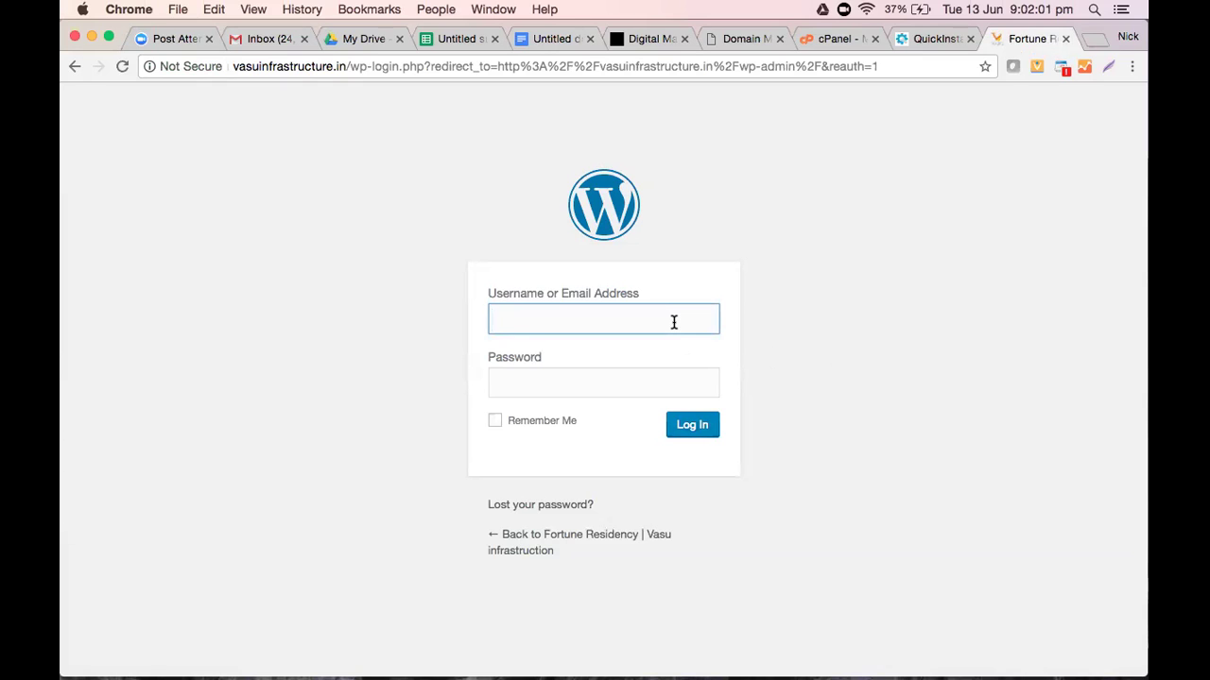
type("vasu123")
key("Tab")
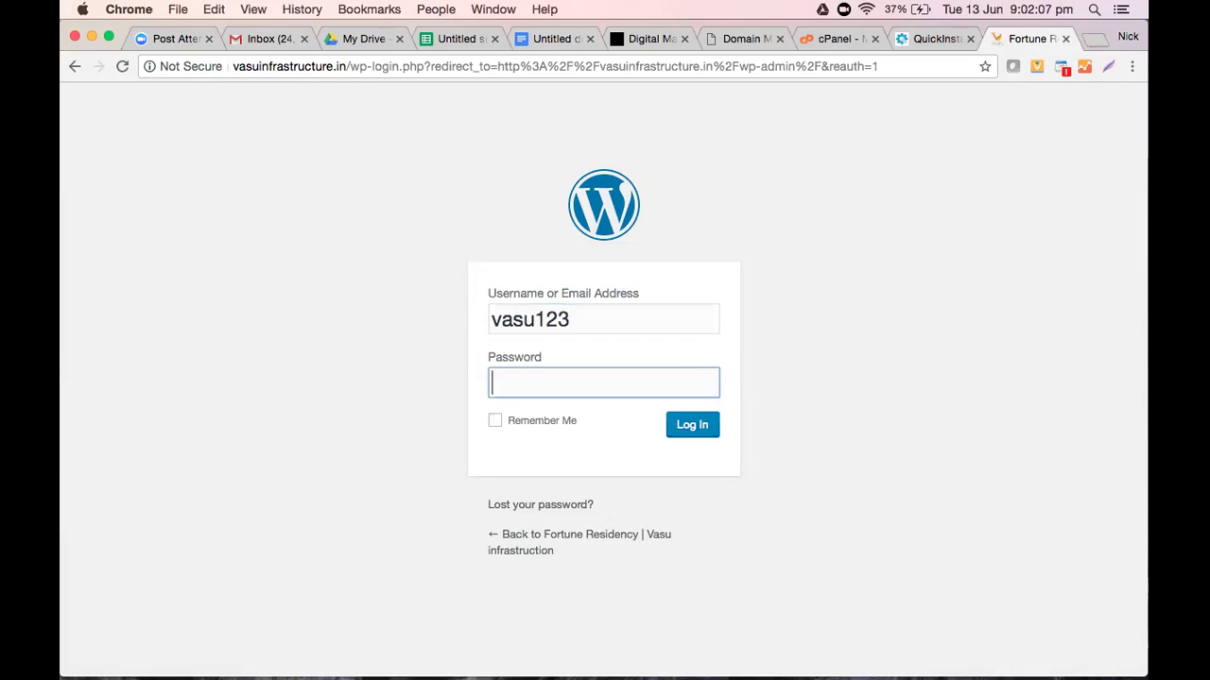
type("••••••••••")
key("Return")
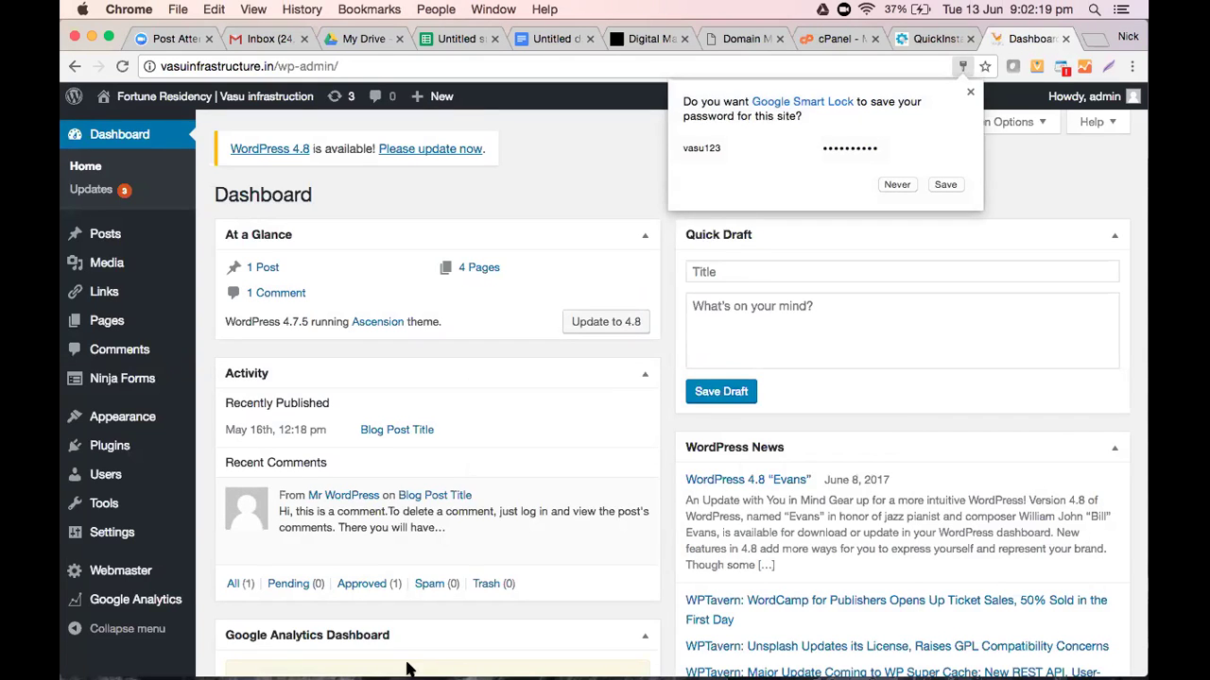
Open Appearance > Themes, showing five installed themes with Ascension active
mouse_move(477, 669)
mouse_move(322, 671)
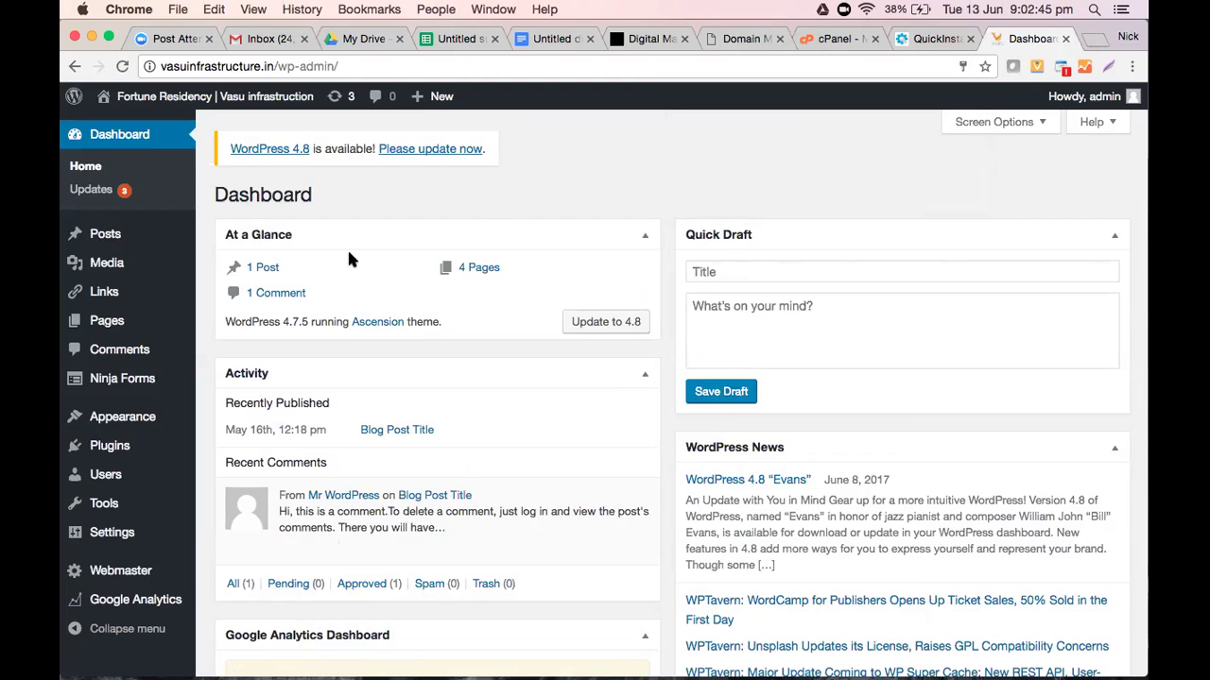
scroll(494, 224, "down", 3)
scroll(1054, 320, "up", 3)
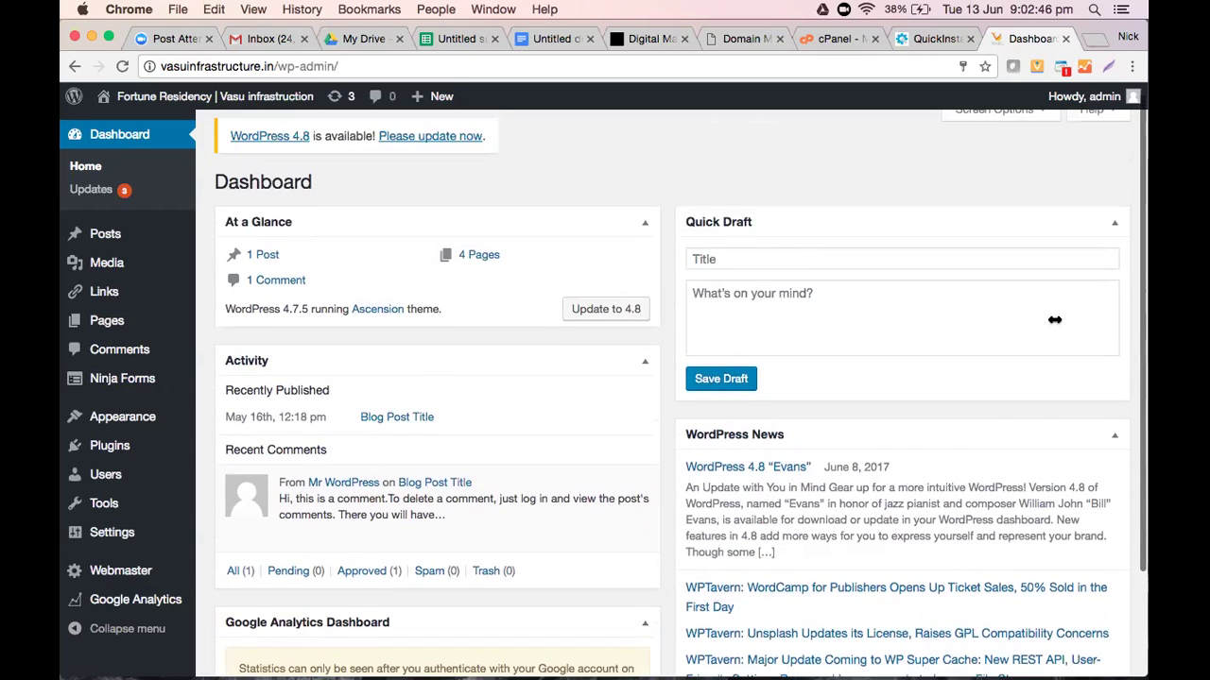
left_click(1078, 336)
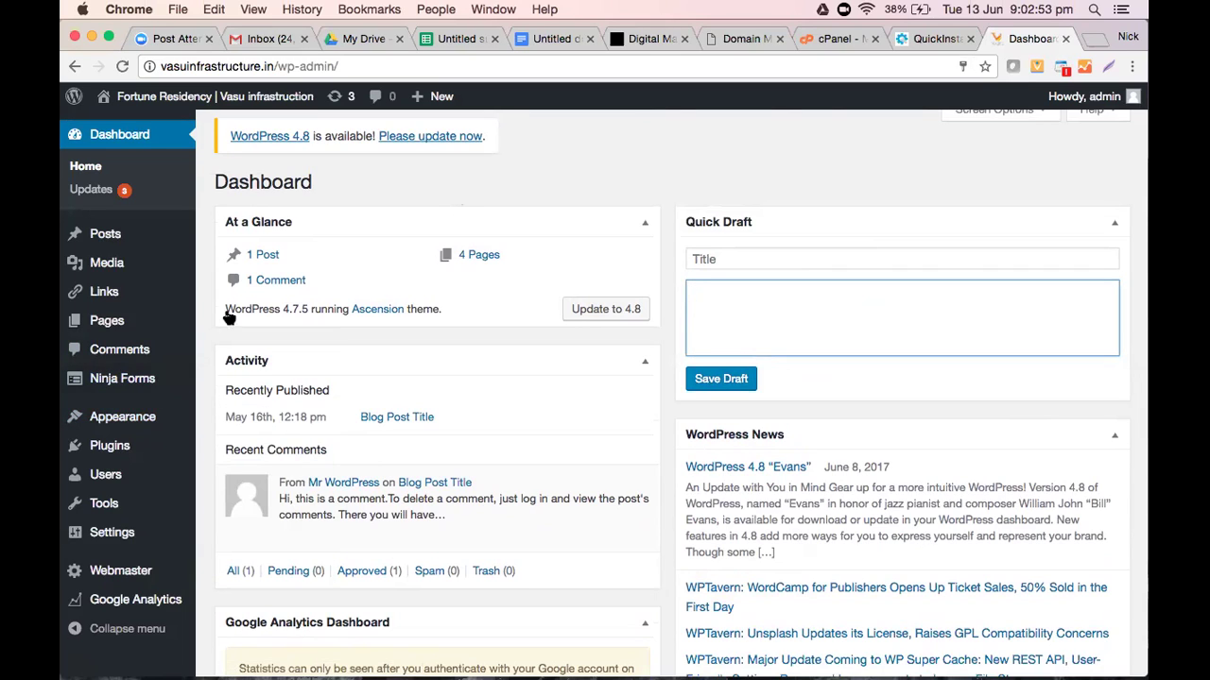
mouse_move(125, 426)
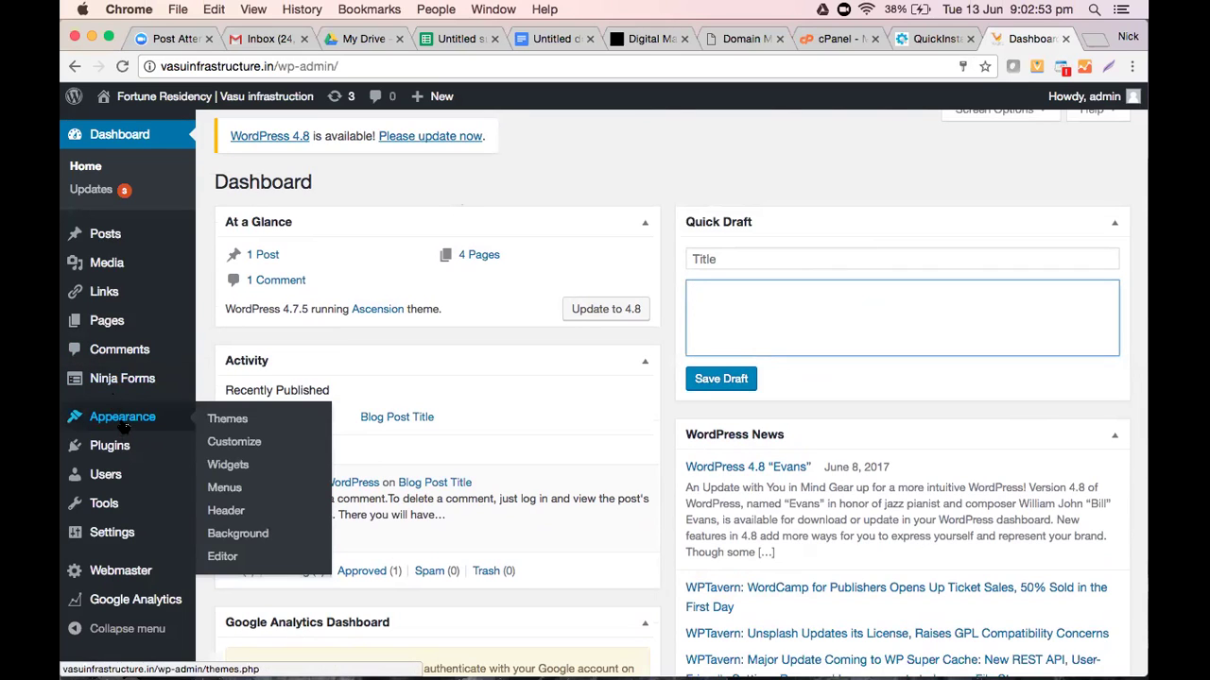
left_click(223, 419)
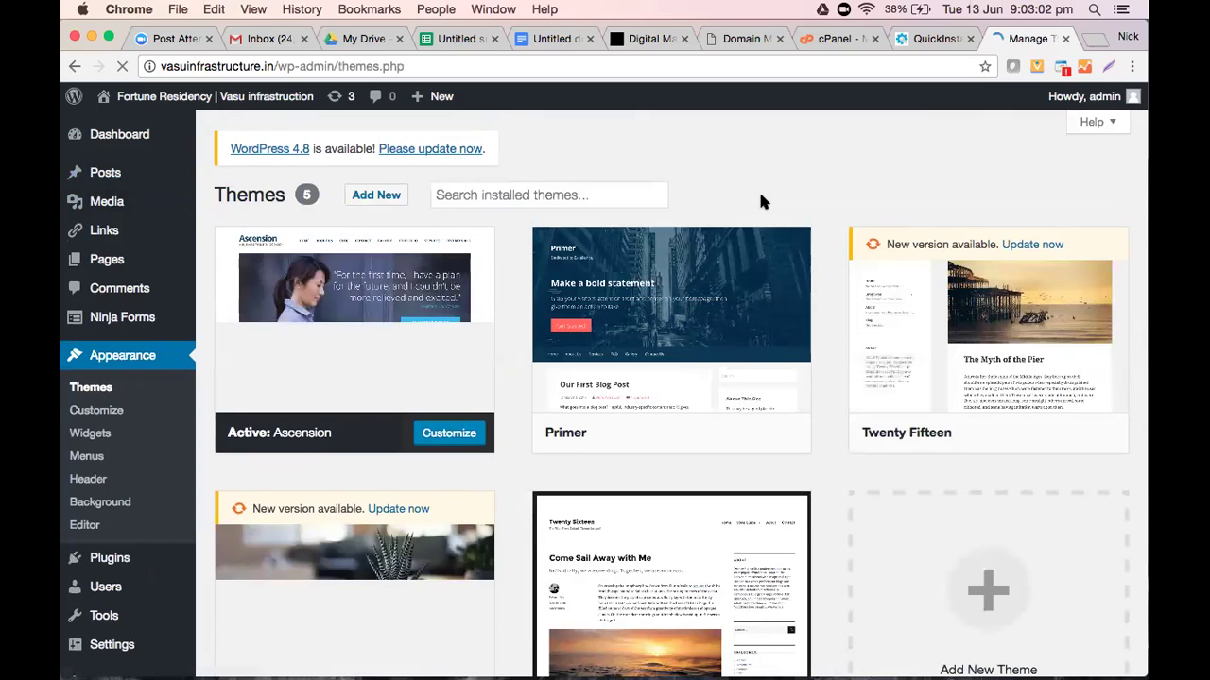
scroll(671, 236, "down", 3)
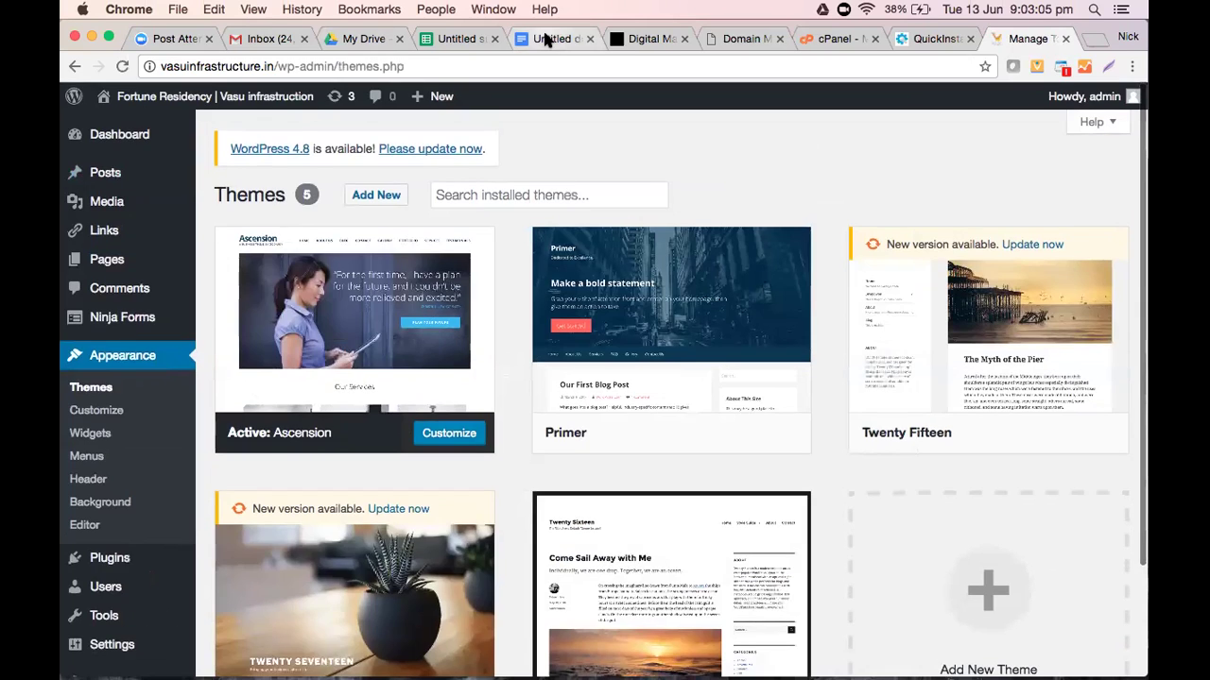
Type the 'Apperance -->Theme' and 'Themify.me' lines below the credentials note
left_click(548, 37)
key("Return")
key("Return")
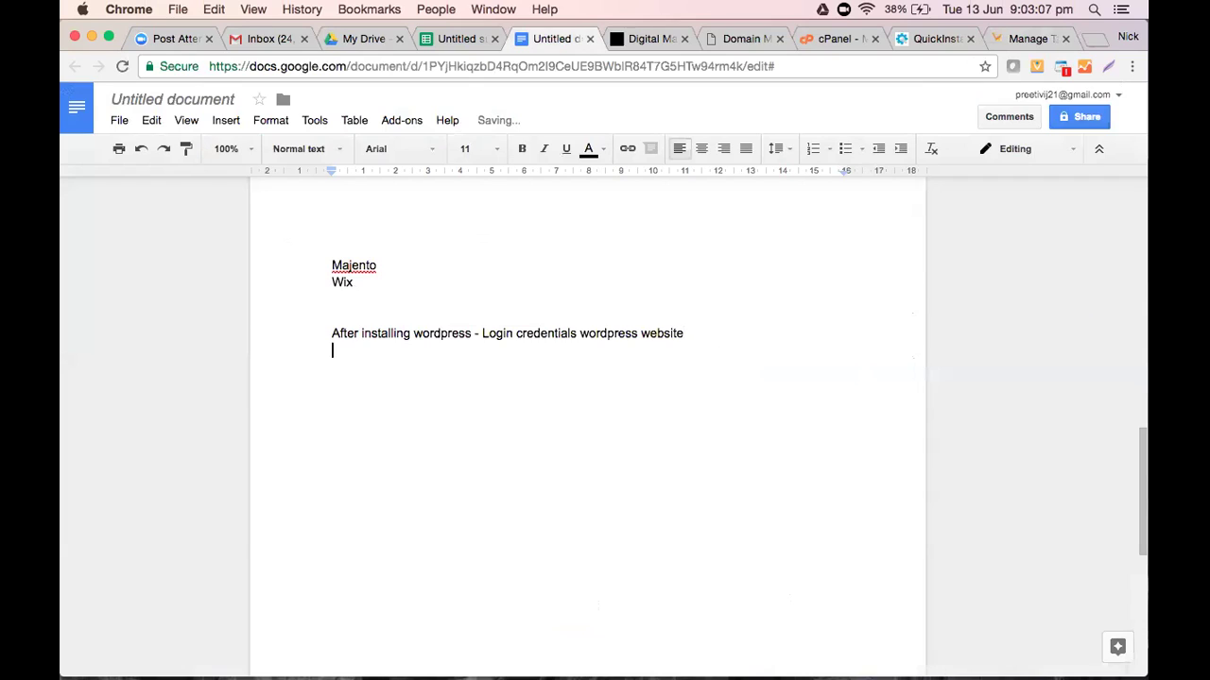
type("App")
key("BackSpace")
type("prearance")
key("BackSpace")
key("BackSpace")
key("BackSpace")
key("BackSpace")
key("BackSpace")
key("BackSpace")
key("BackSpace")
key("BackSpace")
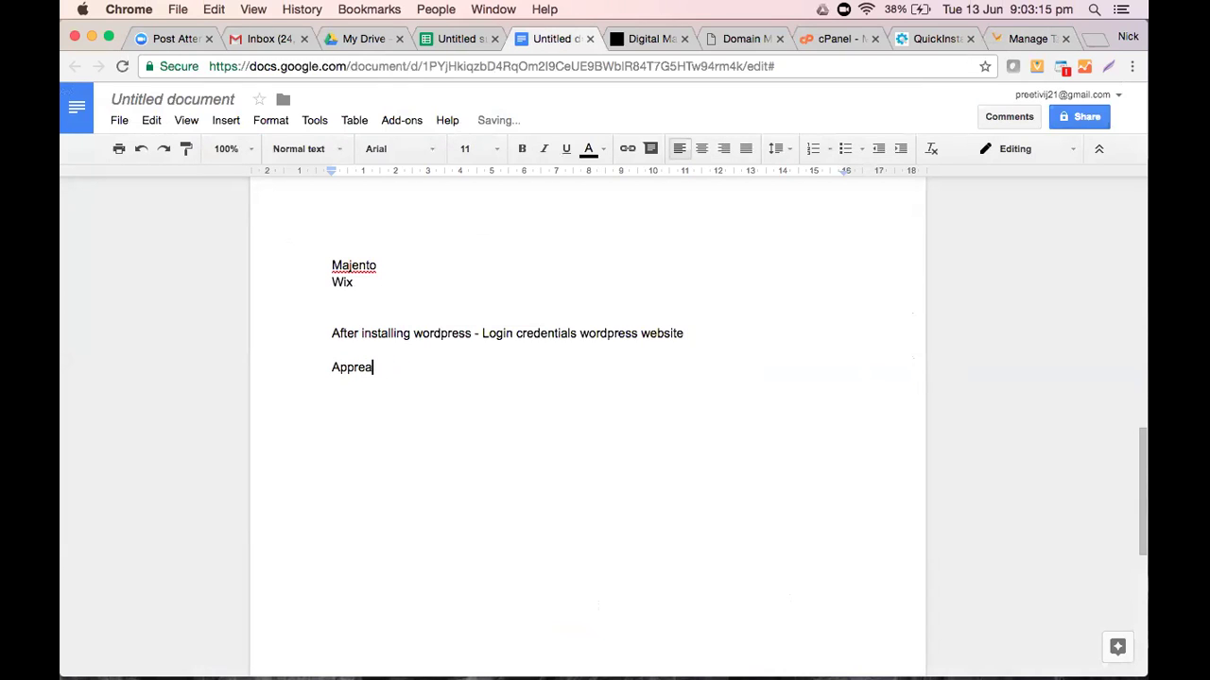
type("erance -->")
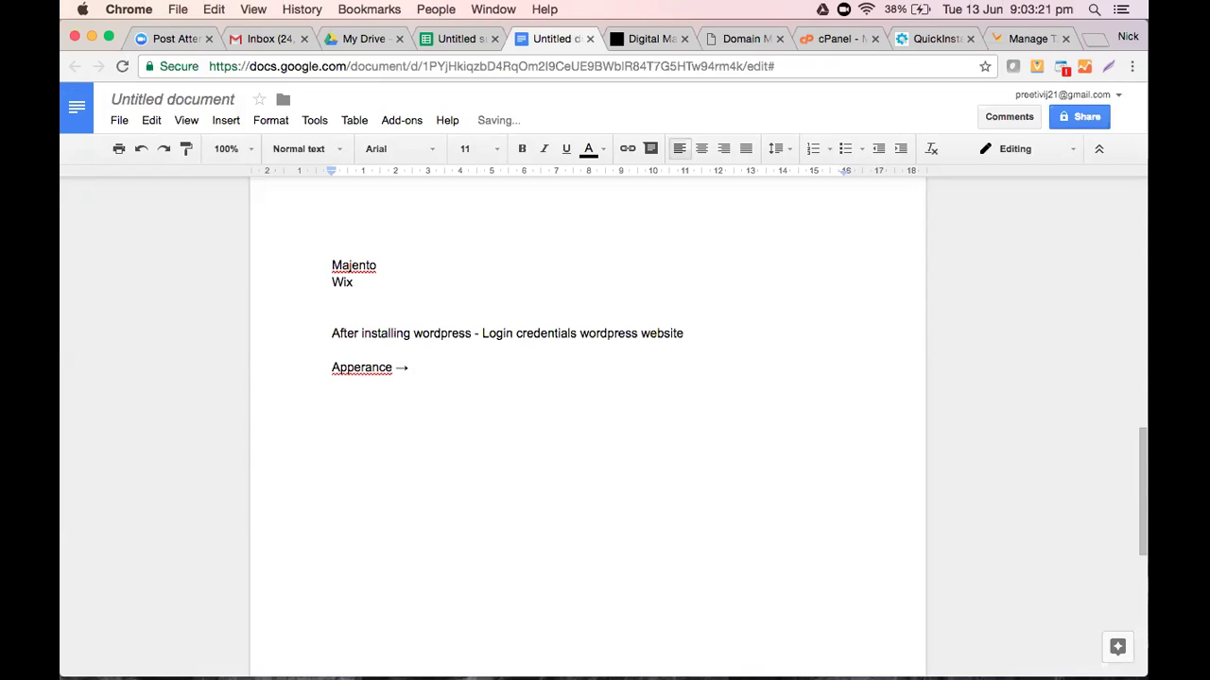
type("Theme")
key("Return")
key("Return")
type("theme")
key("BackSpace")
type("ify.me")
key("Return")
key("Return")
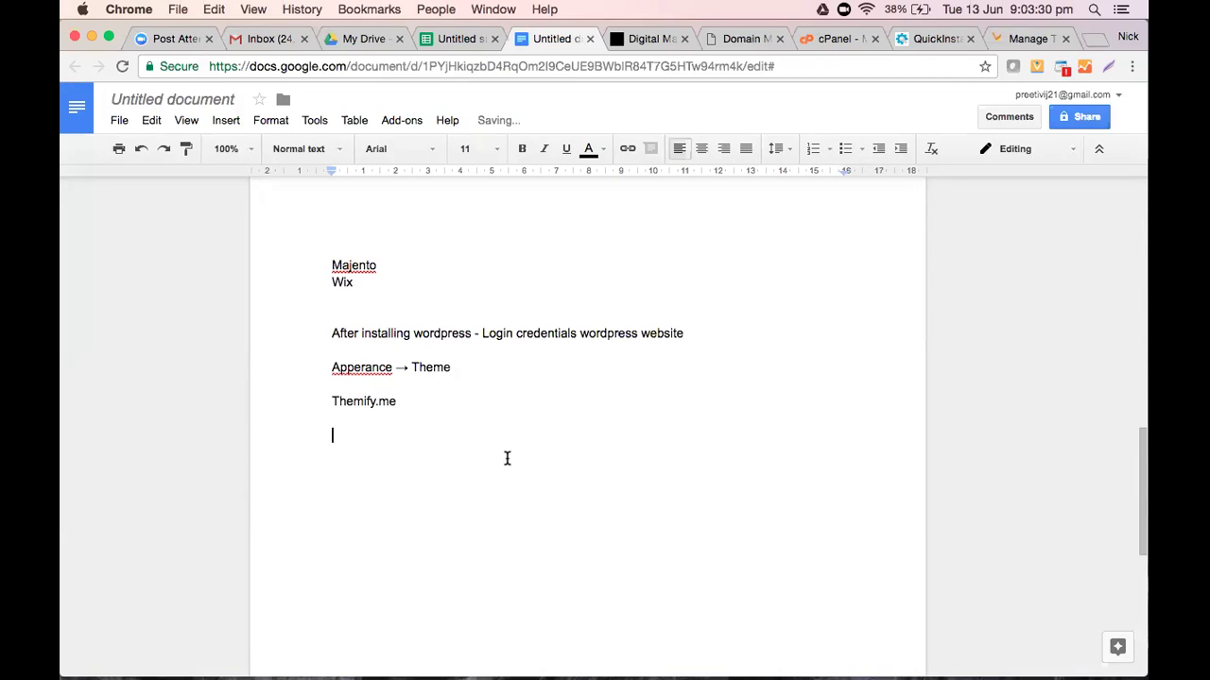
Add a blank line above Themify.me and correct 'Apperance' to 'Appearance' via spelling suggestions
left_click(330, 404)
key("Return")
key("Return")
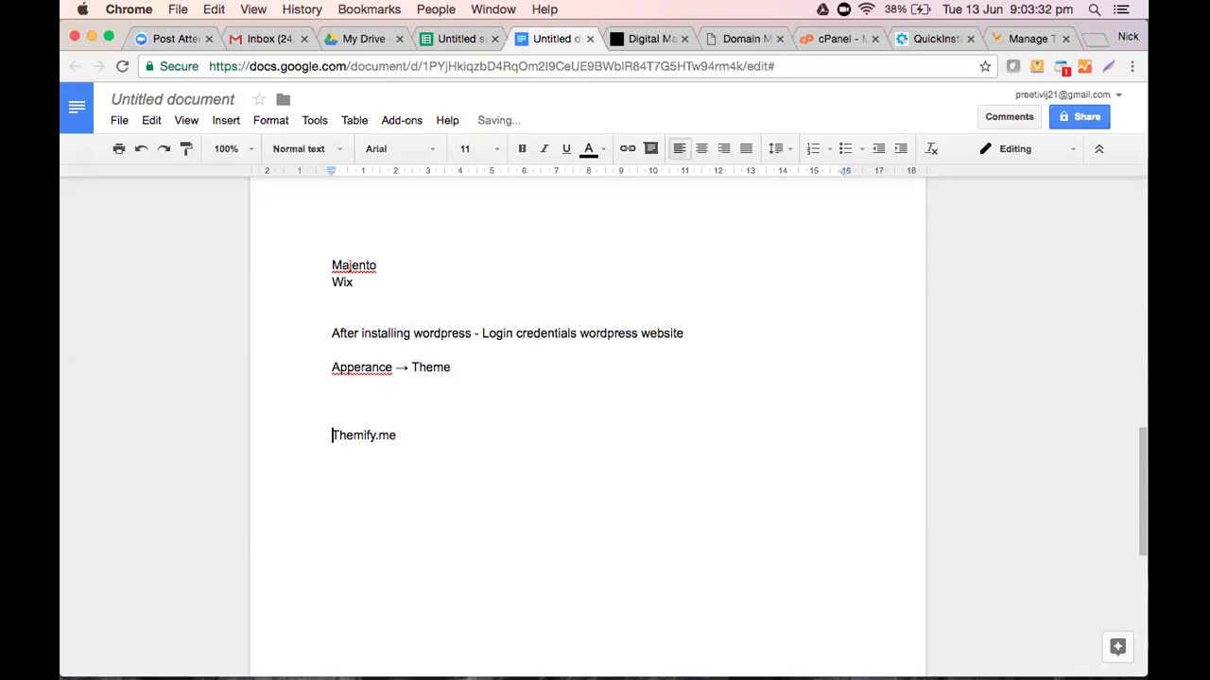
left_click(422, 448)
left_click(416, 438)
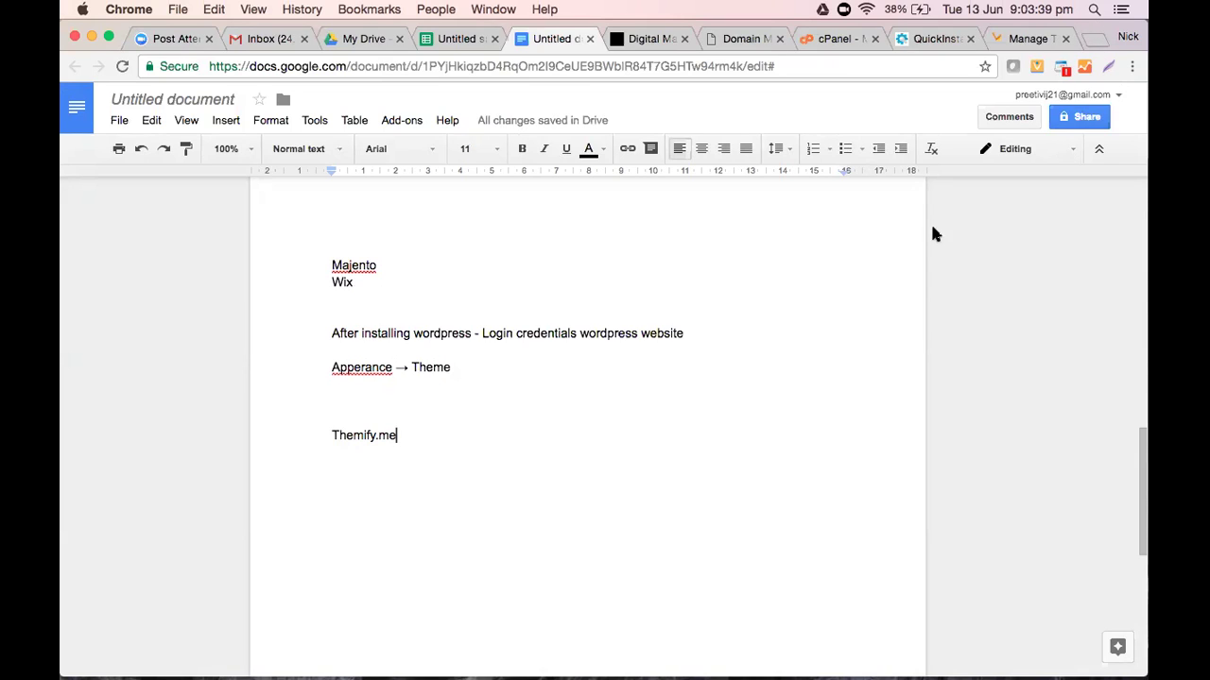
left_click(494, 366)
key("Return")
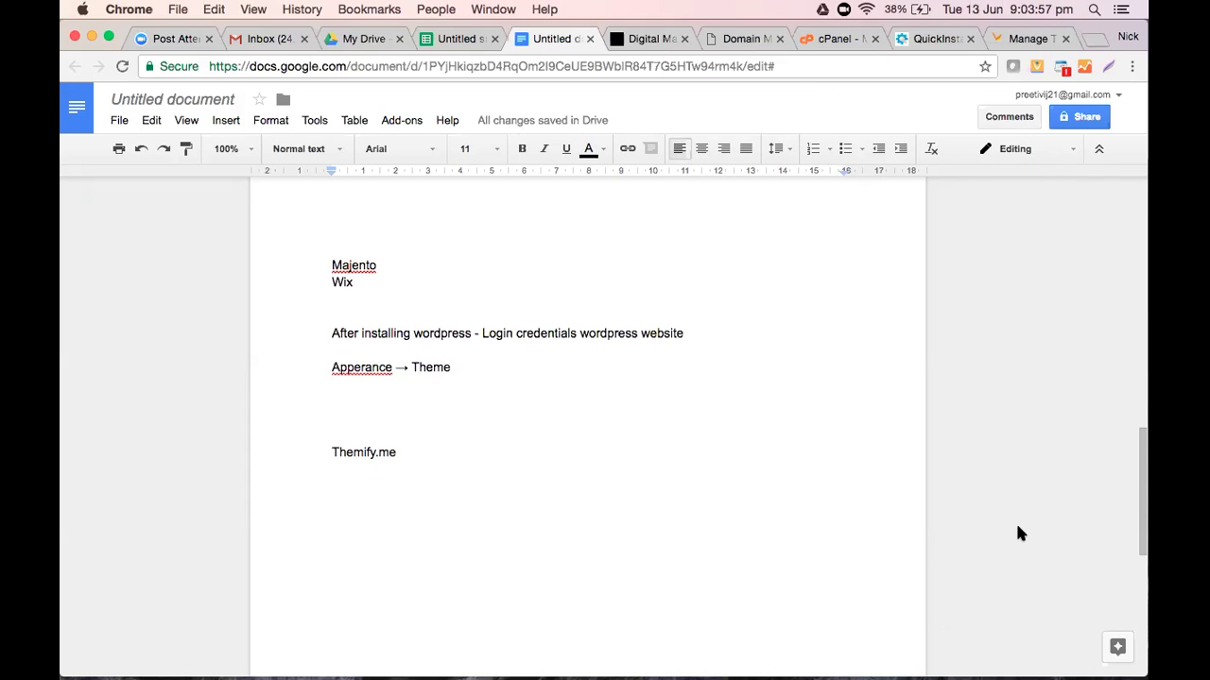
left_click(642, 487)
left_click(389, 422)
right_click(366, 369)
left_click(424, 272)
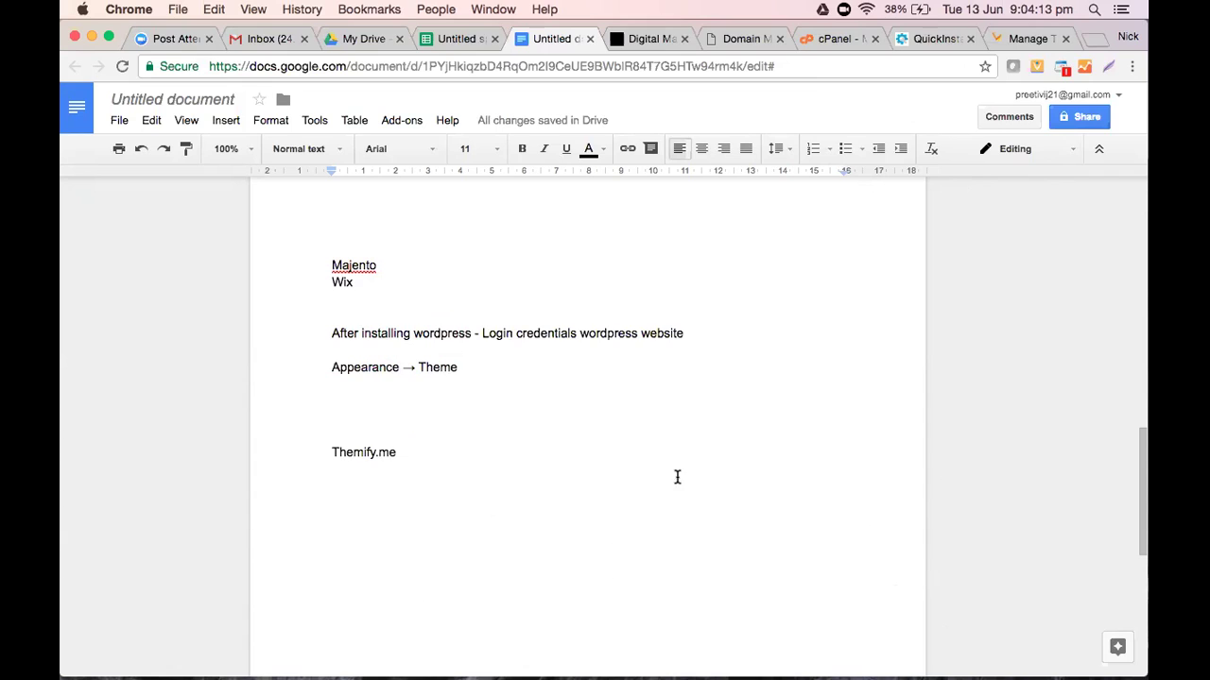
left_click(369, 393)
View QuickInstall's Install WordPress For FREE page, then return to the site's Themes page
left_click(955, 42)
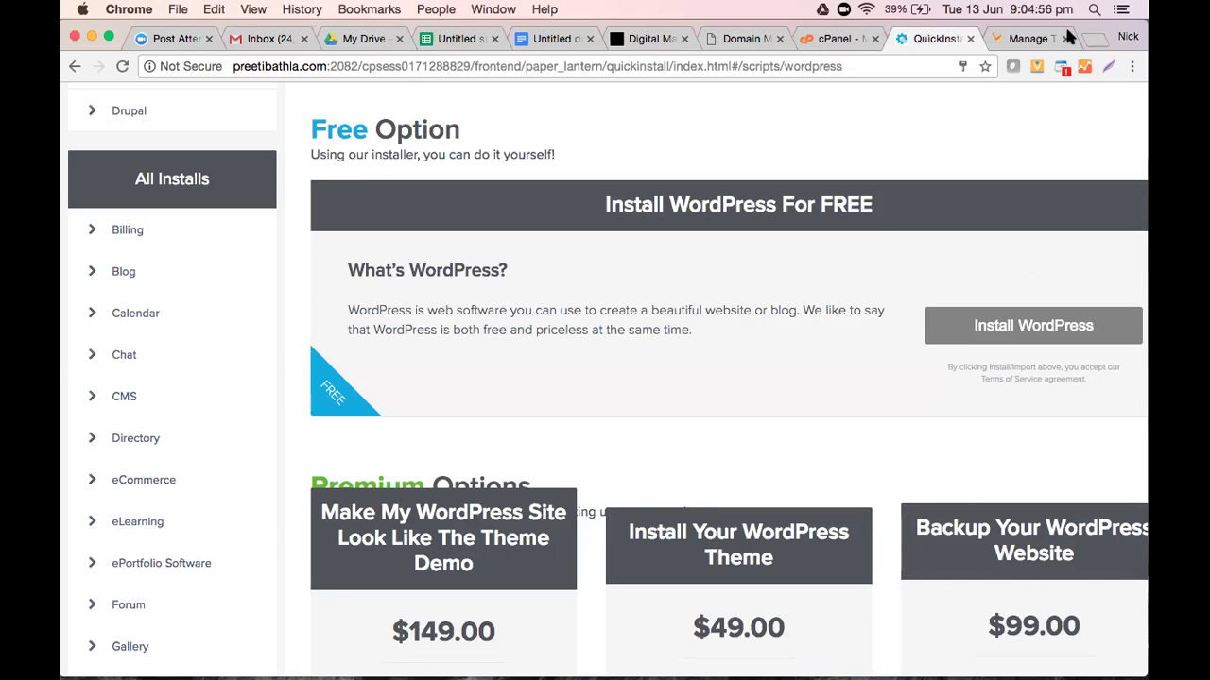
left_click(1006, 39)
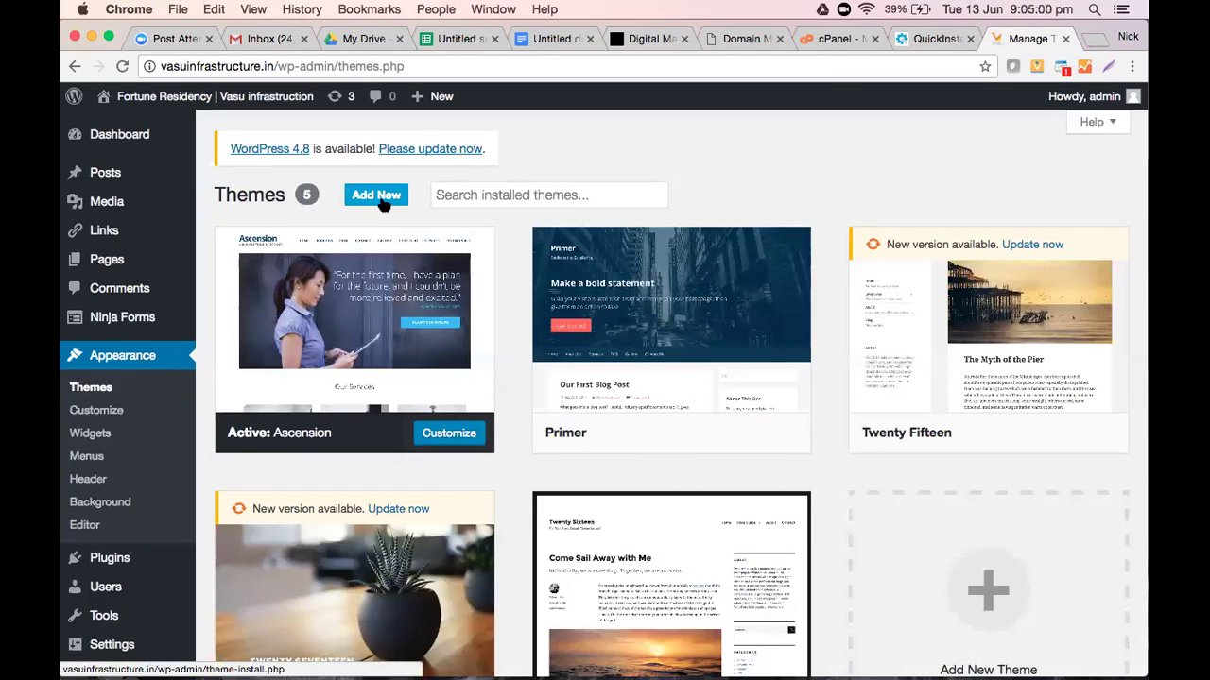
left_click(382, 202)
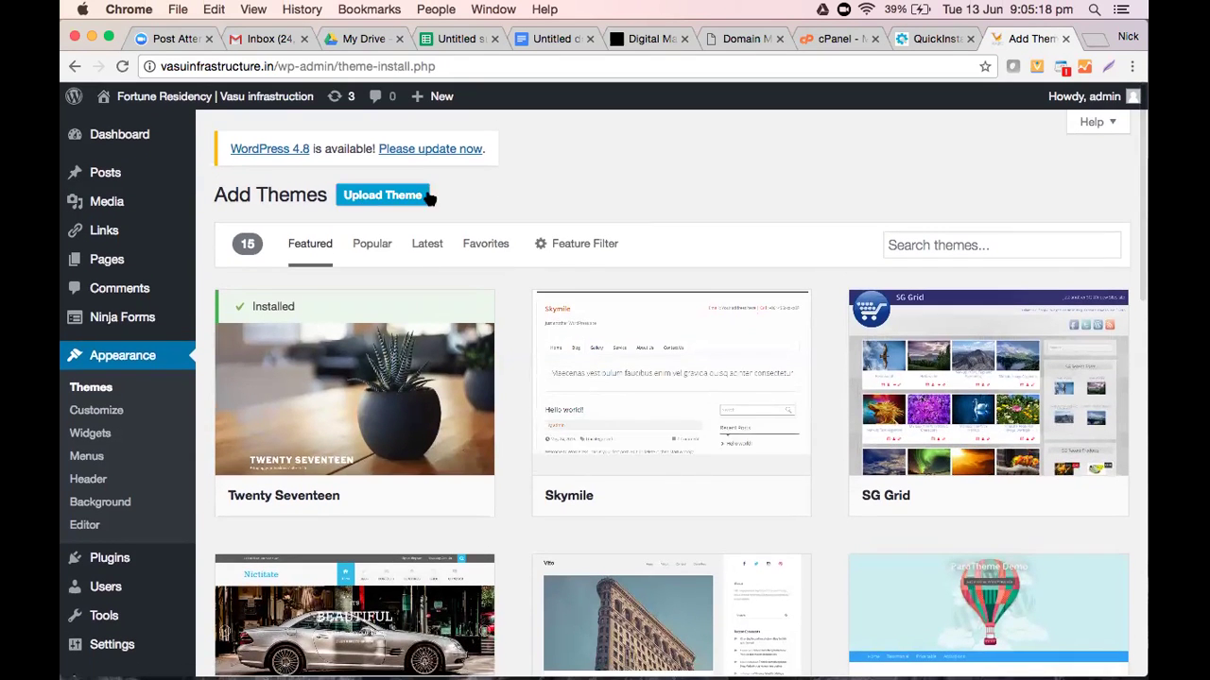
left_click(420, 198)
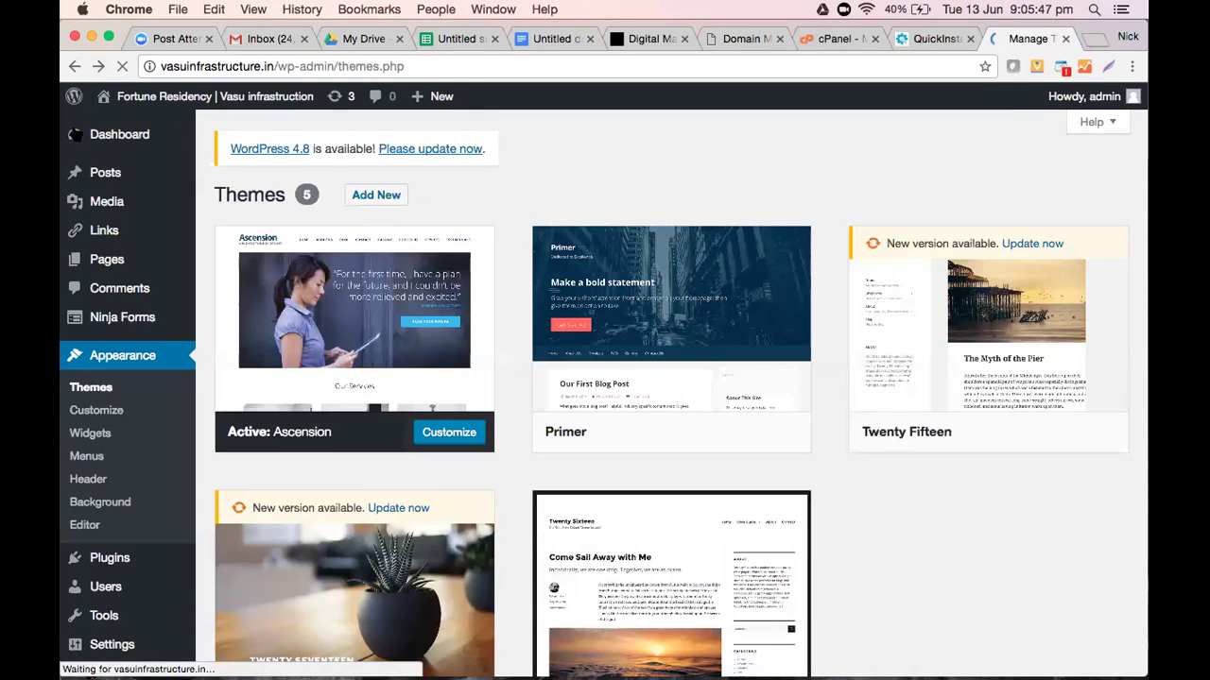
left_click(121, 134)
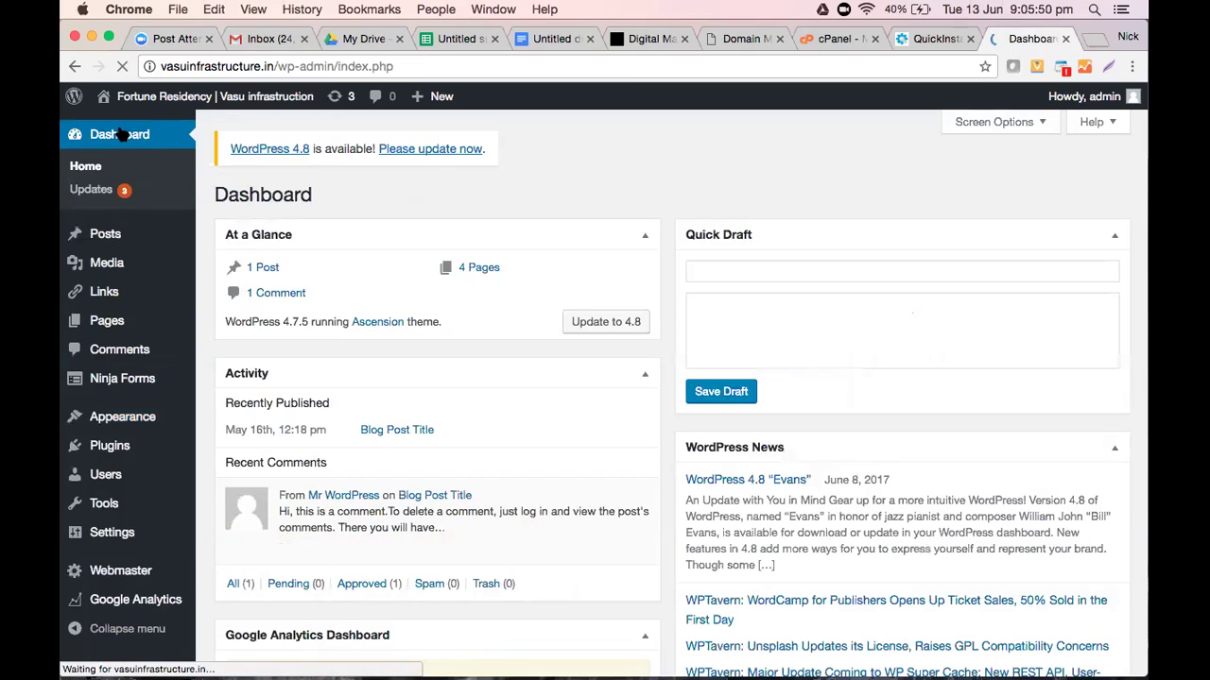
mouse_move(125, 418)
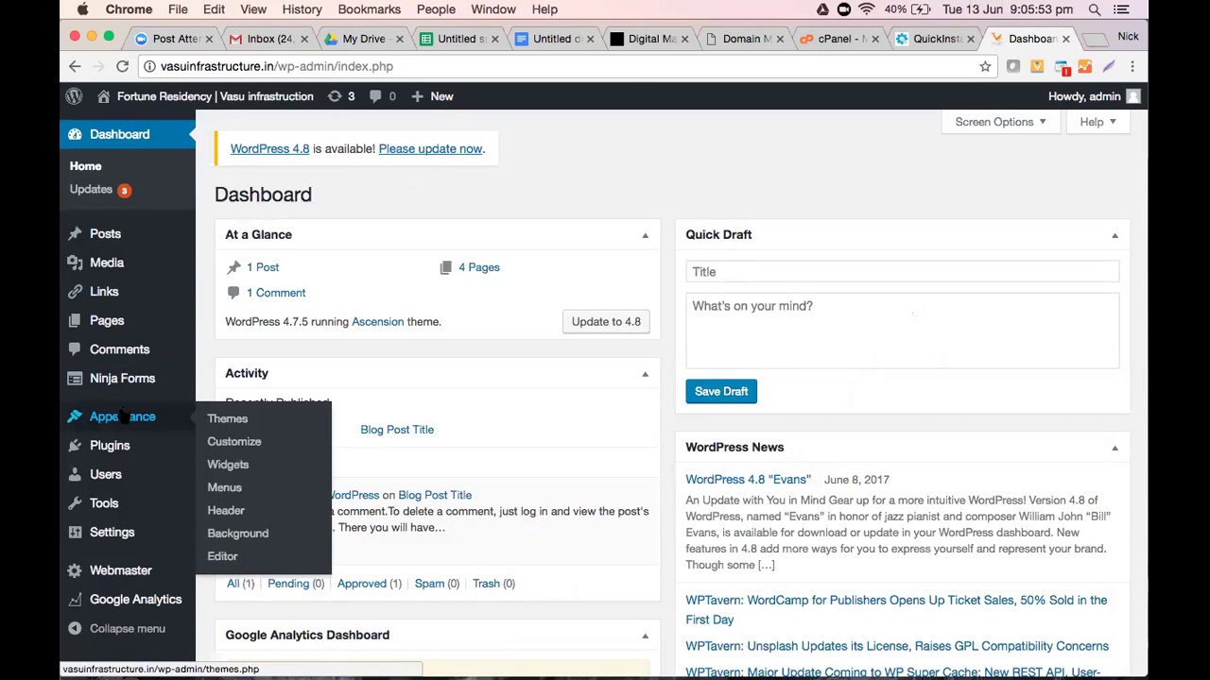
left_click(236, 418)
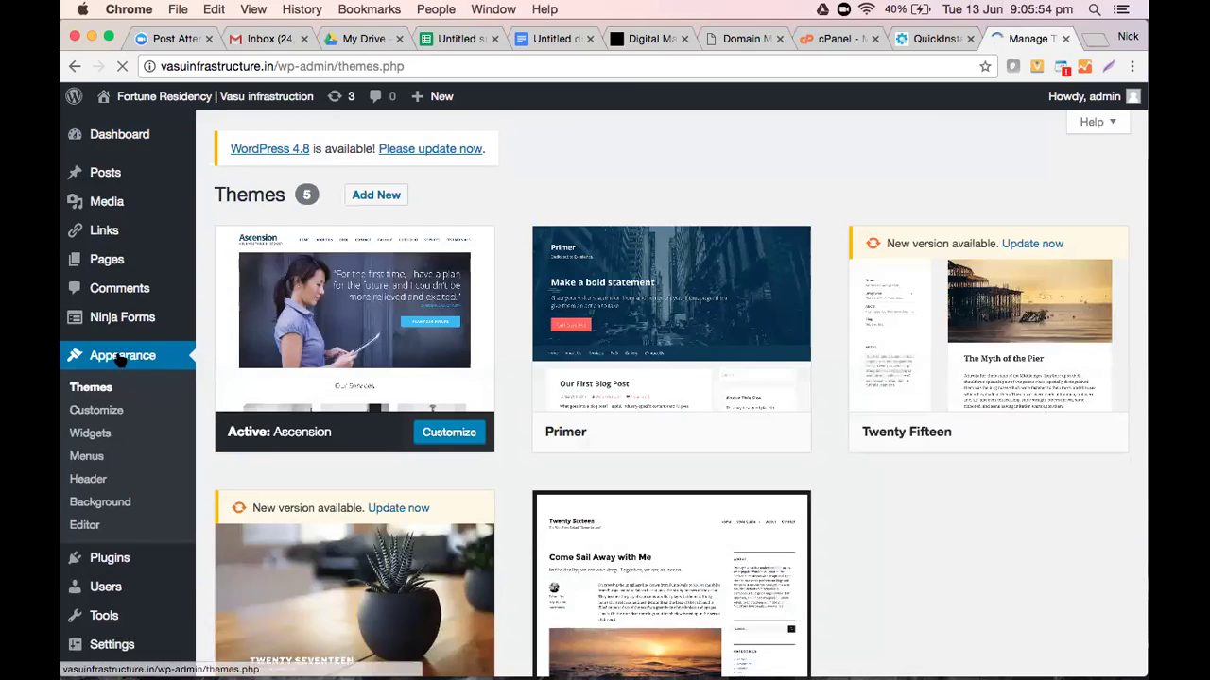
Open the Ascension theme Customizer and scroll through the Fortune Residency homepage preview
left_click(89, 410)
left_click(90, 408)
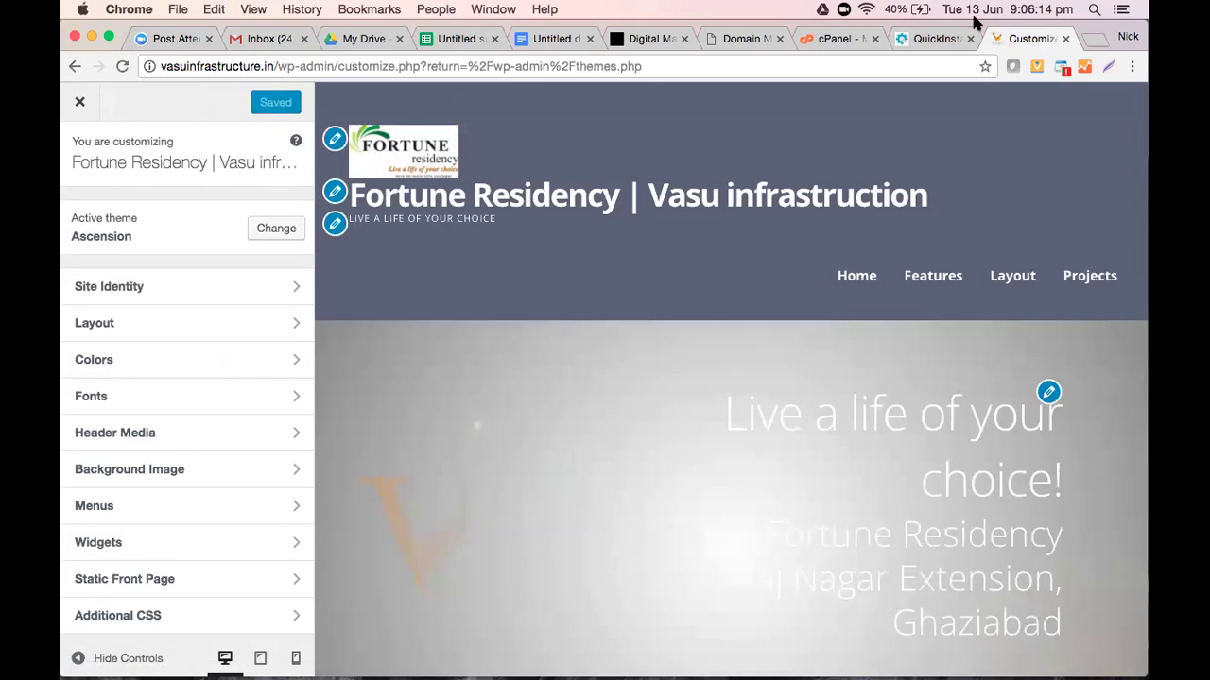
scroll(661, 480, "down", 5)
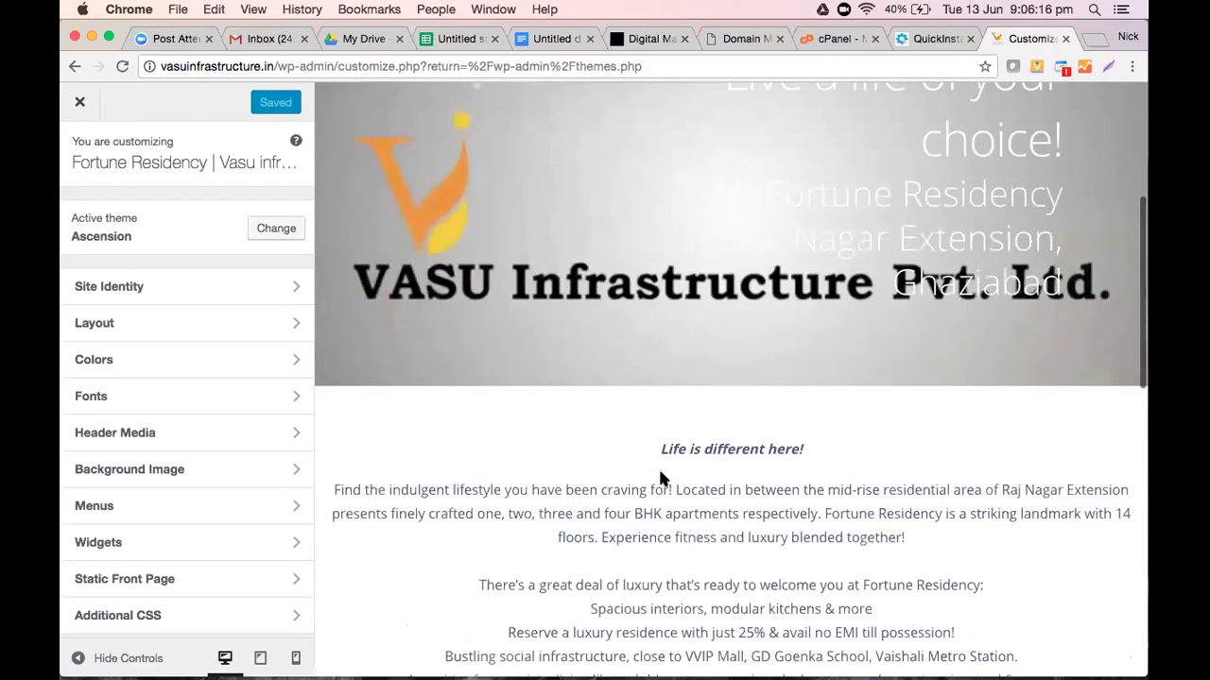
scroll(661, 480, "up", 5)
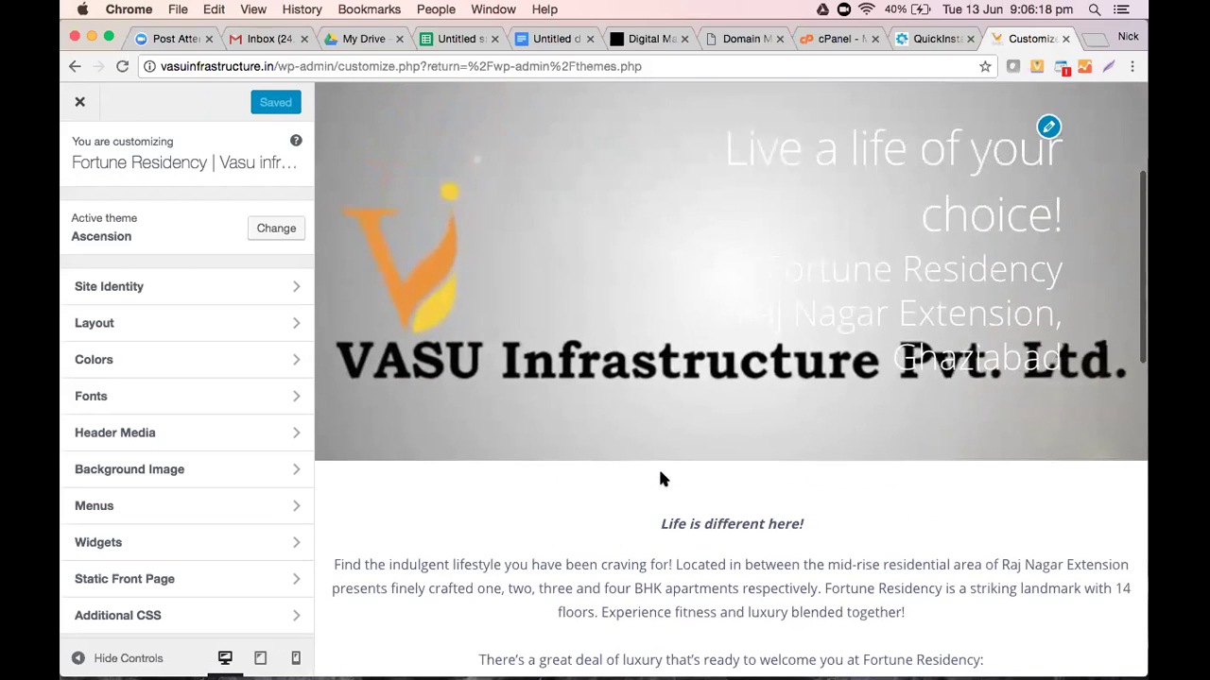
scroll(660, 479, "down", 3)
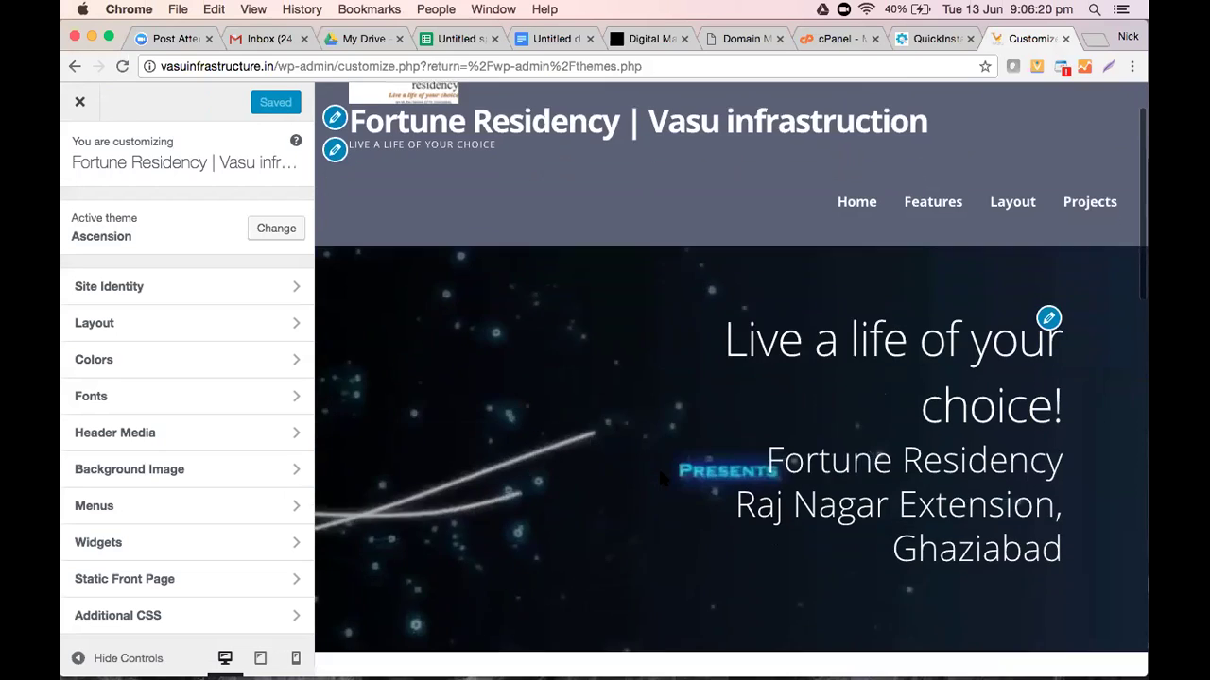
scroll(659, 479, "down", 4)
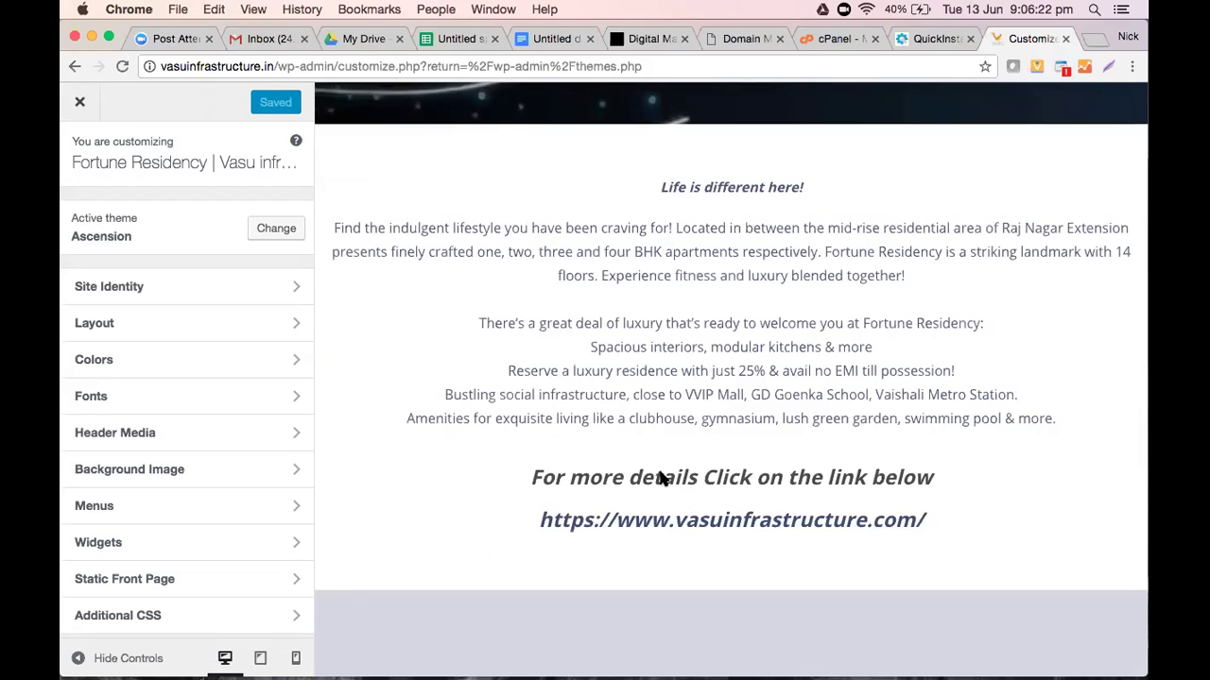
scroll(660, 479, "down", 5)
scroll(660, 479, "up", 4)
scroll(662, 479, "up", 1)
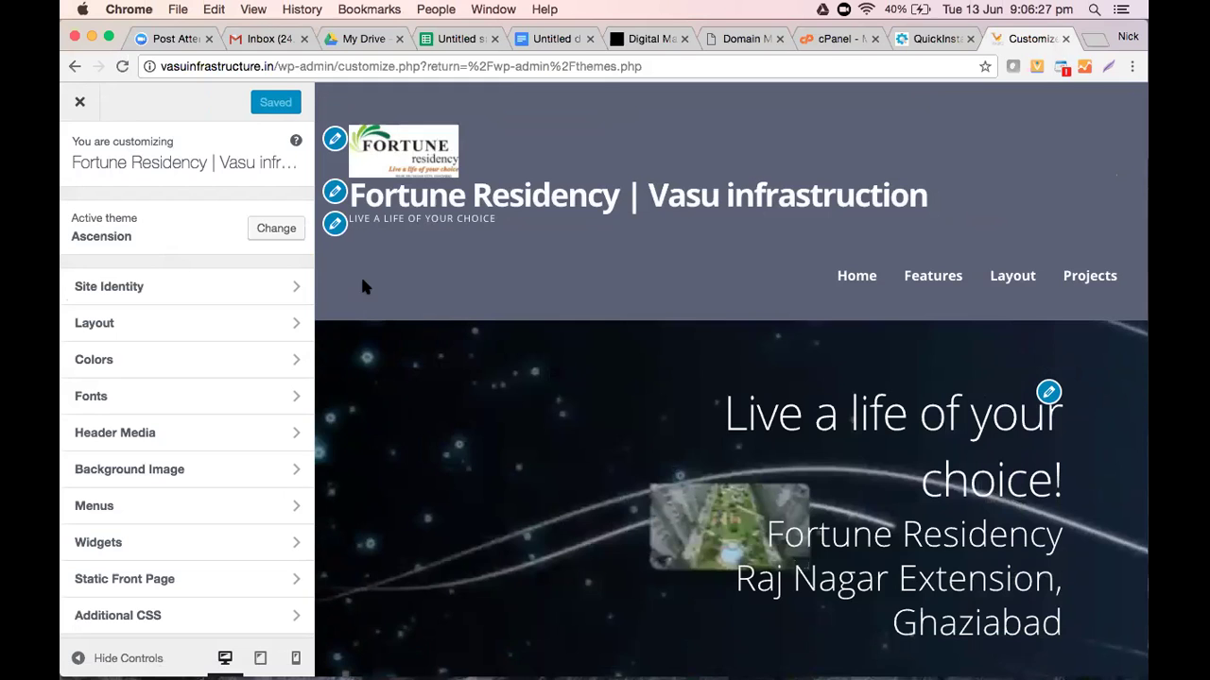
scroll(407, 288, "down", 1)
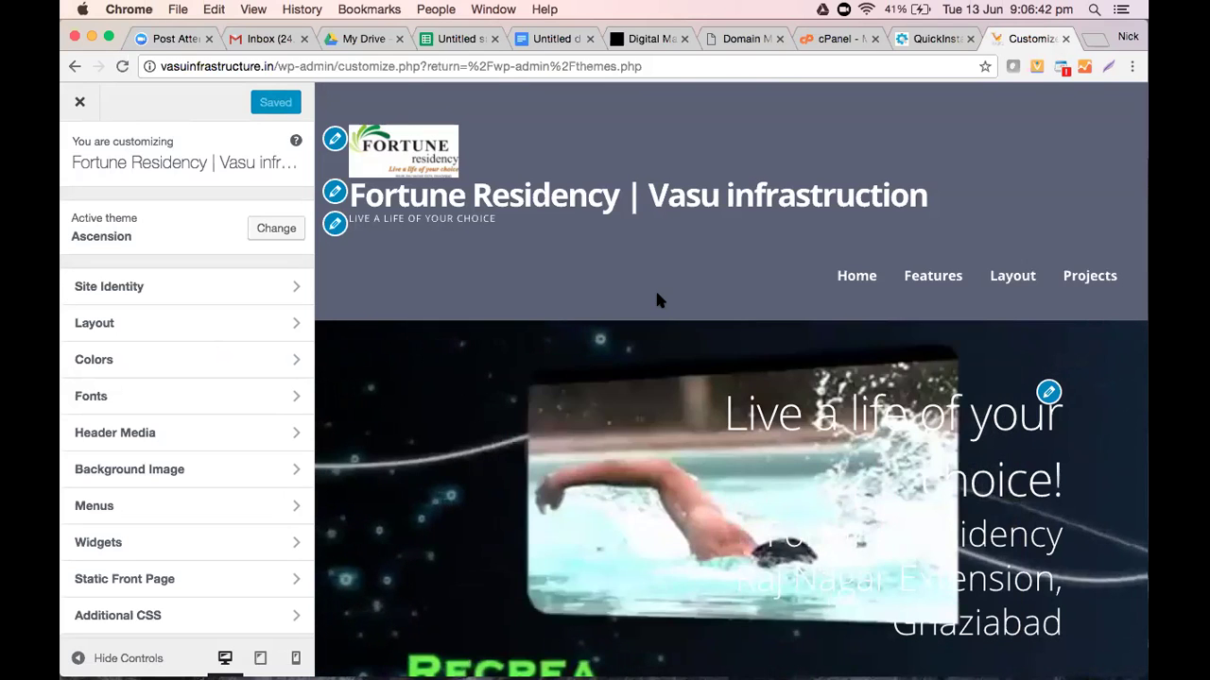
scroll(659, 301, "down", 10)
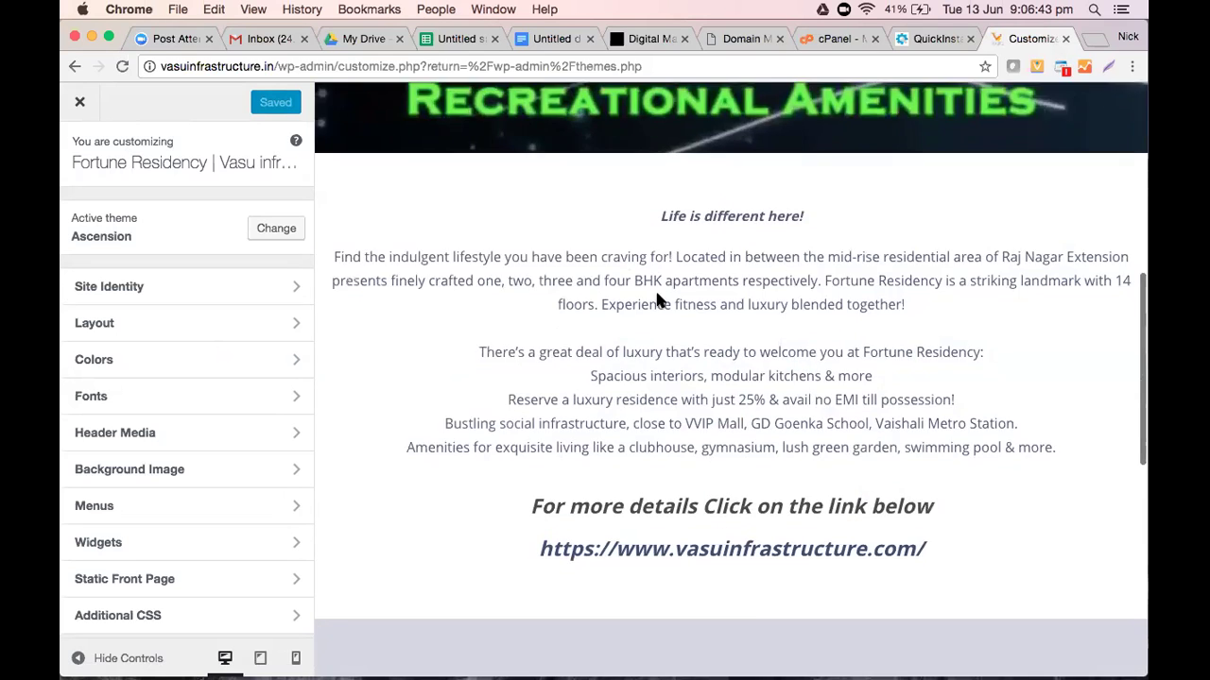
scroll(659, 300, "down", 5)
scroll(659, 300, "up", 5)
scroll(658, 299, "up", 15)
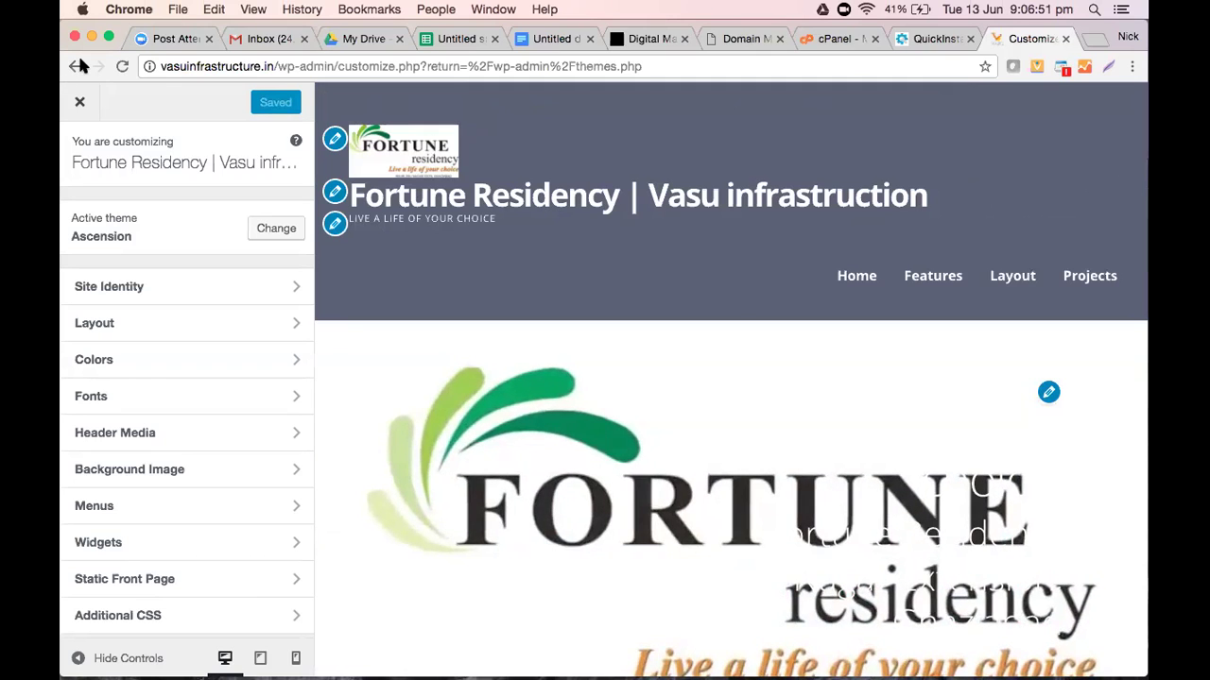
Go back from the Customizer to the Pages list and open the Projects page for editing
left_click(77, 67)
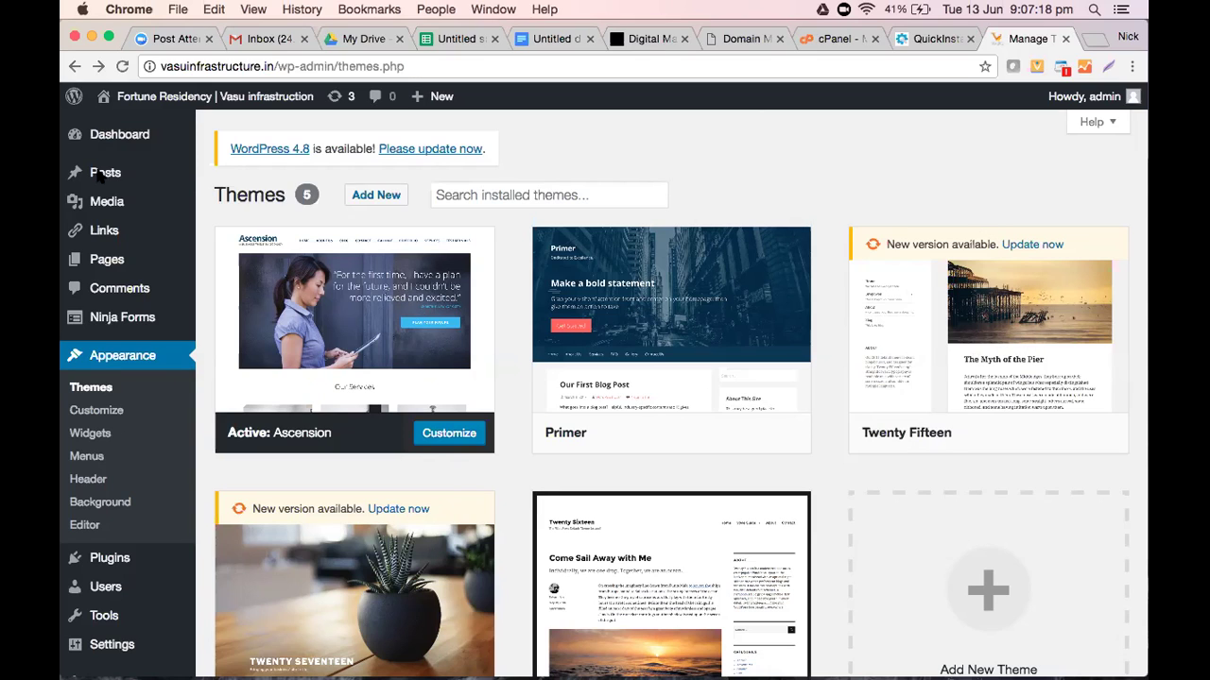
left_click(111, 264)
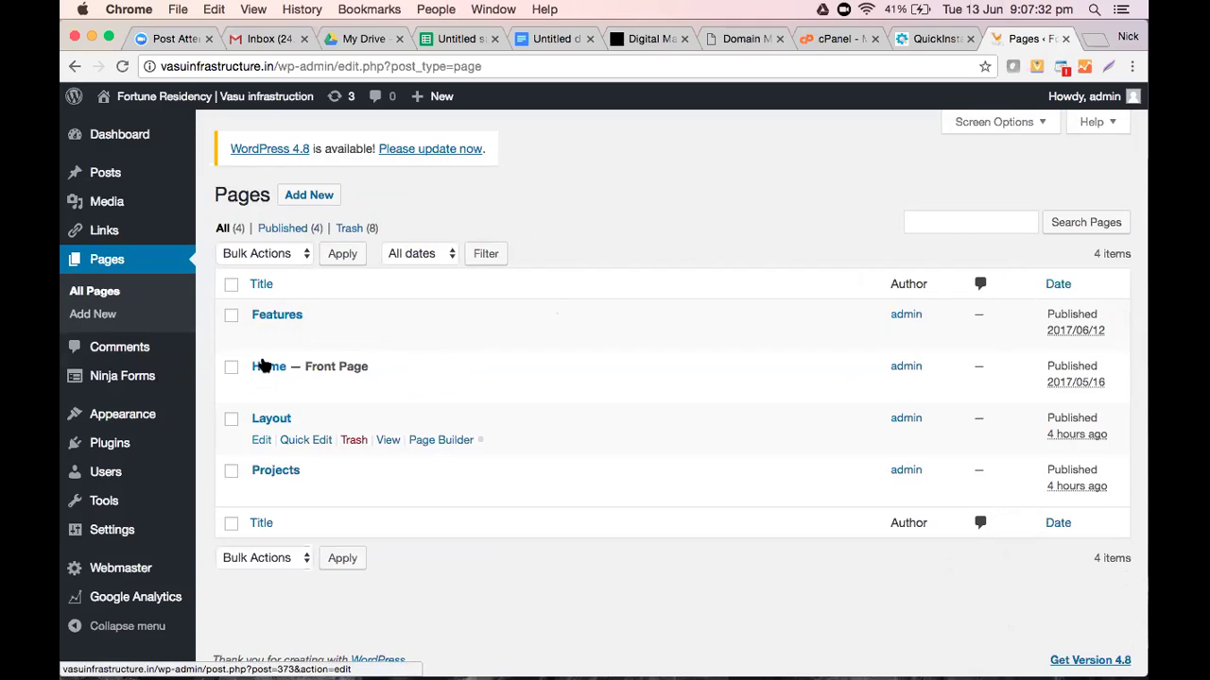
left_click(263, 493)
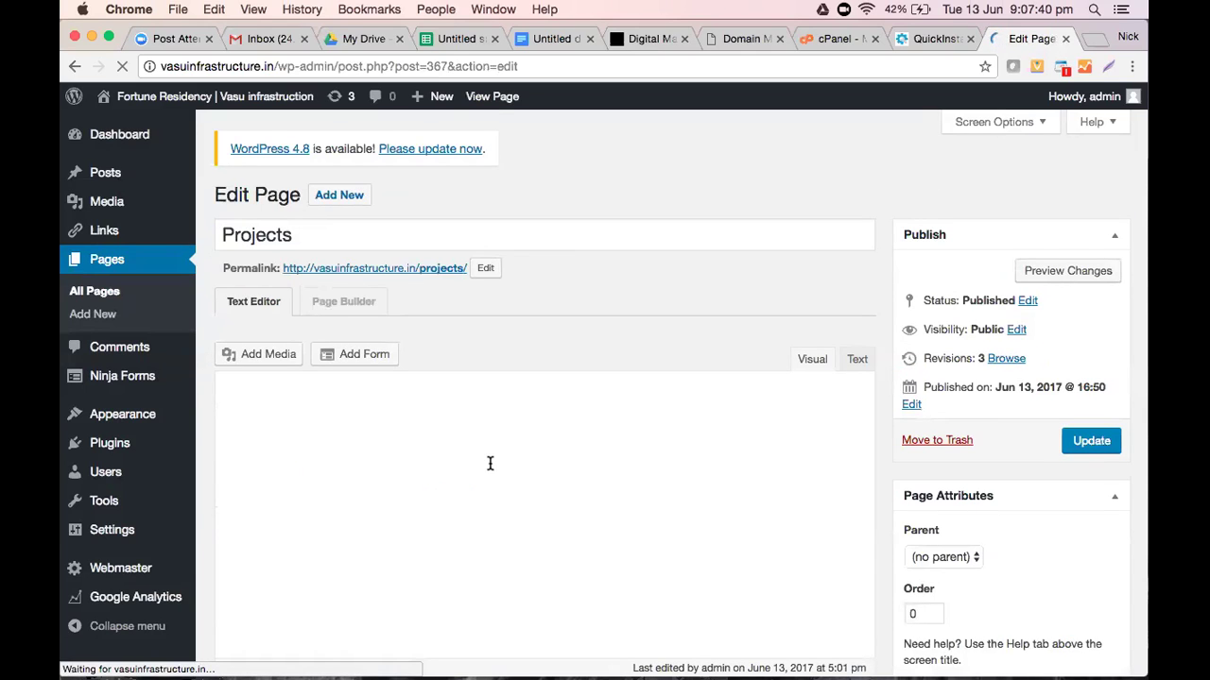
Place the cursor after the Fortune Residency caption and scroll back to the top of Projects
scroll(489, 463, "down", 10)
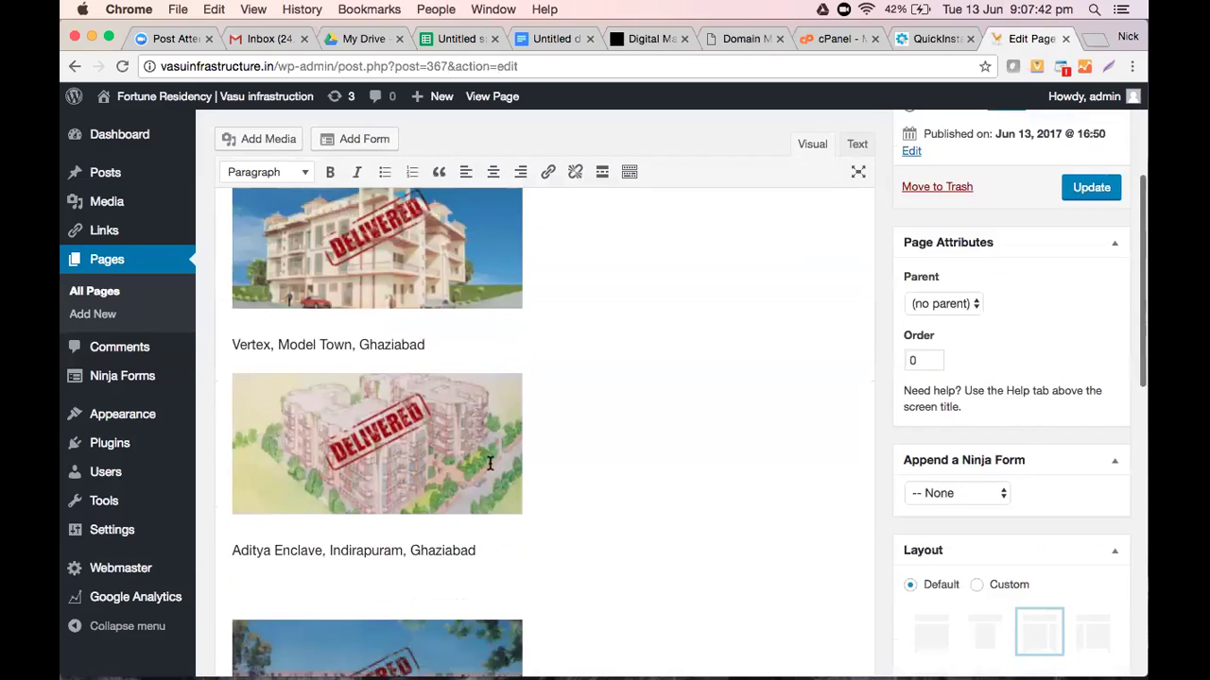
scroll(567, 467, "down", 8)
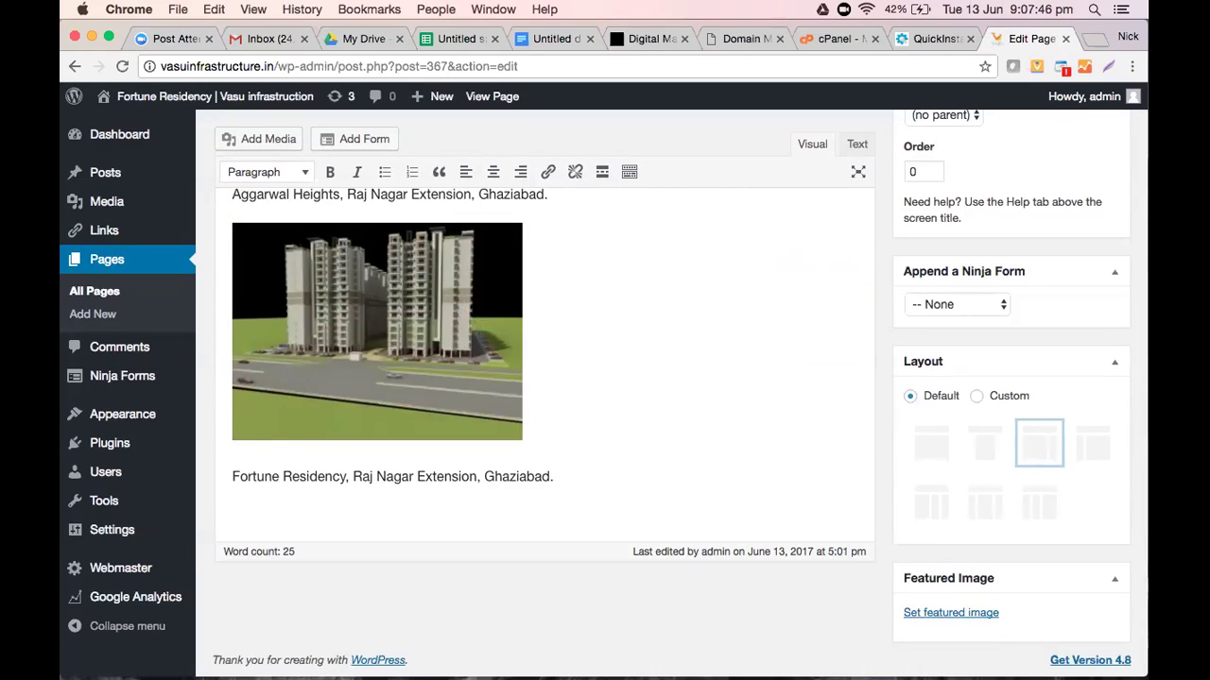
left_click(572, 475)
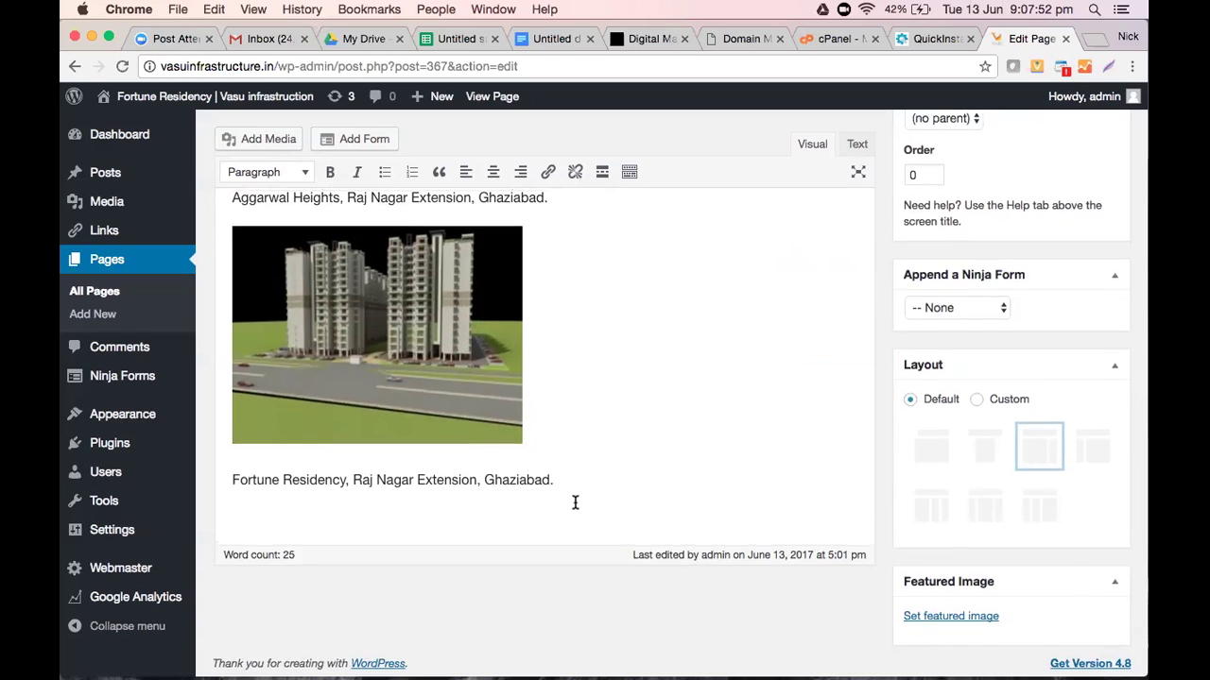
scroll(575, 502, "up", 4)
scroll(575, 503, "up", 4)
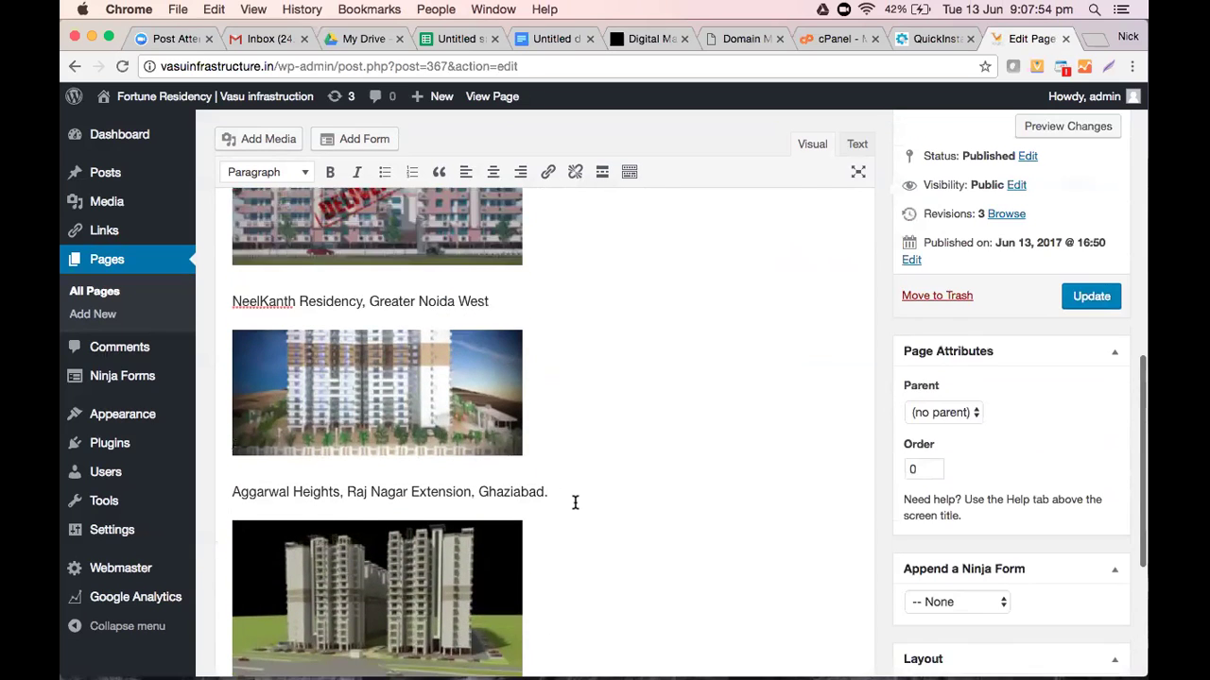
scroll(575, 503, "up", 8)
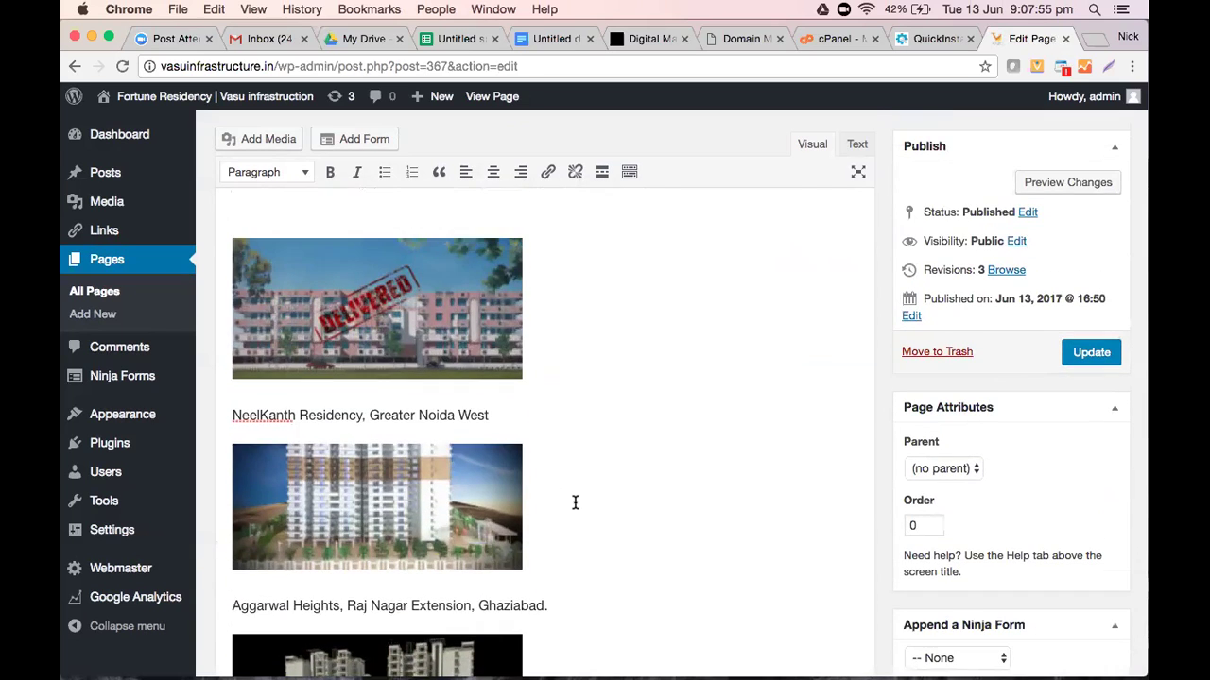
scroll(574, 503, "up", 4)
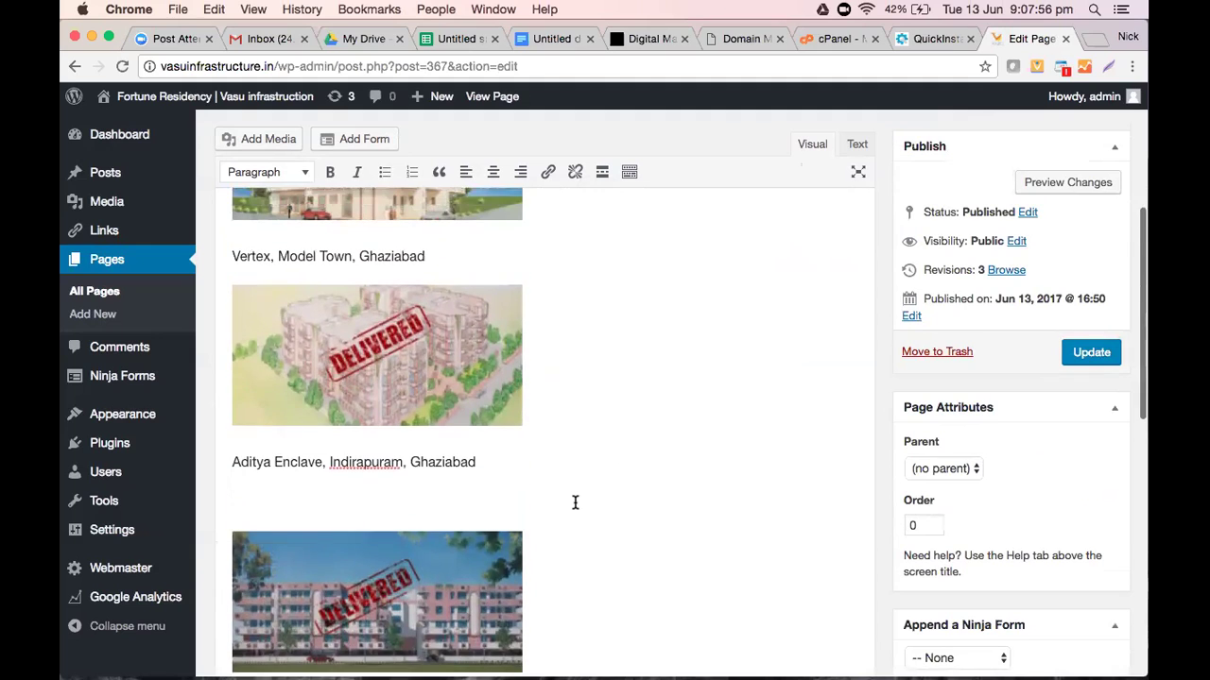
scroll(575, 503, "up", 4)
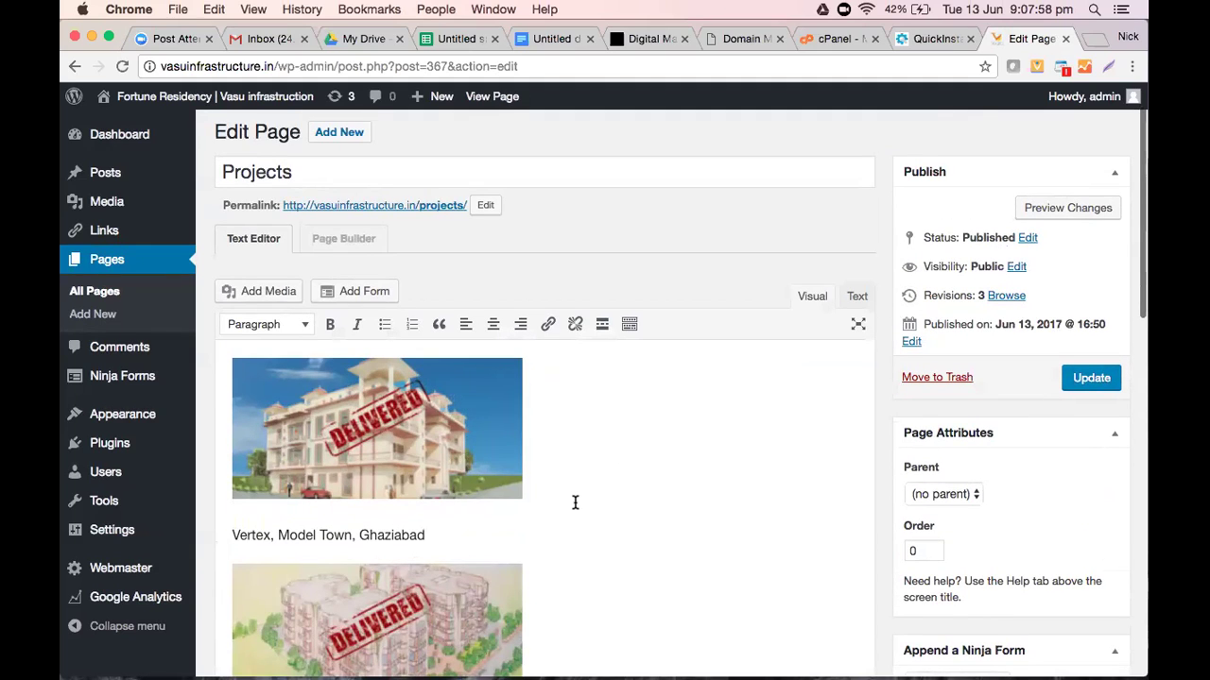
scroll(826, 271, "up", 1)
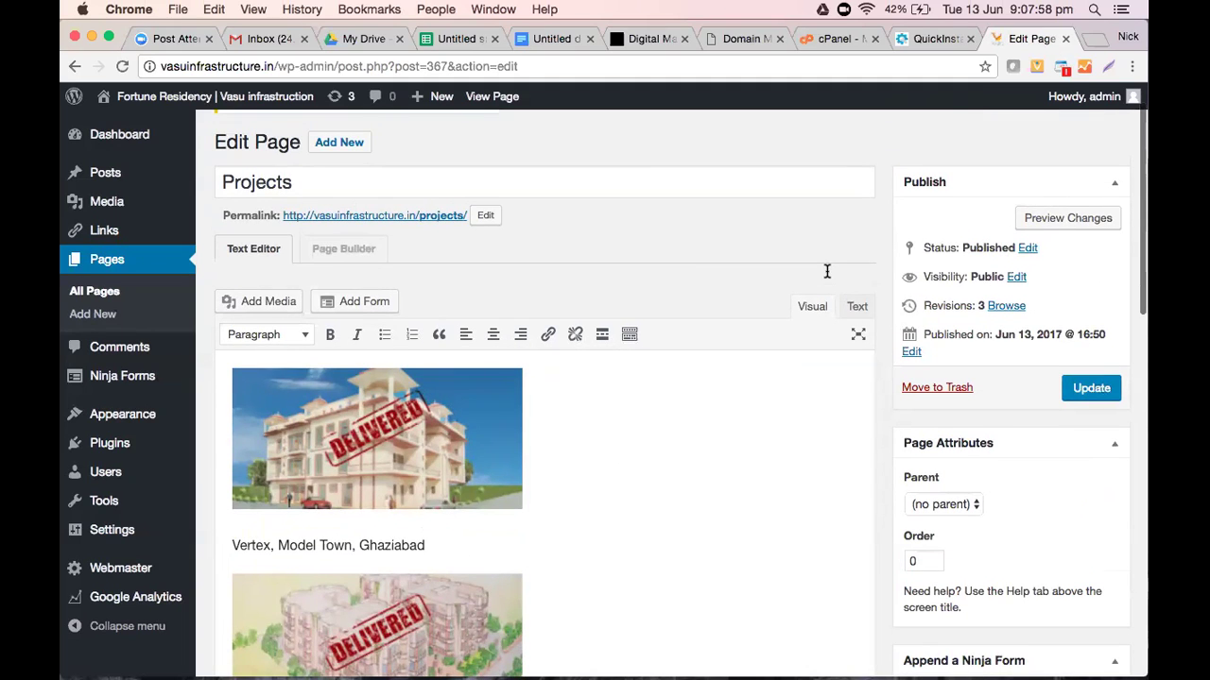
scroll(650, 386, "down", 7)
scroll(649, 386, "up", 8)
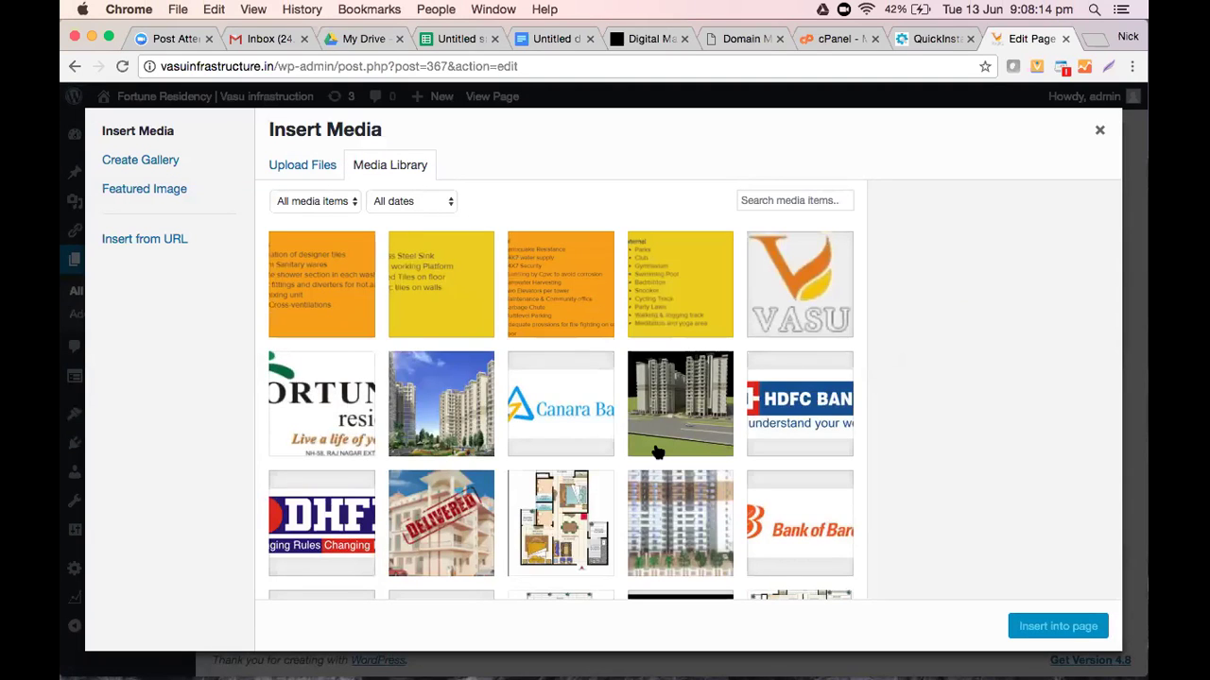
Browse the Media Library image thumbnails, then go back to the All Pages list
scroll(658, 453, "down", 2)
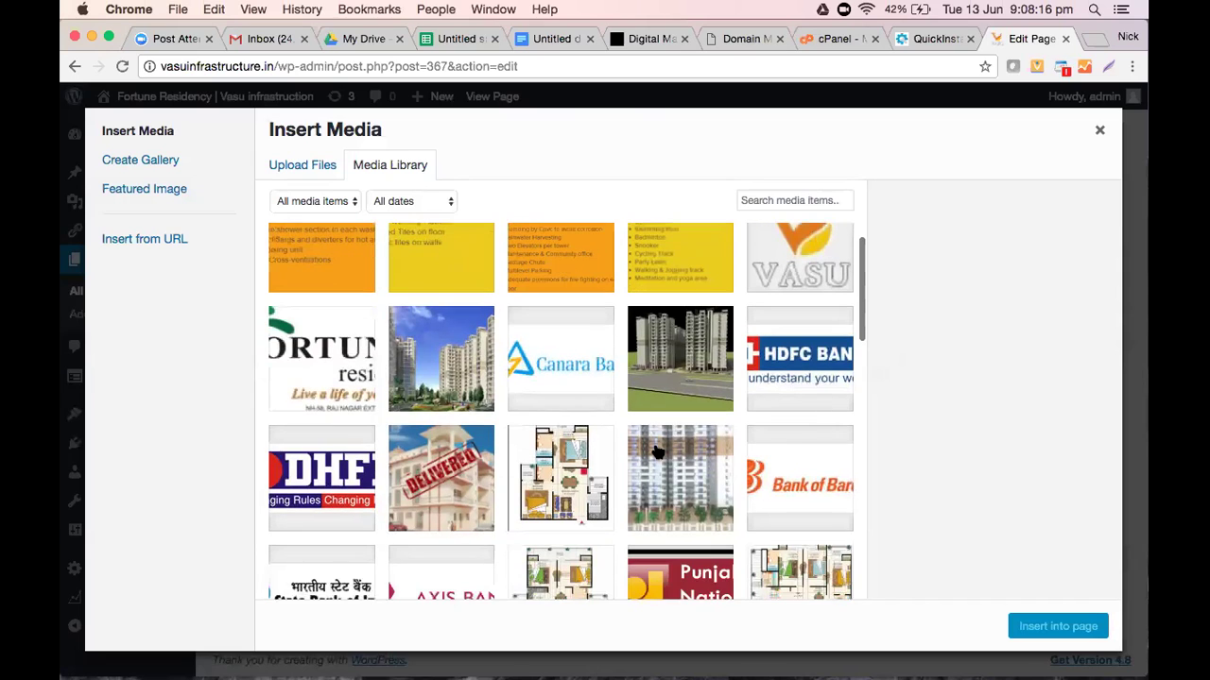
scroll(269, 236, "down", 6)
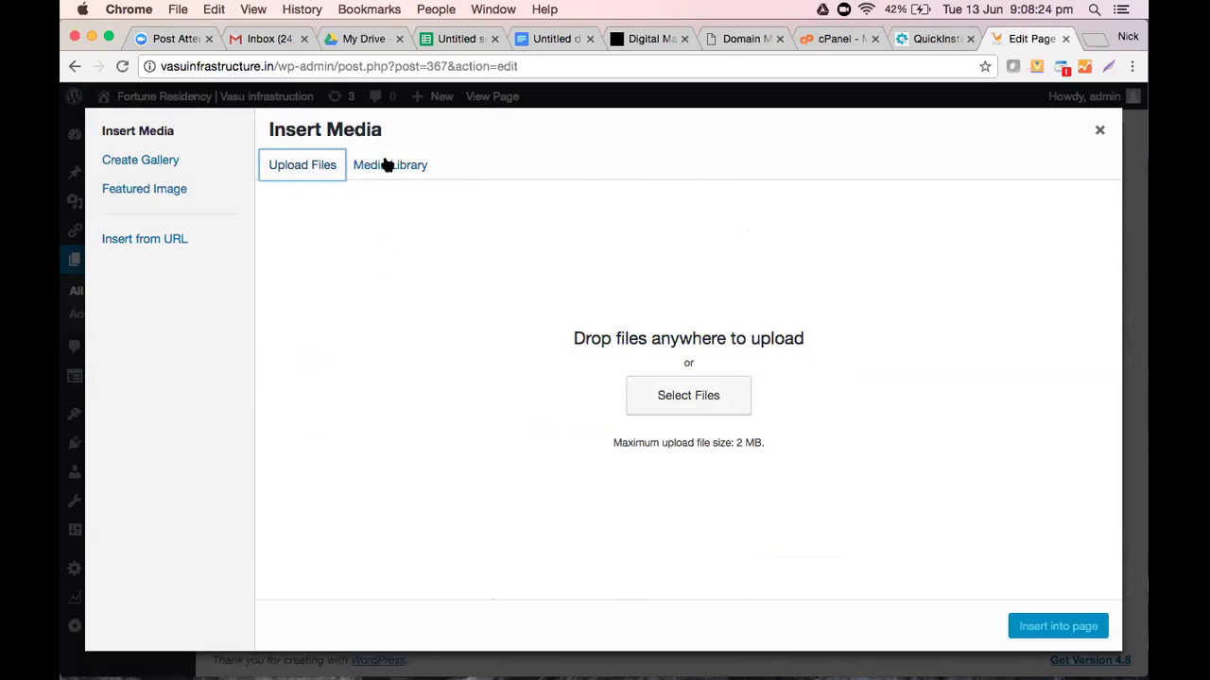
left_click(386, 165)
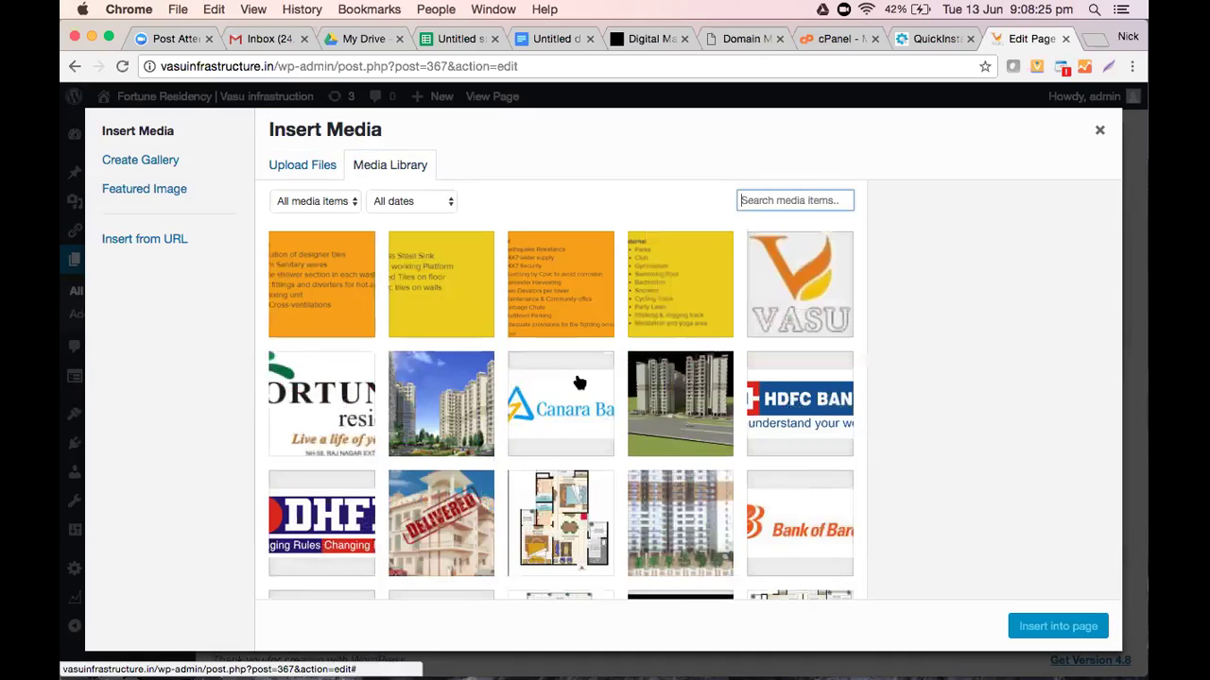
scroll(579, 382, "down", 10)
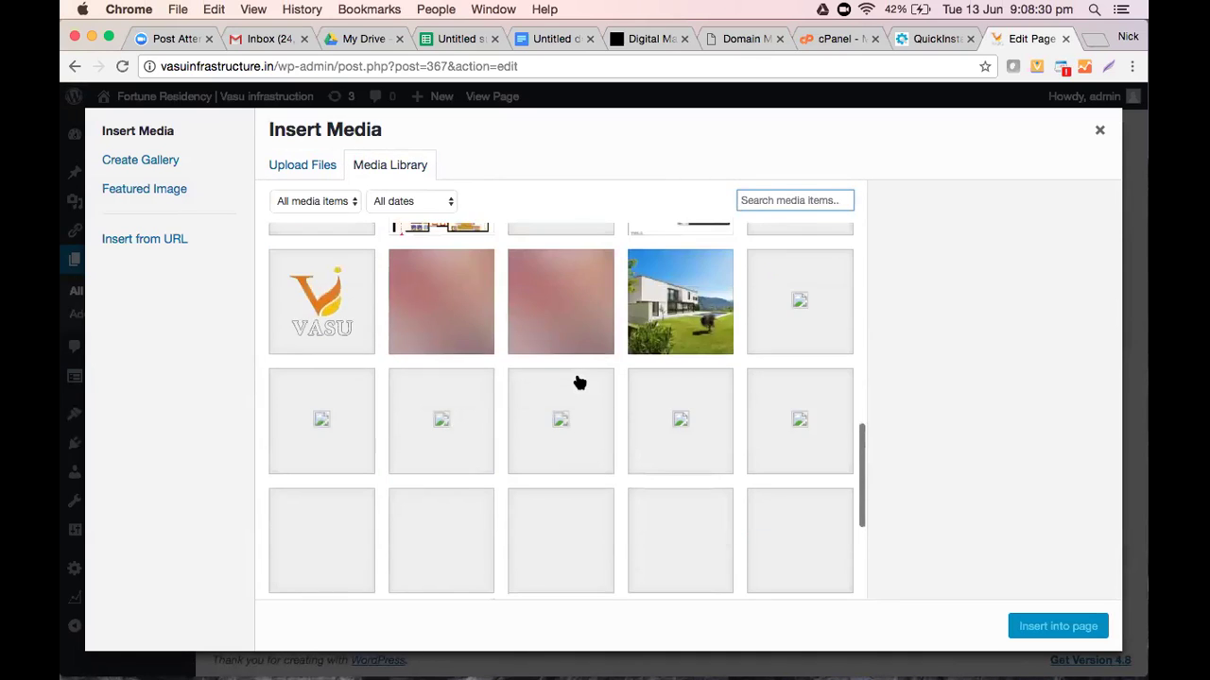
scroll(579, 382, "up", 3)
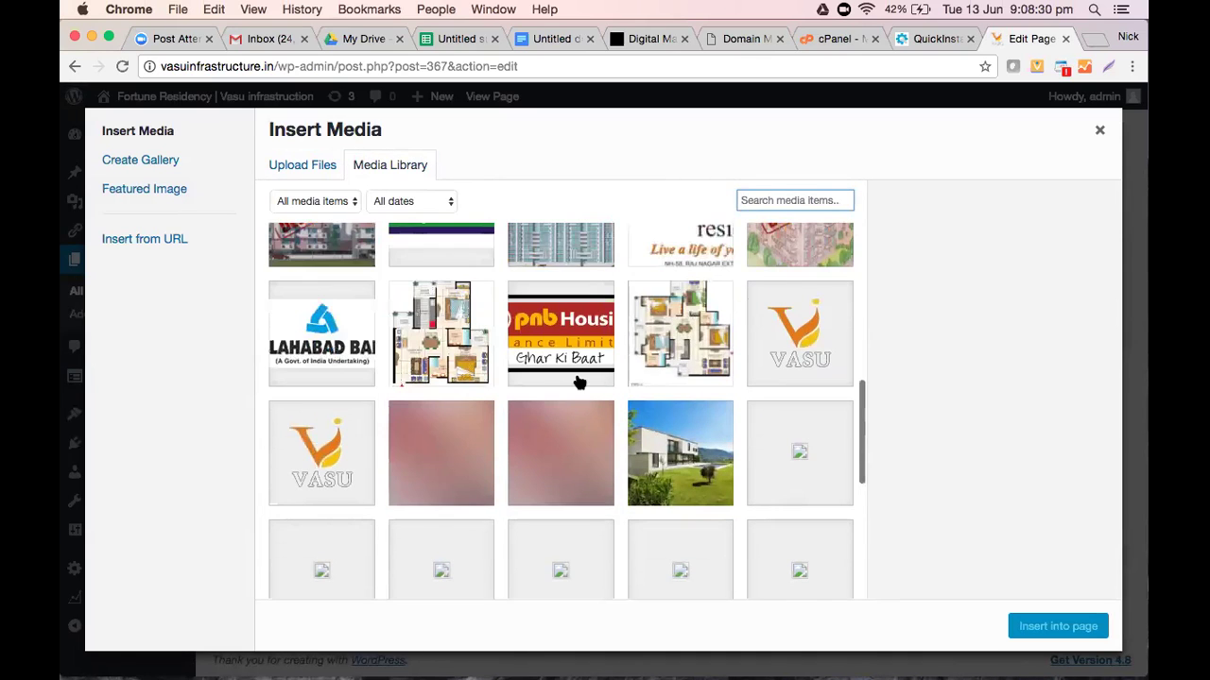
scroll(571, 382, "up", 5)
scroll(571, 378, "down", 3)
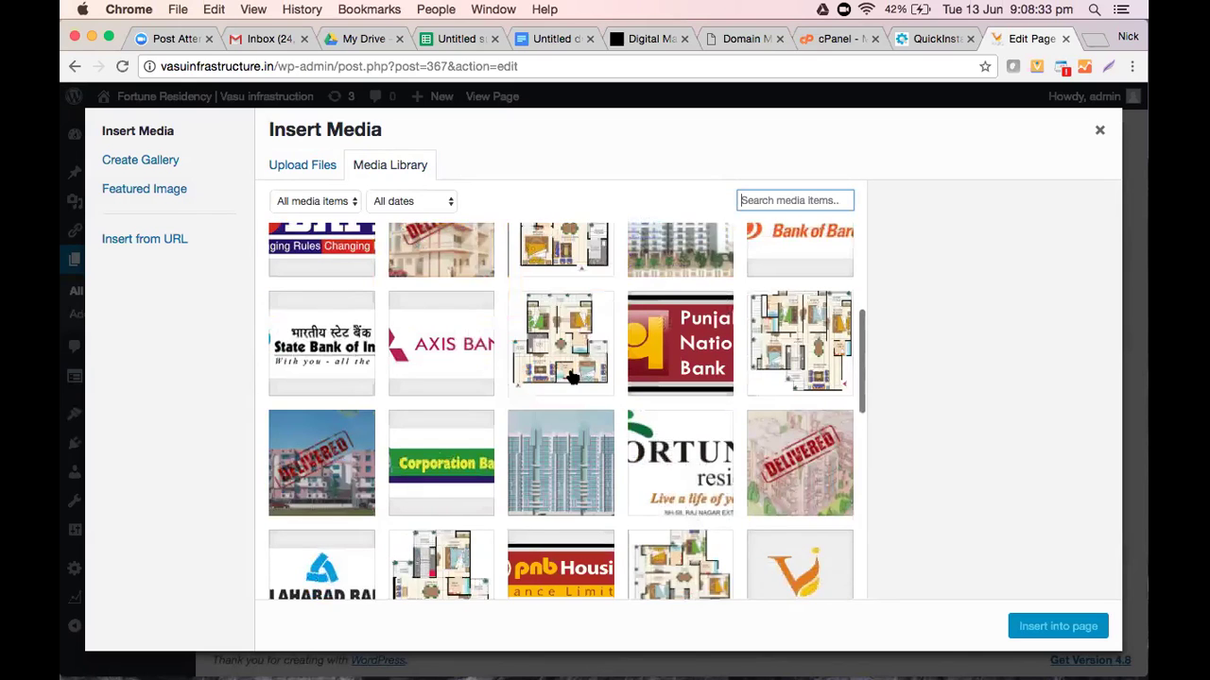
scroll(571, 378, "down", 5)
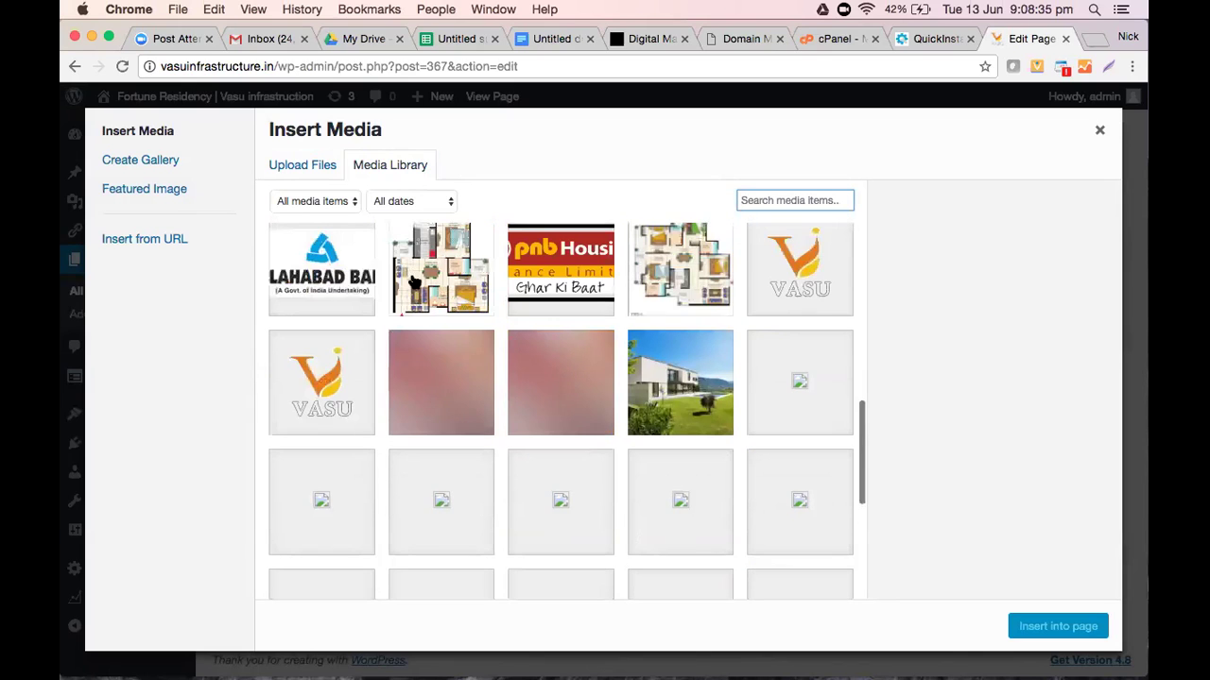
scroll(283, 223, "up", 8)
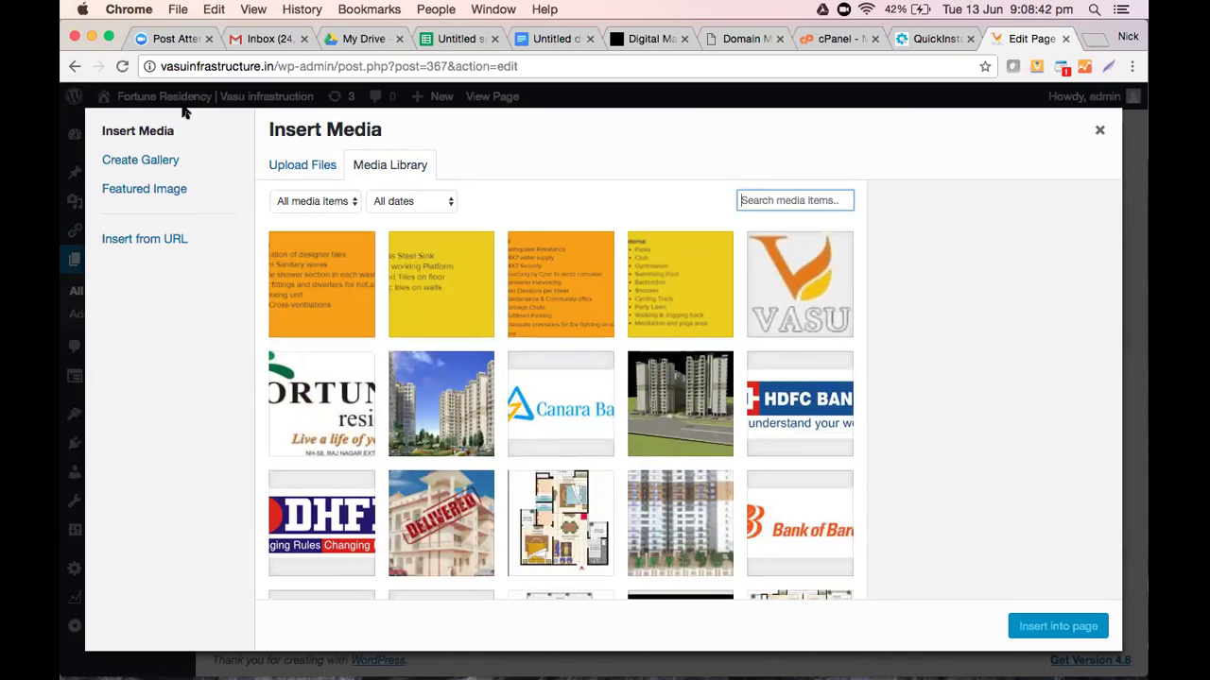
left_click(71, 69)
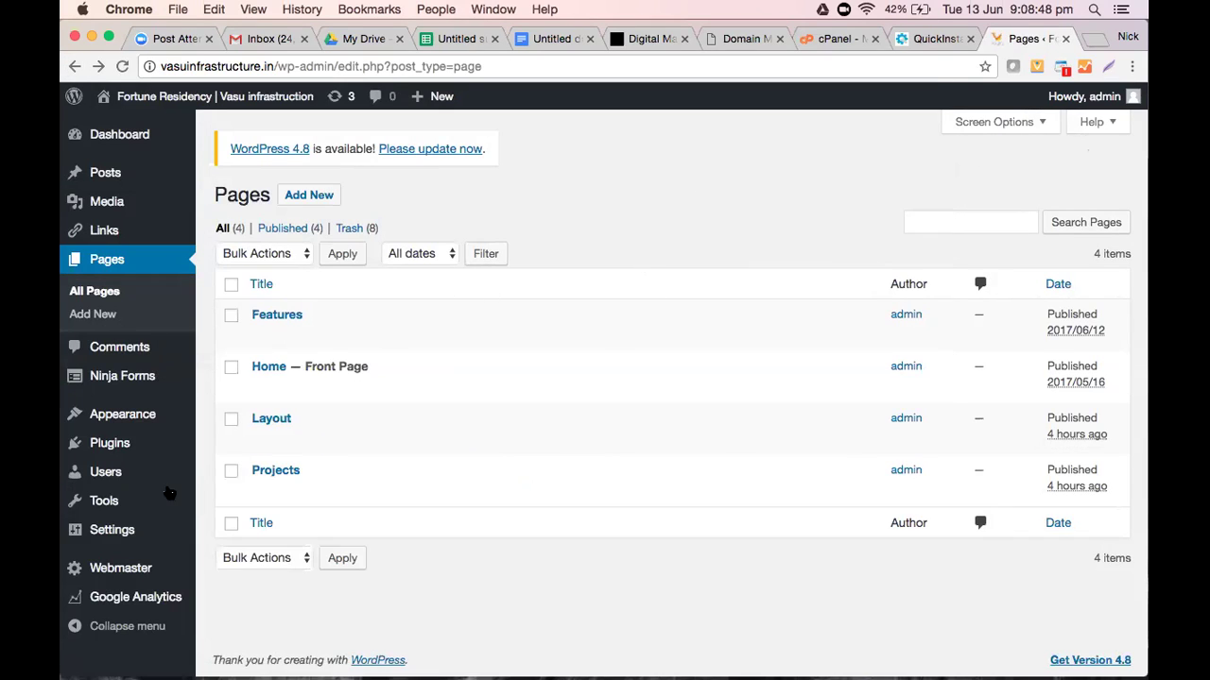
mouse_move(151, 440)
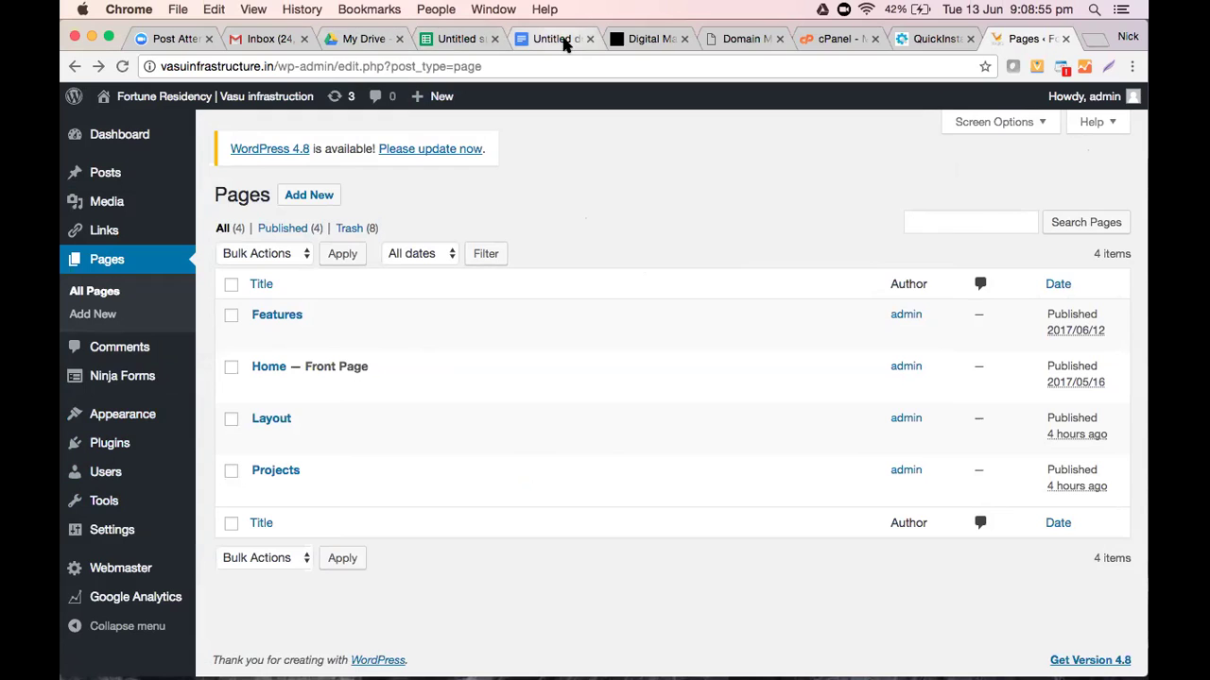
Add numbered Domain and Theme items, noting 'buy domain - refund you that money' under Domain
key("super+5")
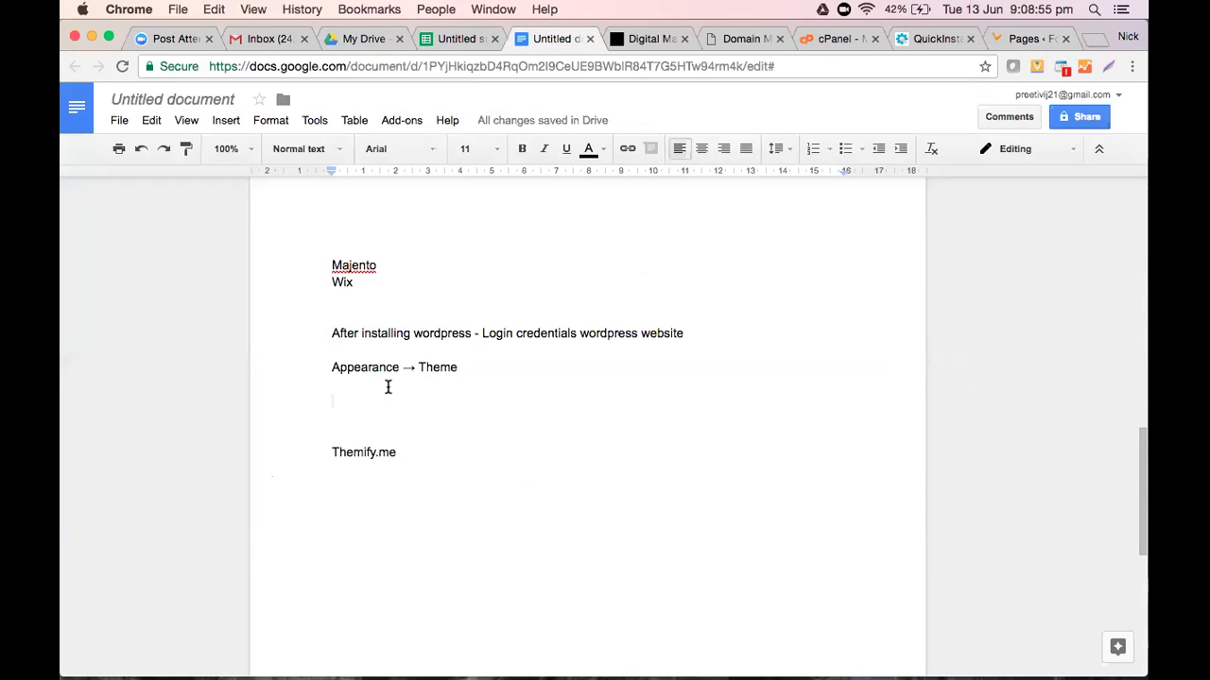
type("1. Domain -")
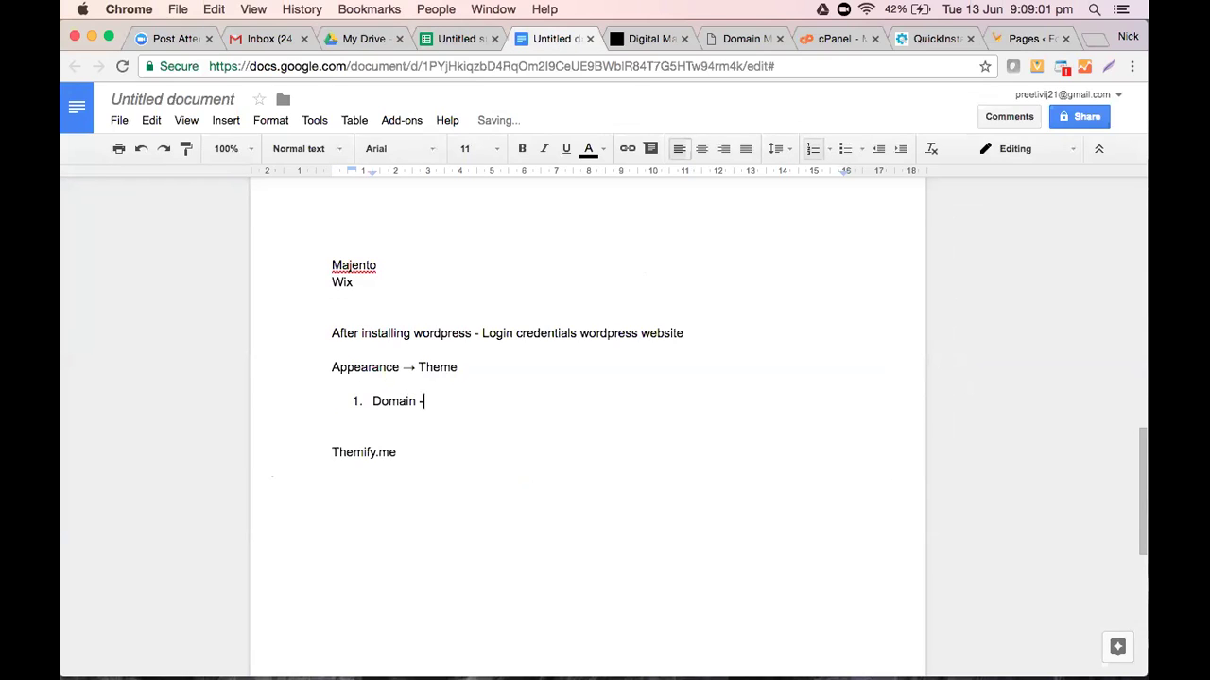
key("Return")
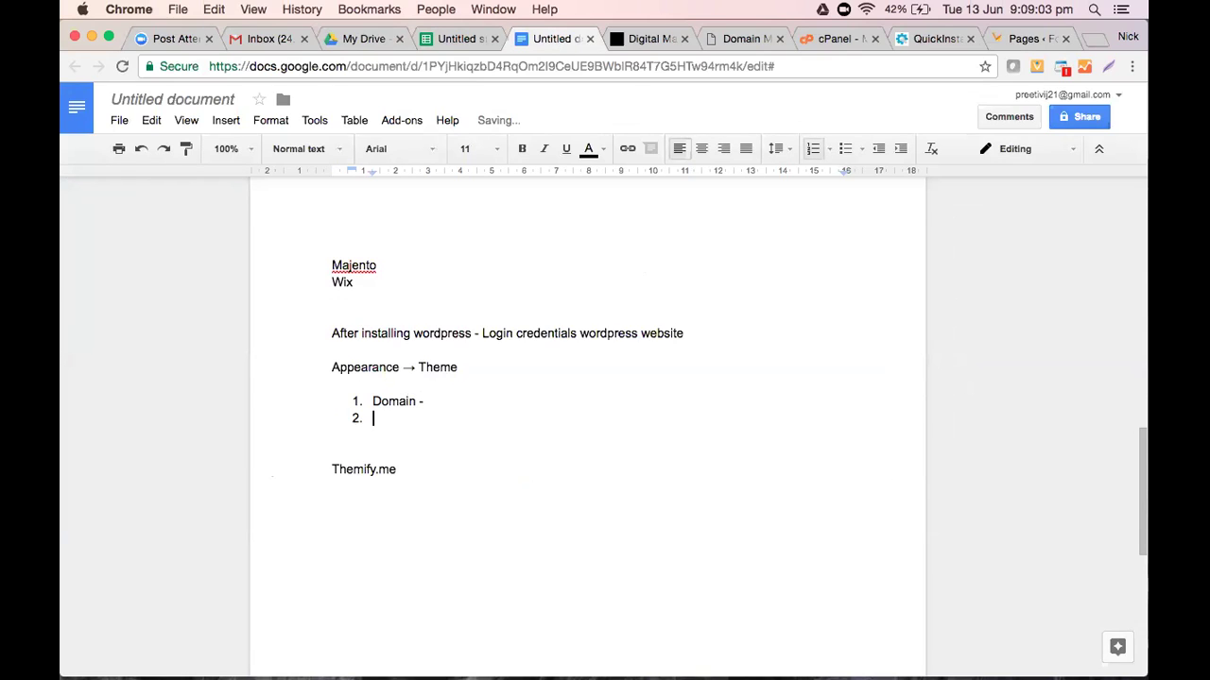
type("Theme")
left_click(447, 404)
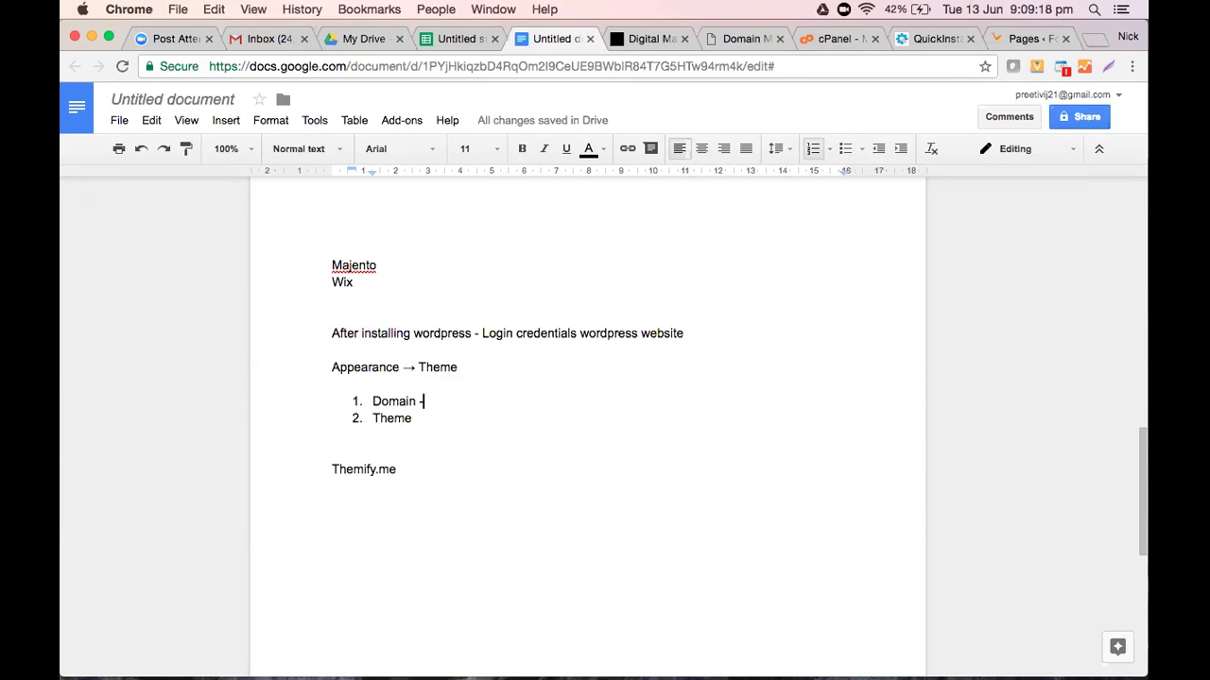
type("buy")
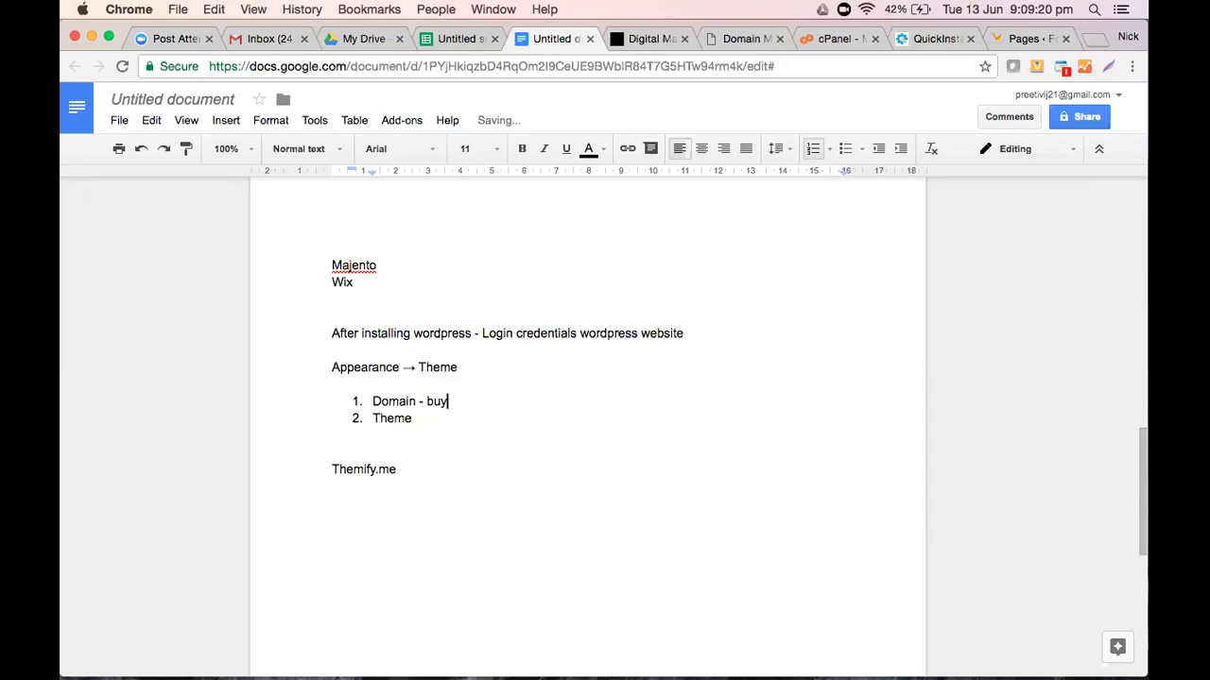
type(" domain - refund you")
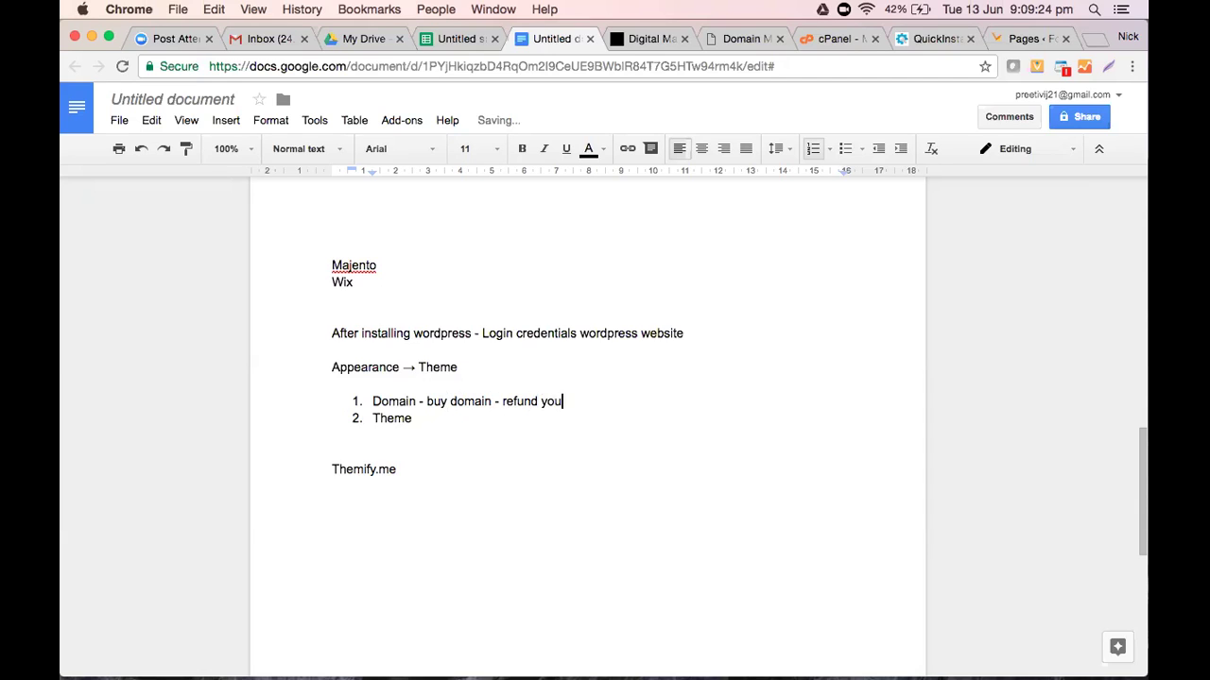
type(" that money")
Append '- we are going to upload on your WordPress' to the Theme item, then return to WordPress
left_click(412, 418)
type("- we are going to upload on your WordPress")
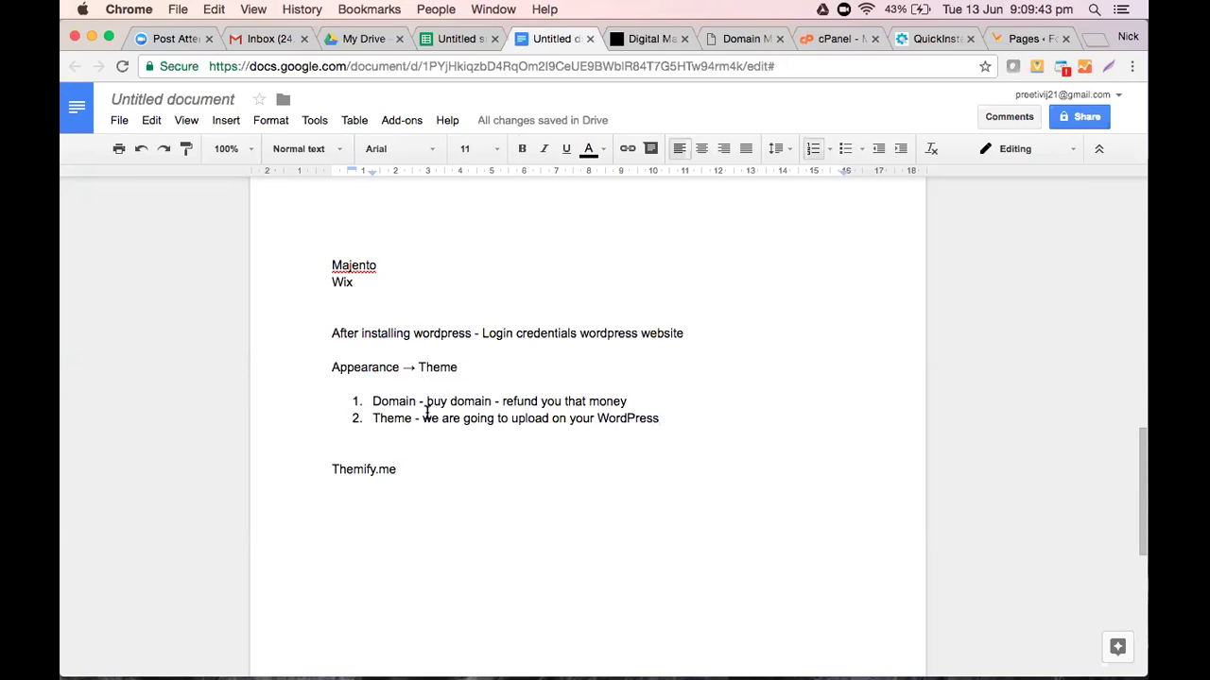
left_click_drag(396, 470, 319, 462)
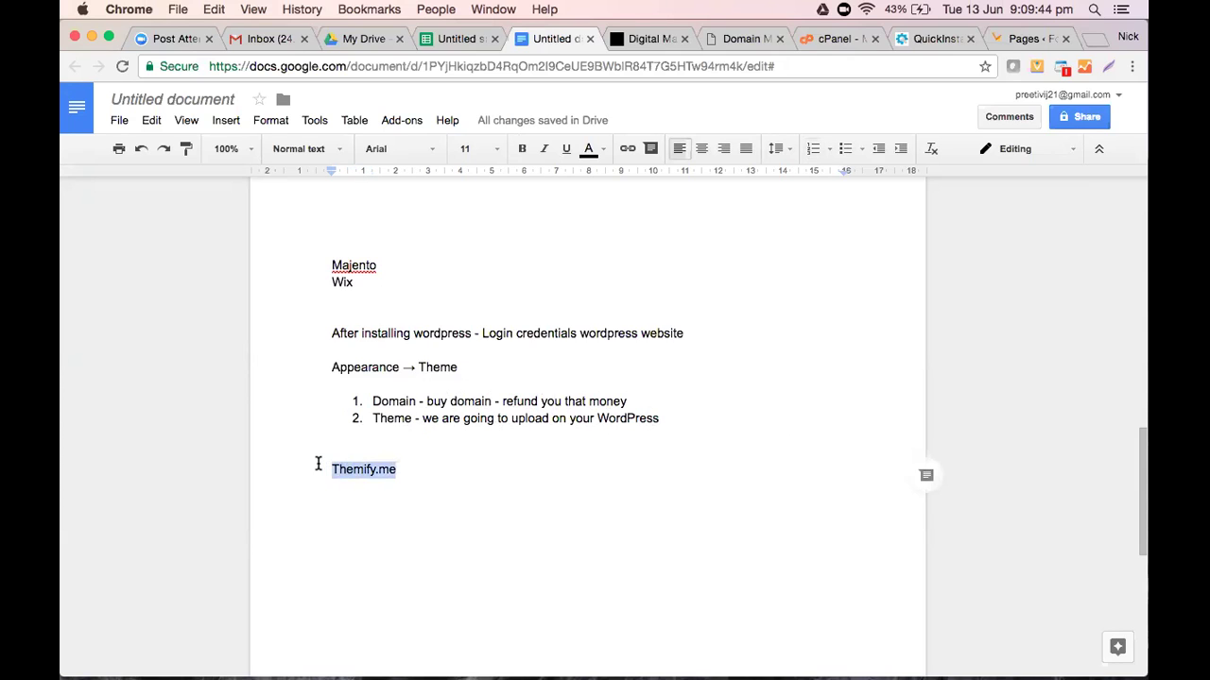
left_click(491, 447)
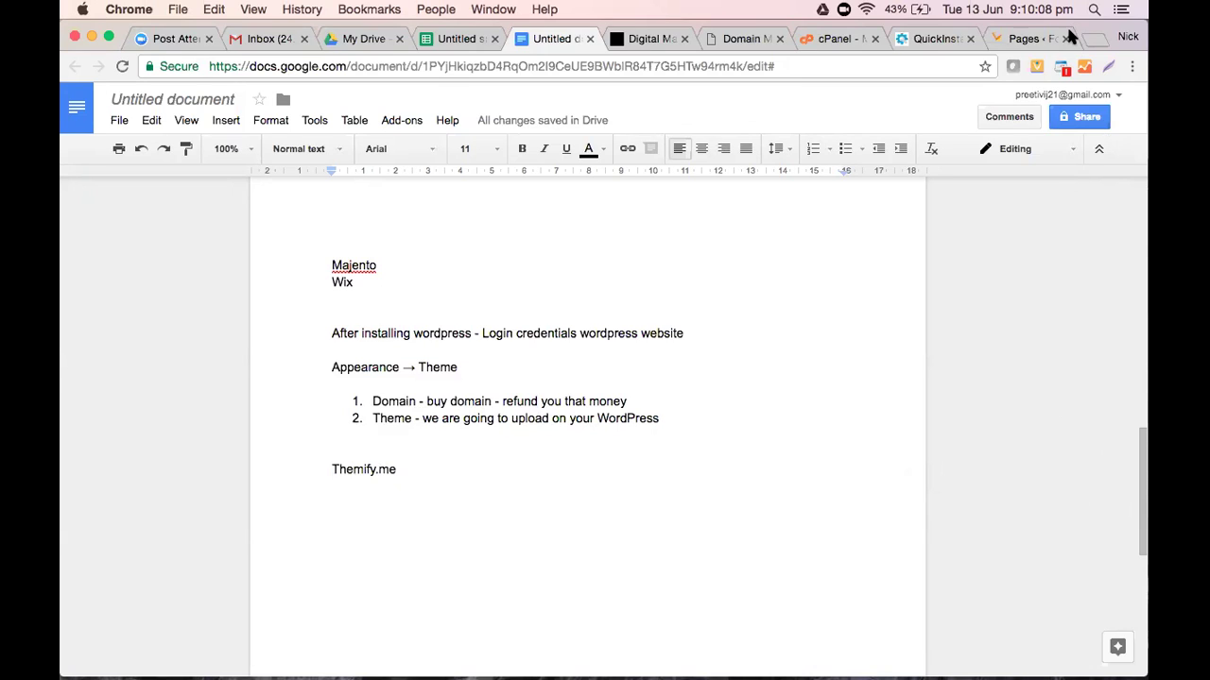
left_click(1017, 34)
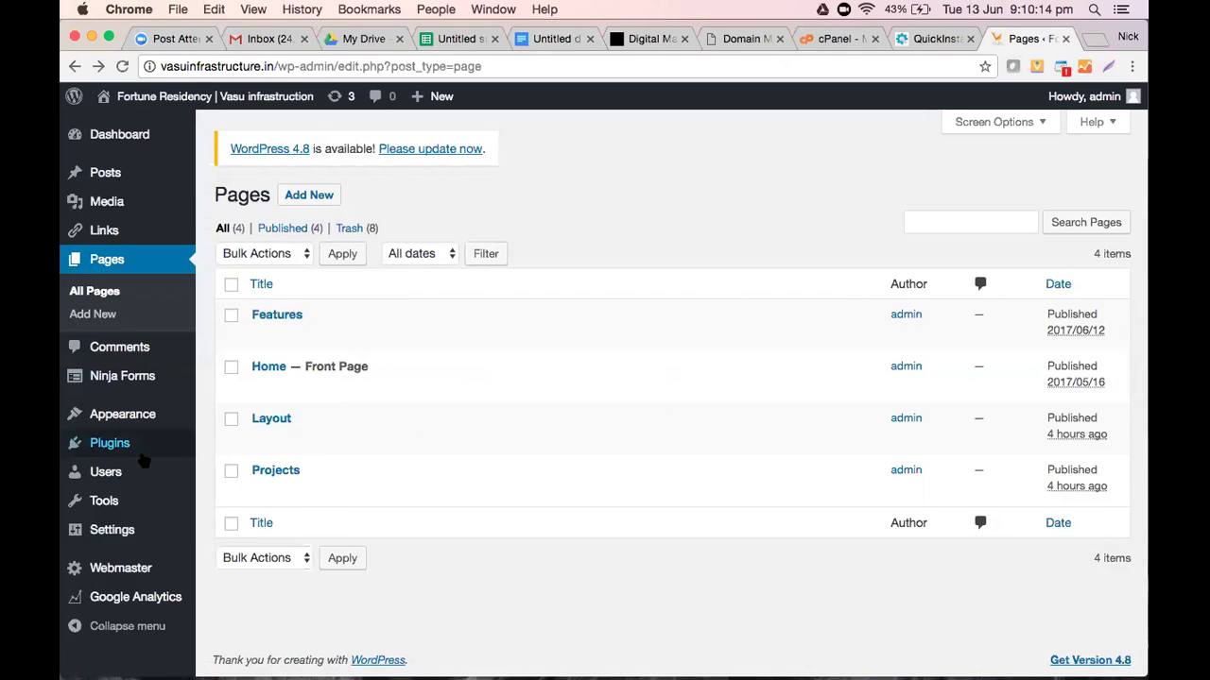
Open the Features page with its AMENITIES content for editing, plus a new blank browser tab
mouse_move(137, 407)
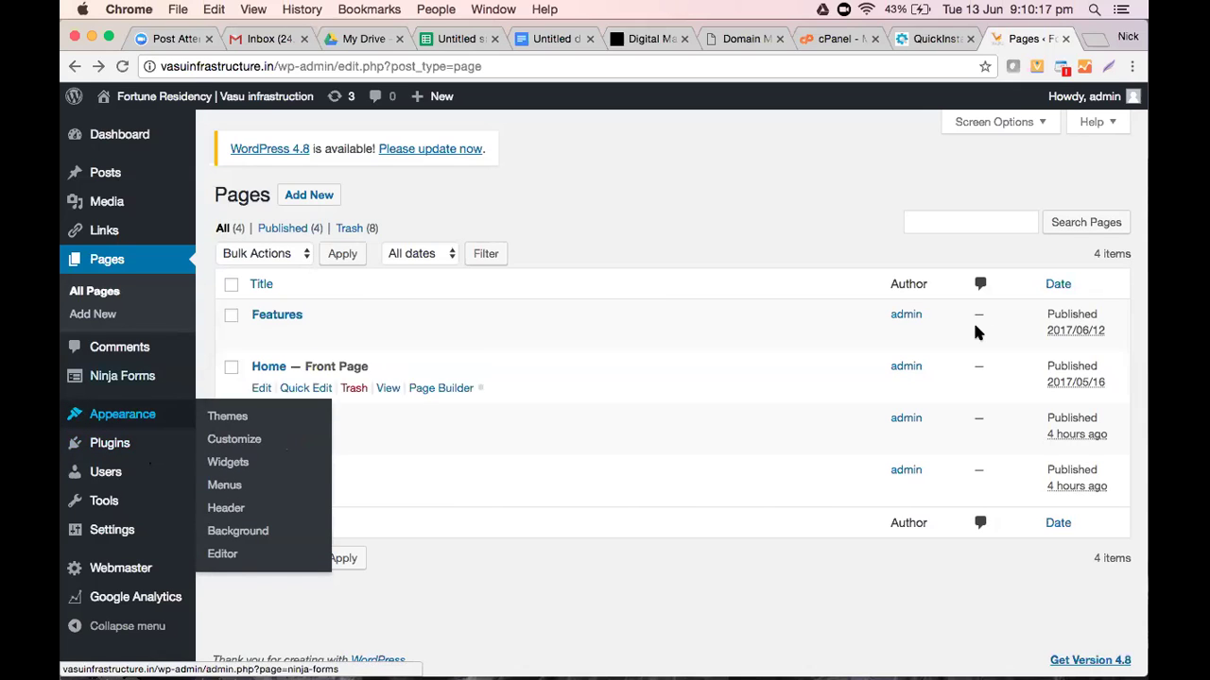
left_click(260, 336)
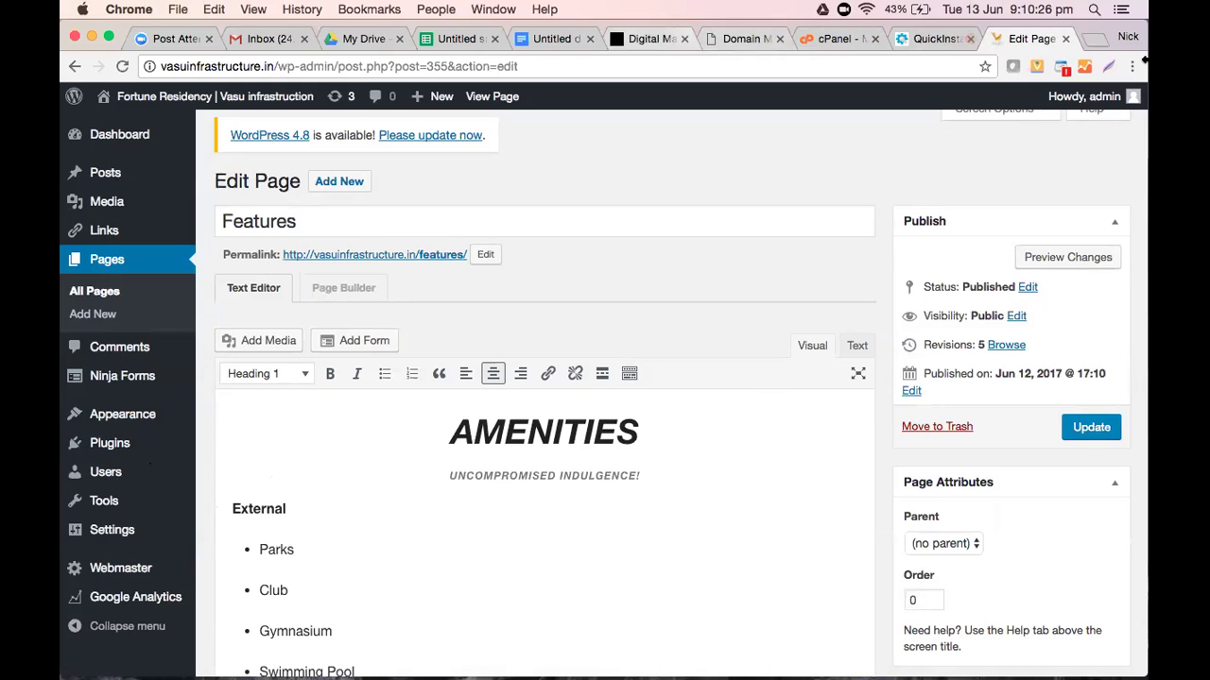
left_click(1094, 37)
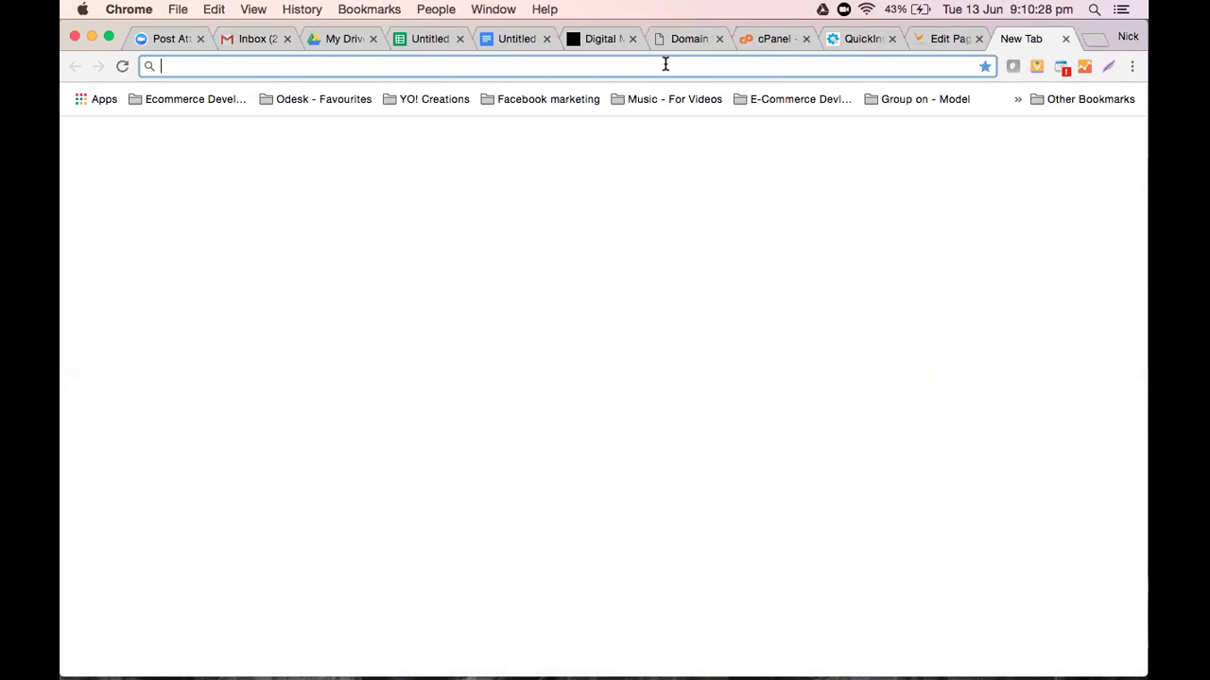
Load themify.me by entering 'themify' in the new tab's address bar
type("themify.me")
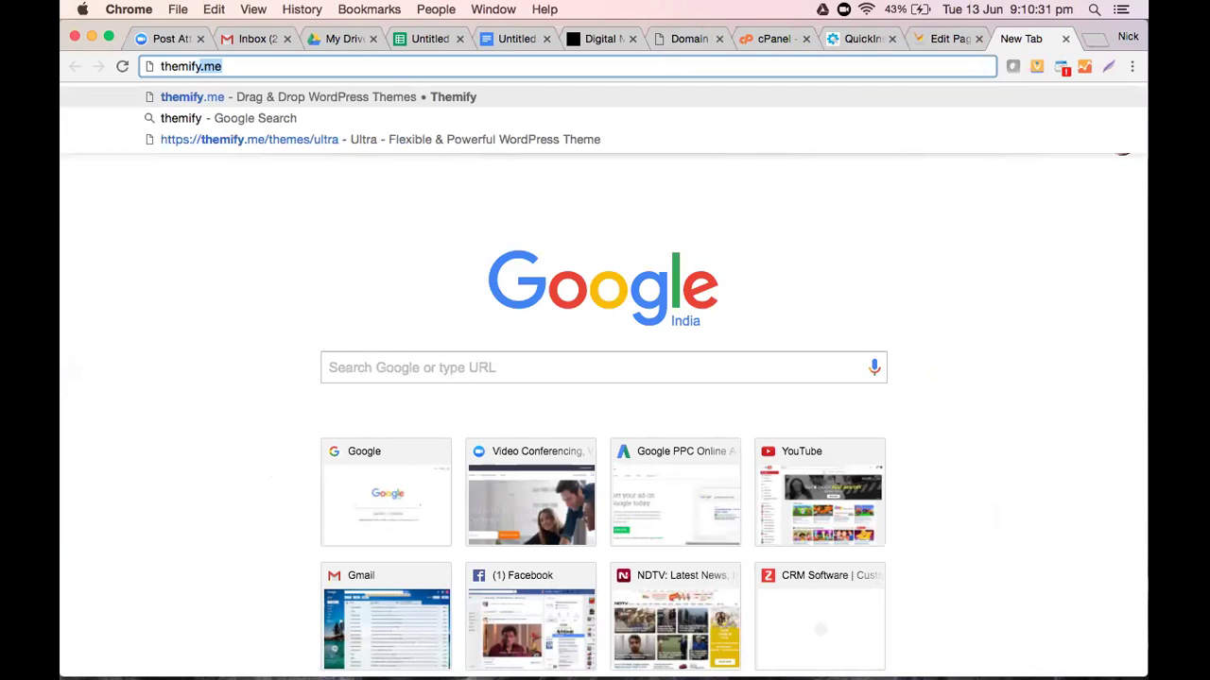
key("Return")
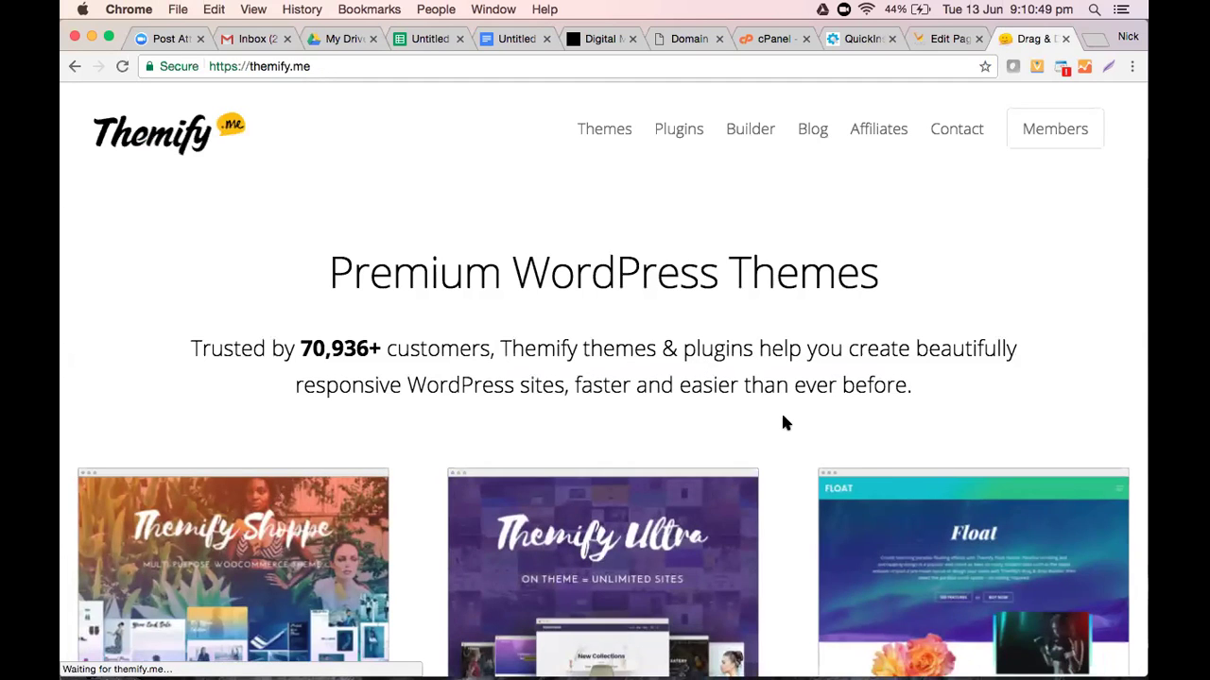
Look over the top of the themify.me homepage and highlight its site address
scroll(782, 423, "down", 10)
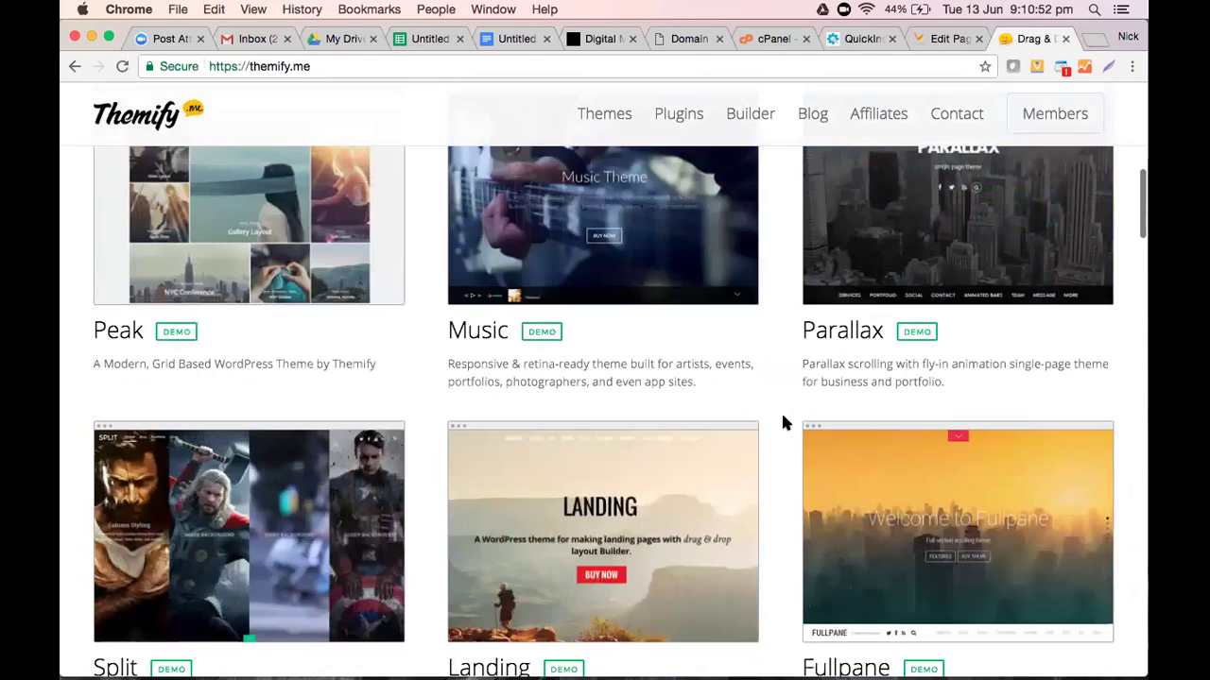
scroll(782, 423, "up", 4)
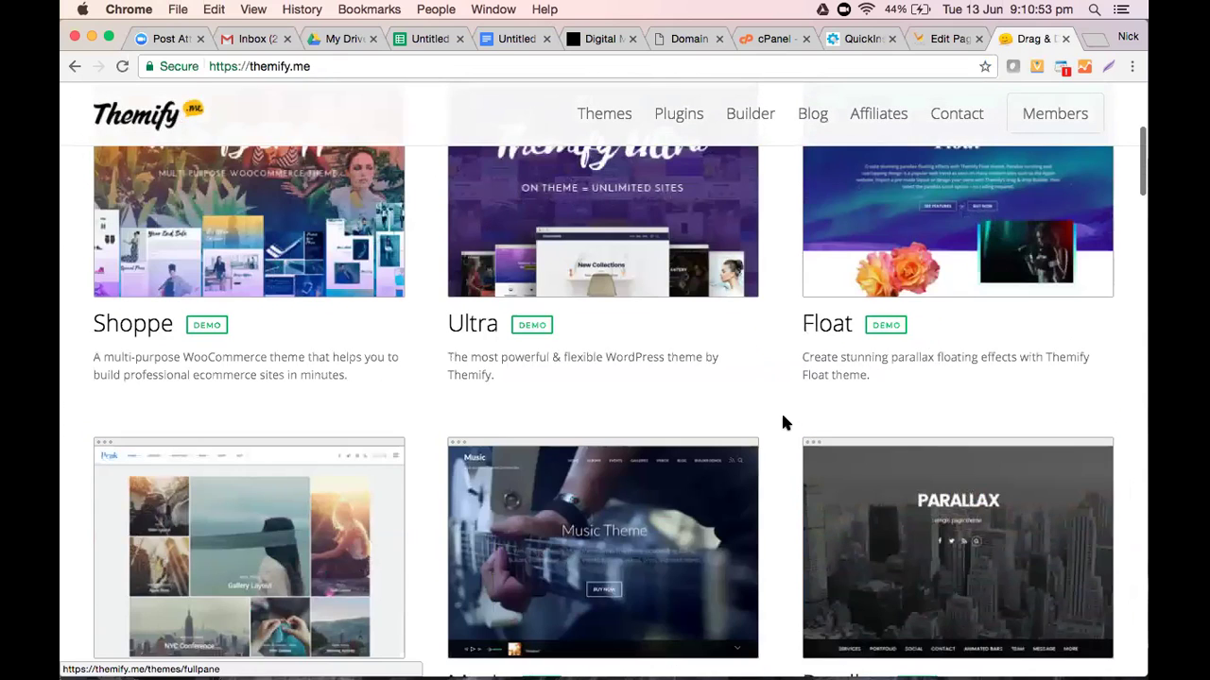
scroll(782, 422, "up", 2)
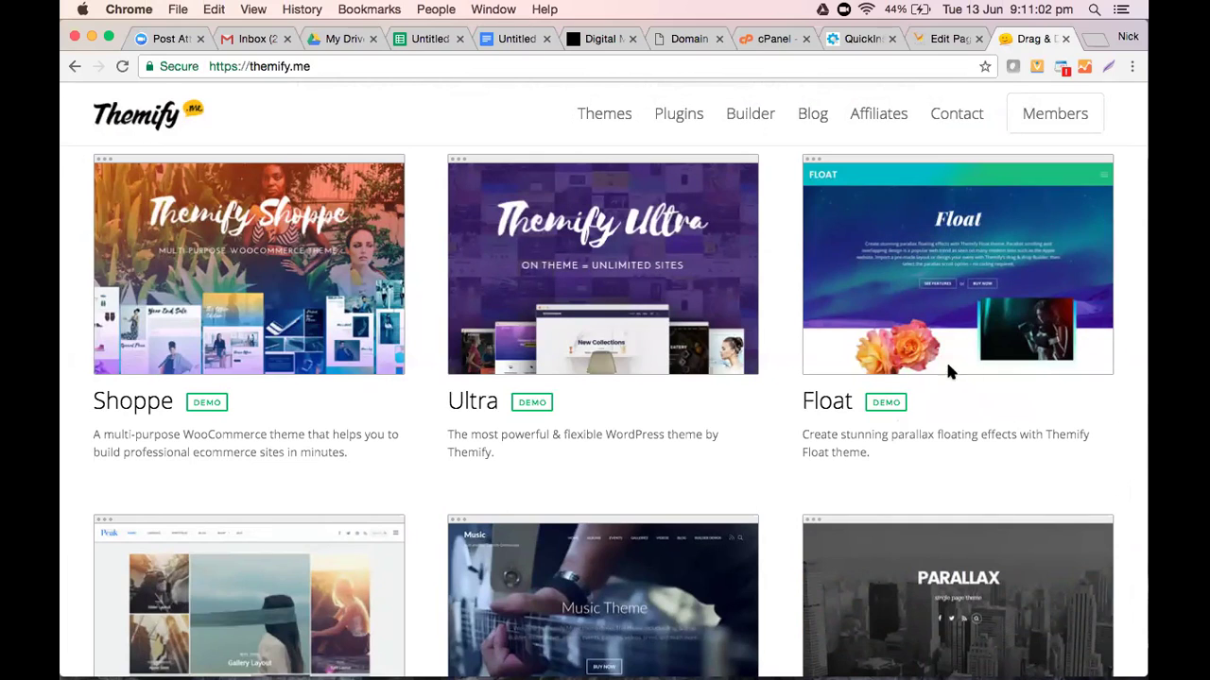
left_click(344, 69)
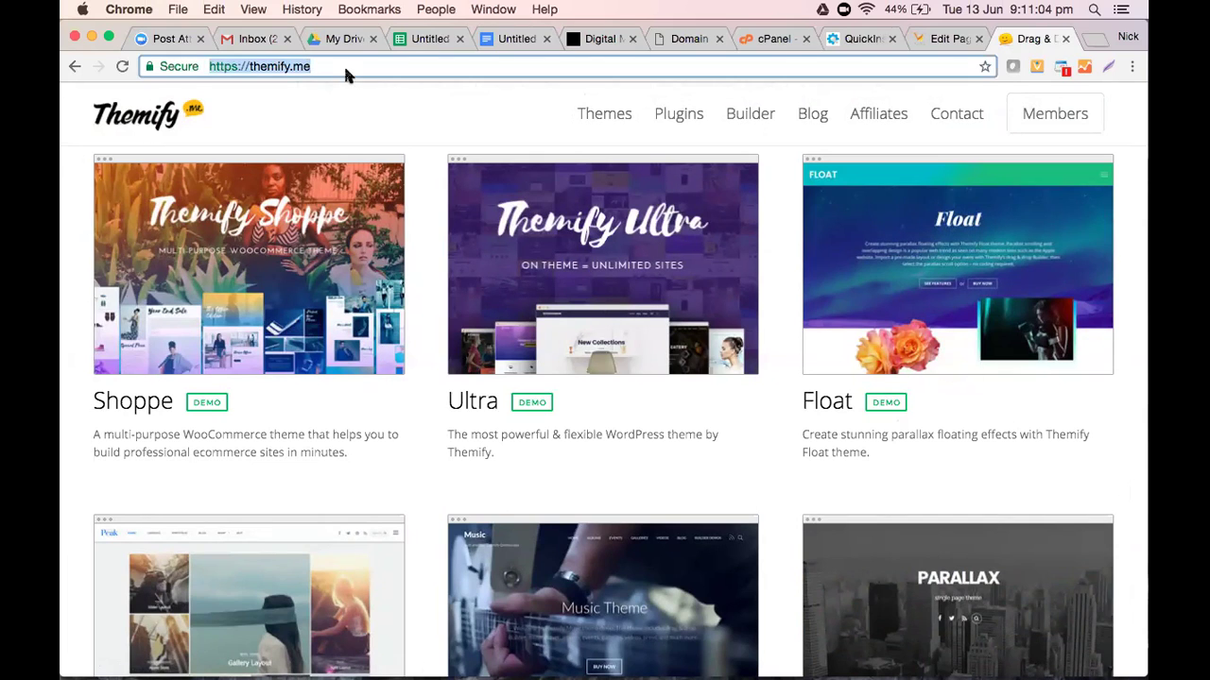
left_click(408, 127)
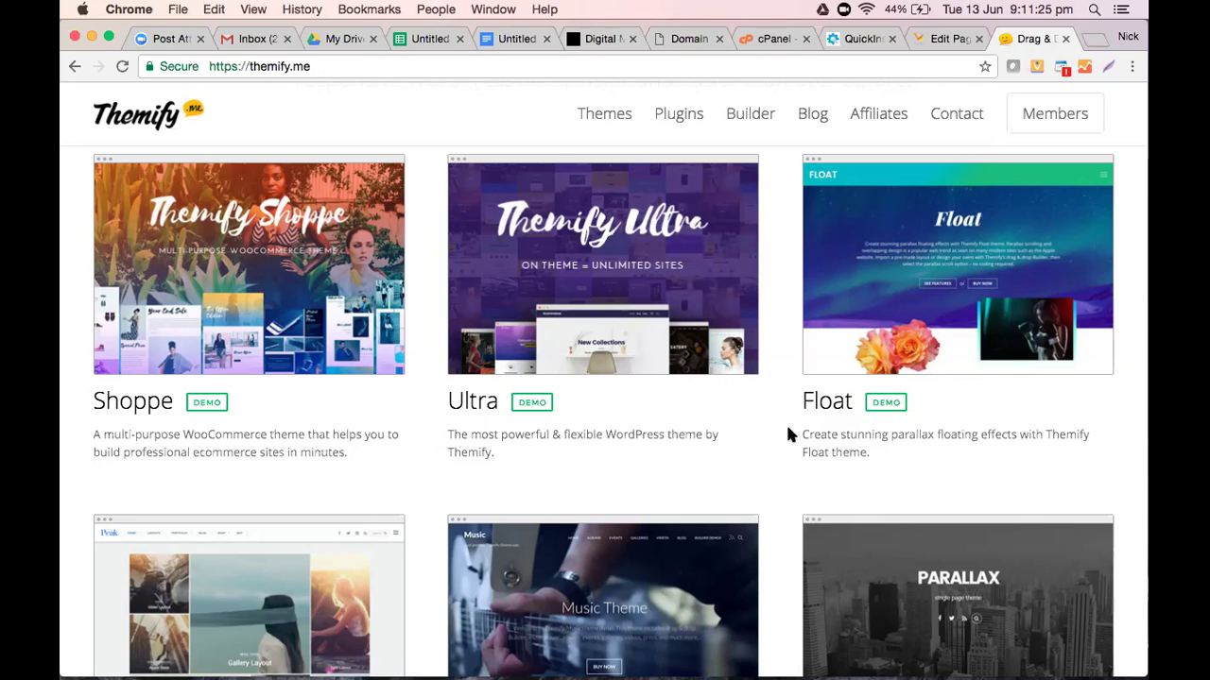
Scroll through the premium theme cards, then switch back to the WordPress Features editor
scroll(788, 433, "down", 3)
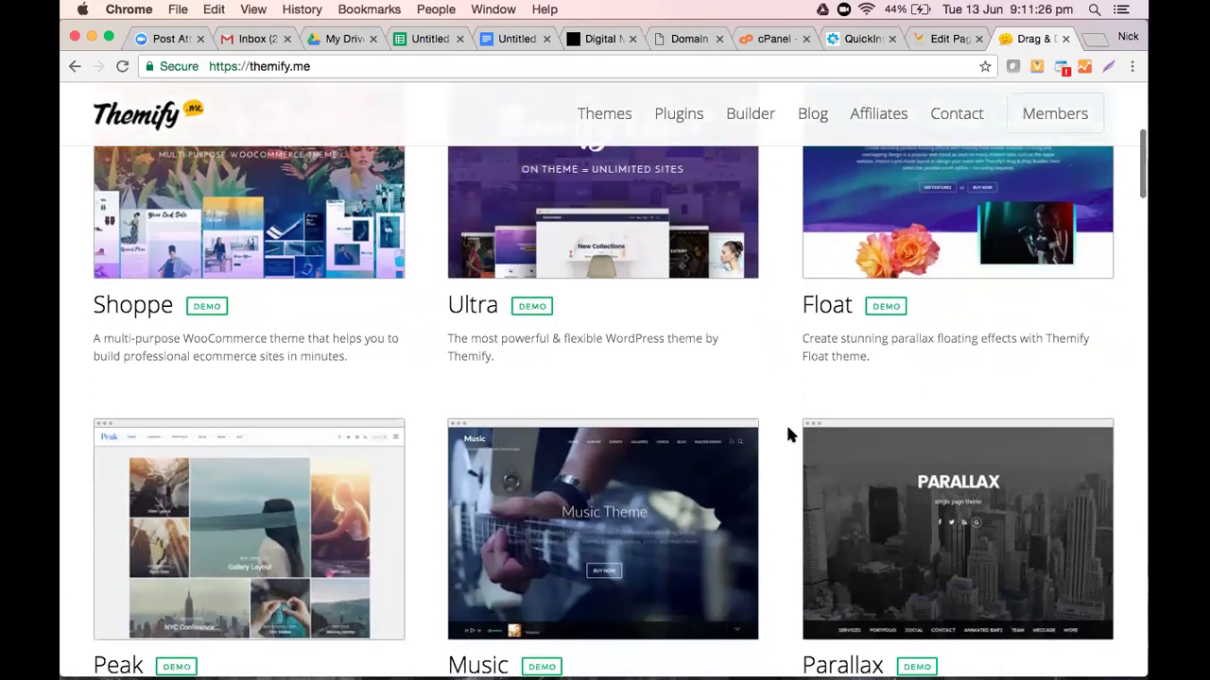
scroll(787, 432, "down", 2)
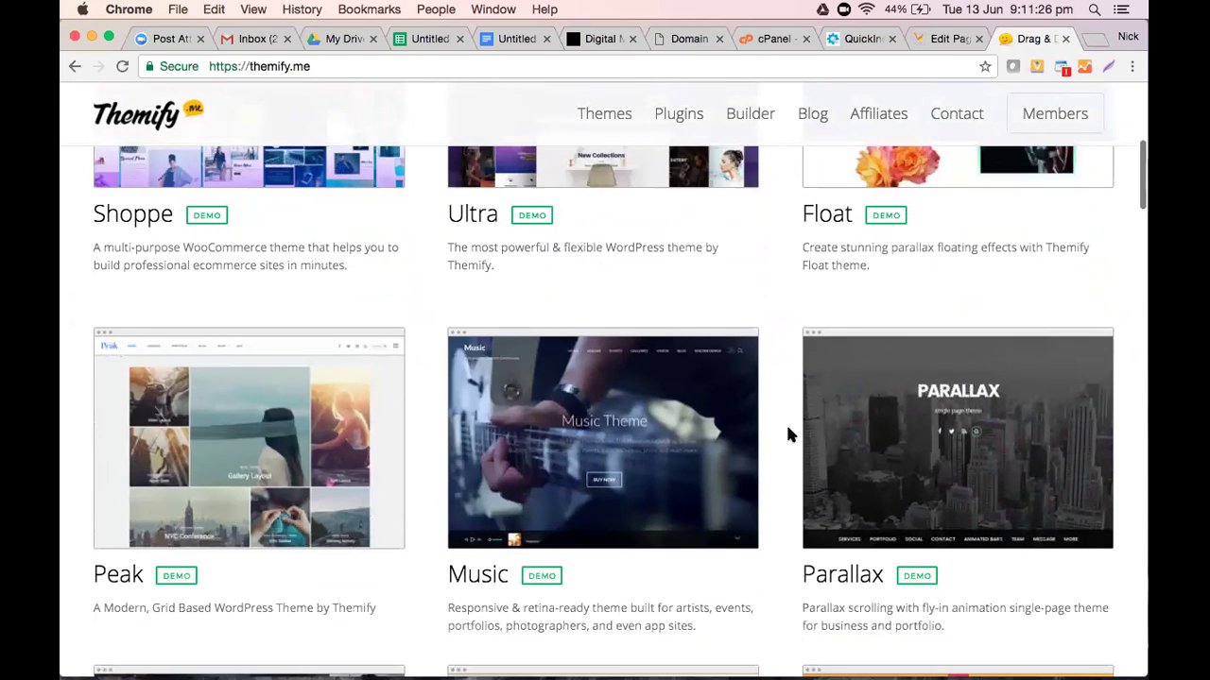
scroll(788, 432, "down", 3)
scroll(787, 433, "down", 6)
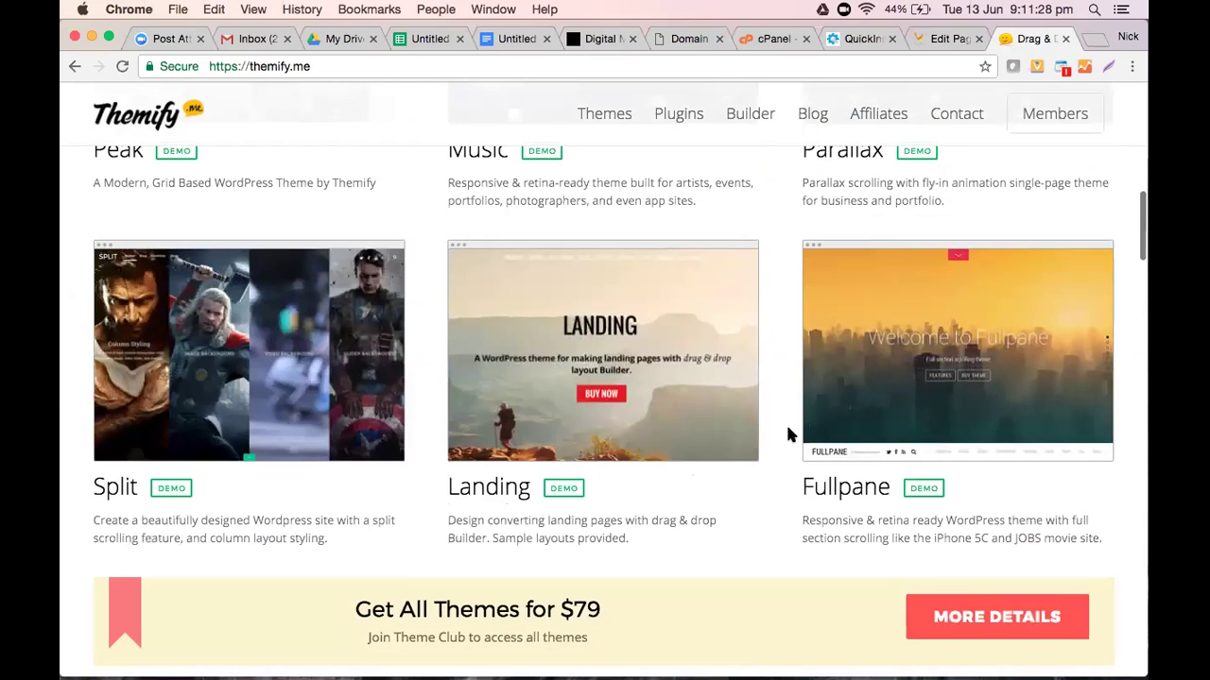
scroll(790, 435, "down", 3)
scroll(790, 435, "up", 15)
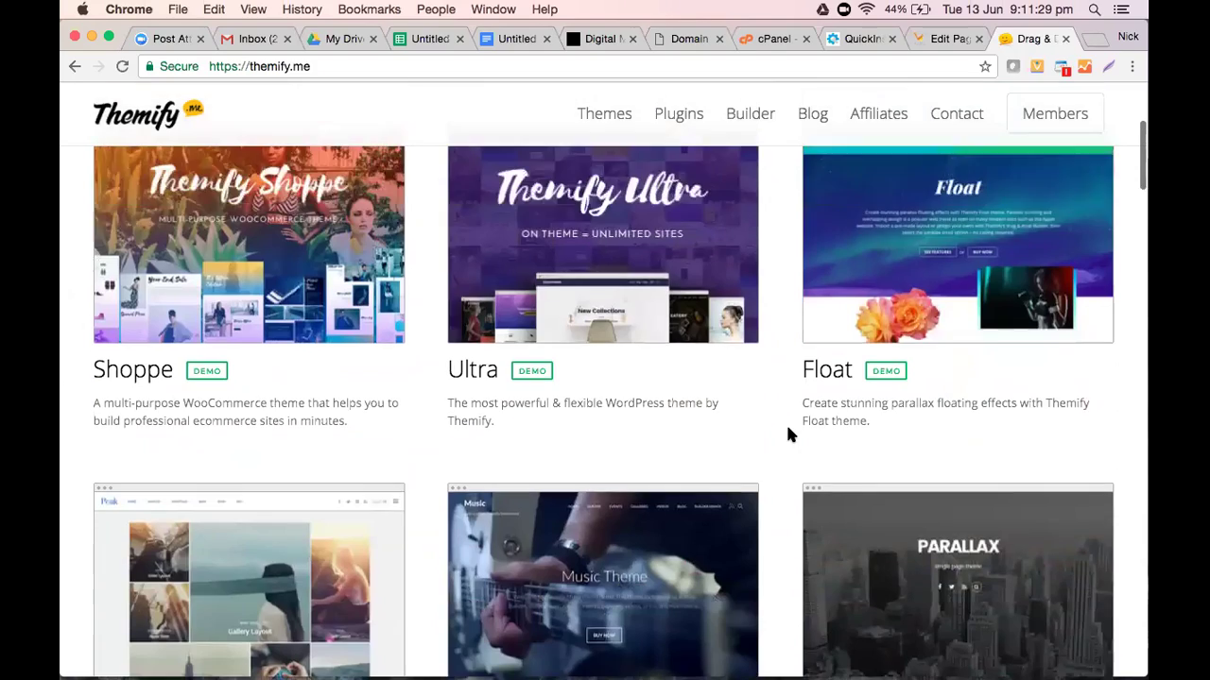
scroll(790, 418, "down", 4)
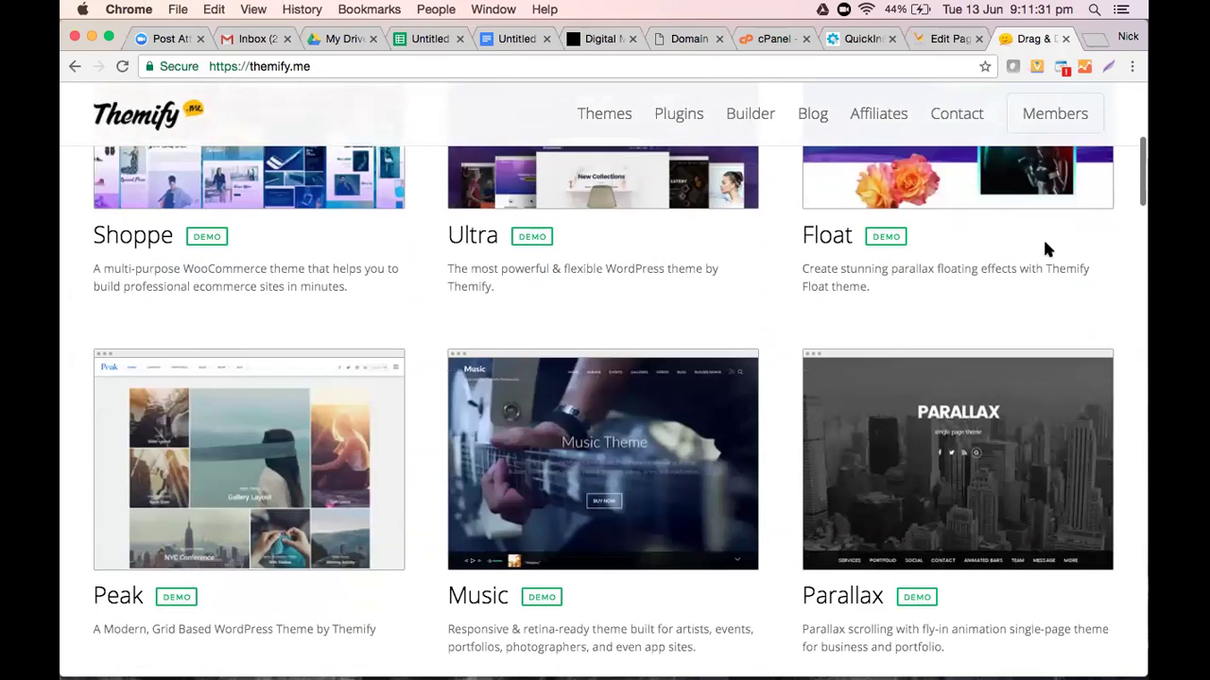
scroll(1011, 248, "down", 8)
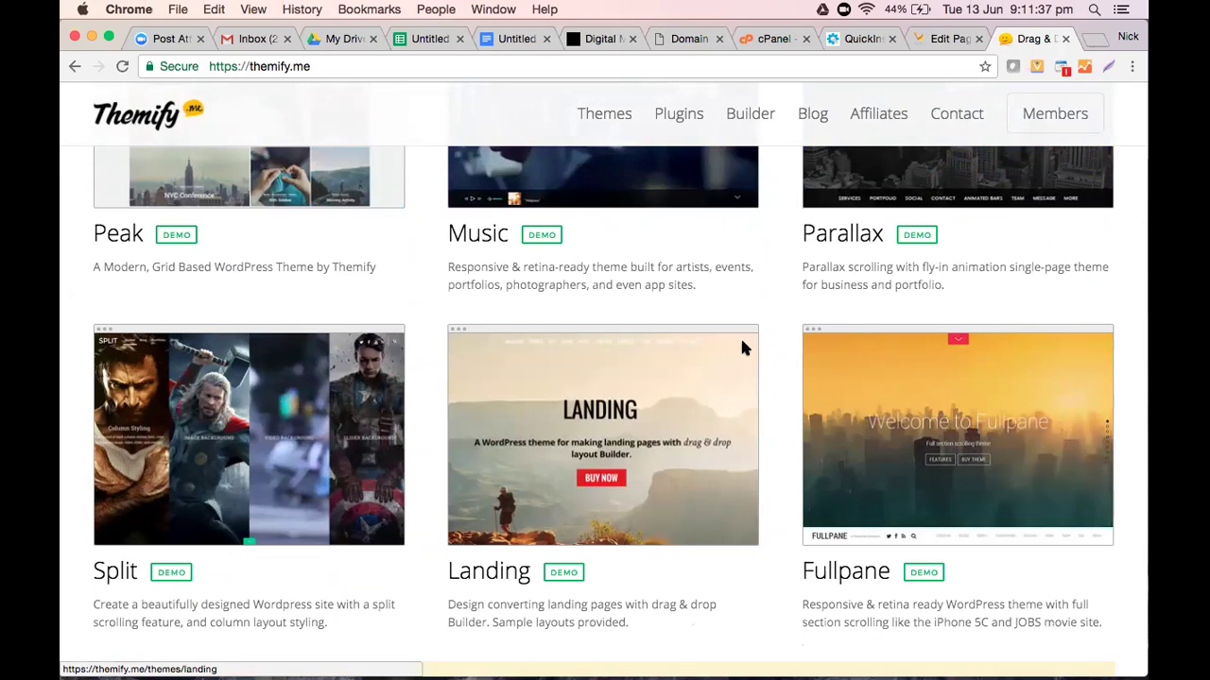
scroll(742, 349, "down", 3)
scroll(742, 349, "up", 3)
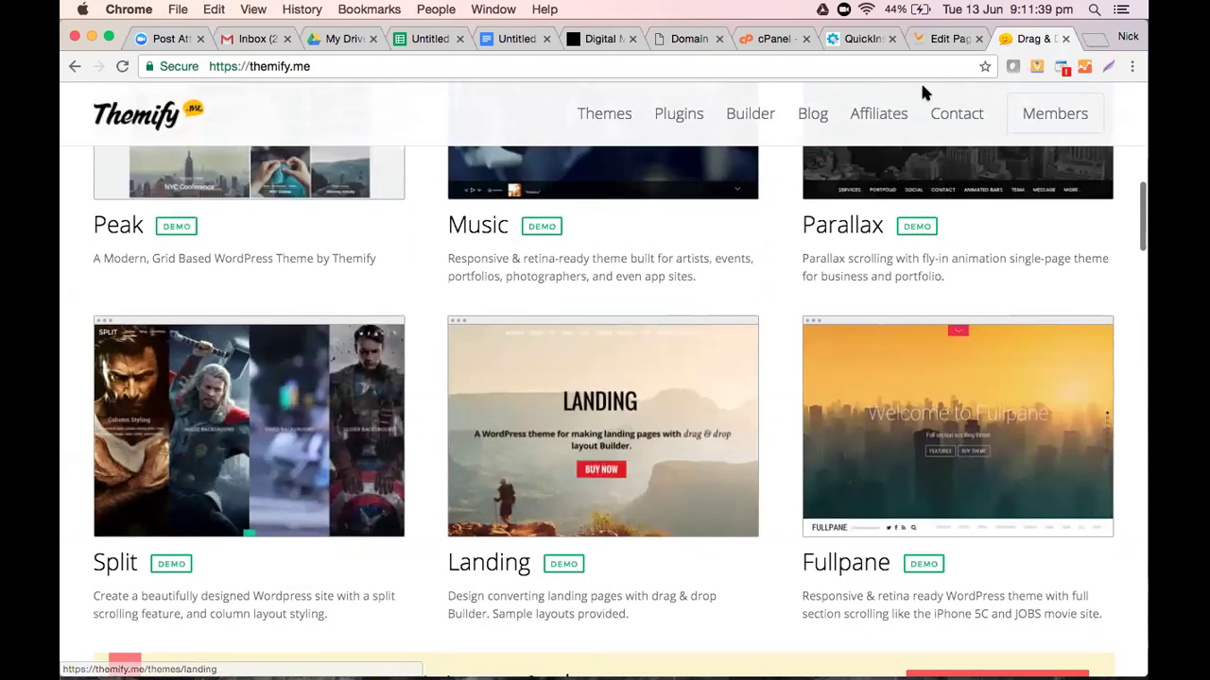
scroll(925, 92, "up", 3)
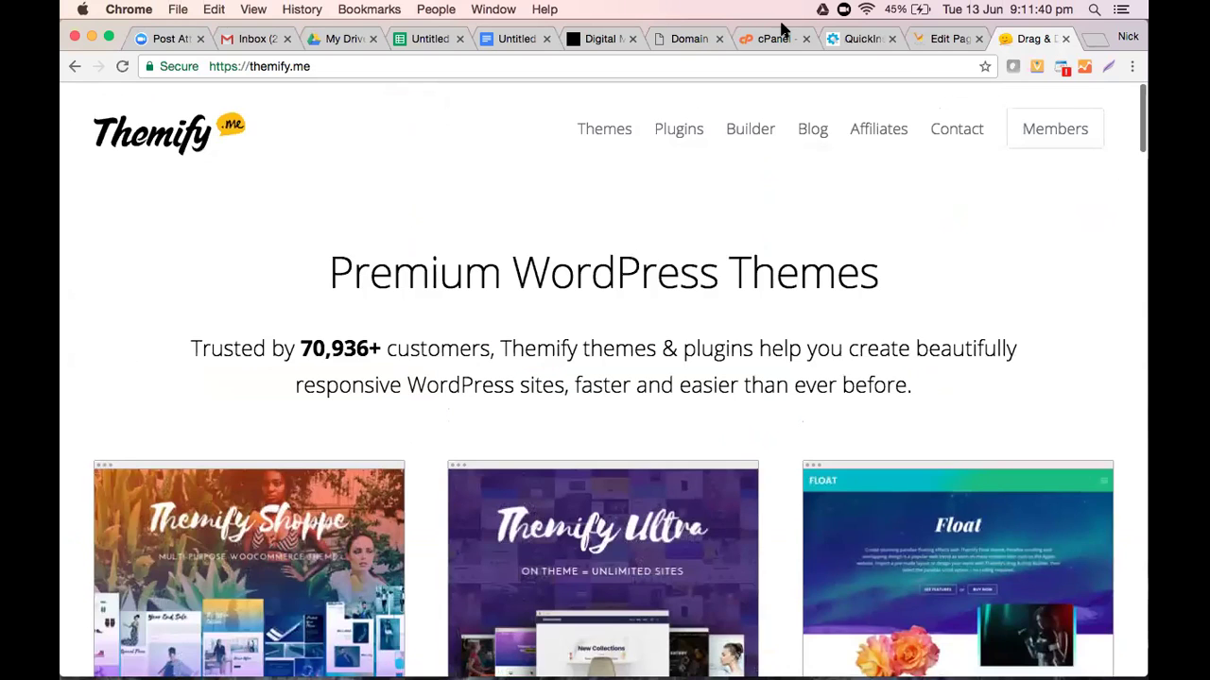
key("ctrl+shift+Tab")
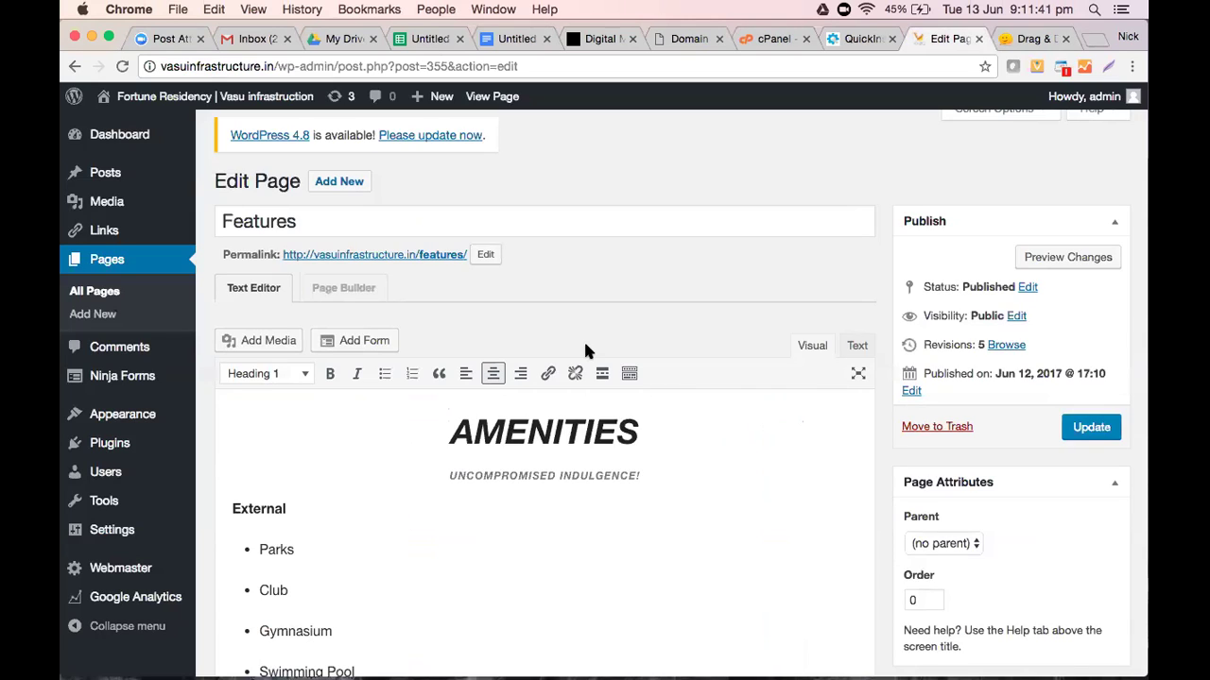
Scroll through the AMENITIES lists, clicking into the heading and Parks item, then return to Themify
scroll(586, 347, "down", 3)
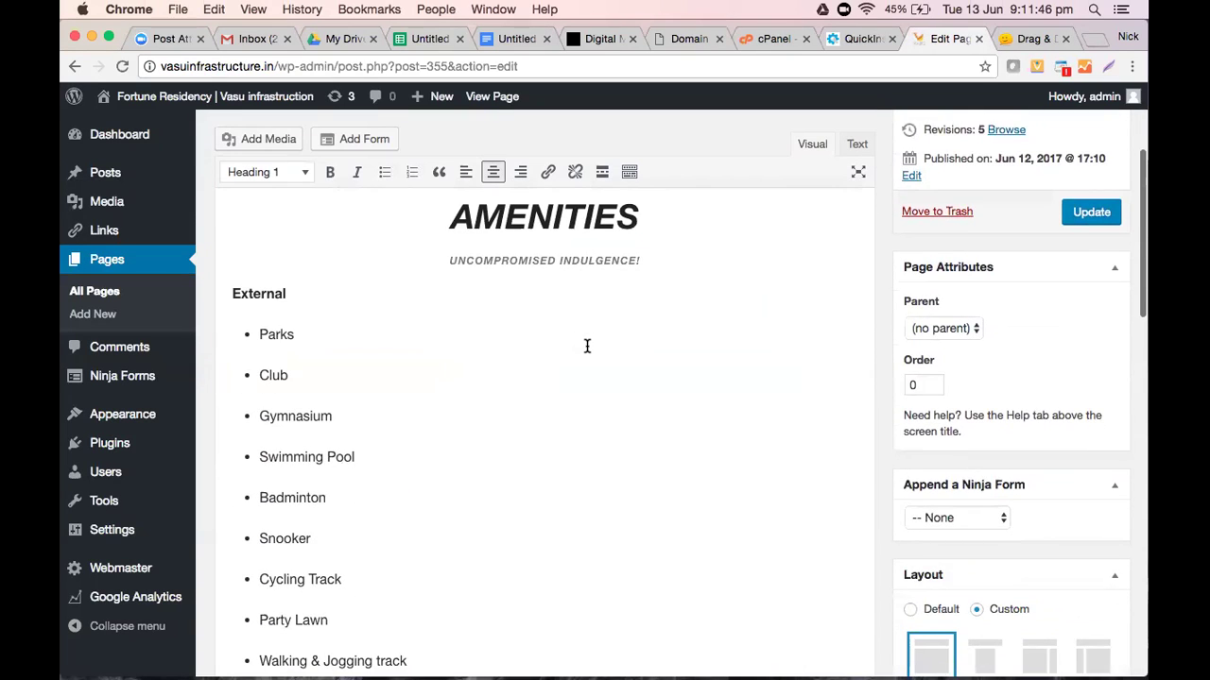
scroll(586, 346, "down", 6)
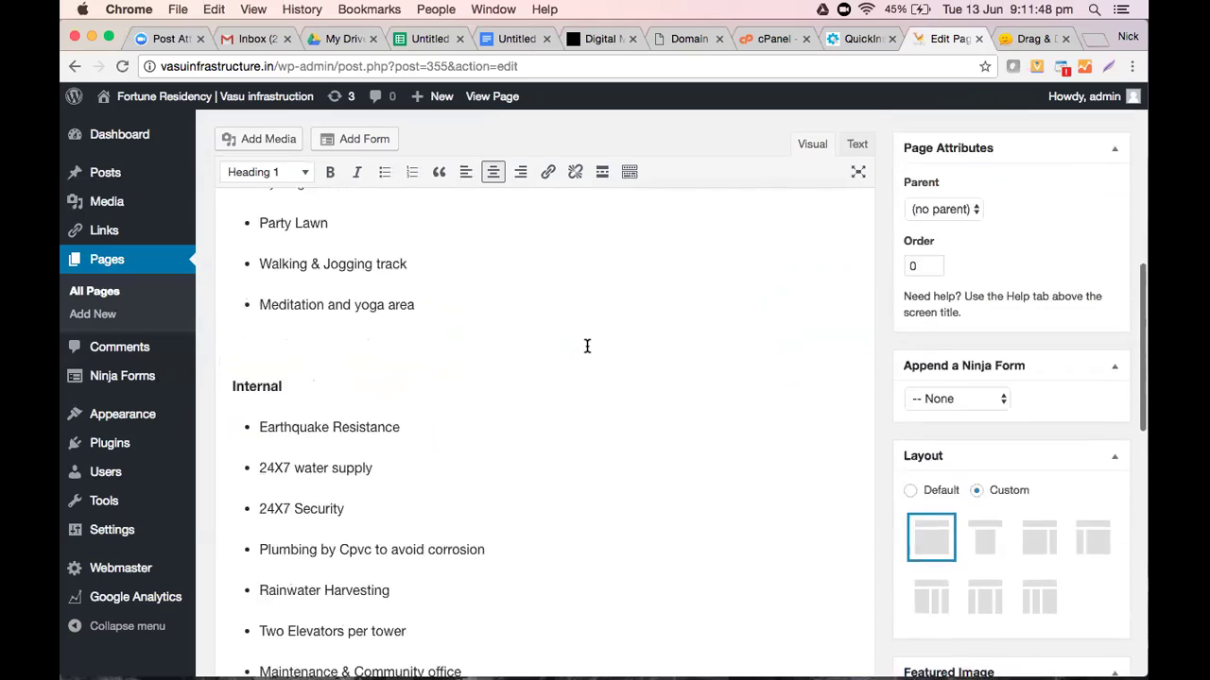
scroll(586, 345, "up", 10)
left_click(519, 459)
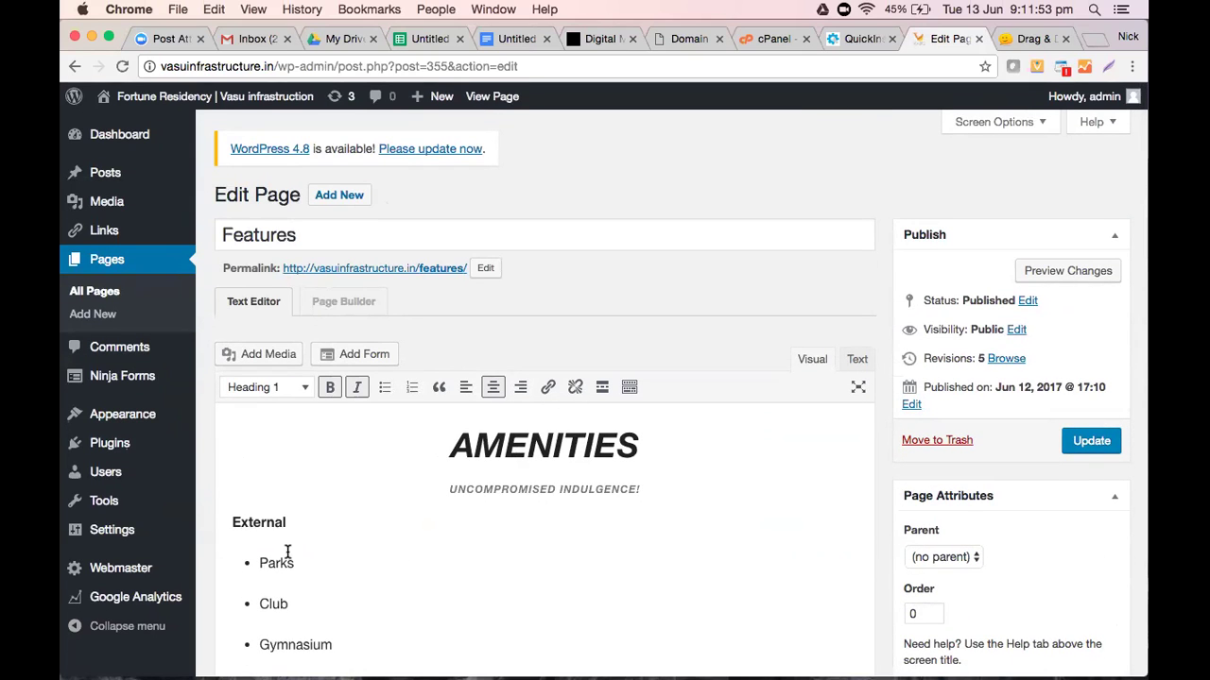
scroll(283, 548, "down", 2)
left_click(265, 460)
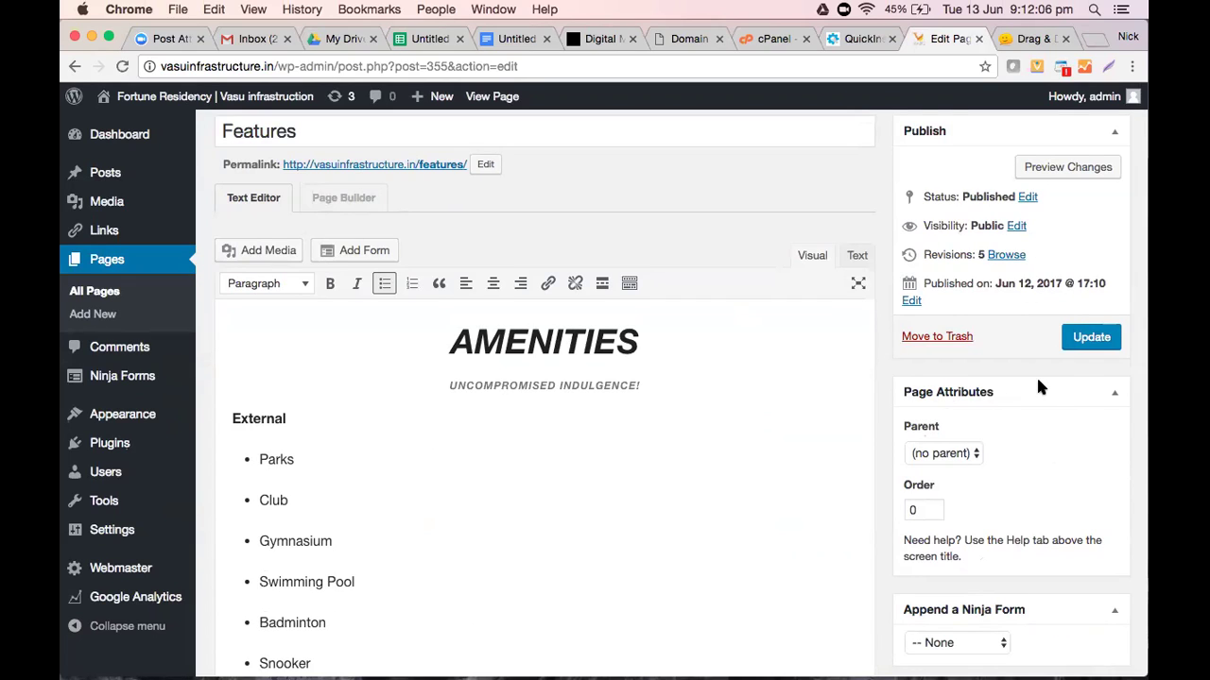
left_click(1033, 36)
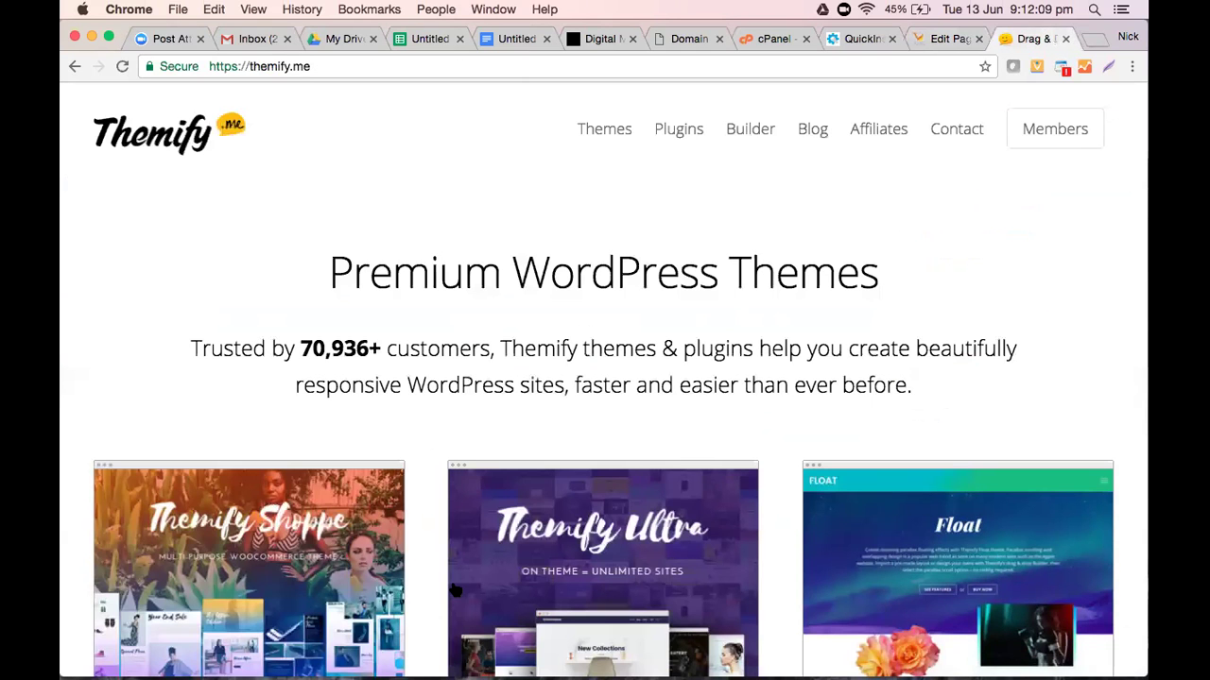
Scroll the themify.me theme grid and open the Ultra theme's page
scroll(913, 481, "down", 3)
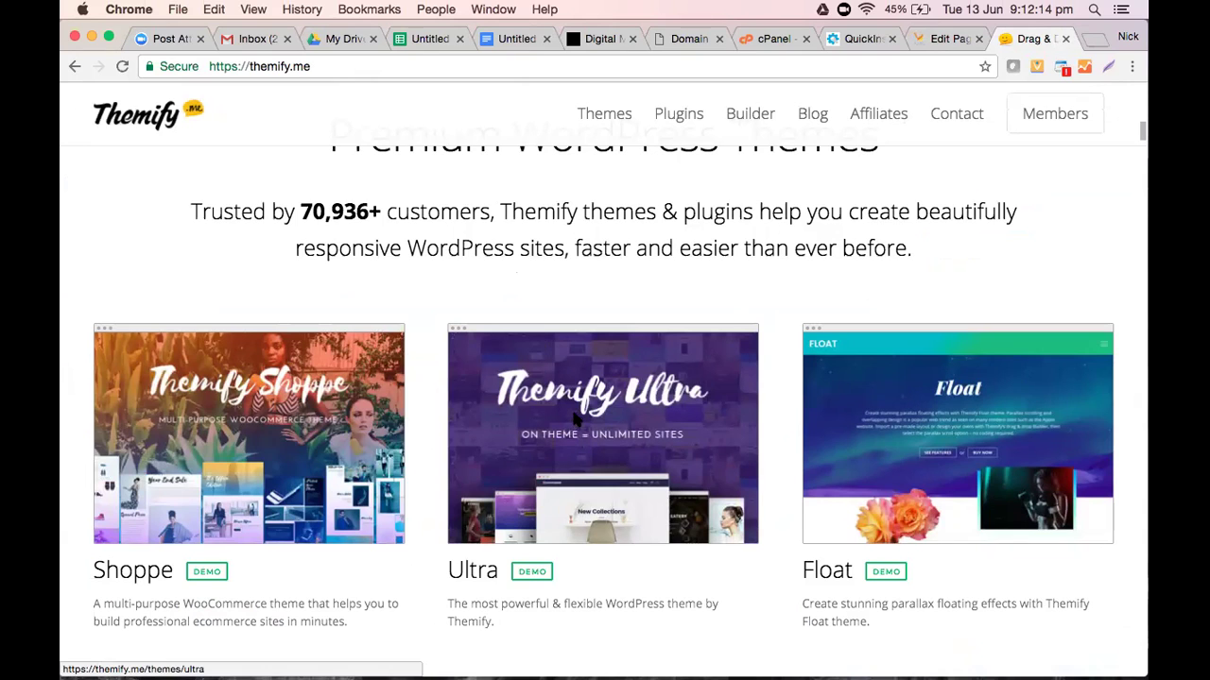
scroll(572, 419, "down", 4)
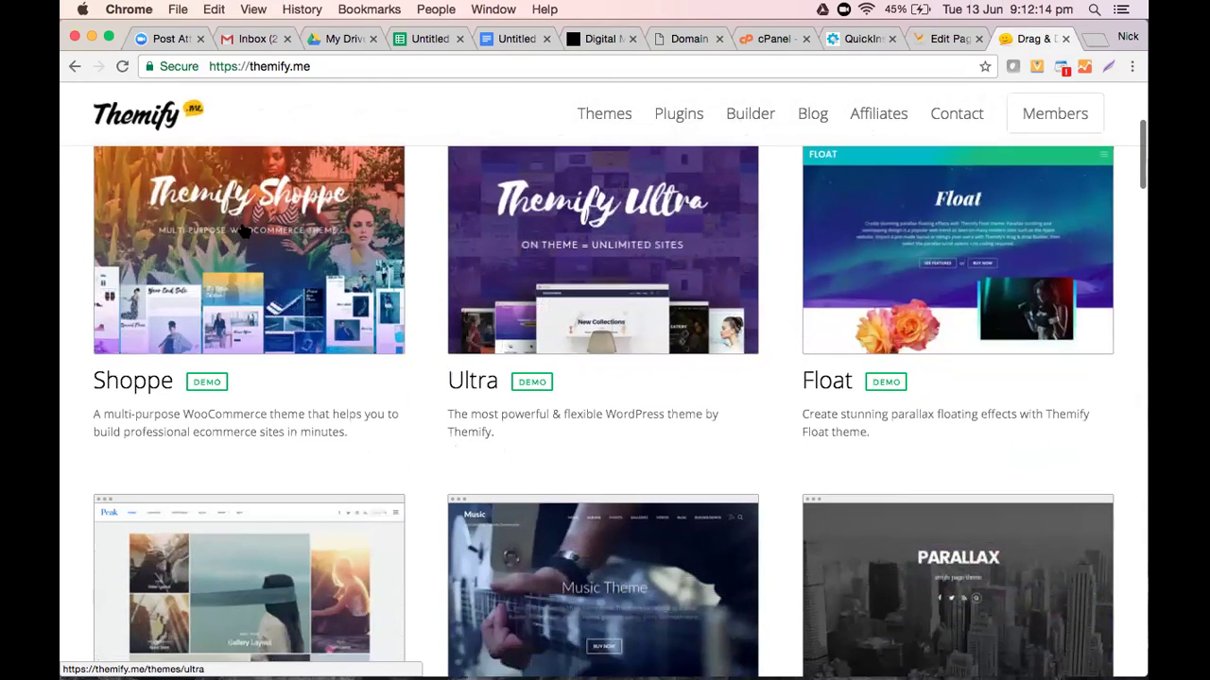
scroll(579, 426, "down", 3)
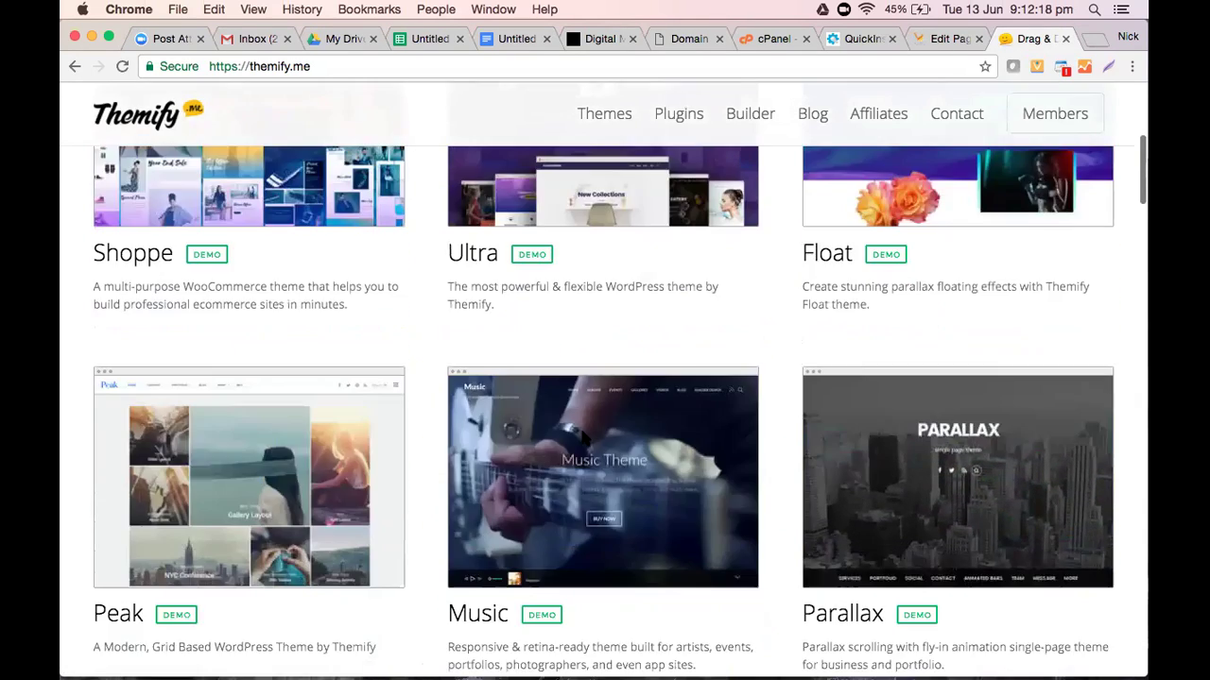
scroll(579, 425, "down", 6)
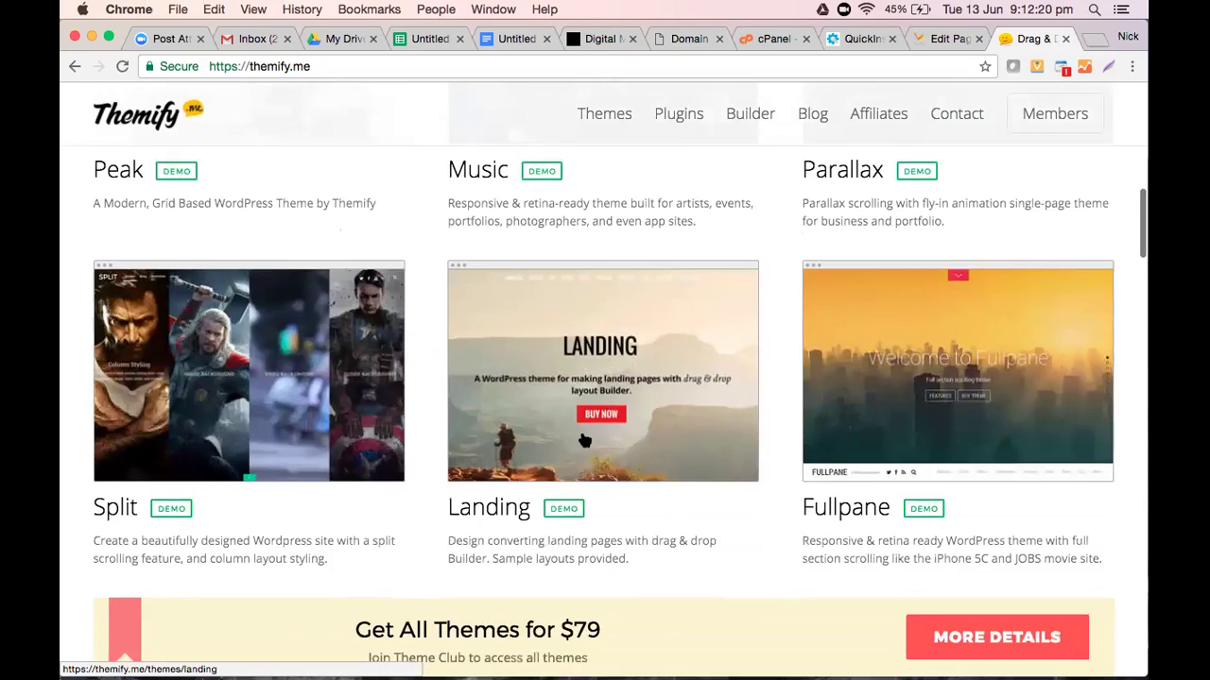
scroll(583, 440, "down", 3)
scroll(580, 425, "up", 8)
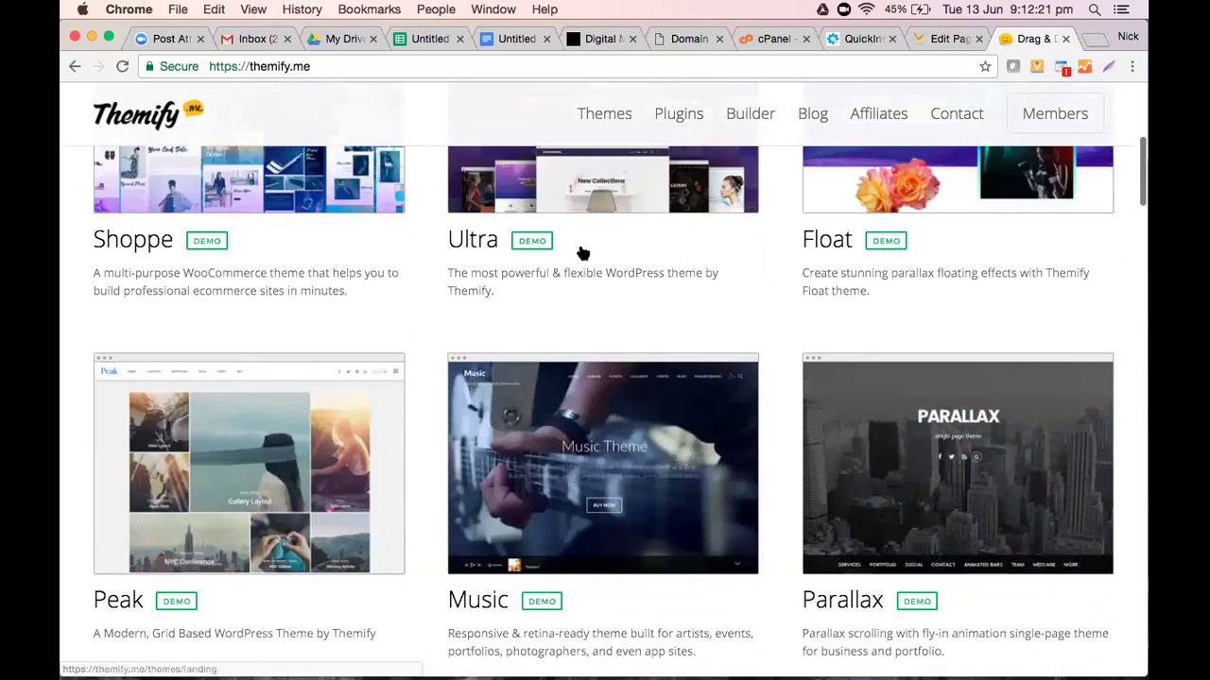
scroll(583, 254, "up", 2)
left_click(583, 253)
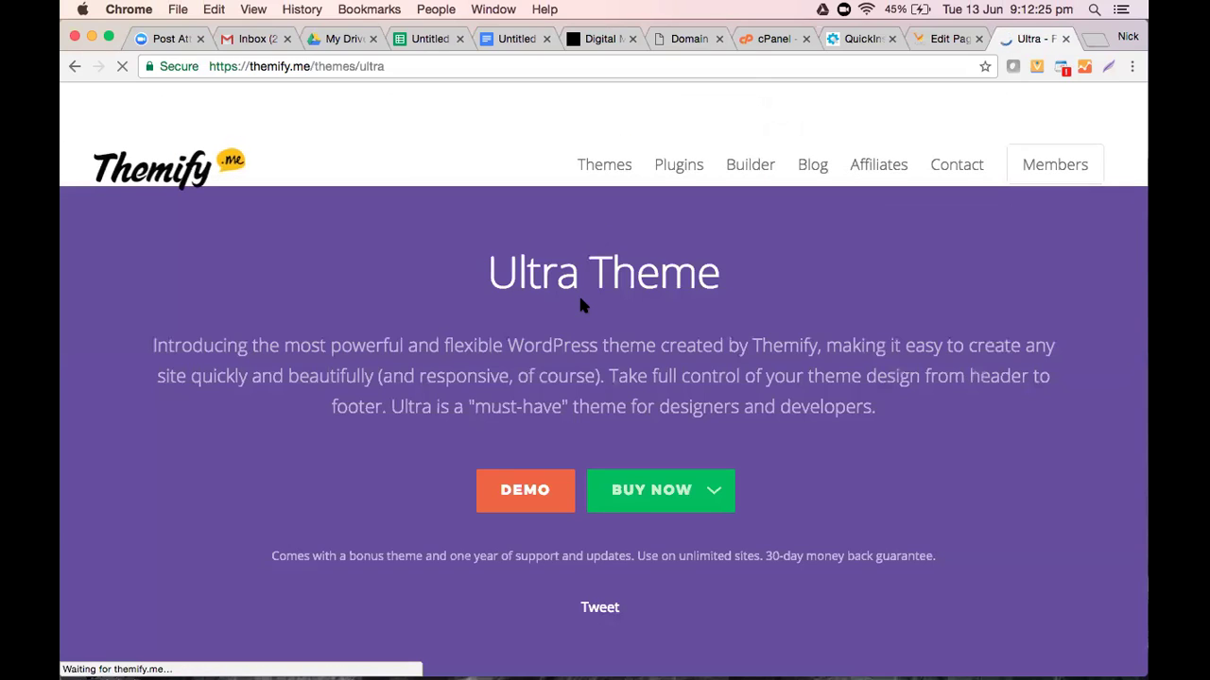
Browse the Ultra theme's ready-made demo sites on the Themify page
scroll(583, 476, "down", 5)
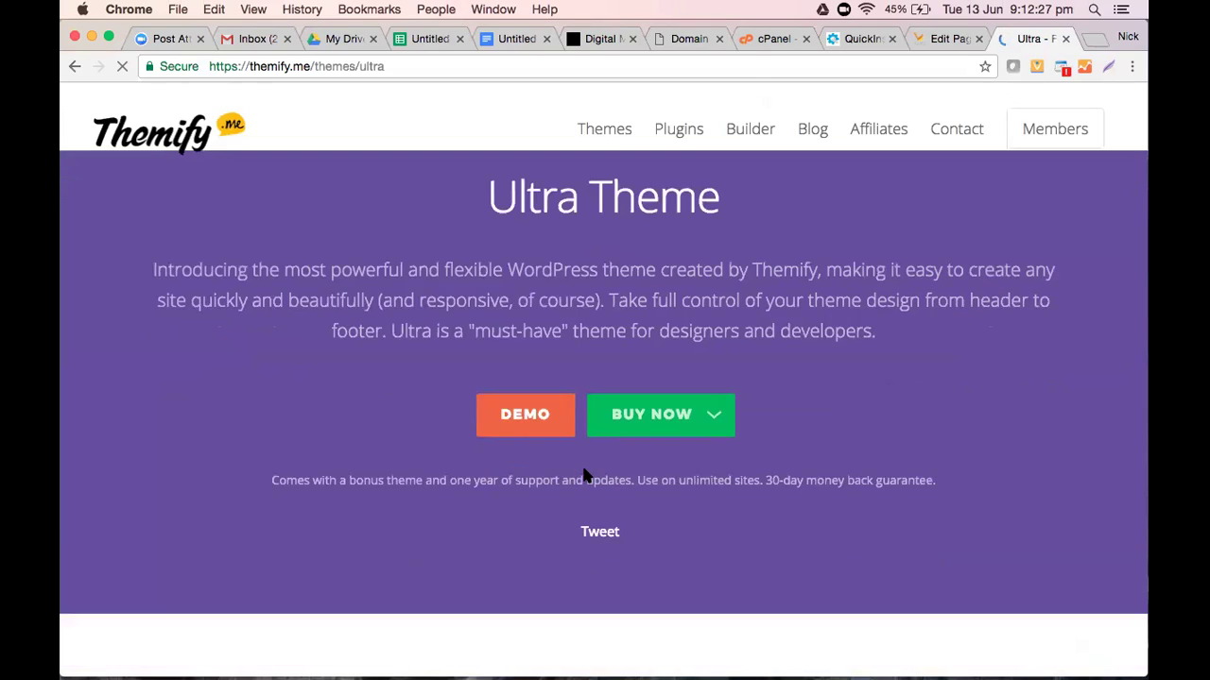
scroll(583, 475, "down", 10)
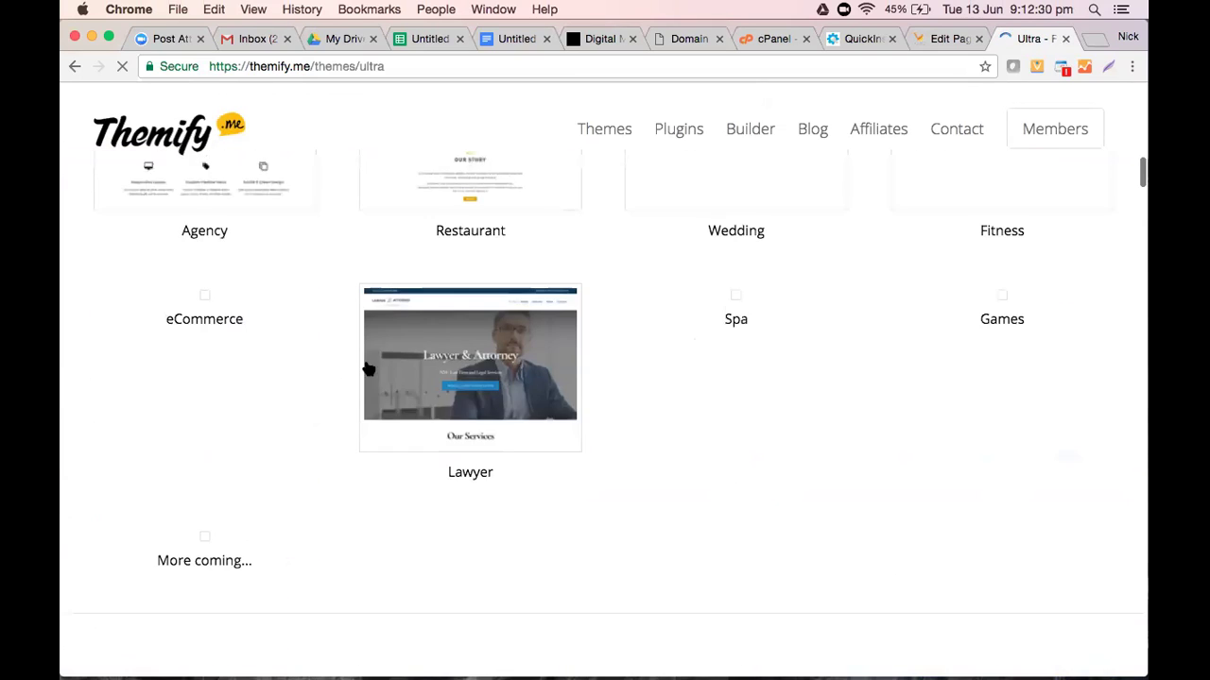
scroll(568, 340, "up", 2)
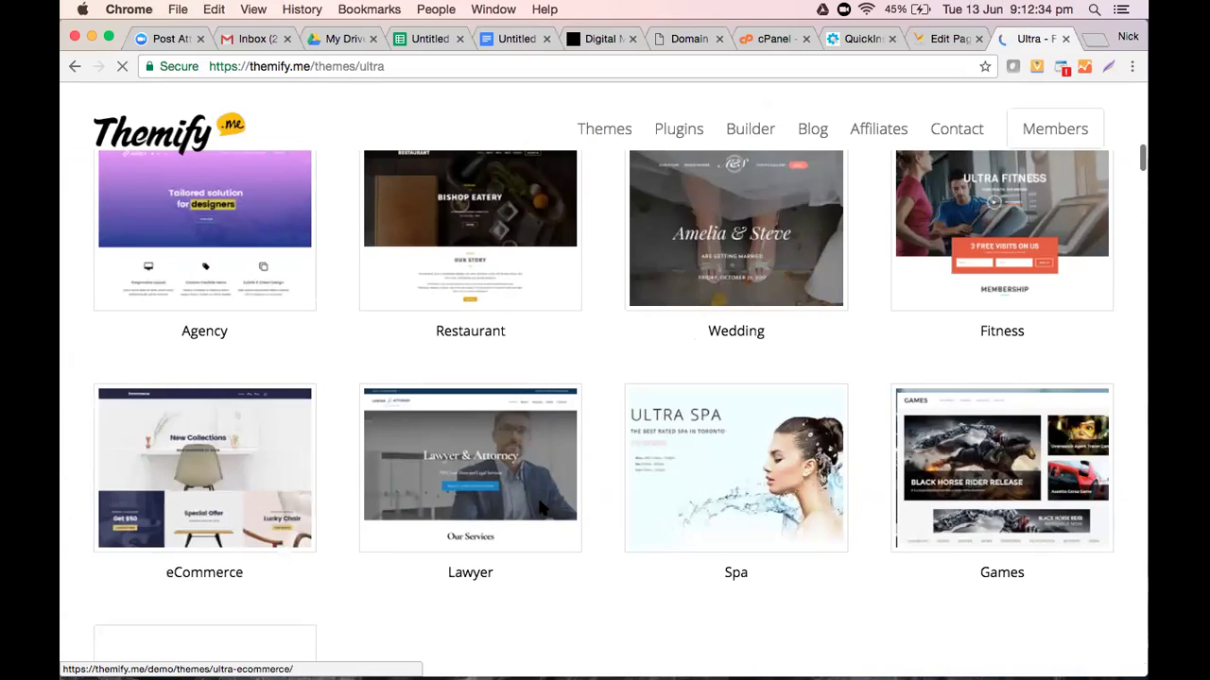
scroll(538, 503, "down", 5)
scroll(537, 501, "down", 2)
scroll(534, 501, "up", 10)
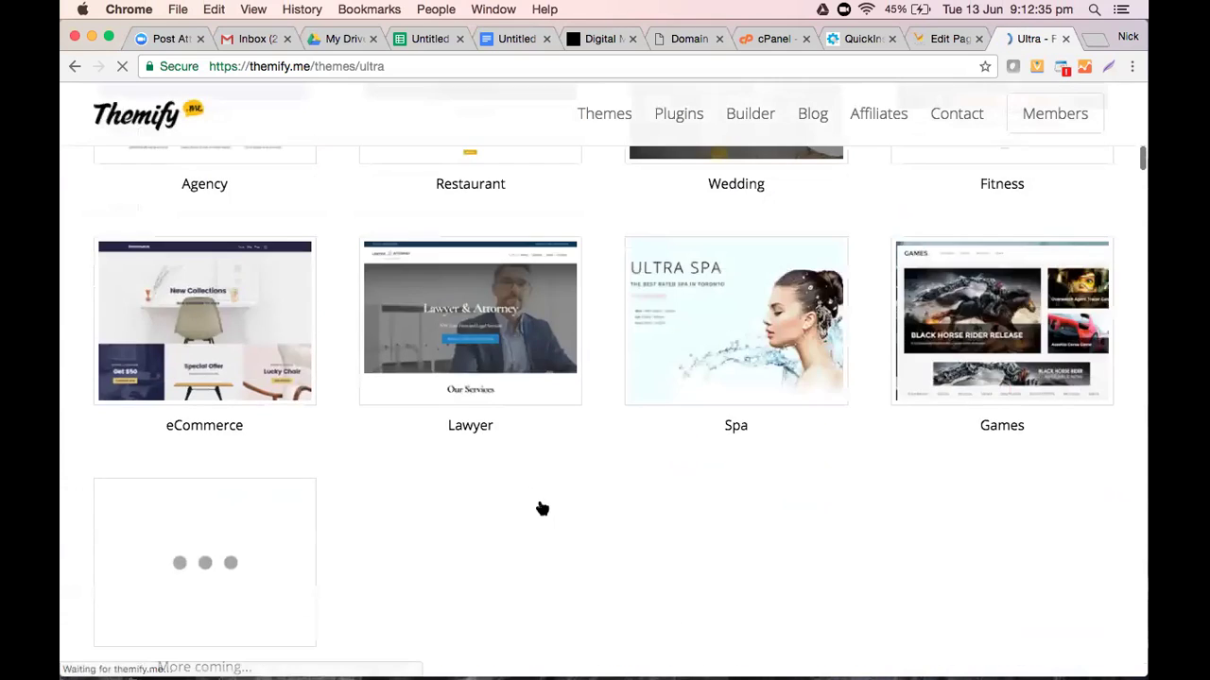
scroll(510, 493, "down", 10)
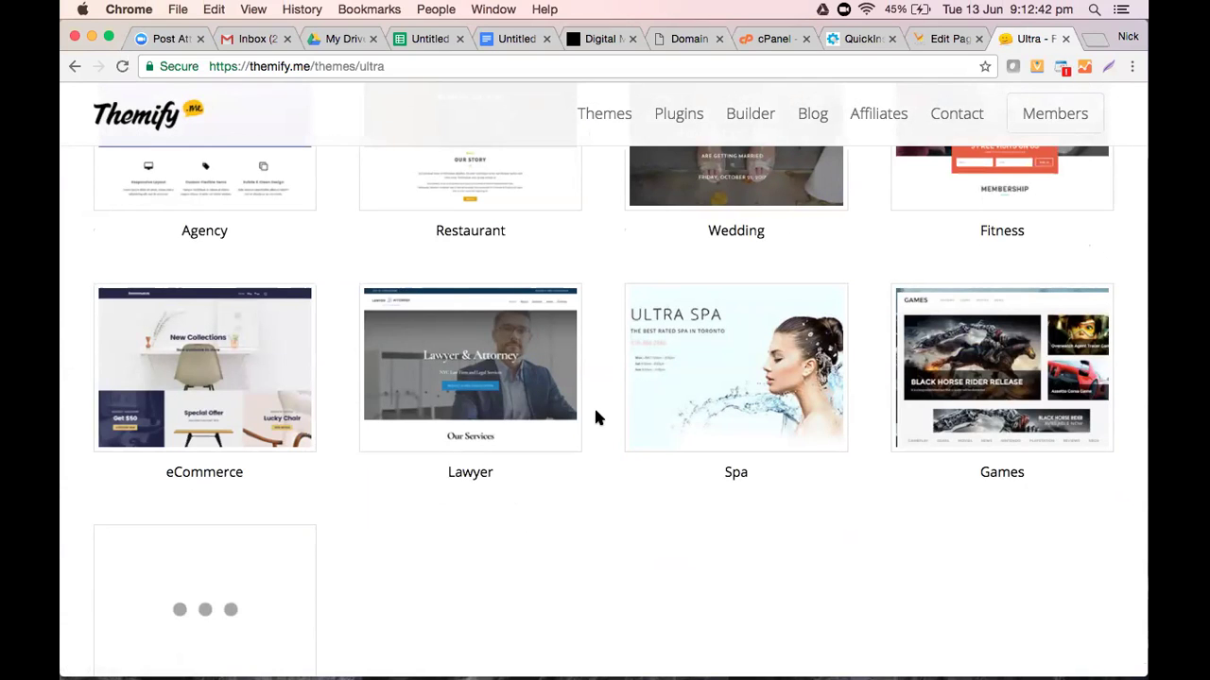
scroll(594, 405, "up", 3)
scroll(593, 418, "up", 10)
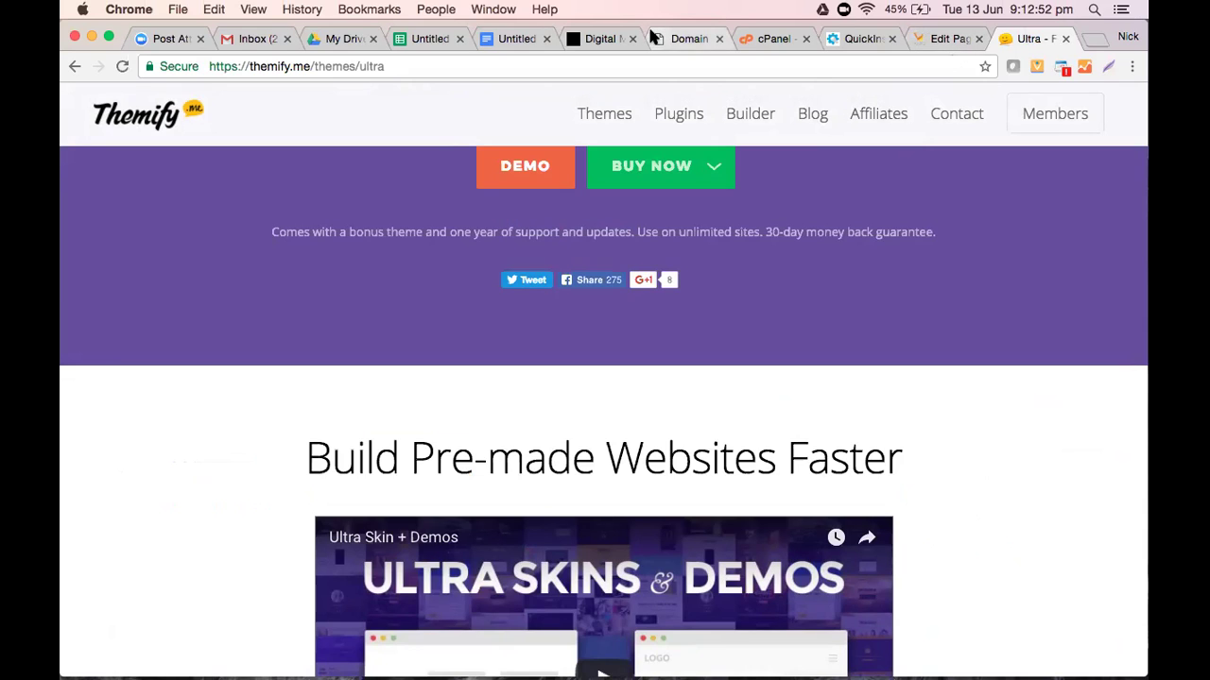
Show recent Google Drive files and open the Wordpress Based Website.docx guide
left_click(332, 41)
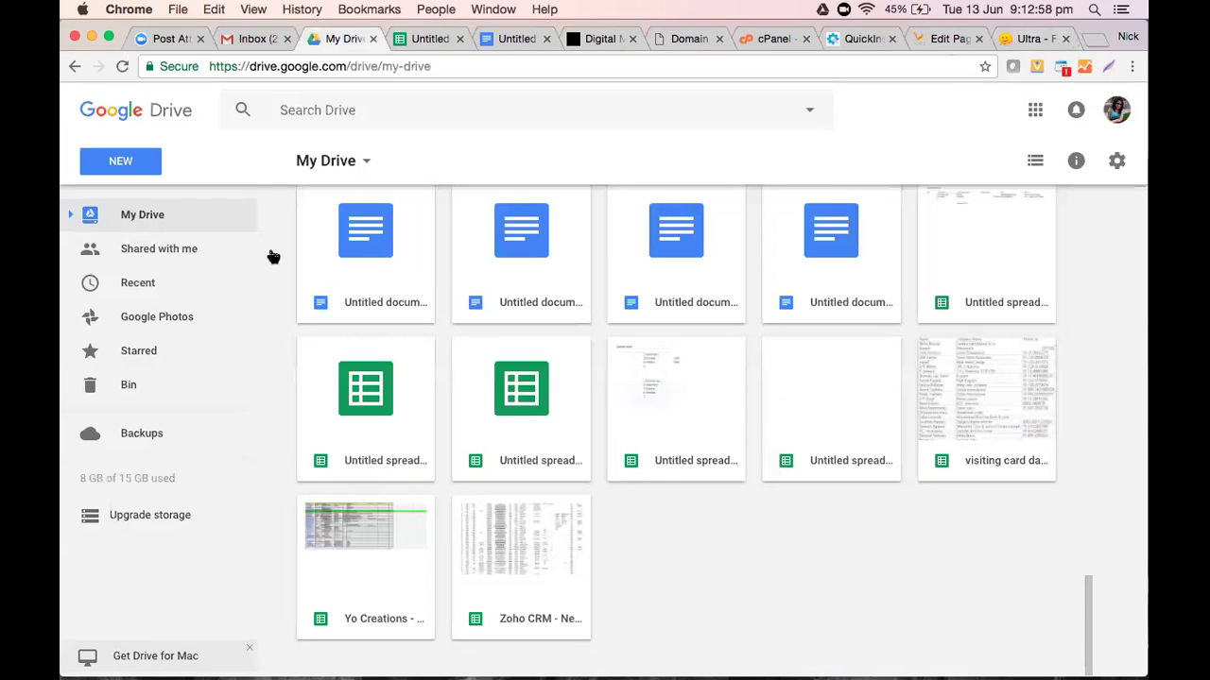
left_click(156, 279)
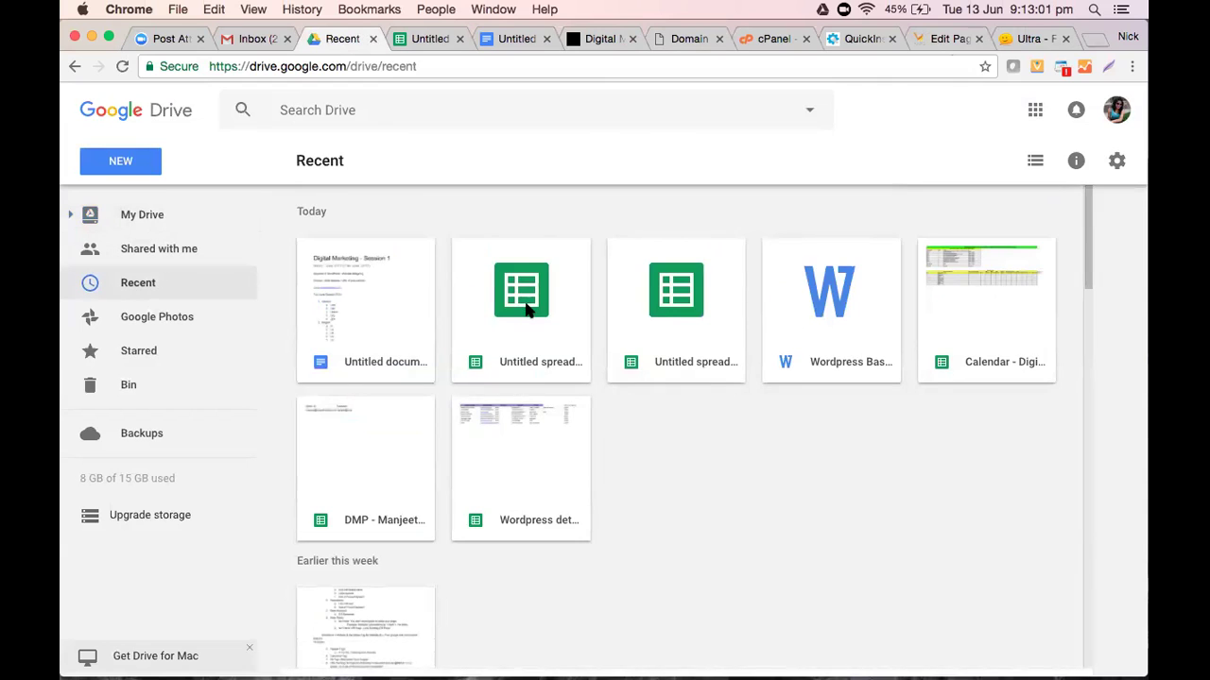
left_click(529, 305)
double_click(840, 324)
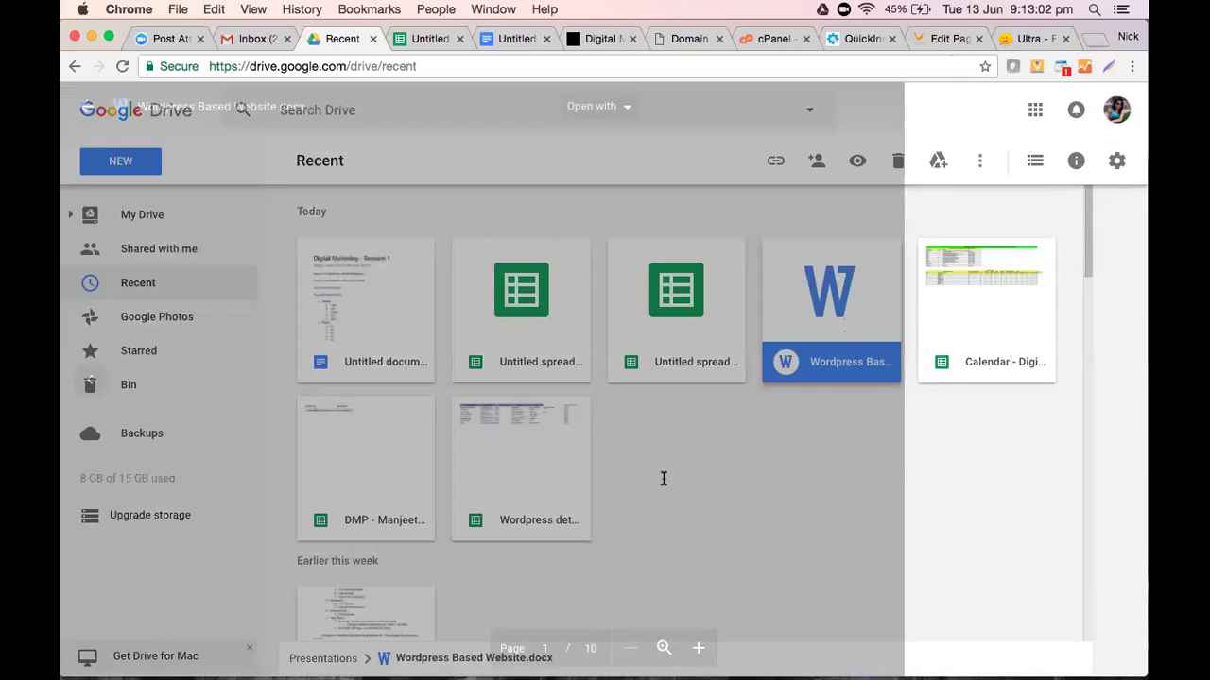
Read the Wordpress Based Website.docx guide down to step 8, uploading the theme, then return to WordPress
scroll(659, 466, "down", 10)
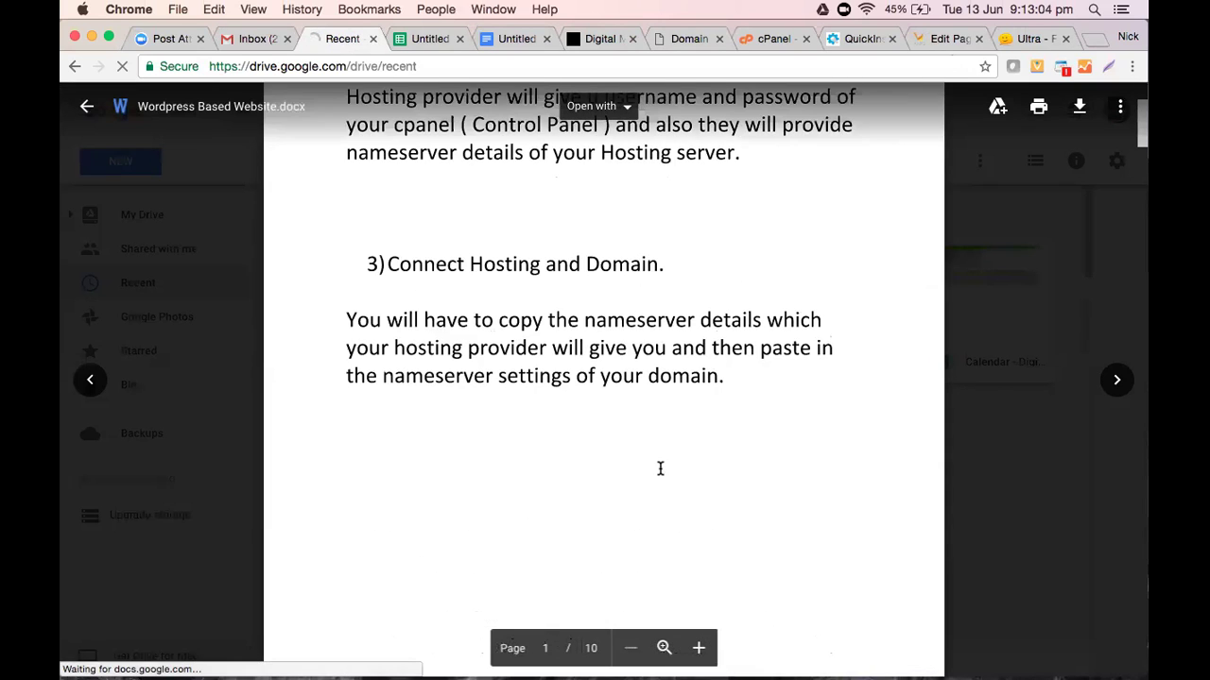
scroll(659, 470, "down", 10)
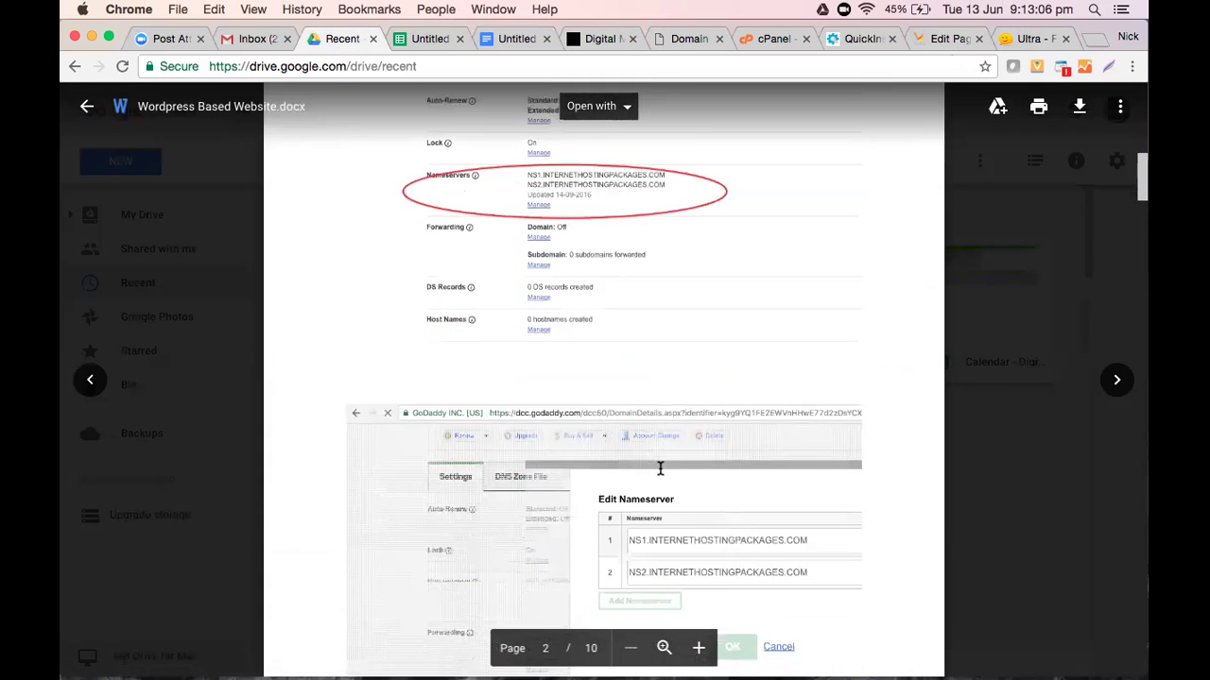
scroll(659, 469, "down", 10)
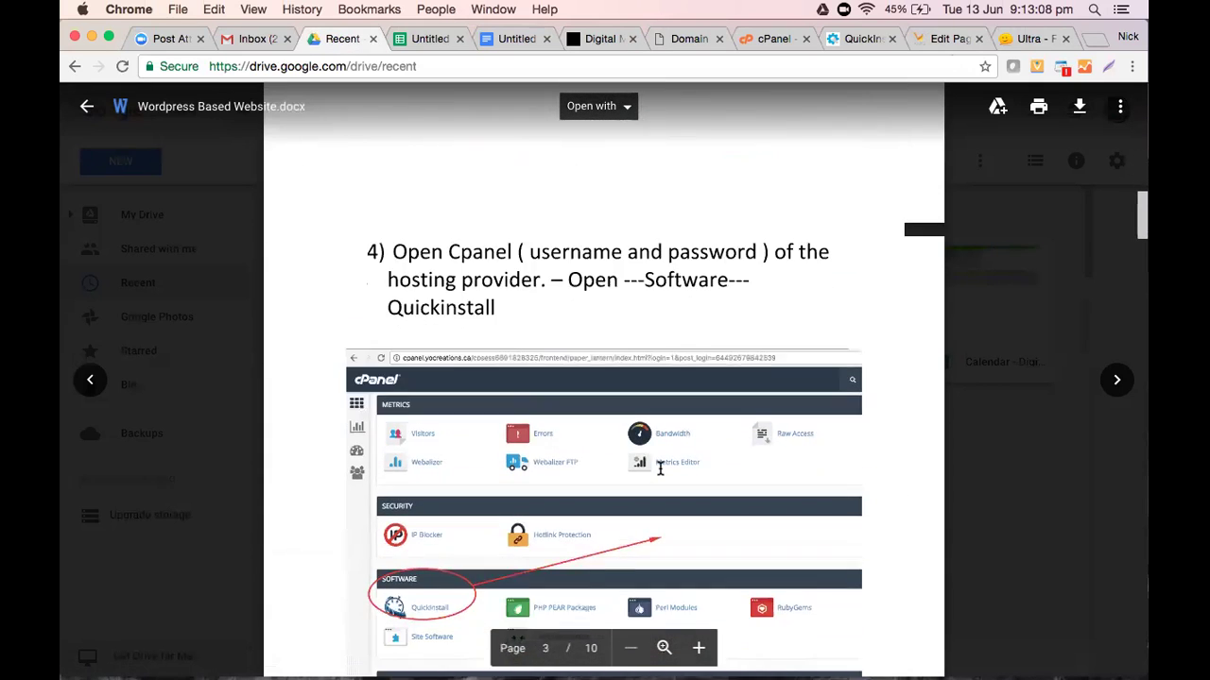
scroll(660, 468, "down", 2)
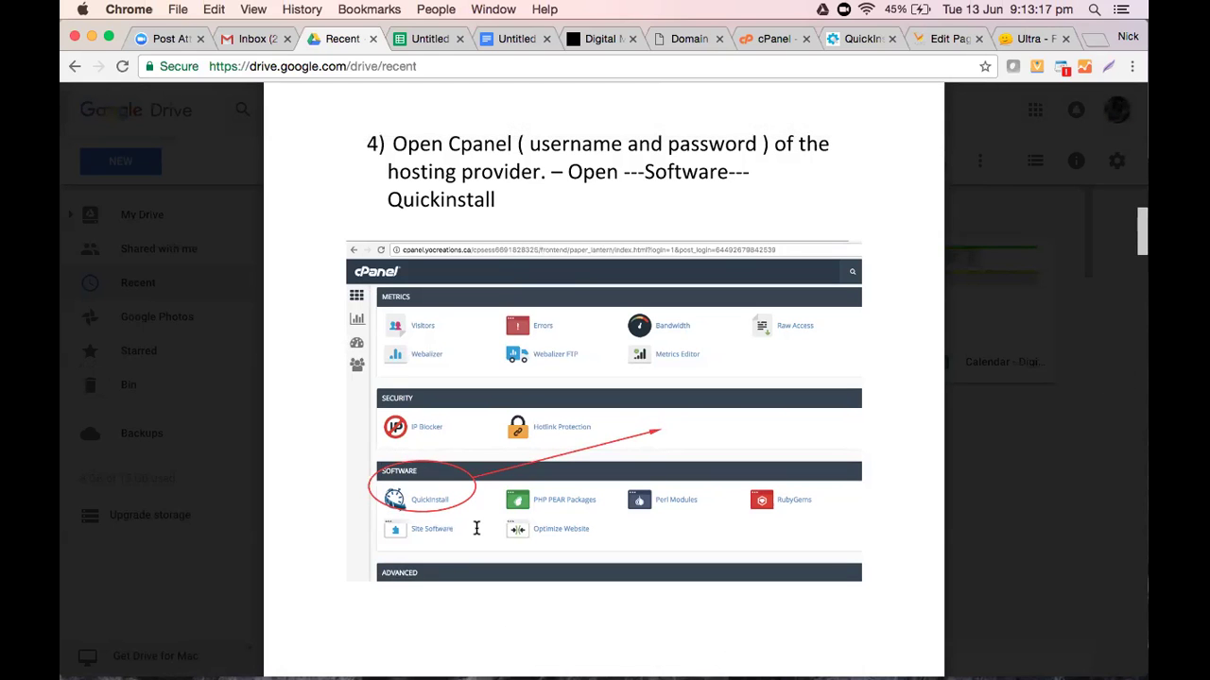
scroll(476, 528, "down", 10)
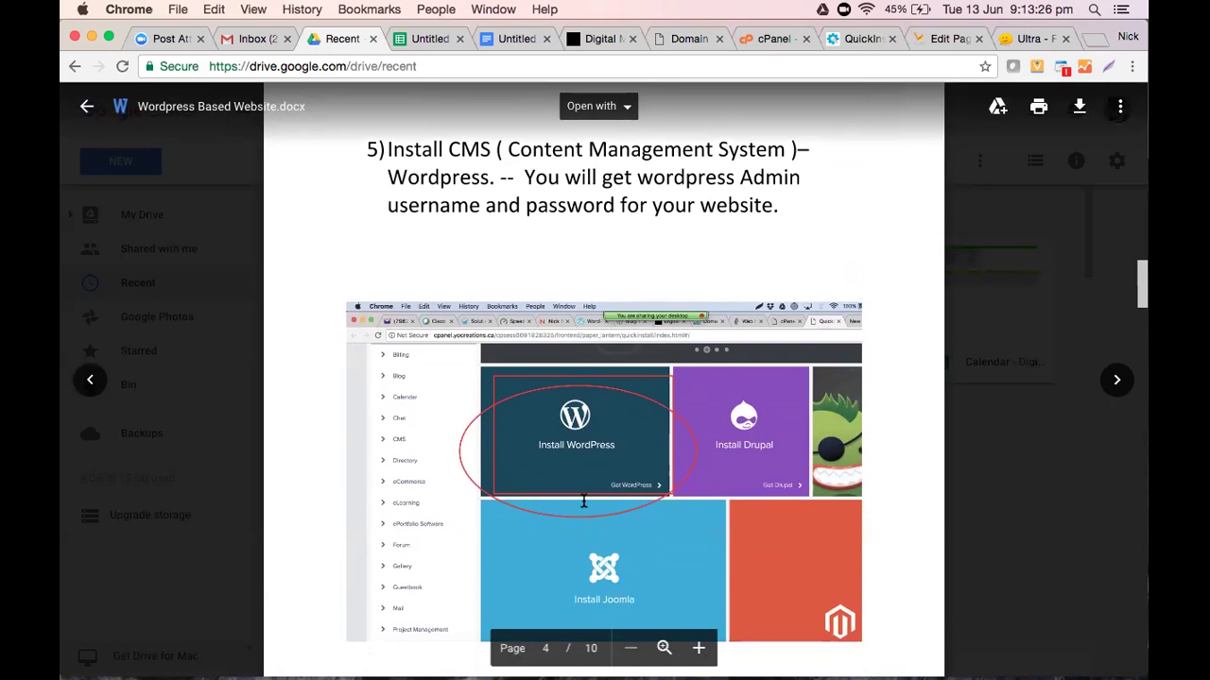
scroll(624, 454, "down", 10)
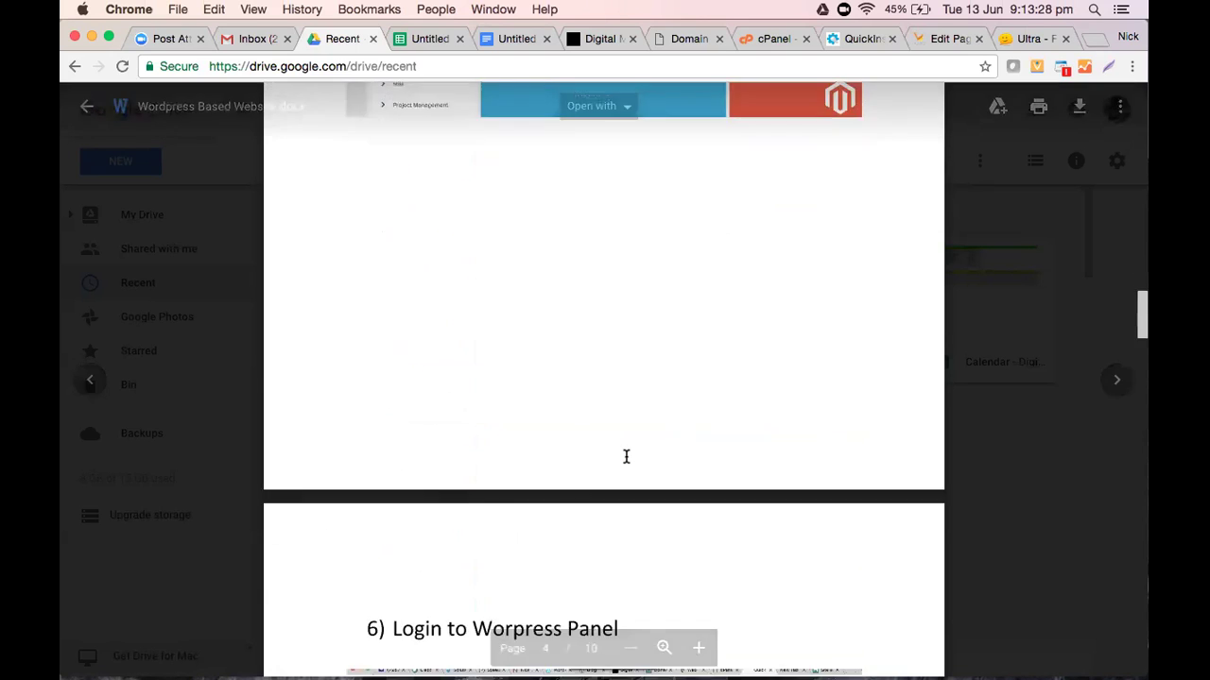
scroll(626, 457, "down", 8)
scroll(626, 457, "down", 6)
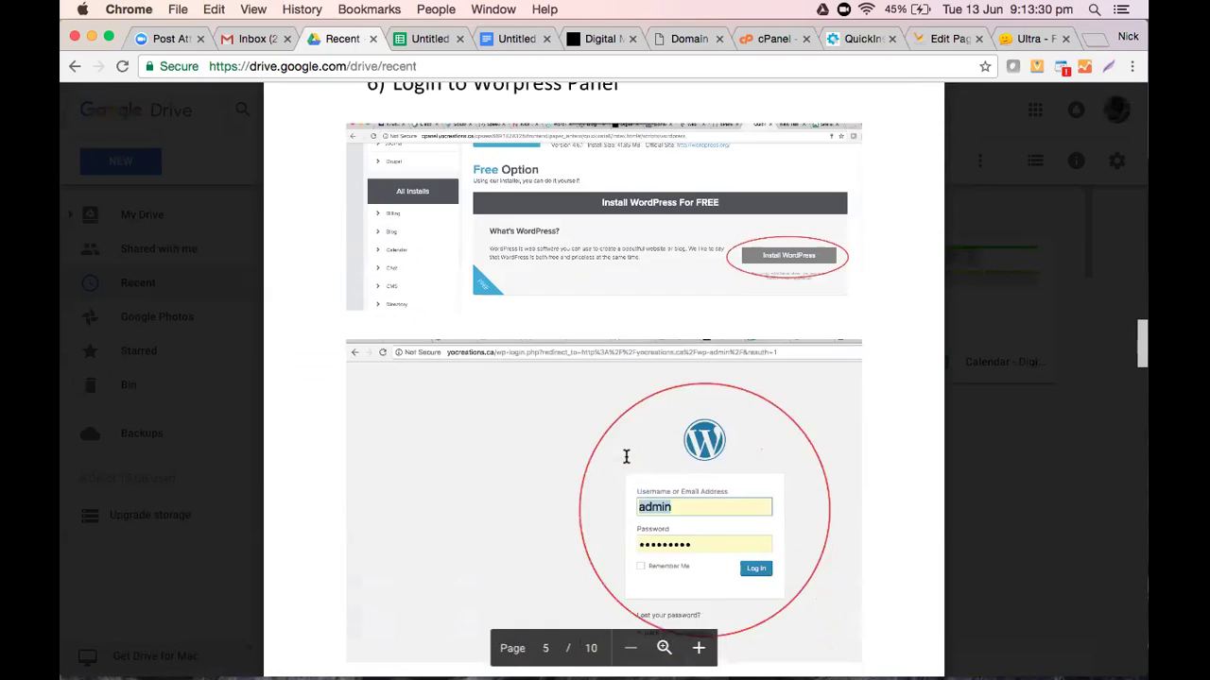
scroll(626, 457, "down", 4)
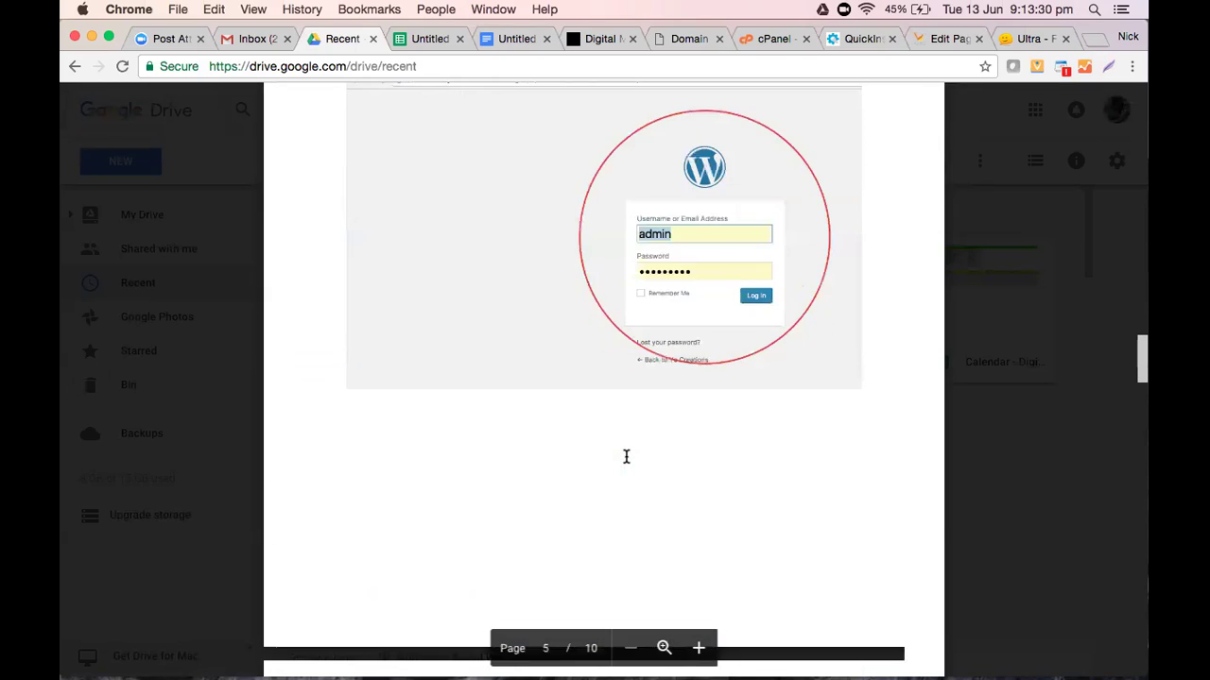
scroll(625, 456, "down", 5)
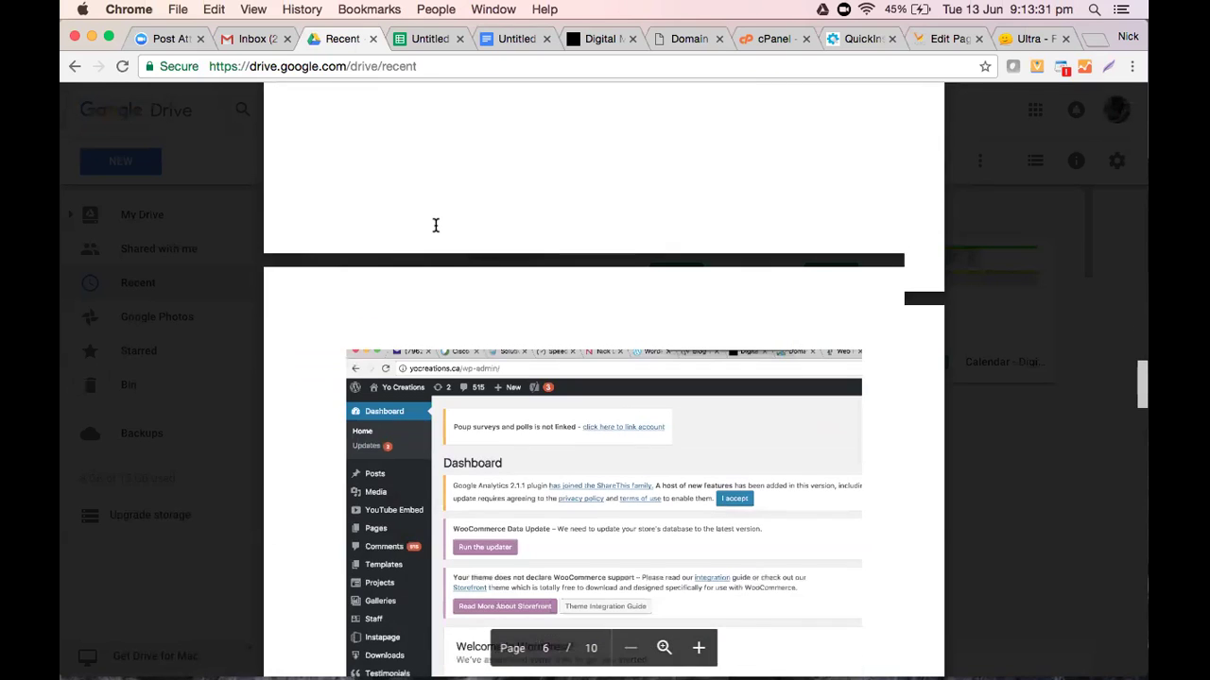
scroll(436, 225, "down", 3)
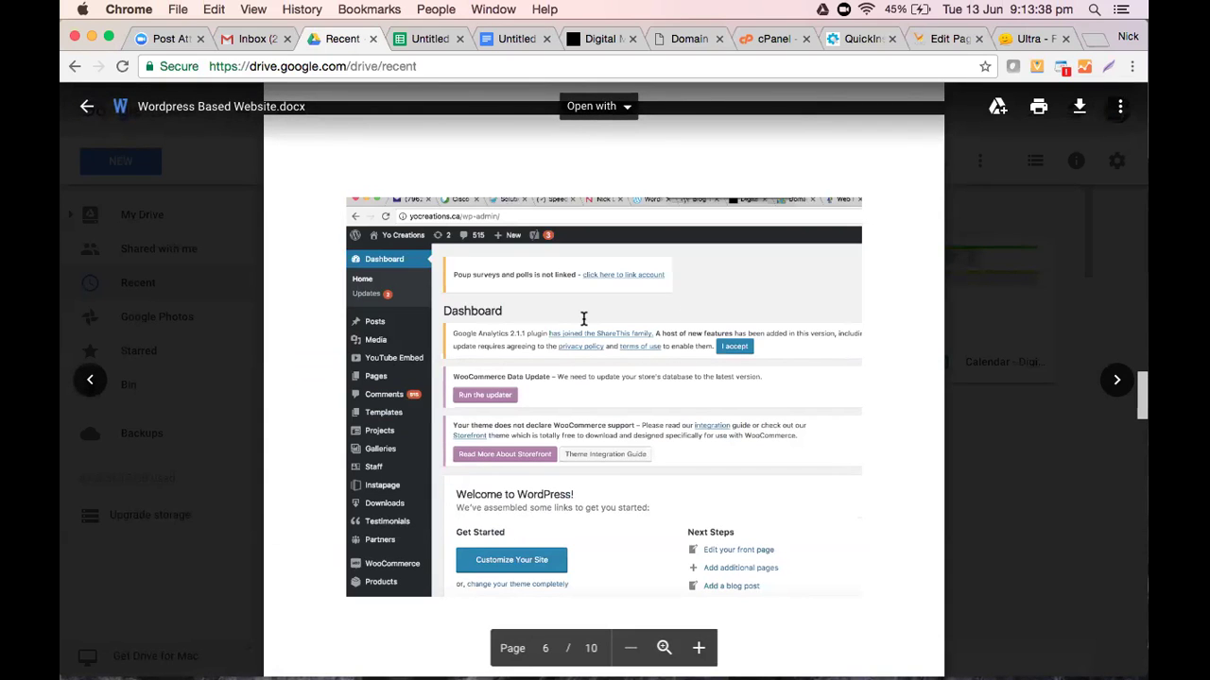
scroll(584, 319, "down", 5)
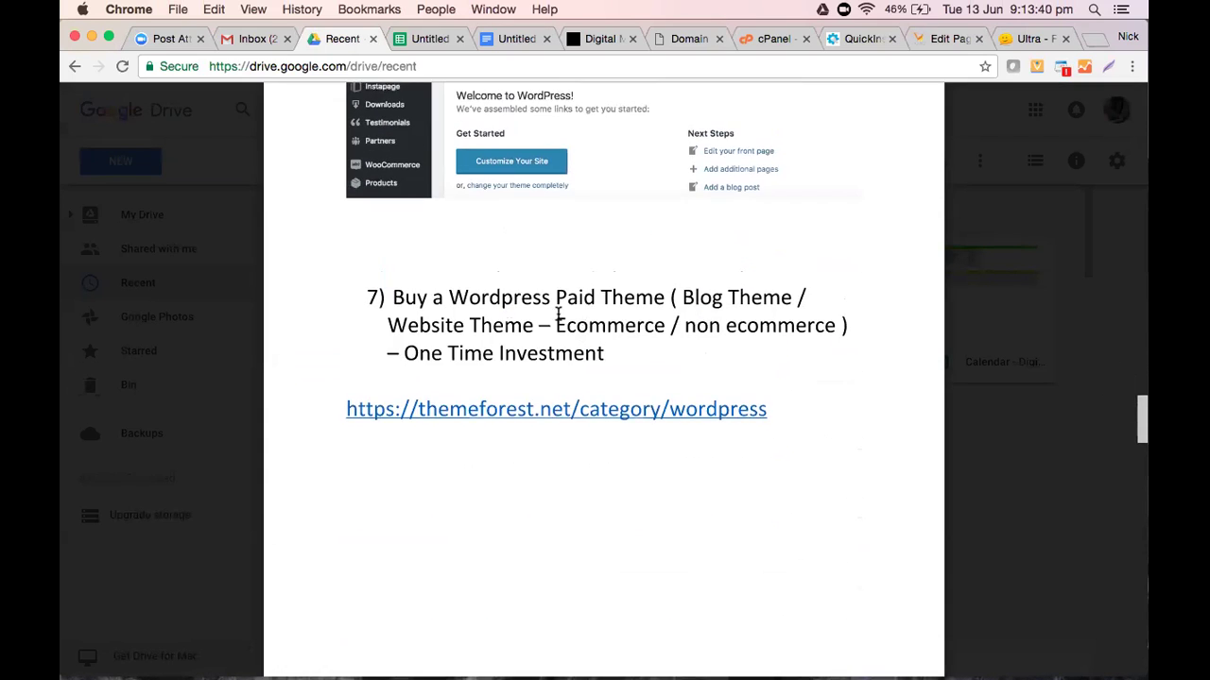
scroll(696, 377, "down", 3)
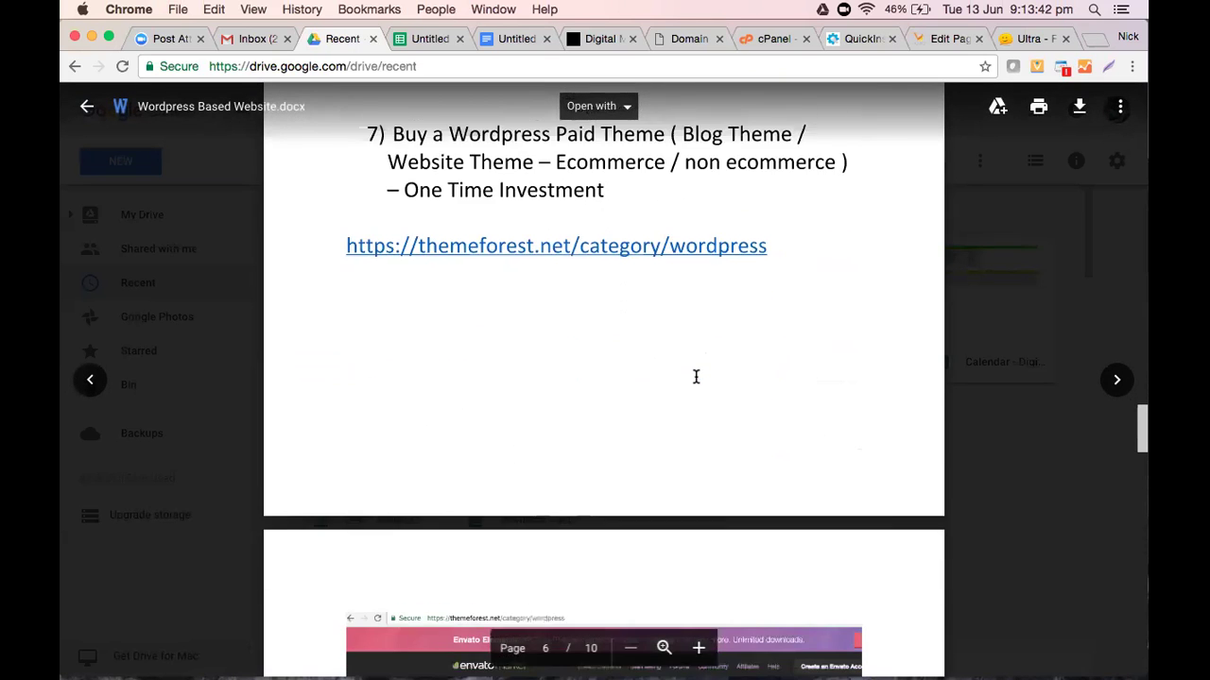
scroll(695, 377, "down", 4)
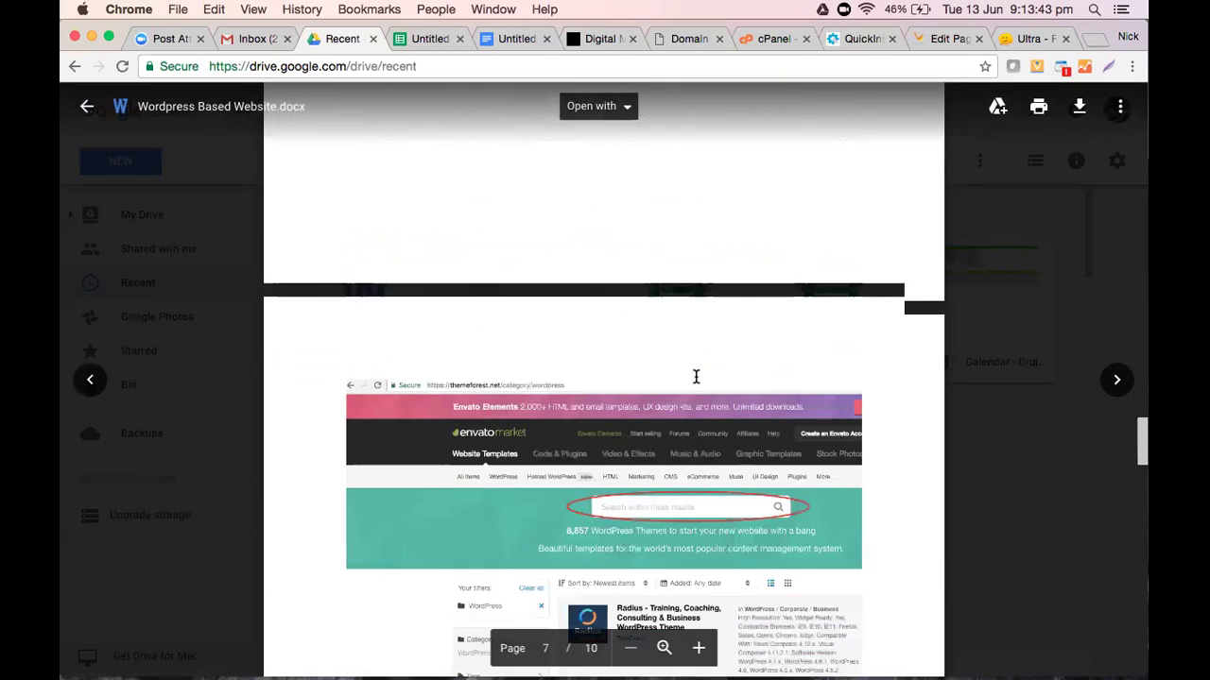
scroll(695, 377, "down", 7)
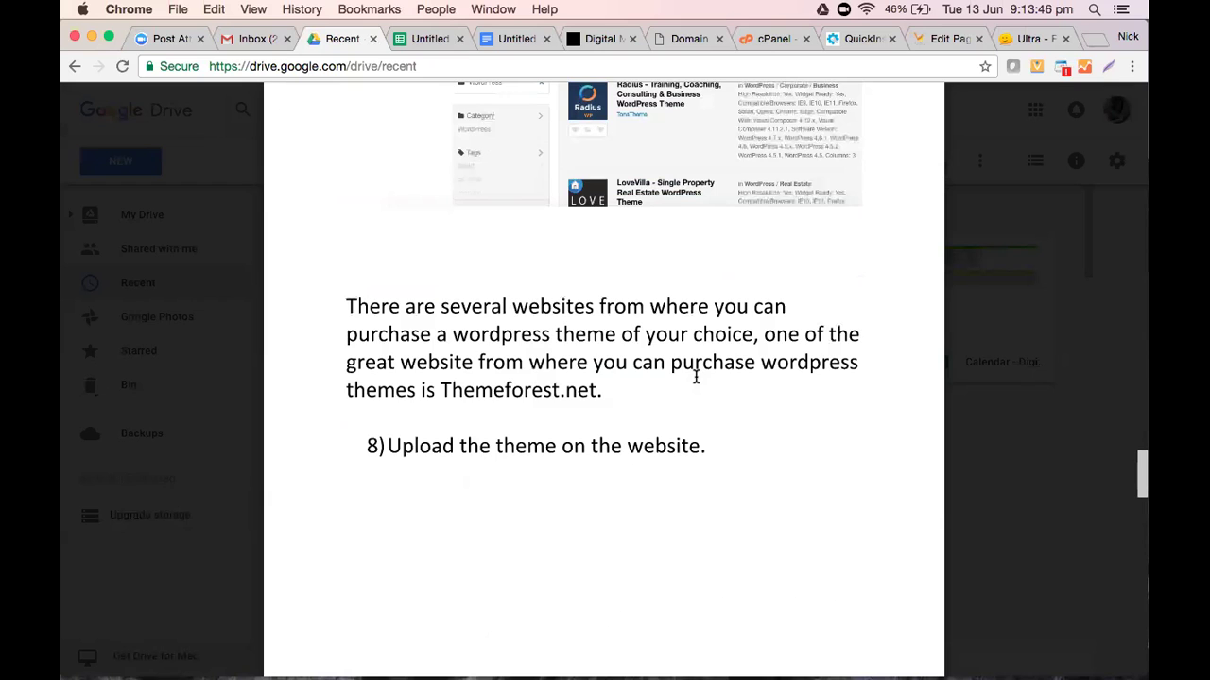
scroll(695, 377, "down", 4)
scroll(695, 377, "down", 4)
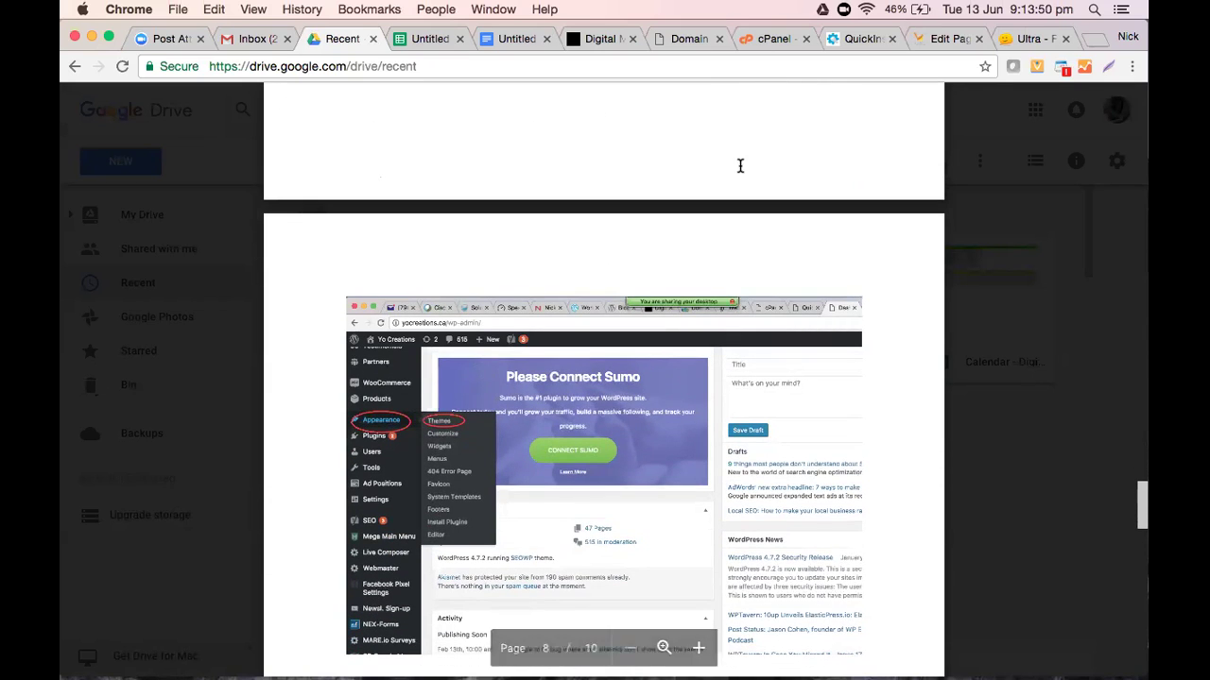
left_click(945, 40)
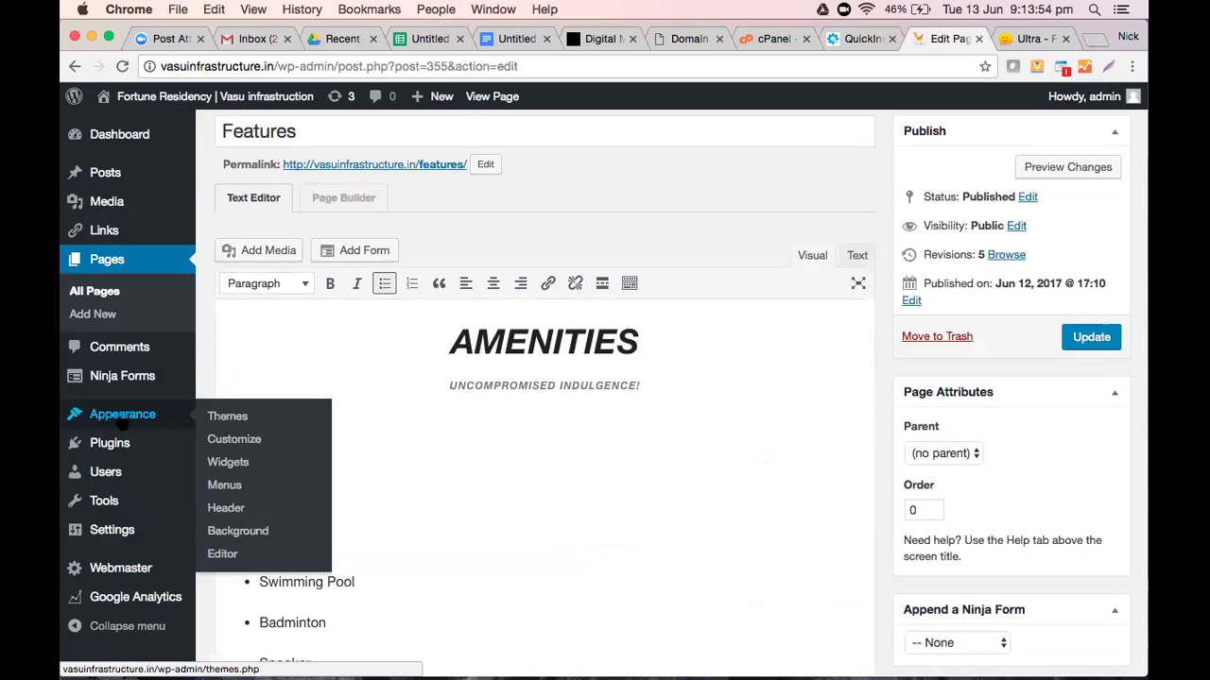
Open the Add Themes page via Appearance > Themes, then check the guide's final steps
left_click(121, 423)
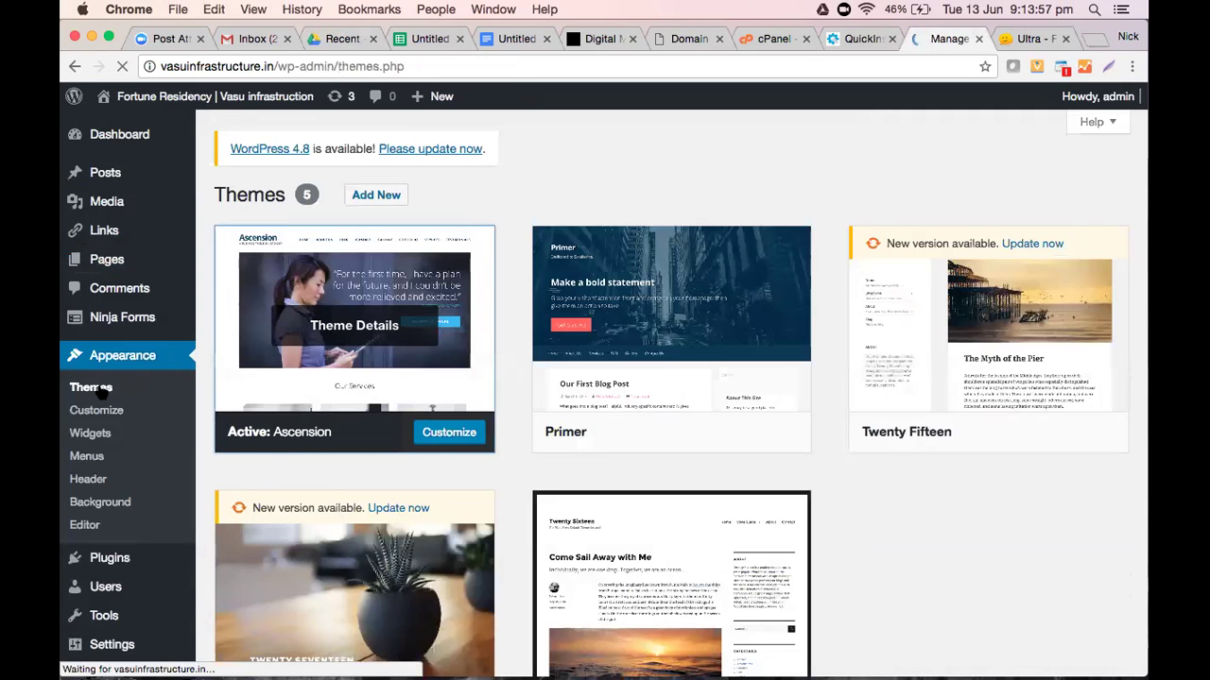
left_click(376, 199)
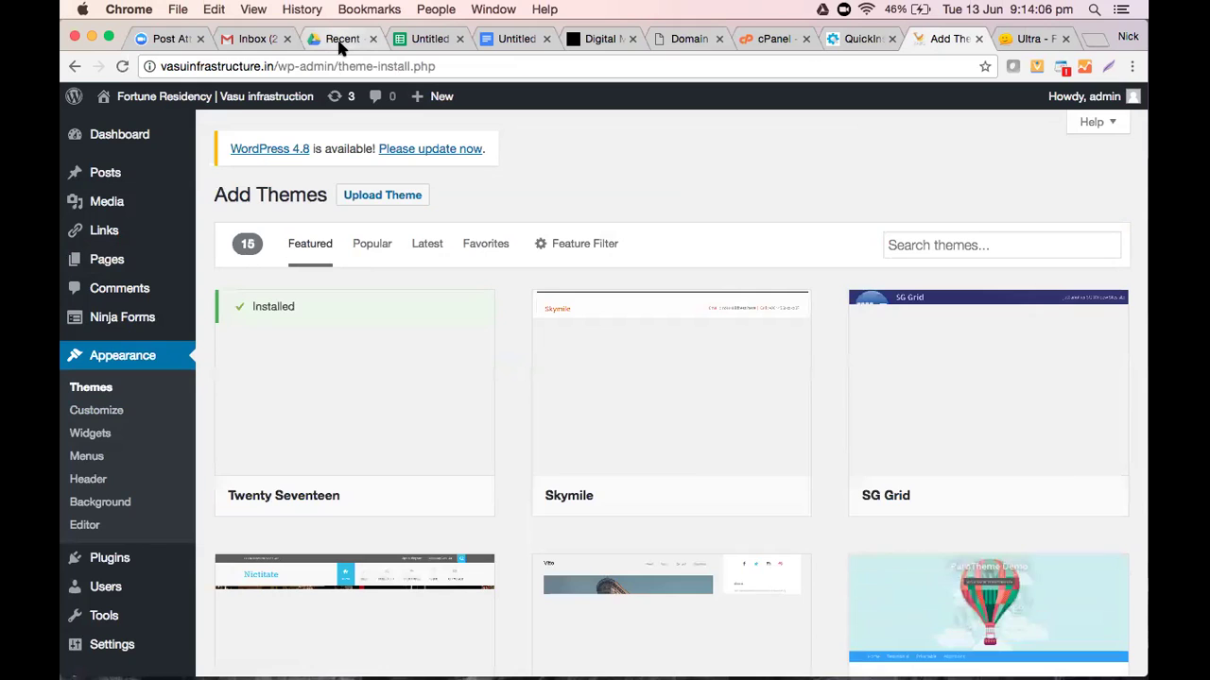
key("super+3")
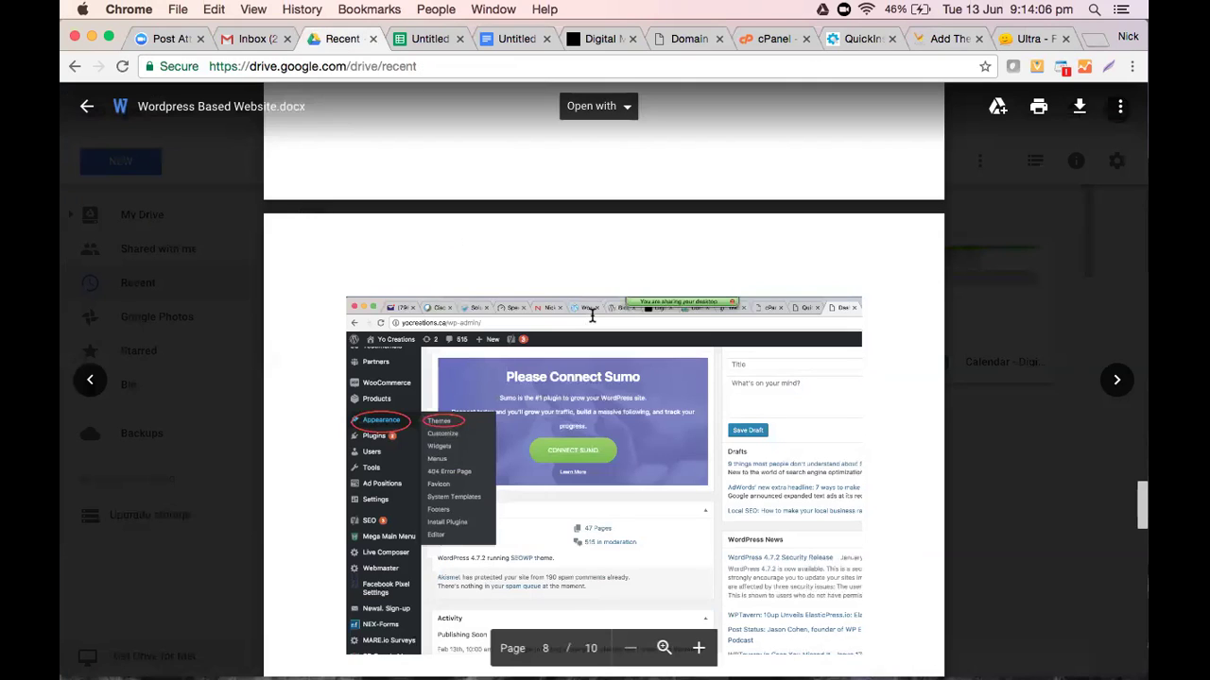
scroll(592, 316, "down", 6)
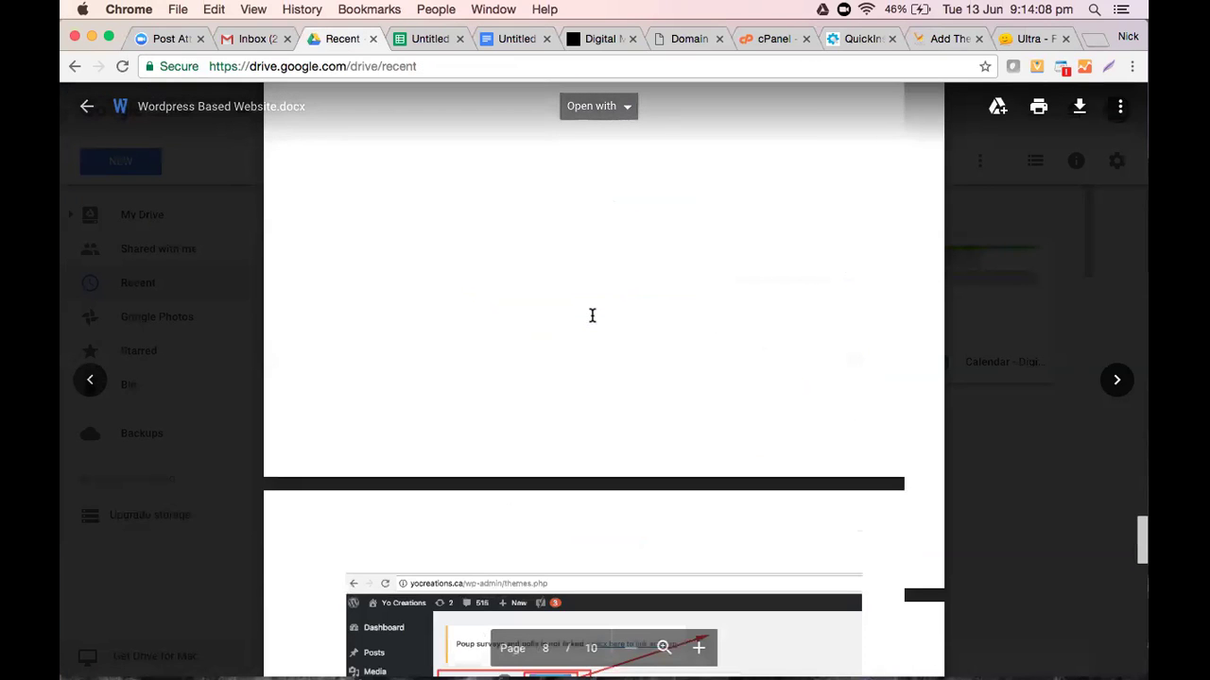
scroll(592, 316, "down", 5)
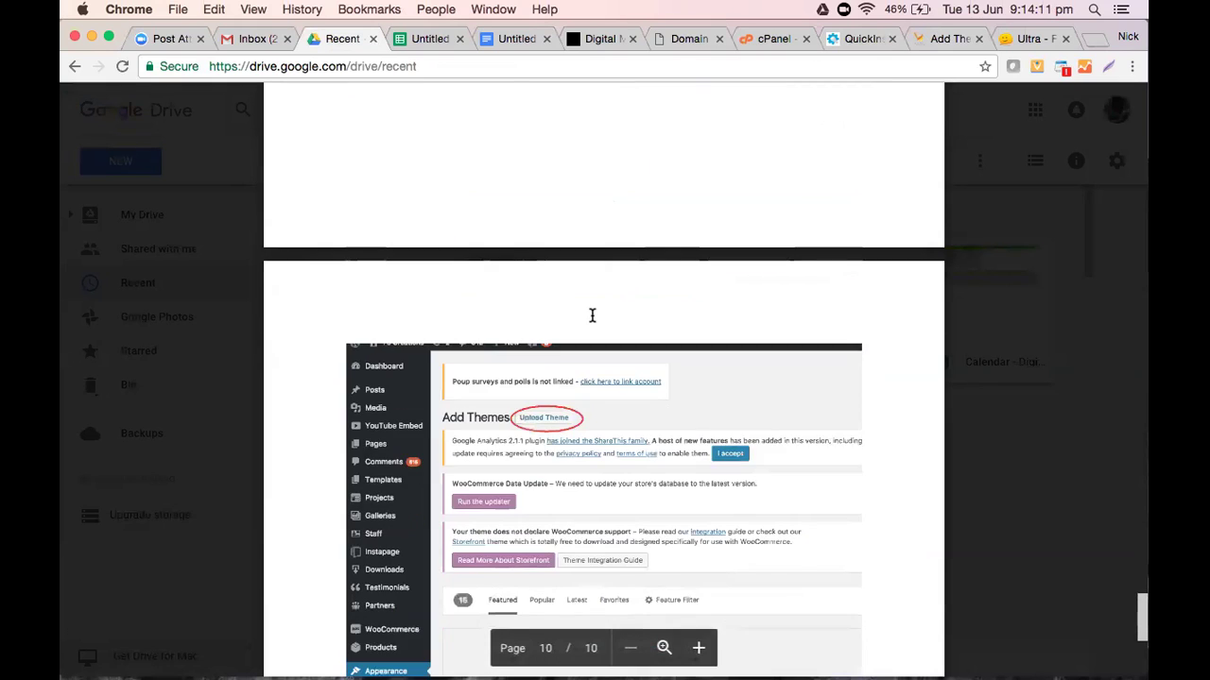
scroll(592, 315, "down", 3)
scroll(817, 174, "down", 3)
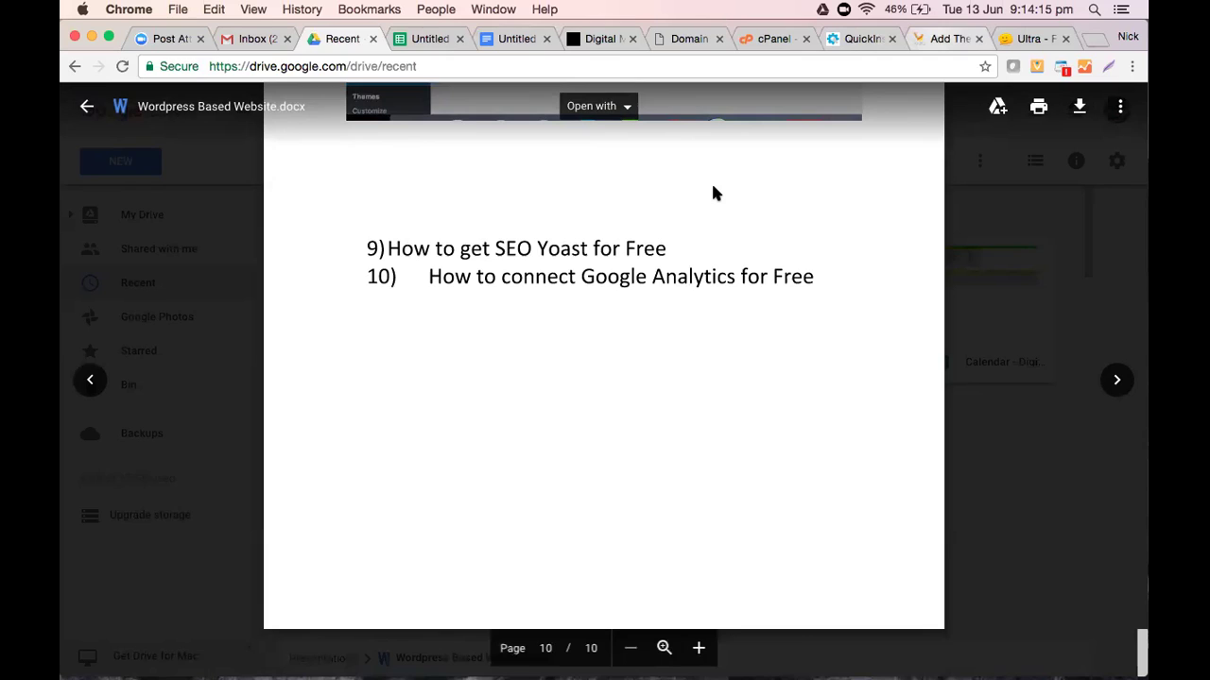
Return to the WordPress admin and open the All Pages list
key("ctrl+shift+Tab")
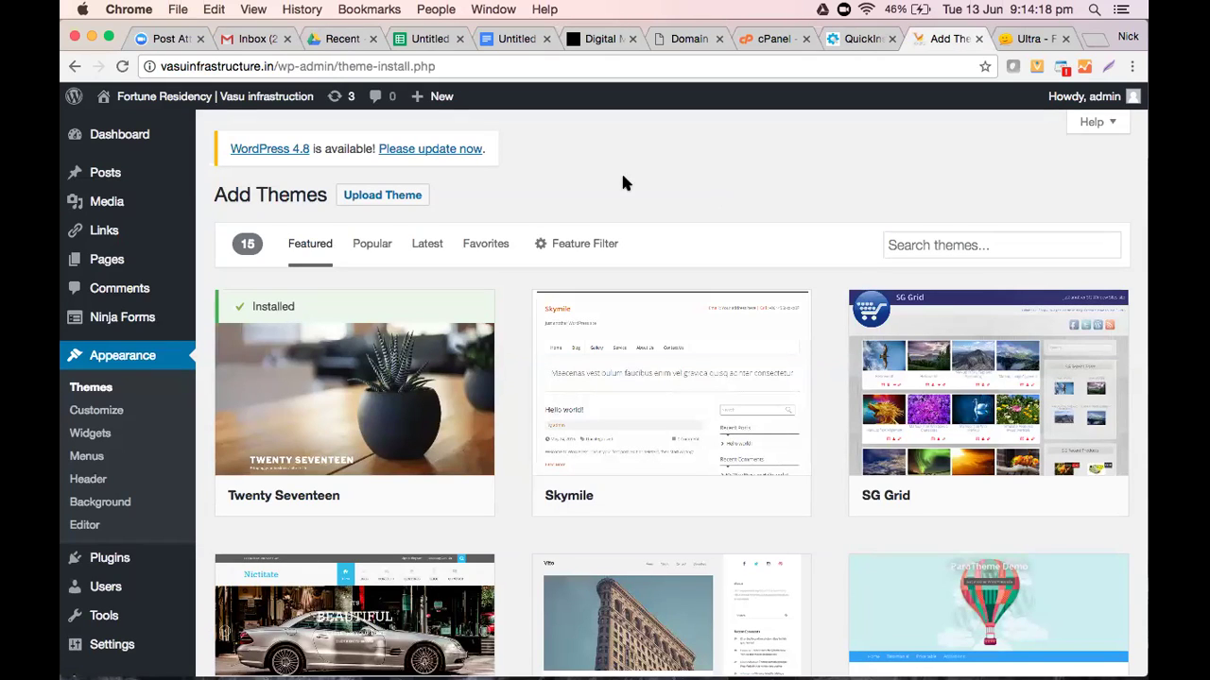
mouse_move(104, 194)
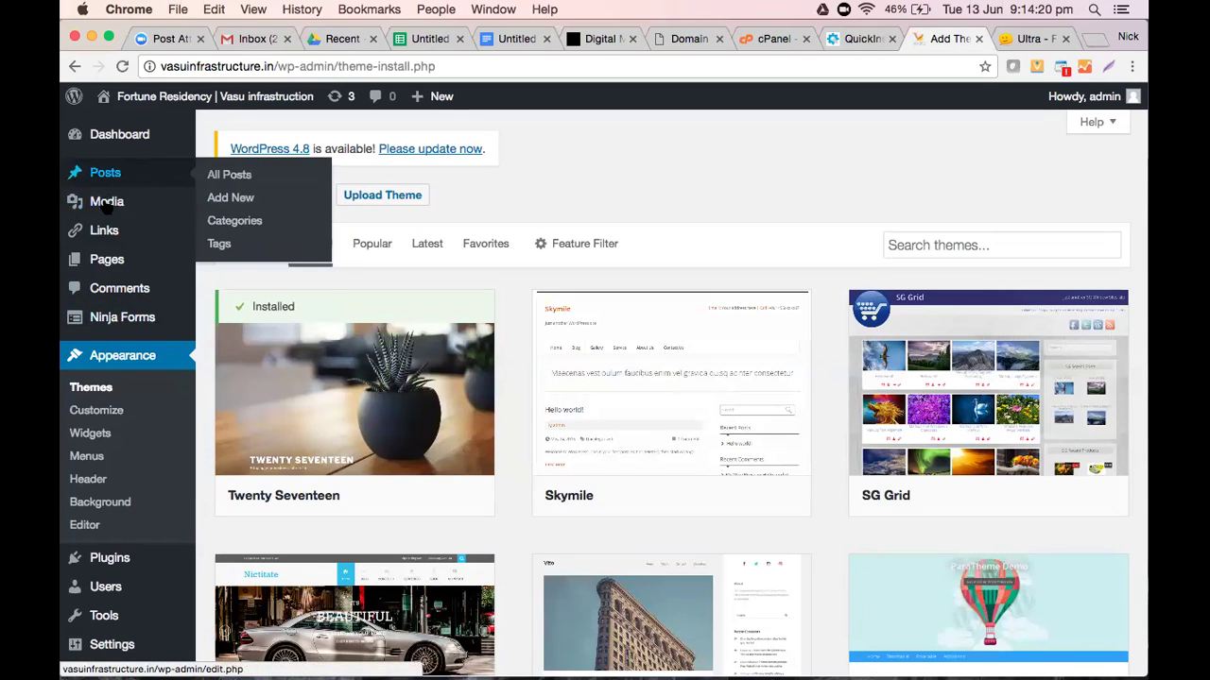
left_click(107, 259)
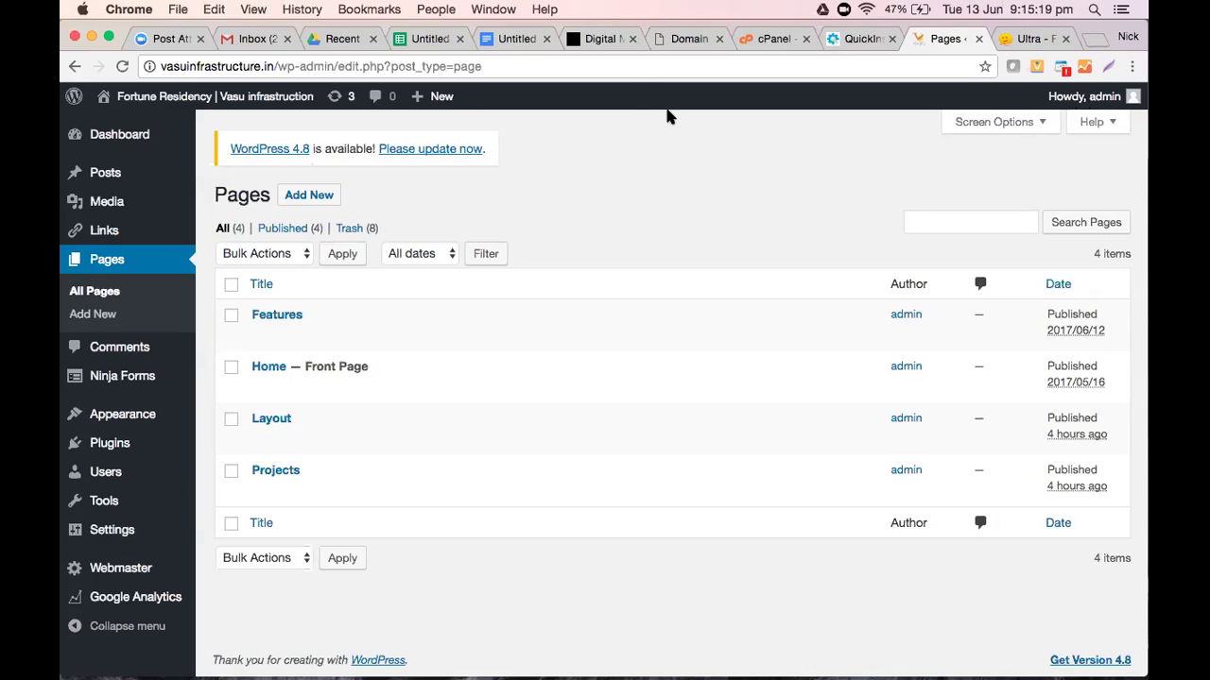
Open Chrome's main options menu from the All Pages list
left_click(1133, 66)
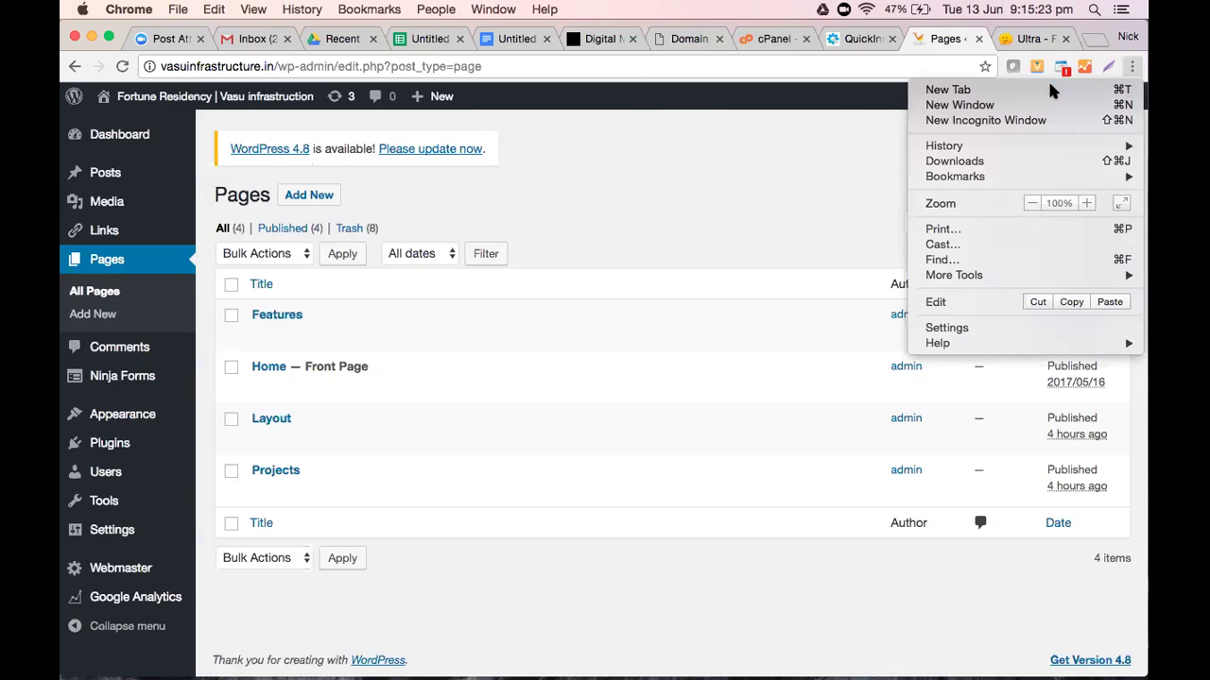
Open a new private window and load the Google India homepage
left_click(1030, 129)
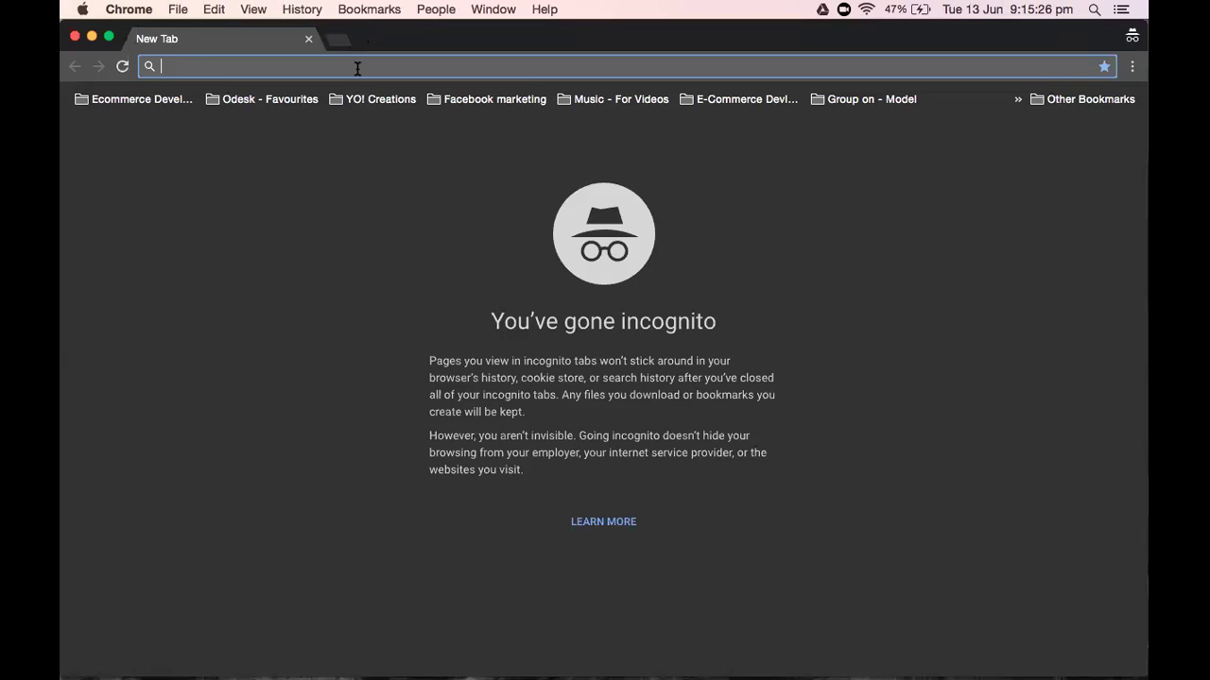
type("goo")
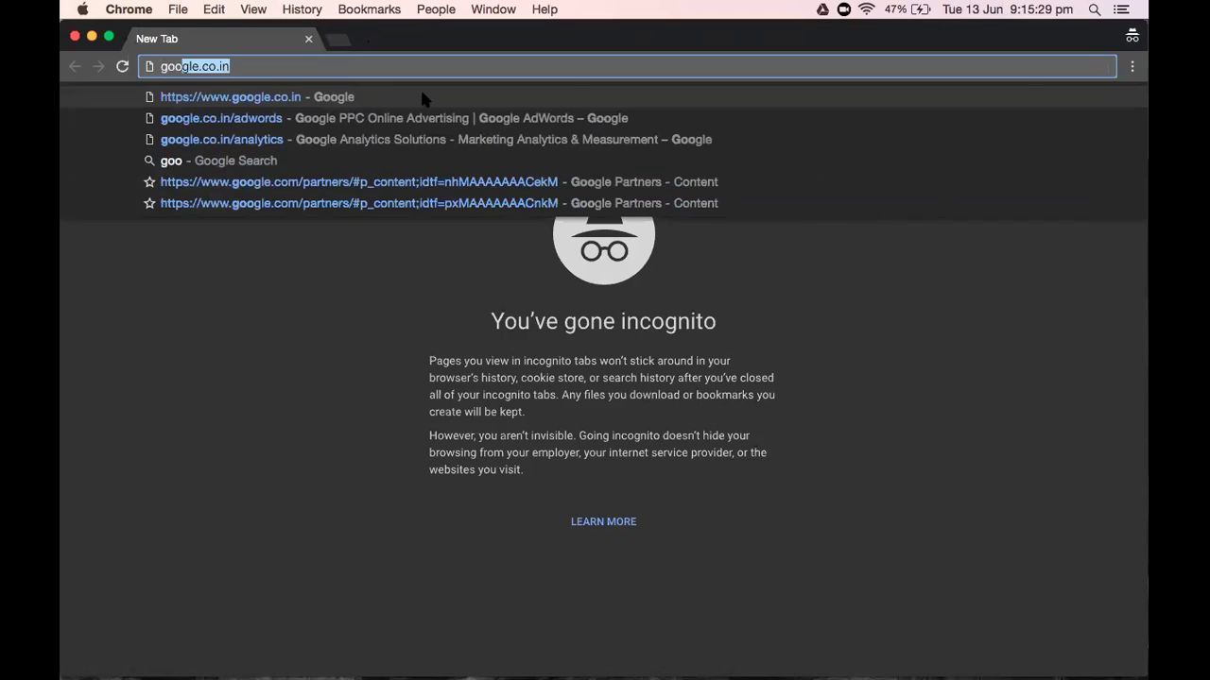
key("Return")
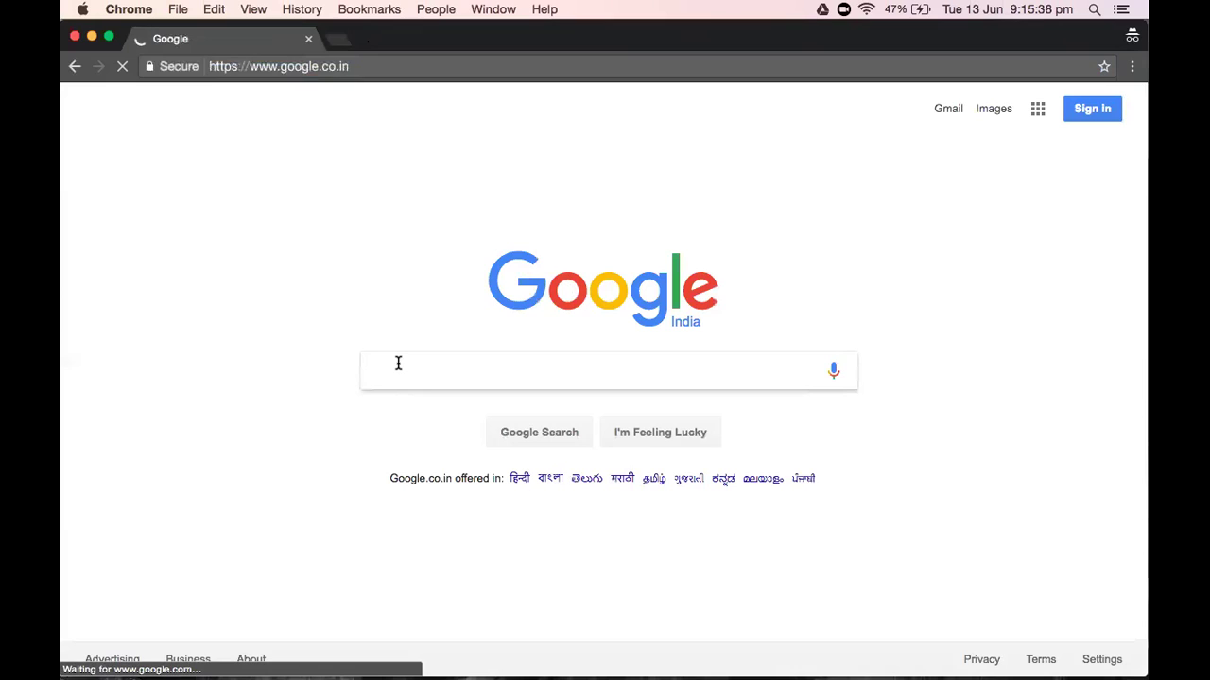
Search Google for godaddy and open the 'Domain Sale at GoDaddy' result
type("god")
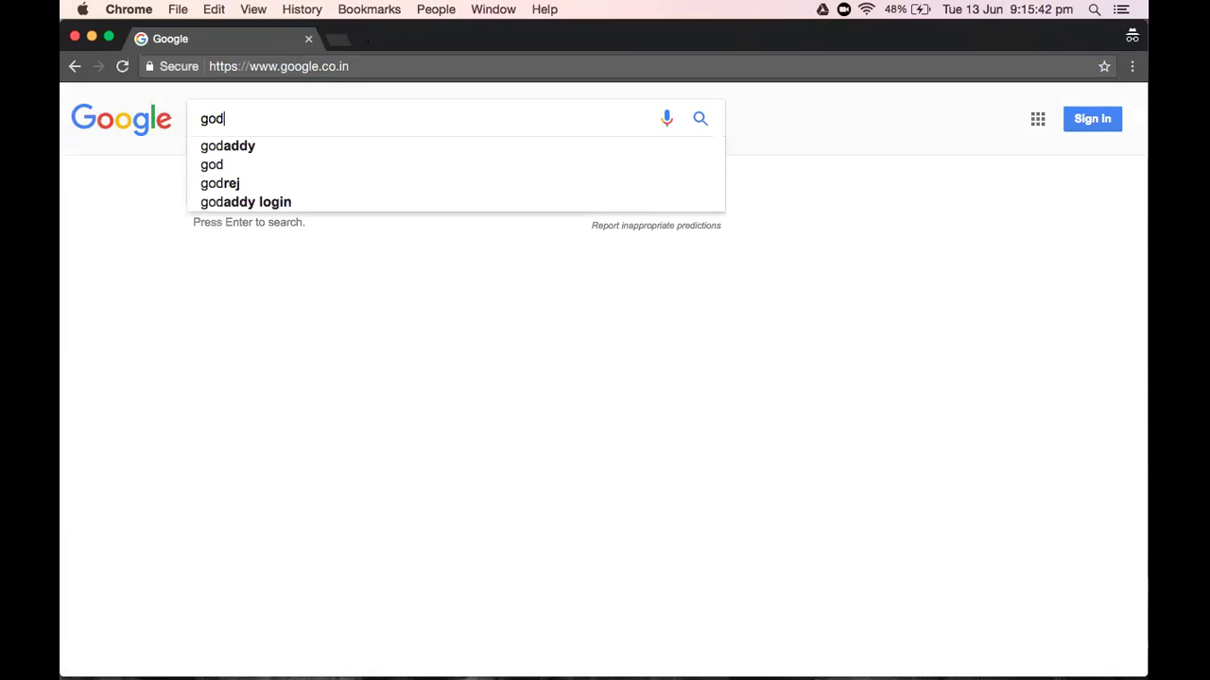
key("Down")
key("Return")
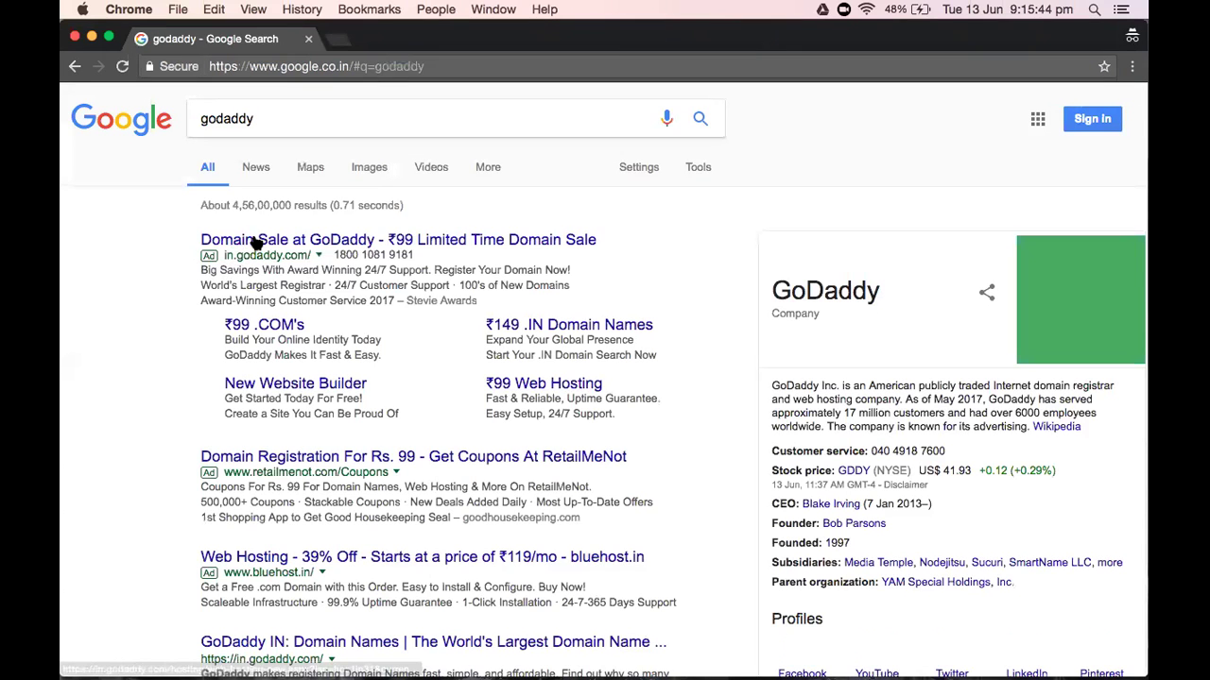
left_click(256, 240)
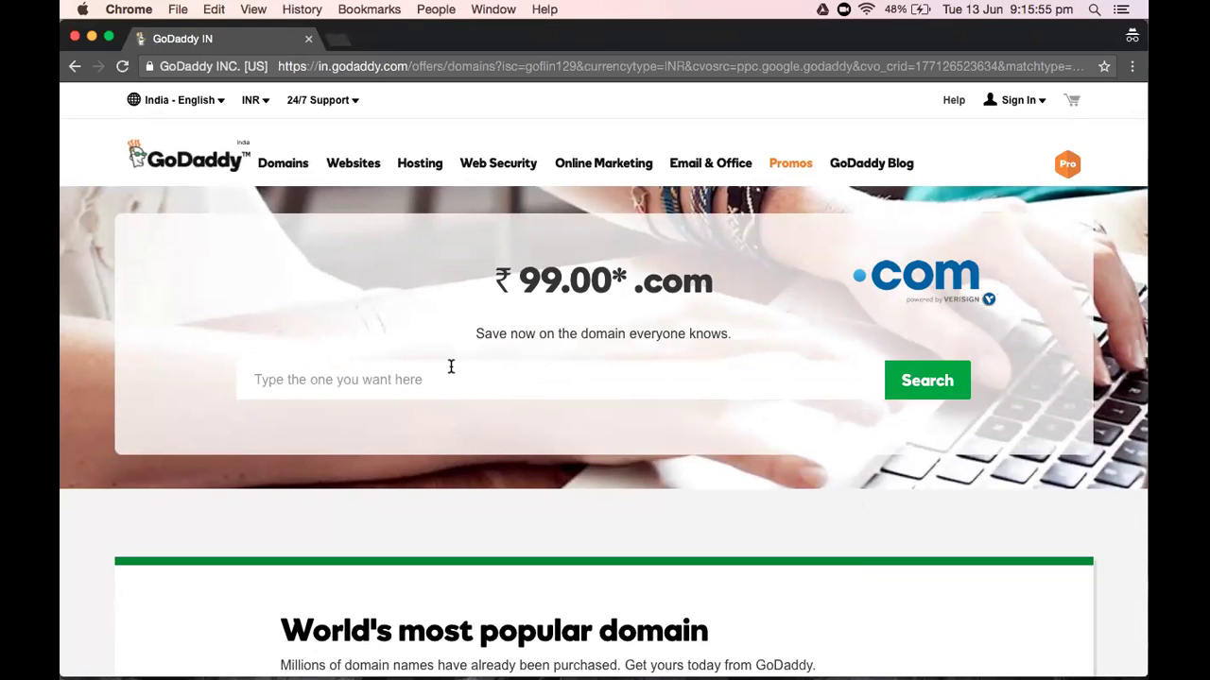
Search GoDaddy for the domain handcrafts.com
left_click(573, 382)
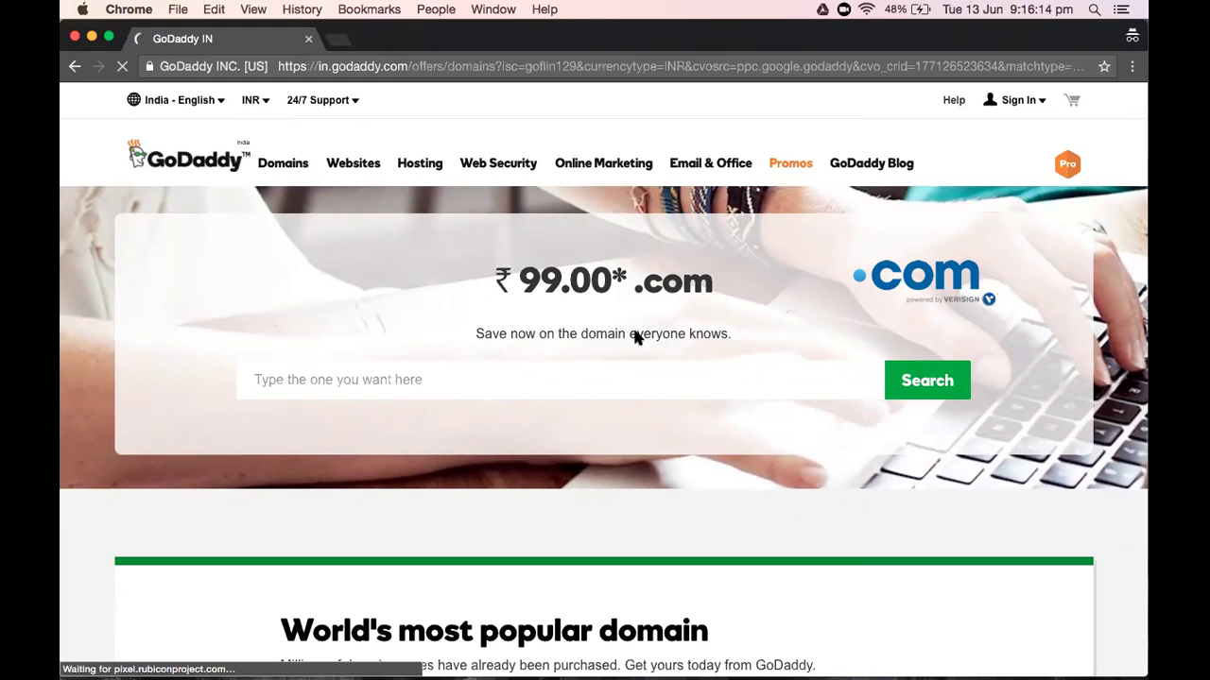
left_click(615, 377)
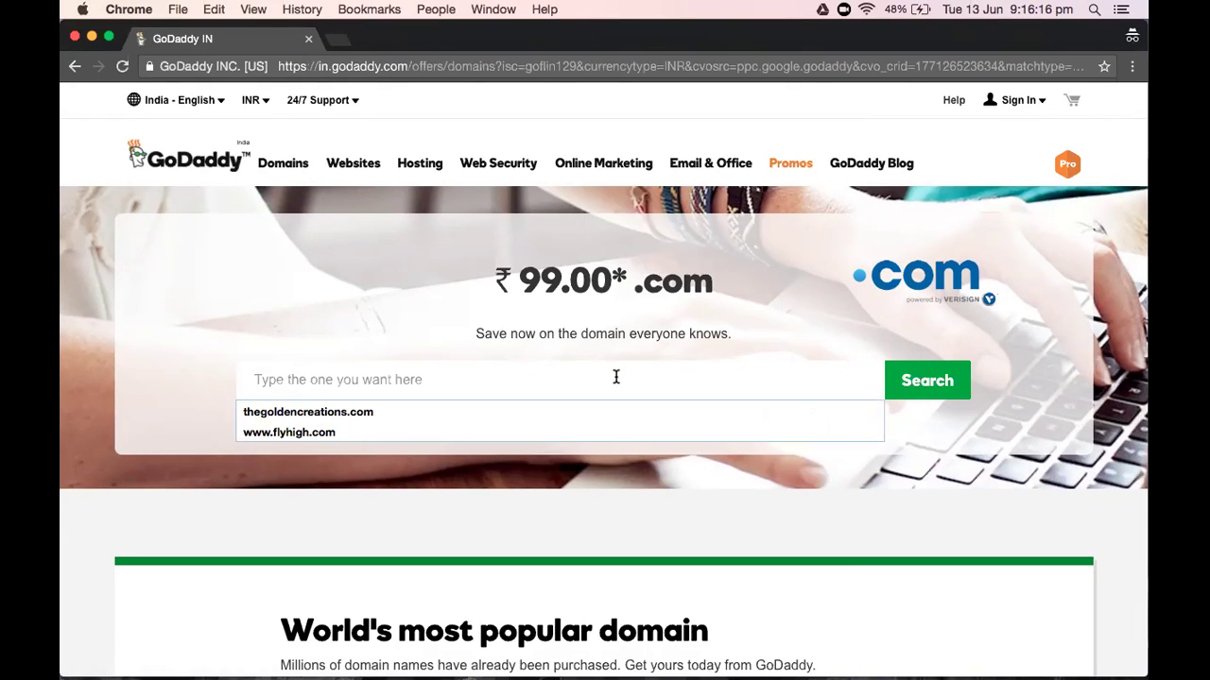
type("handcrafts")
key("Return")
type(".com")
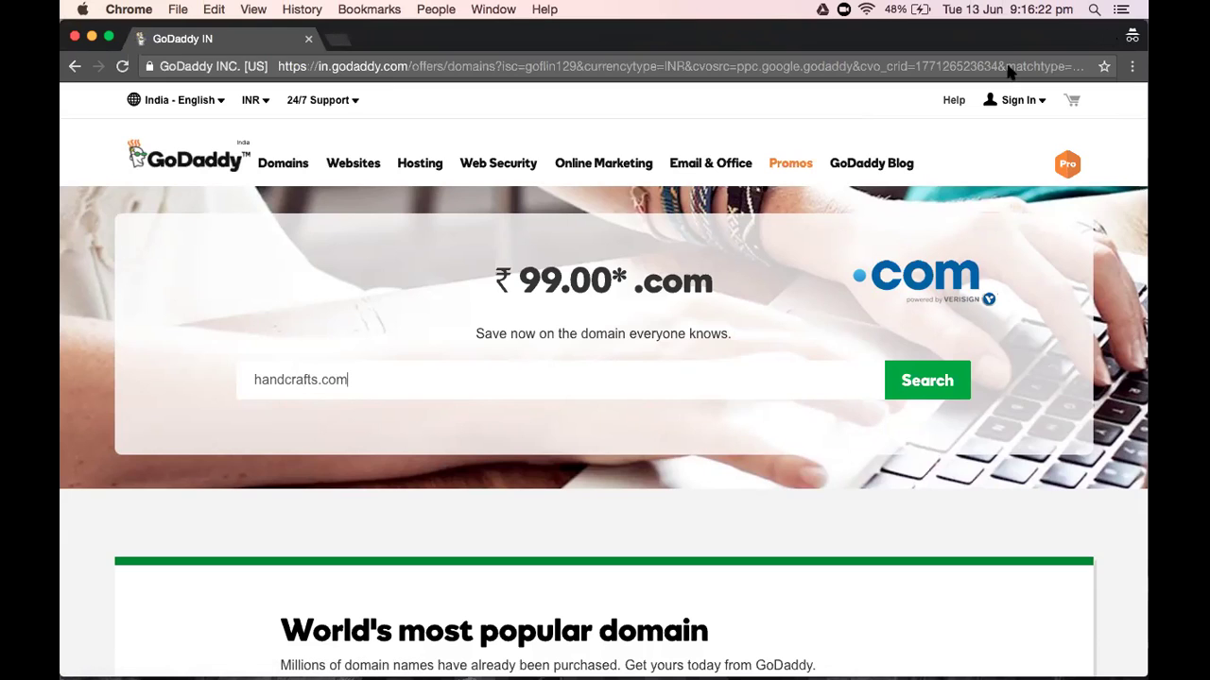
left_click(896, 393)
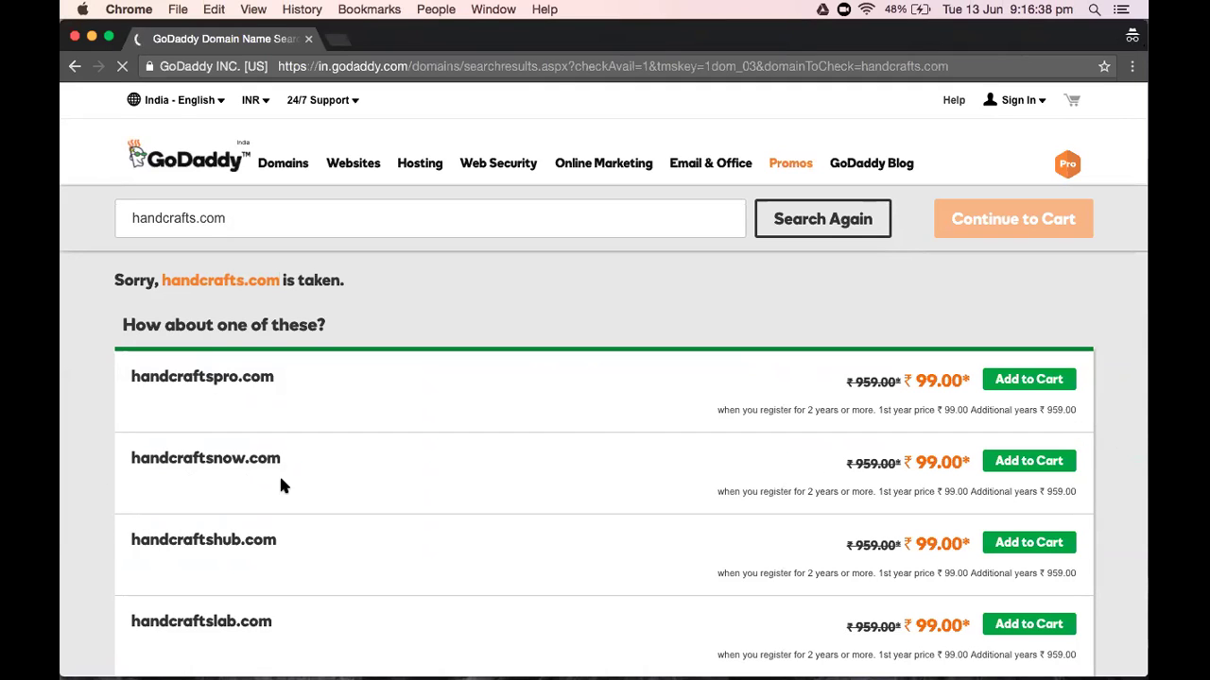
Scroll the handcrafts.com results and alternatives like handcraftshub.com and handcraftslab.com at ₹99.00
scroll(281, 485, "down", 1)
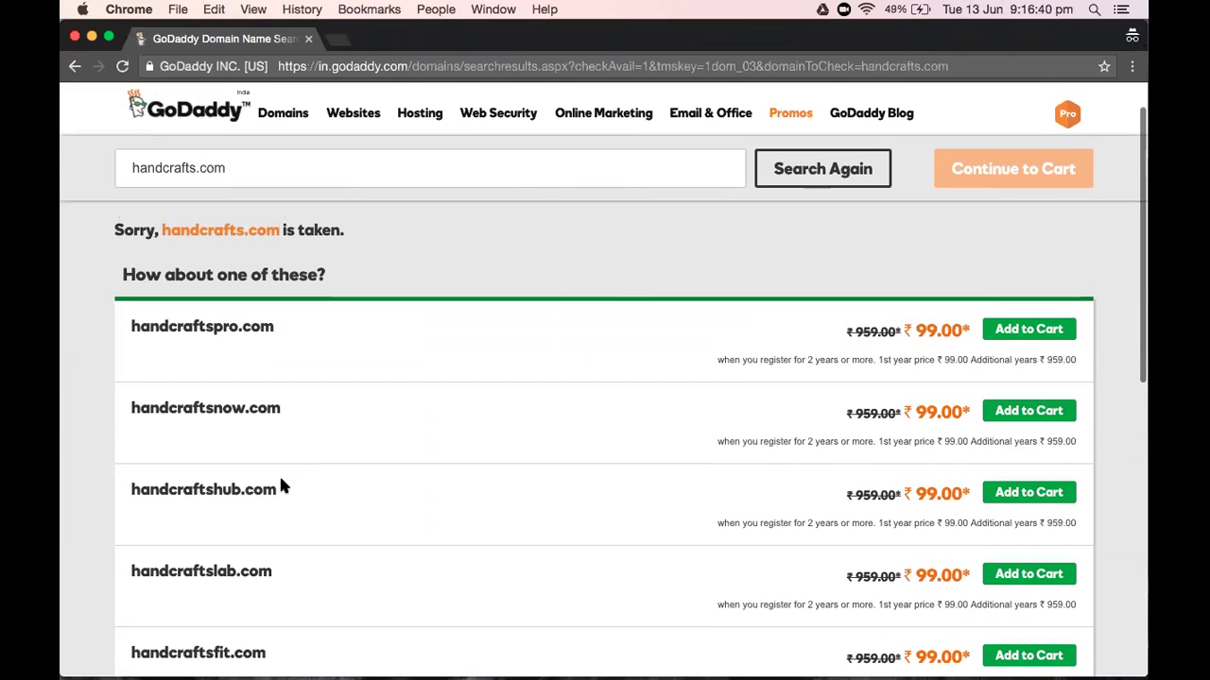
scroll(281, 485, "down", 2)
scroll(280, 485, "down", 4)
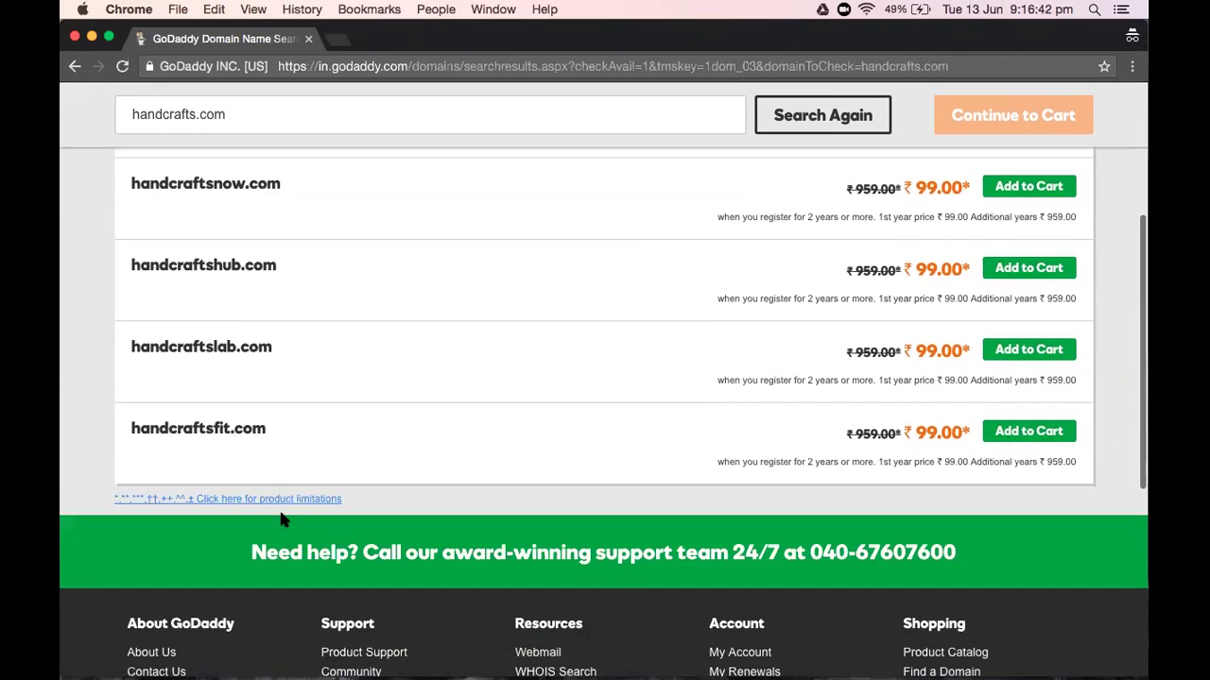
scroll(283, 515, "up", 2)
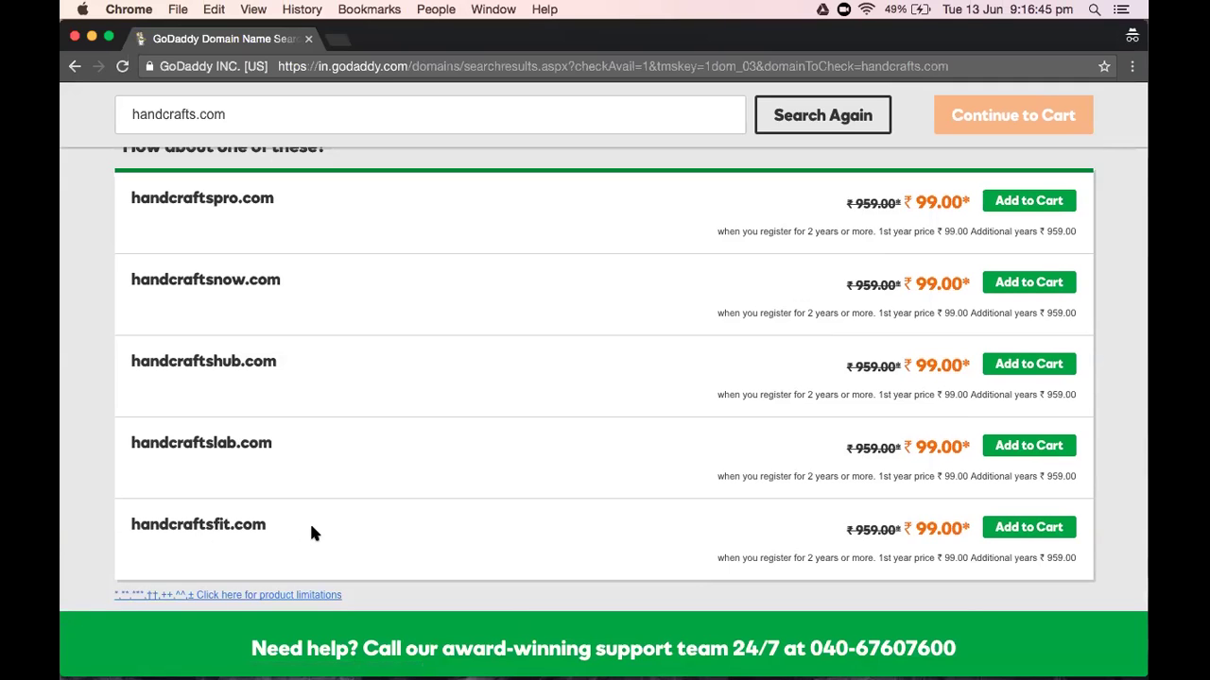
scroll(304, 535, "up", 4)
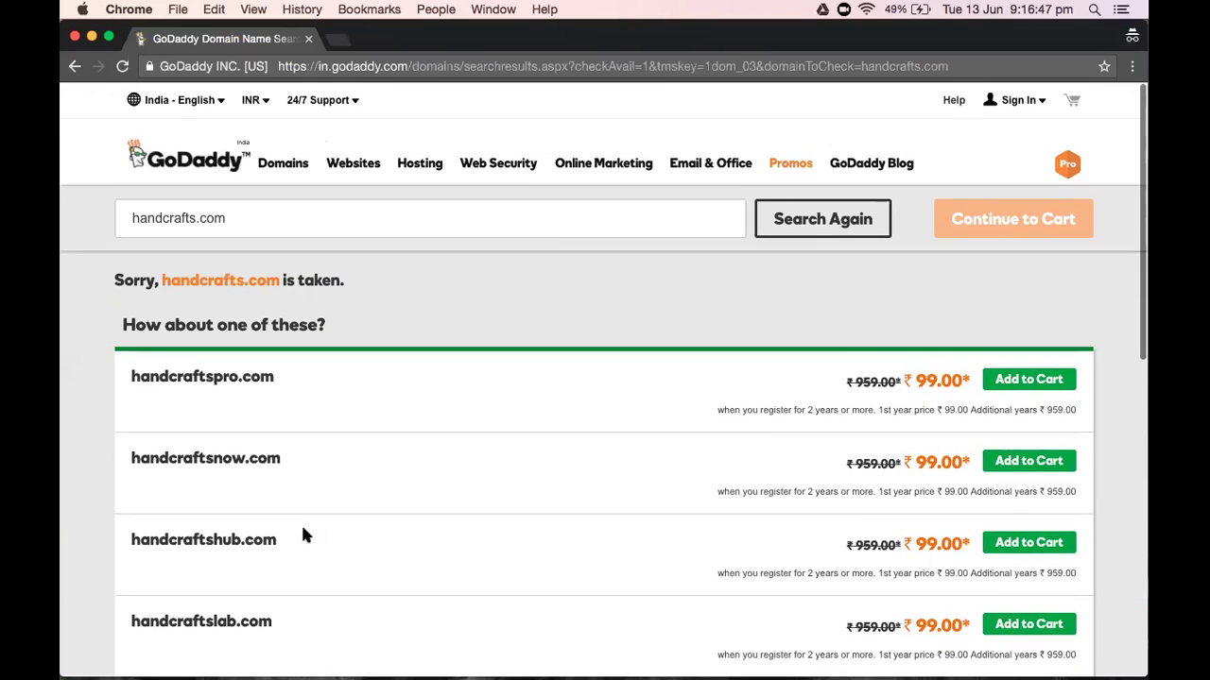
scroll(303, 535, "down", 1)
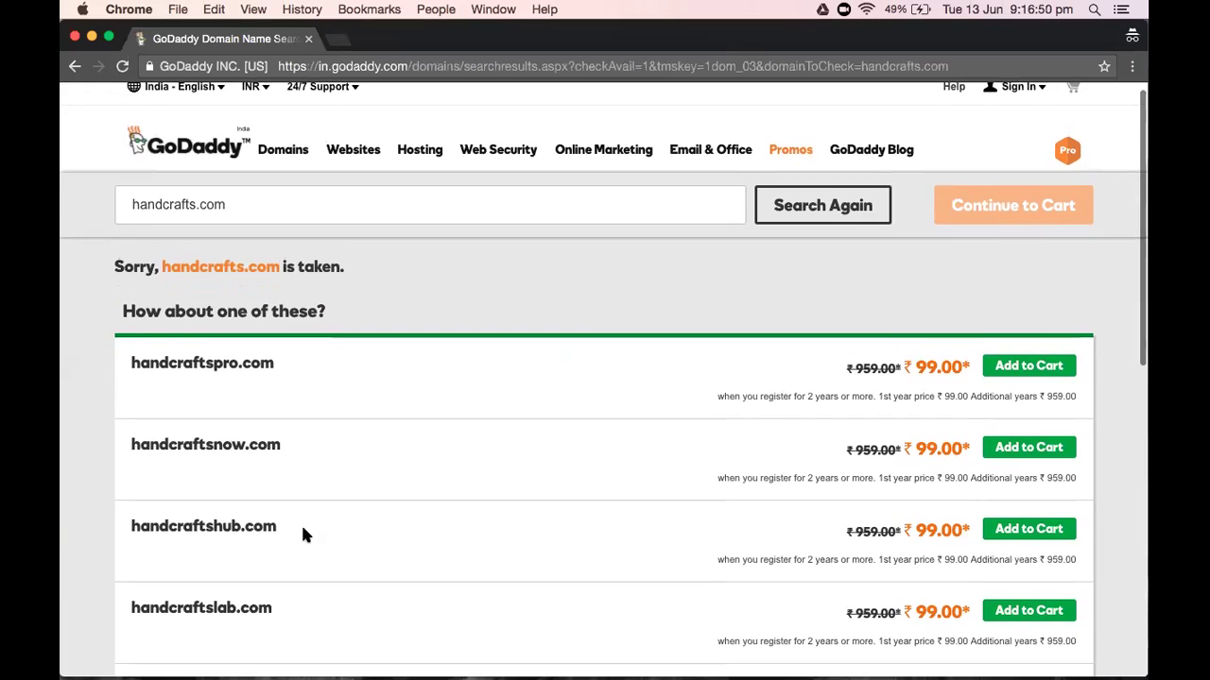
scroll(303, 535, "down", 4)
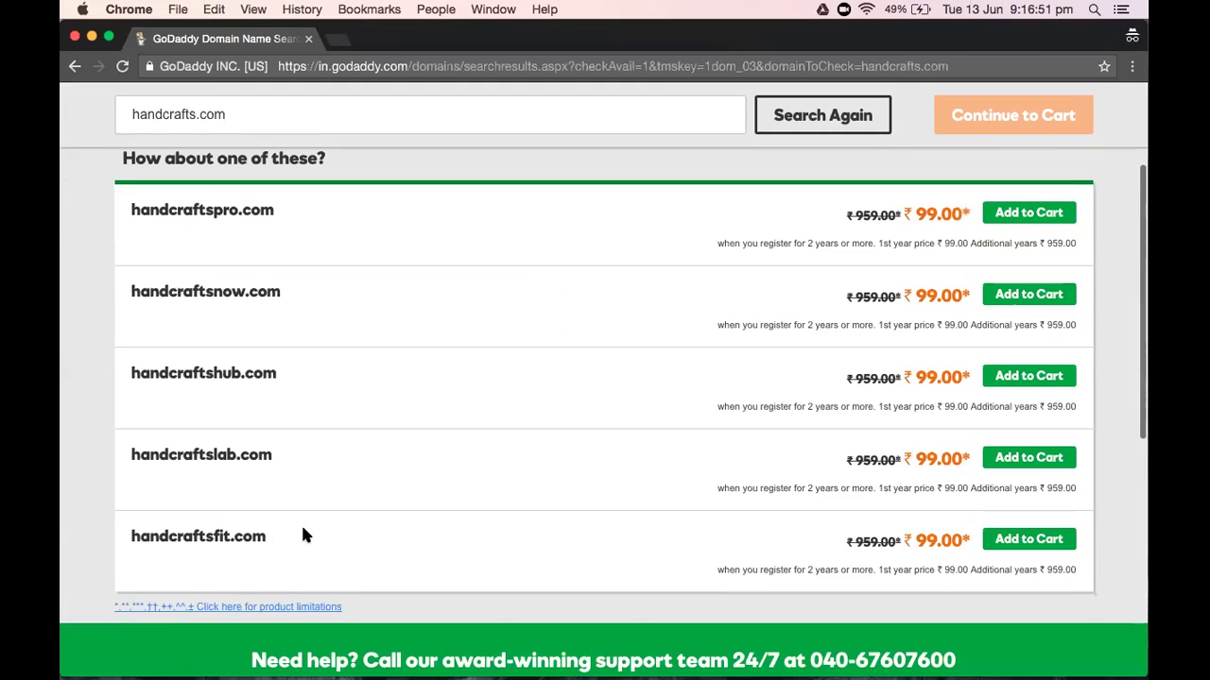
scroll(302, 535, "up", 4)
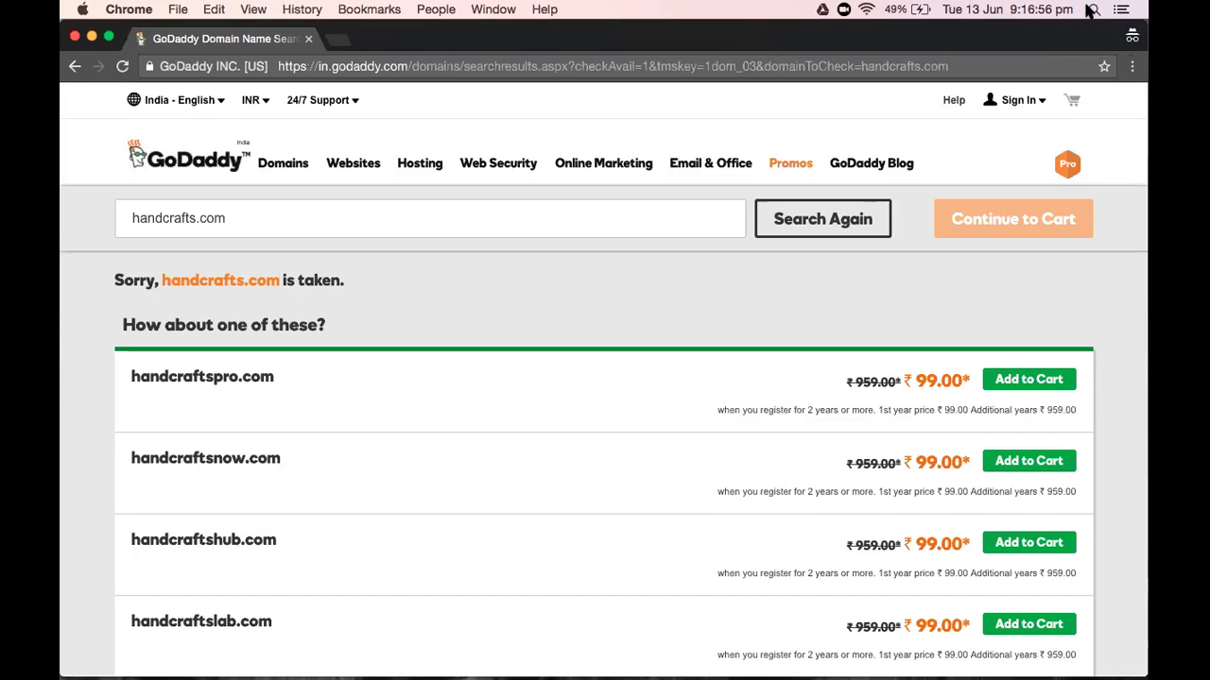
scroll(715, 284, "down", 2)
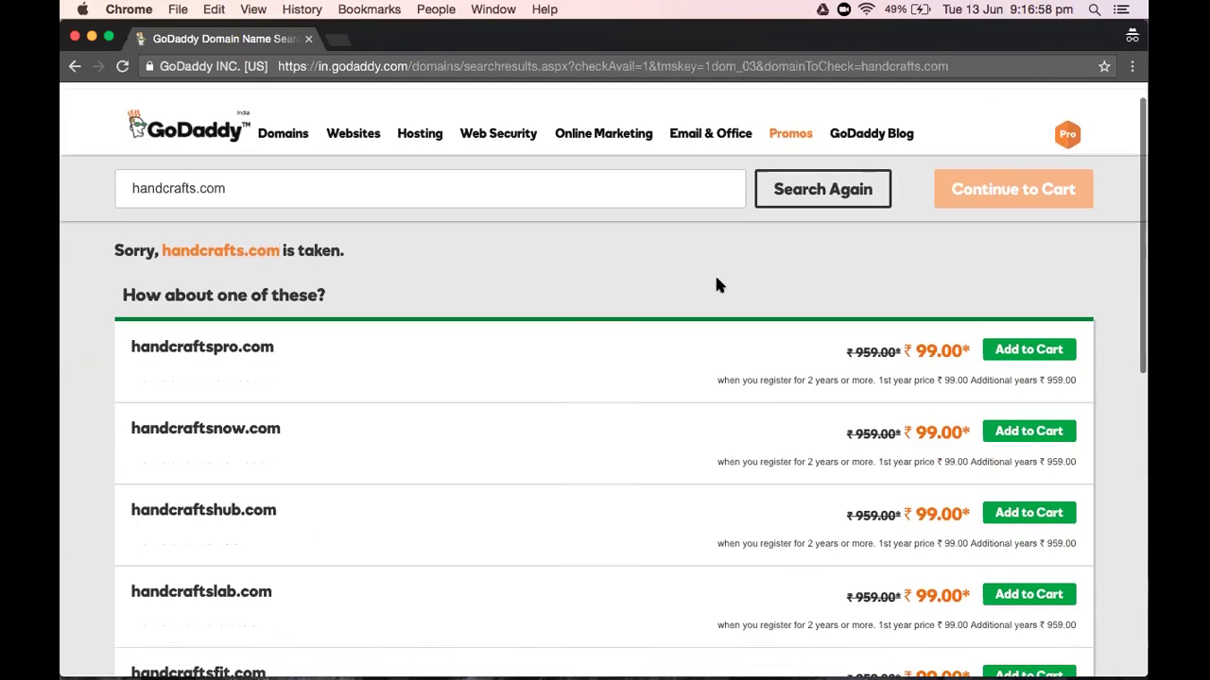
scroll(716, 284, "down", 3)
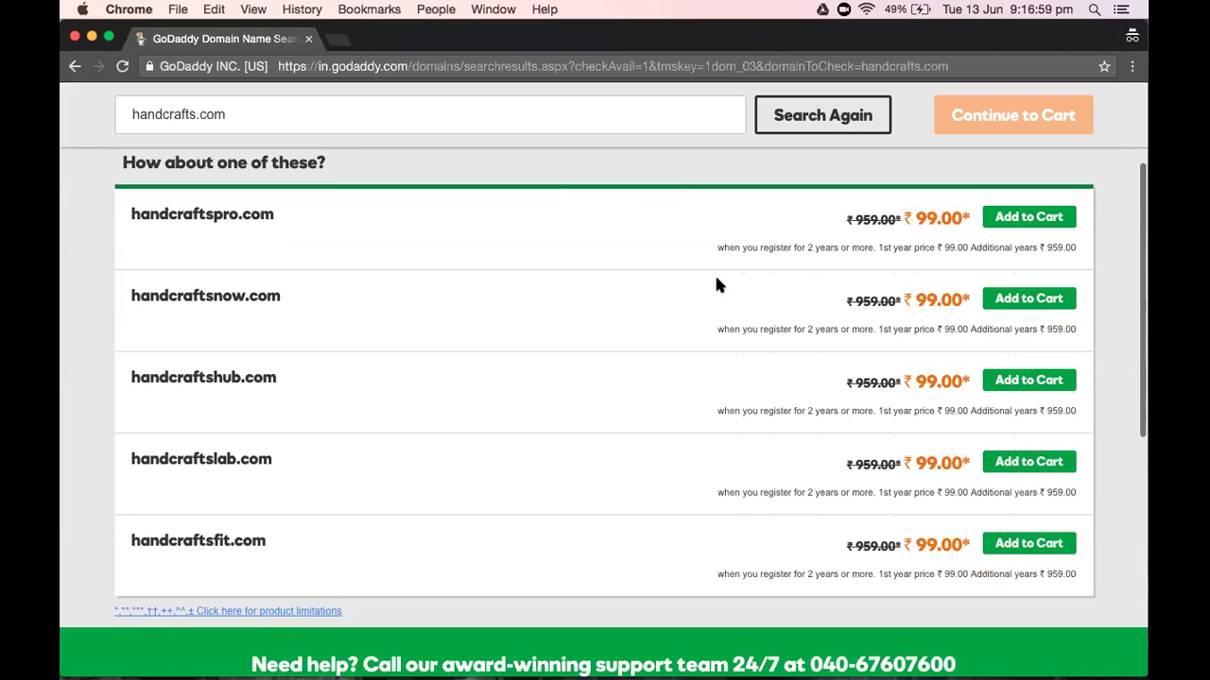
scroll(716, 284, "up", 5)
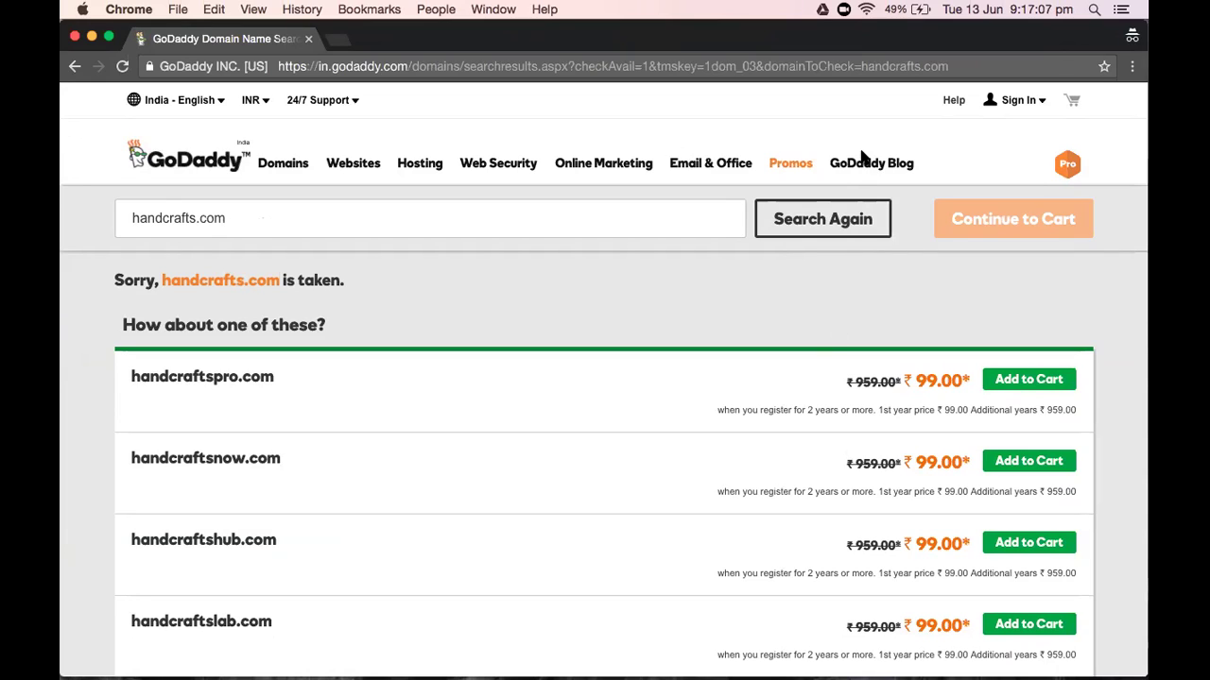
Search handcraft.com instead and scroll alternatives like handcraftfit.com and handcrafttop.com
left_click(191, 217)
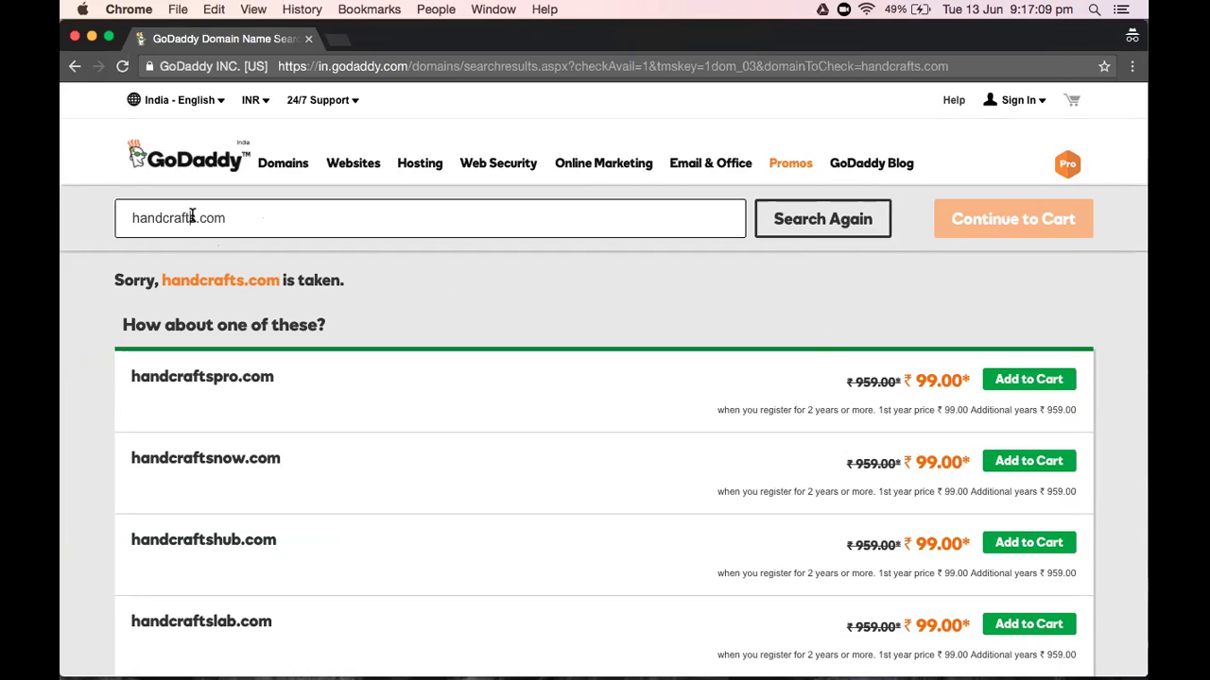
key("BackSpace")
left_click(874, 231)
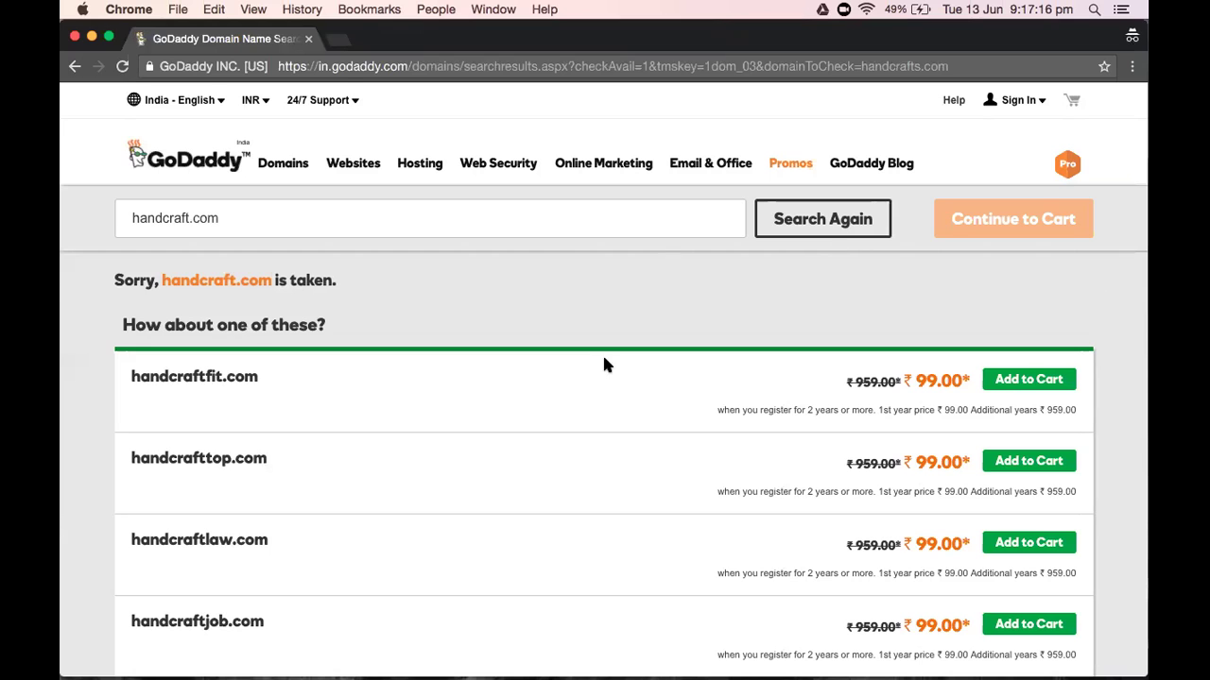
scroll(606, 365, "down", 5)
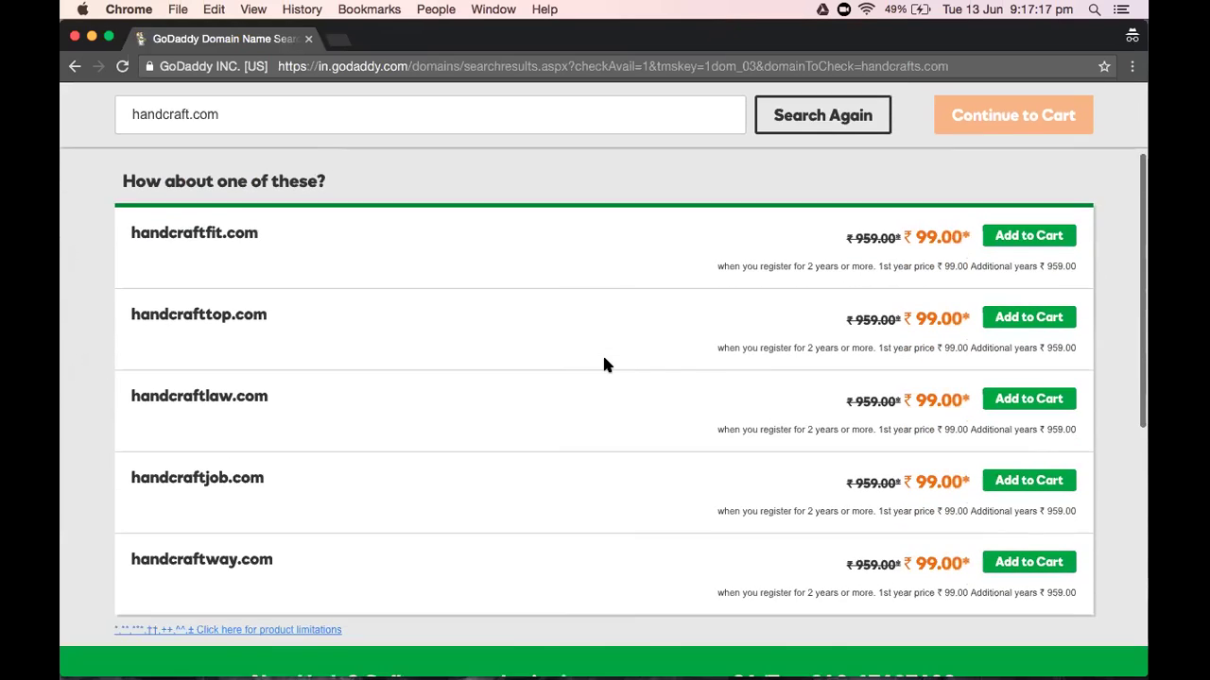
scroll(606, 365, "up", 2)
scroll(606, 364, "down", 3)
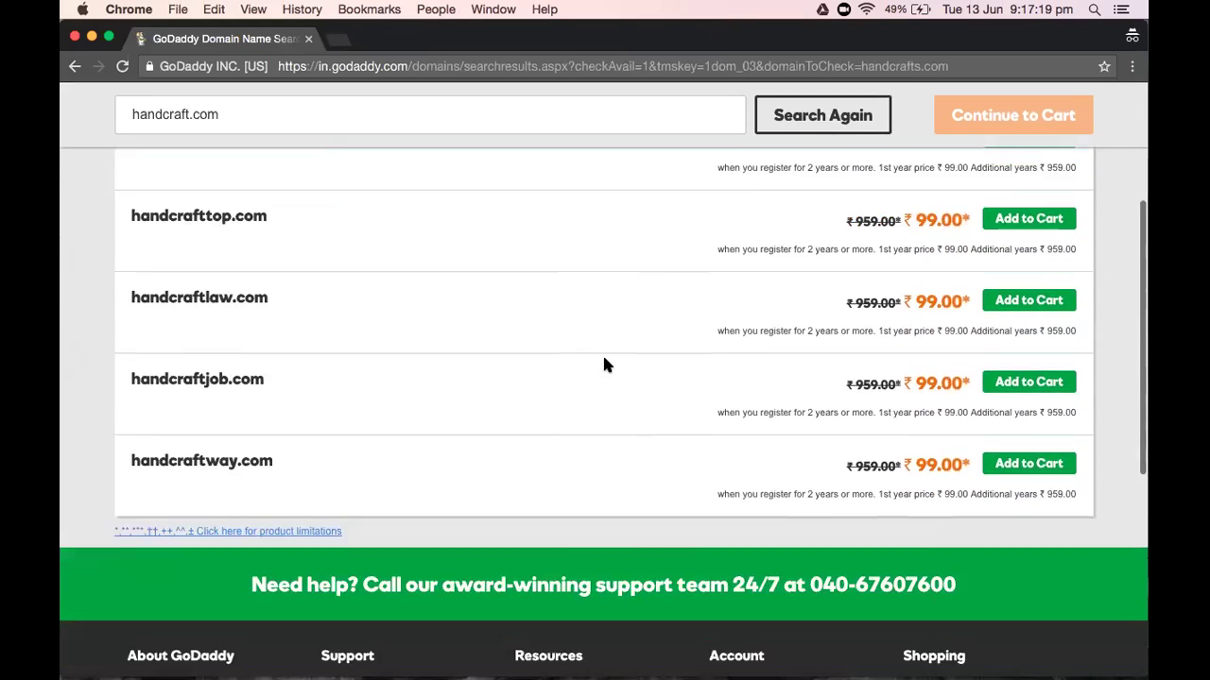
scroll(605, 364, "down", 1)
scroll(595, 365, "up", 10)
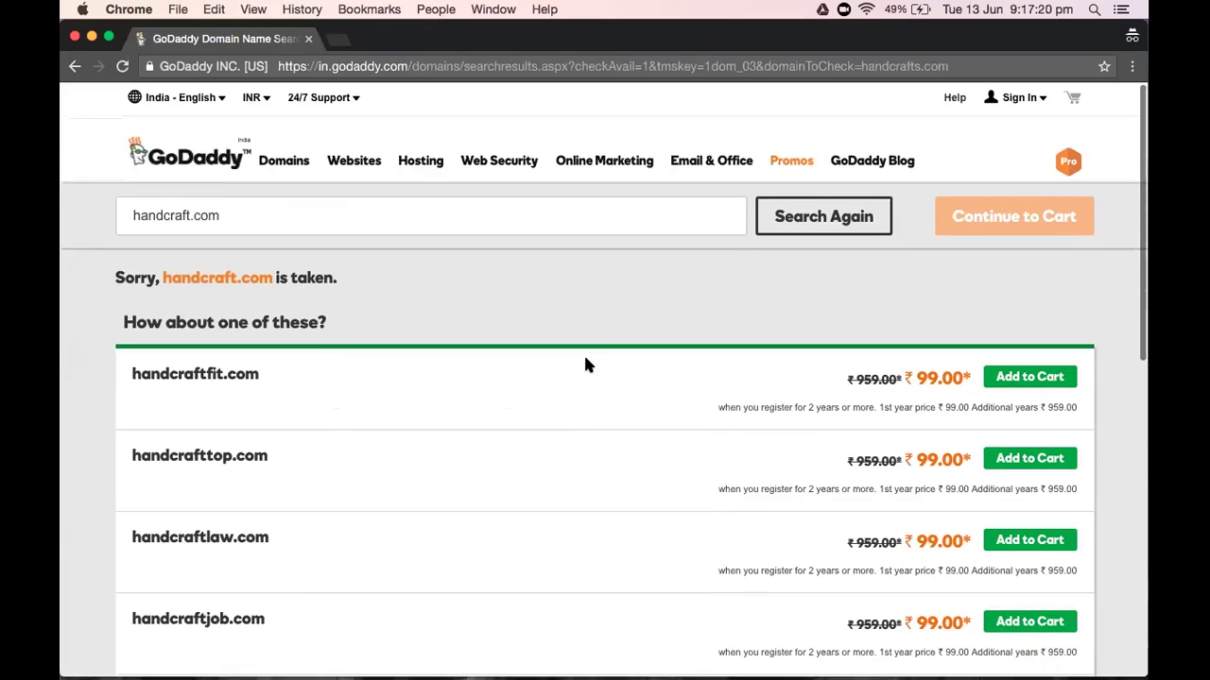
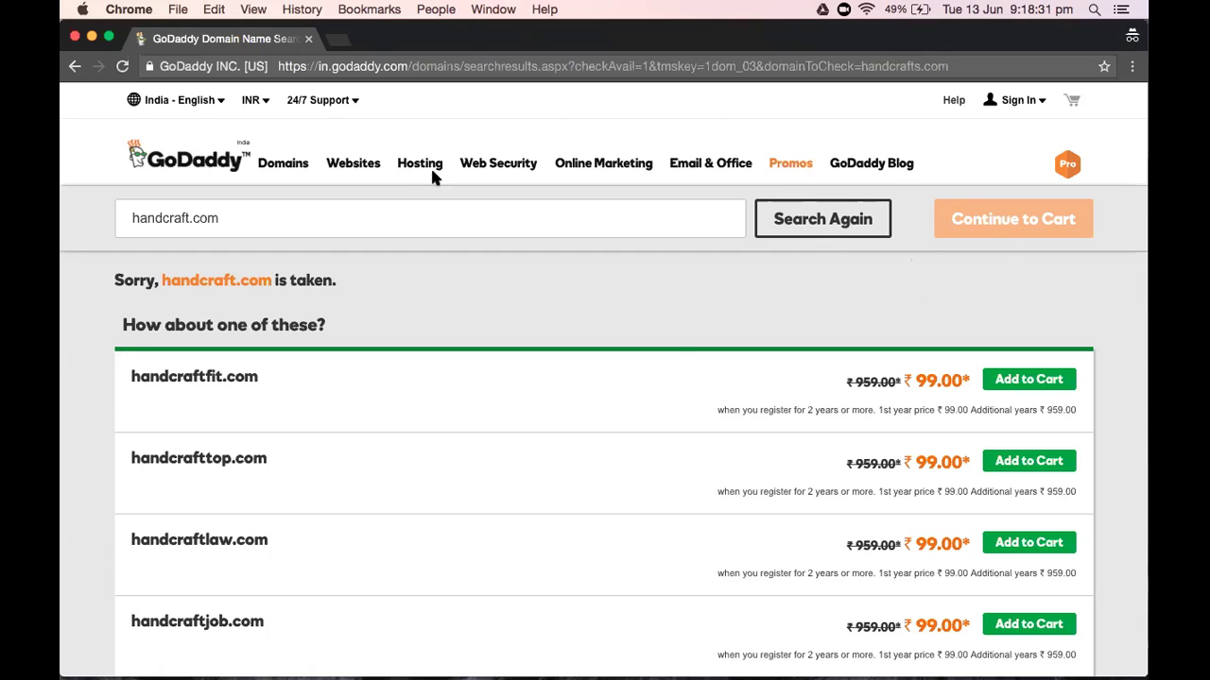
Scroll through the remaining GoDaddy handcraft domain suggestions, then switch to the WordPress Pages list
scroll(674, 355, "down", 3)
scroll(604, 378, "down", 5)
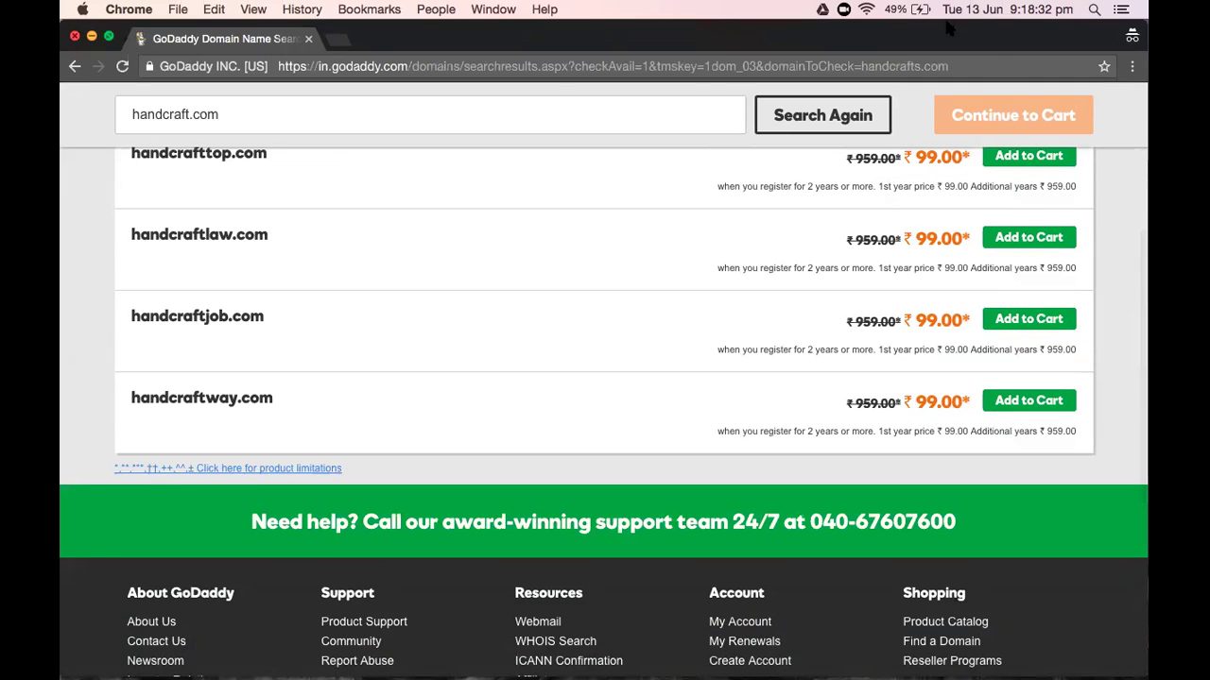
key("super+grave")
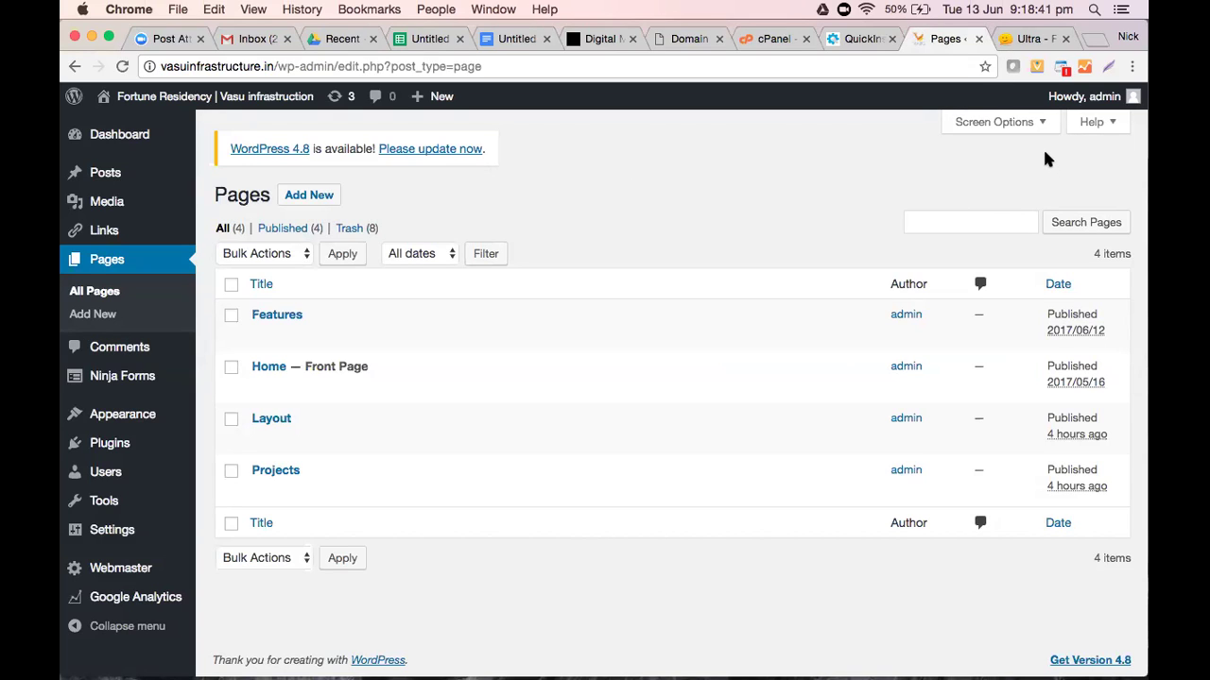
Open the WordPress installed plugins list, then switch to the untitled student spreadsheet
left_click(107, 449)
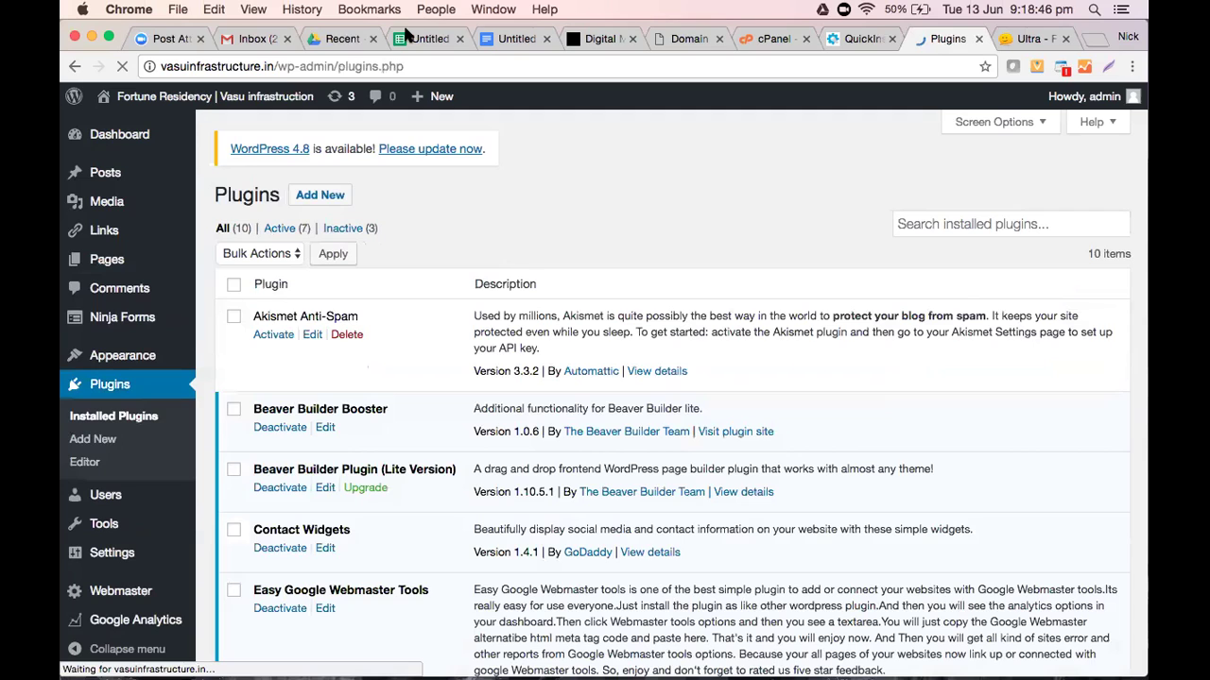
left_click(406, 38)
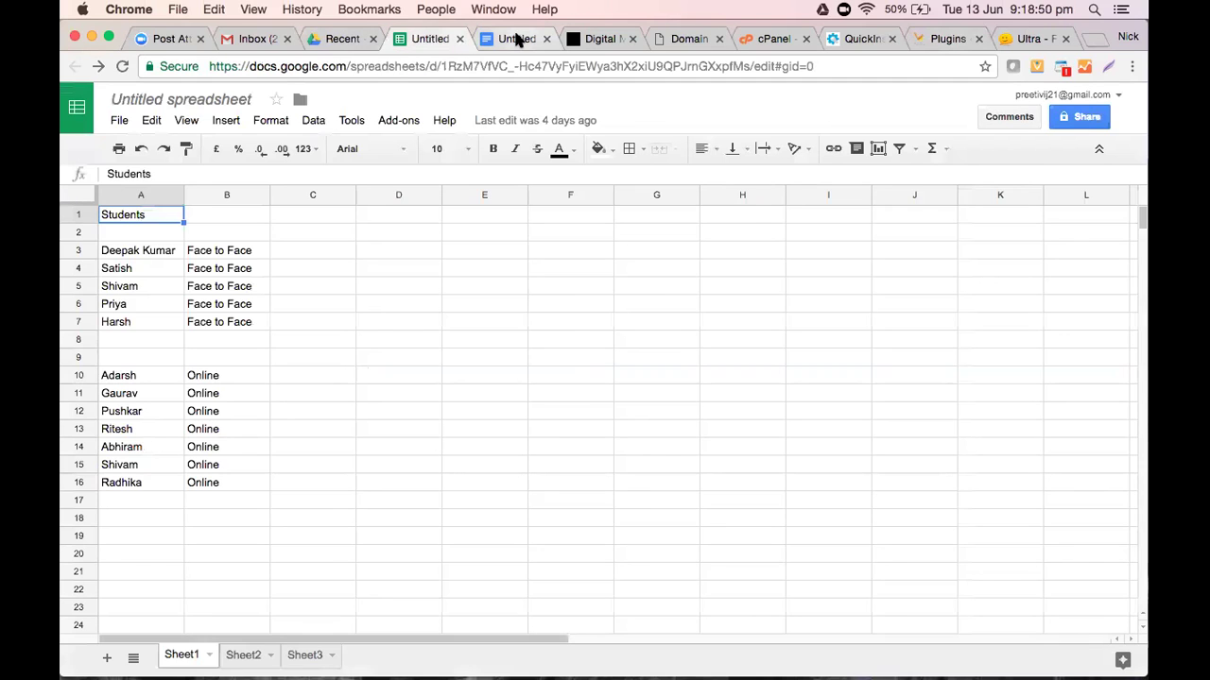
left_click(519, 38)
Below Themify.me, add the note 'SEO of WordPress based Website -' with 'SEO Yoast' on its own line
left_click(423, 516)
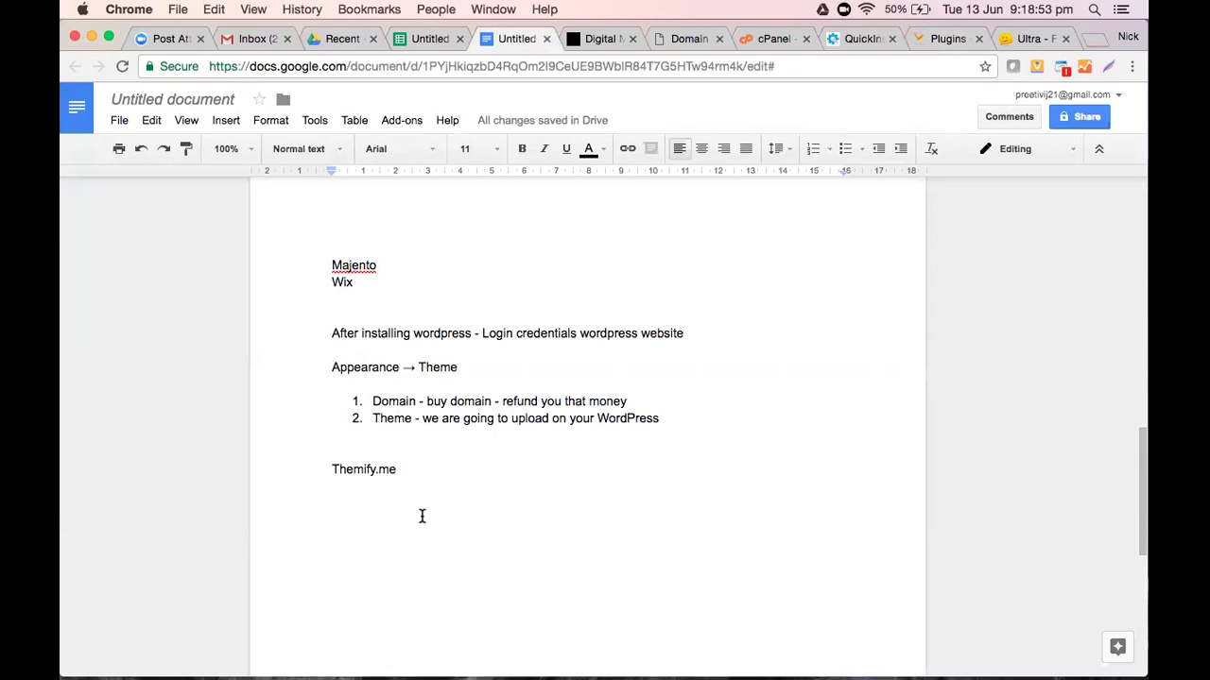
type("SEO of ")
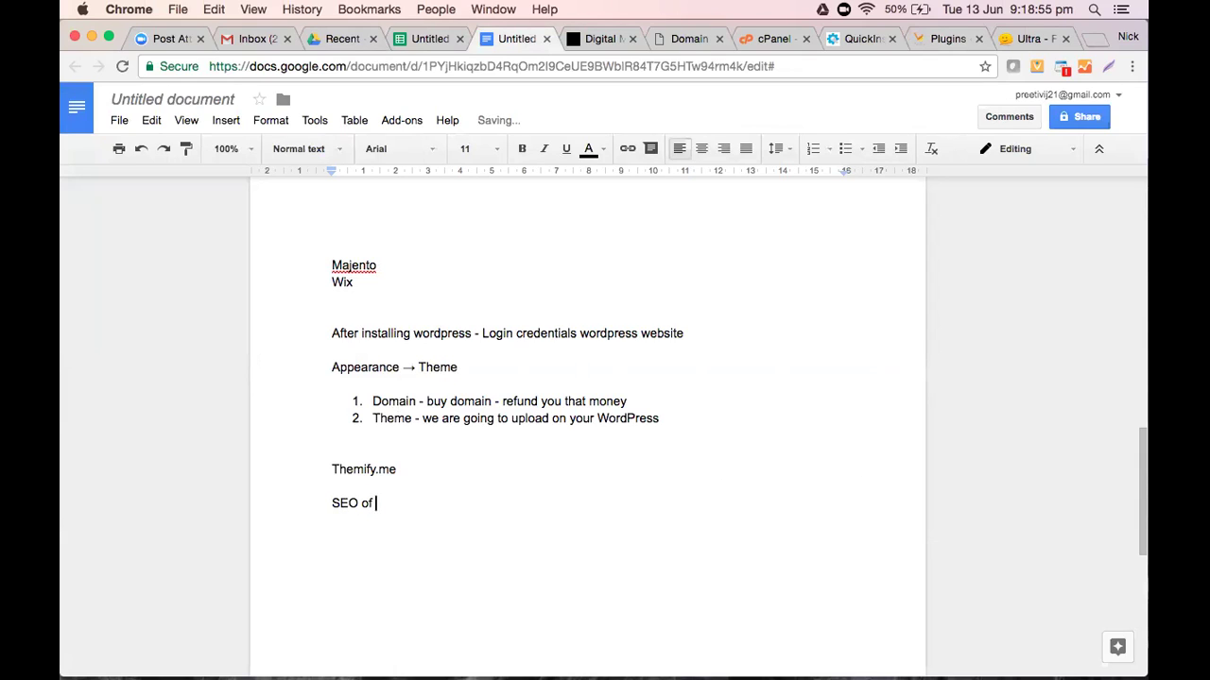
type("WordPress based W")
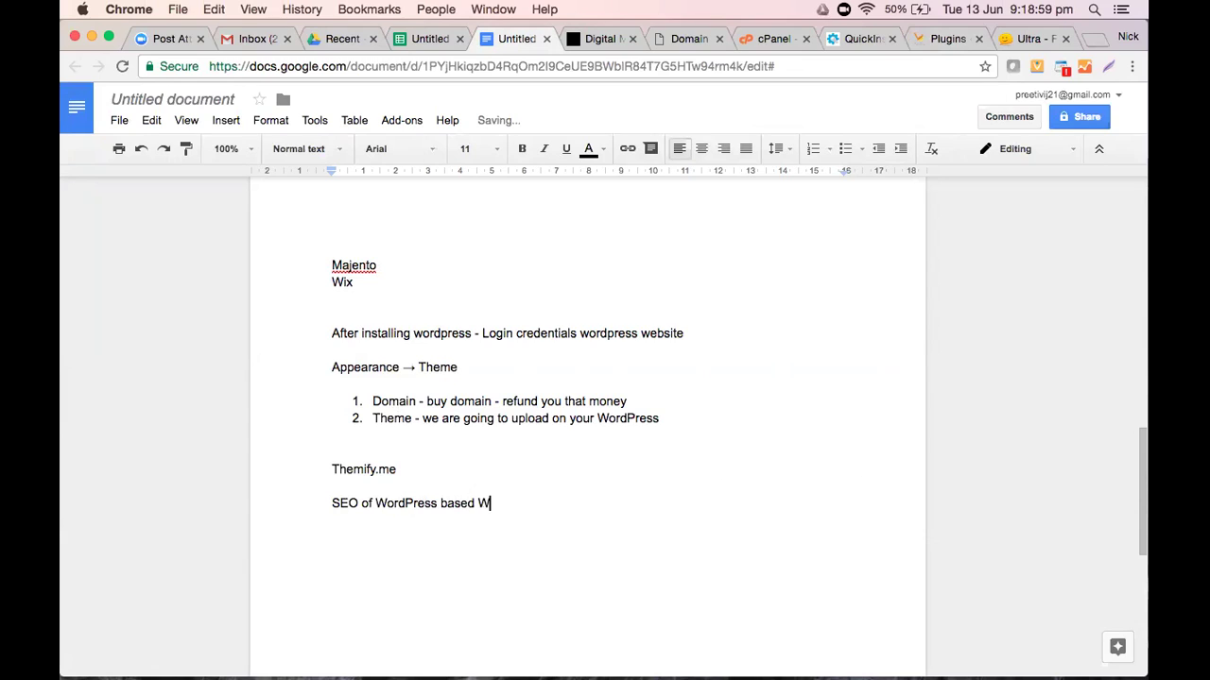
type("ebsite - SEO Yoast")
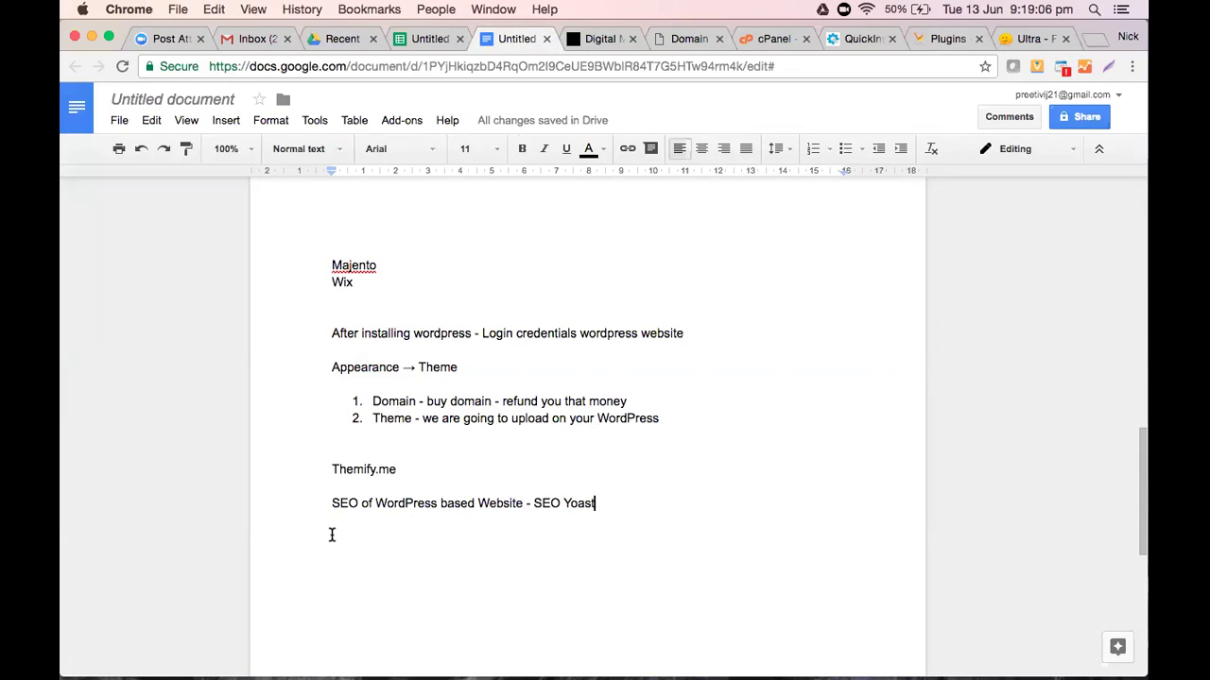
left_click(534, 503)
key("Return")
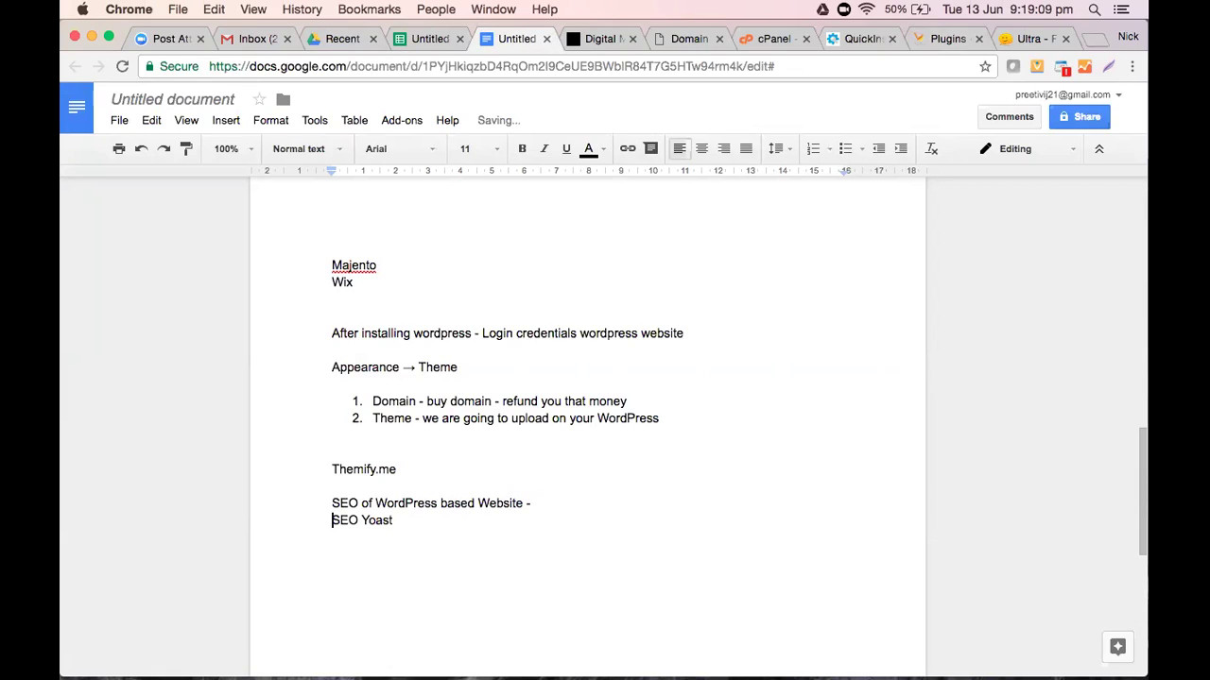
left_click(402, 521)
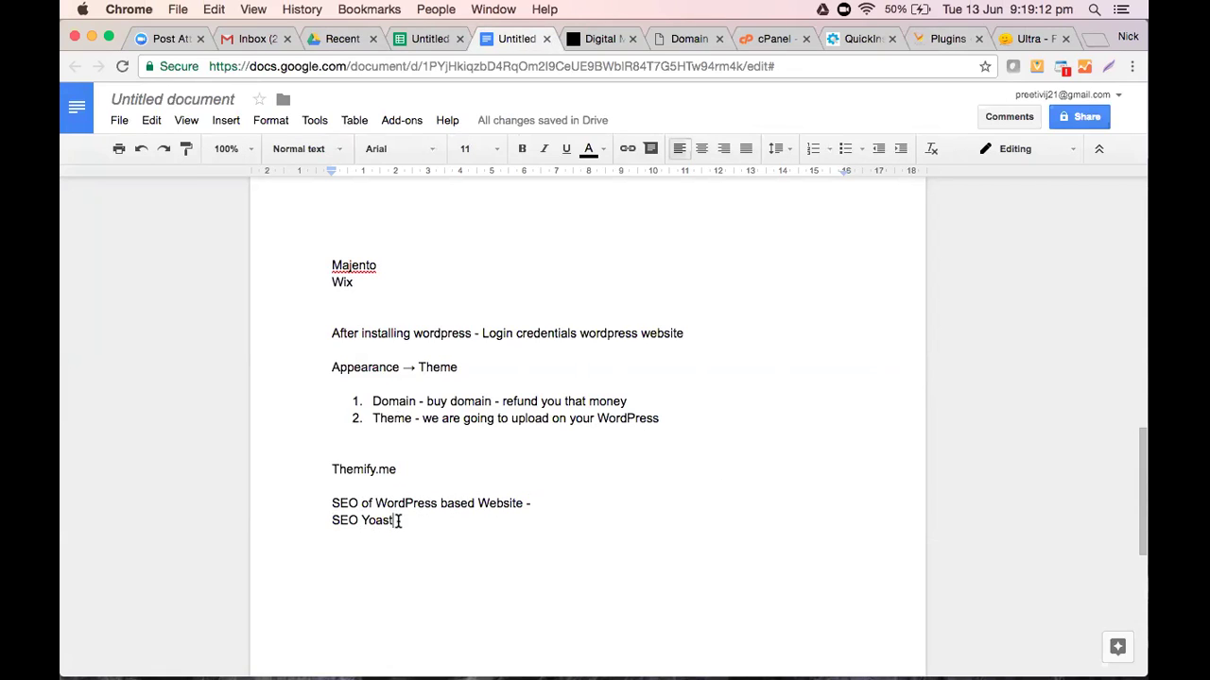
scroll(633, 509, "down", 5)
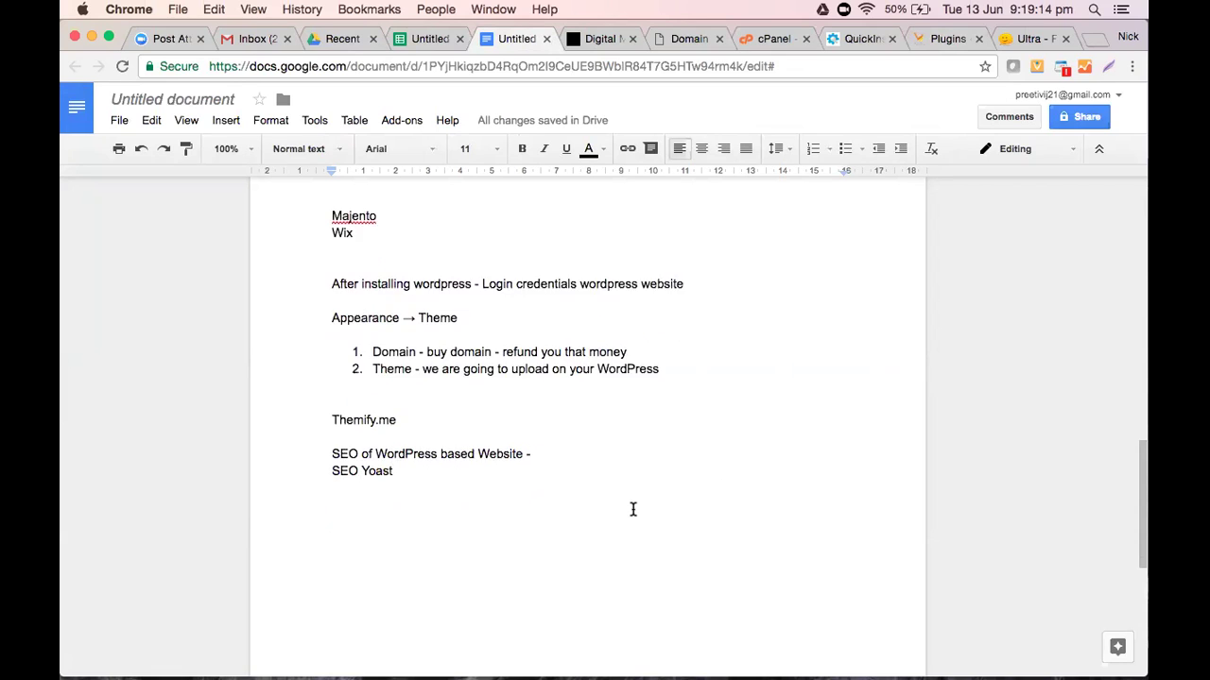
scroll(633, 509, "up", 2)
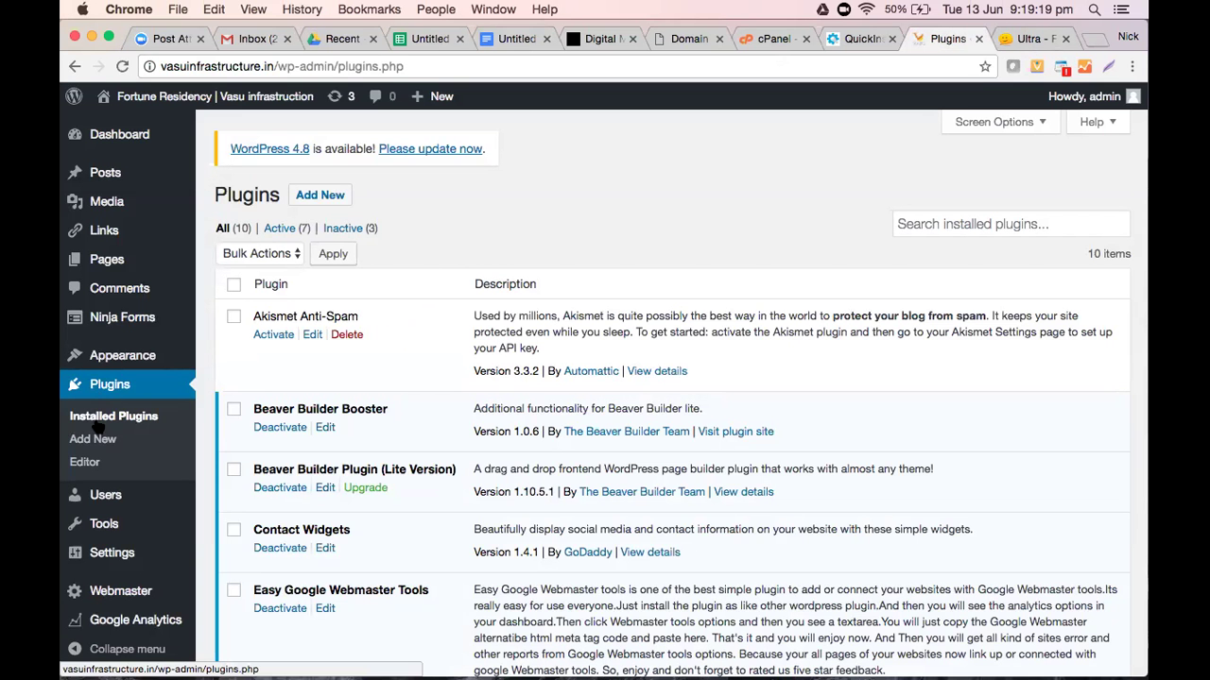
Search the plugin directory for 'SEO Yoast', then install and activate the Yoast SEO plugin
key("super+r")
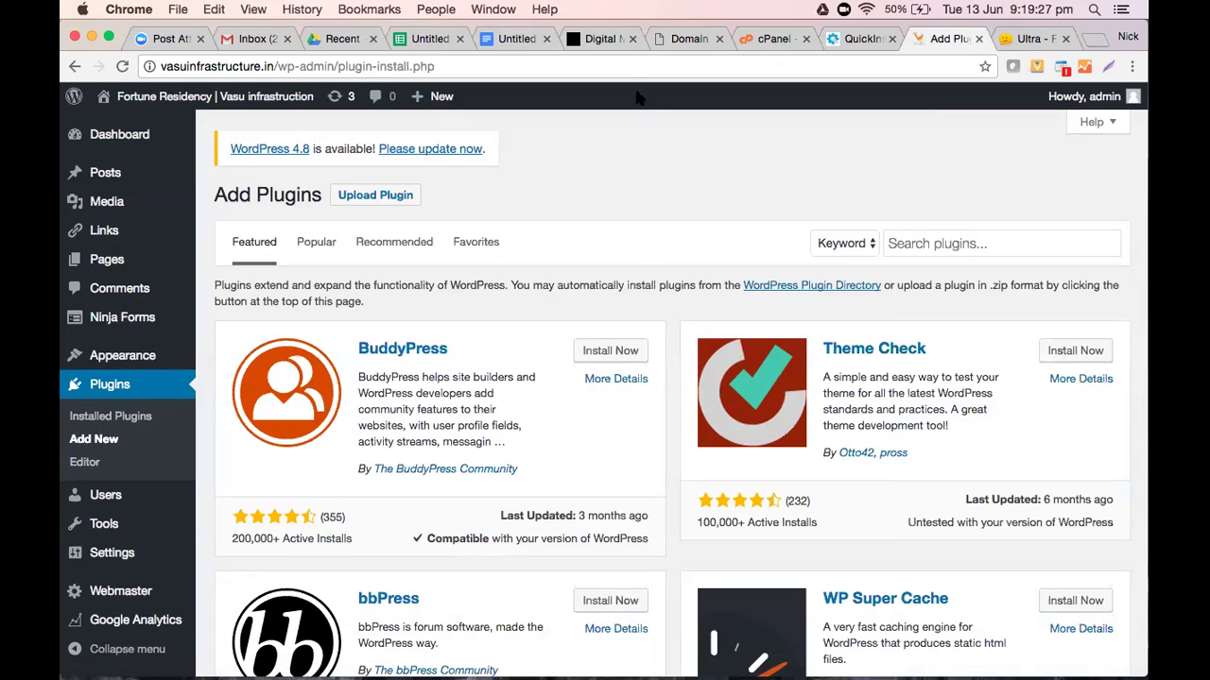
left_click(972, 243)
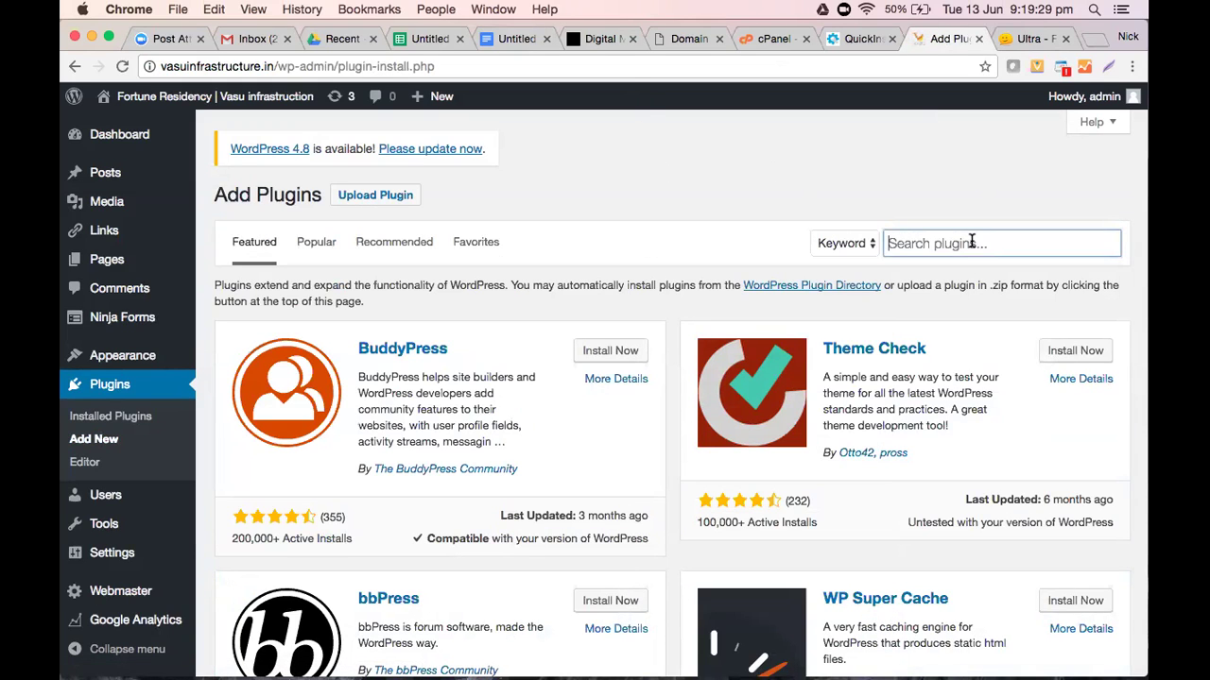
type("SEO")
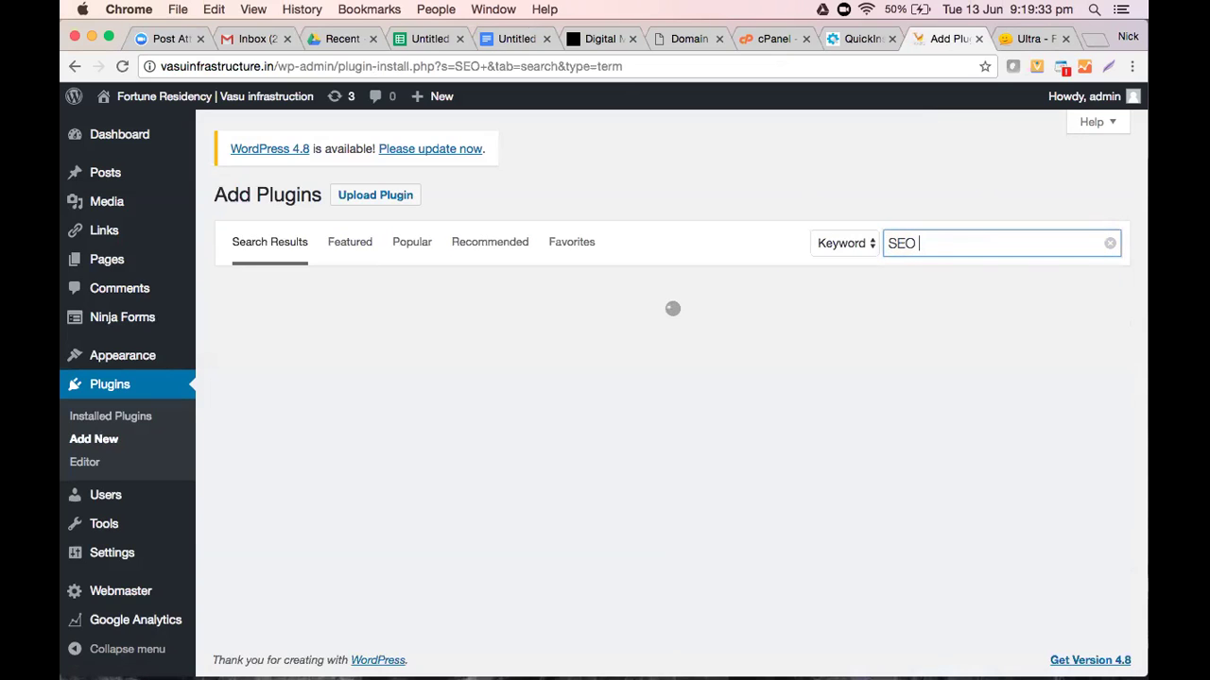
type(" Yoast")
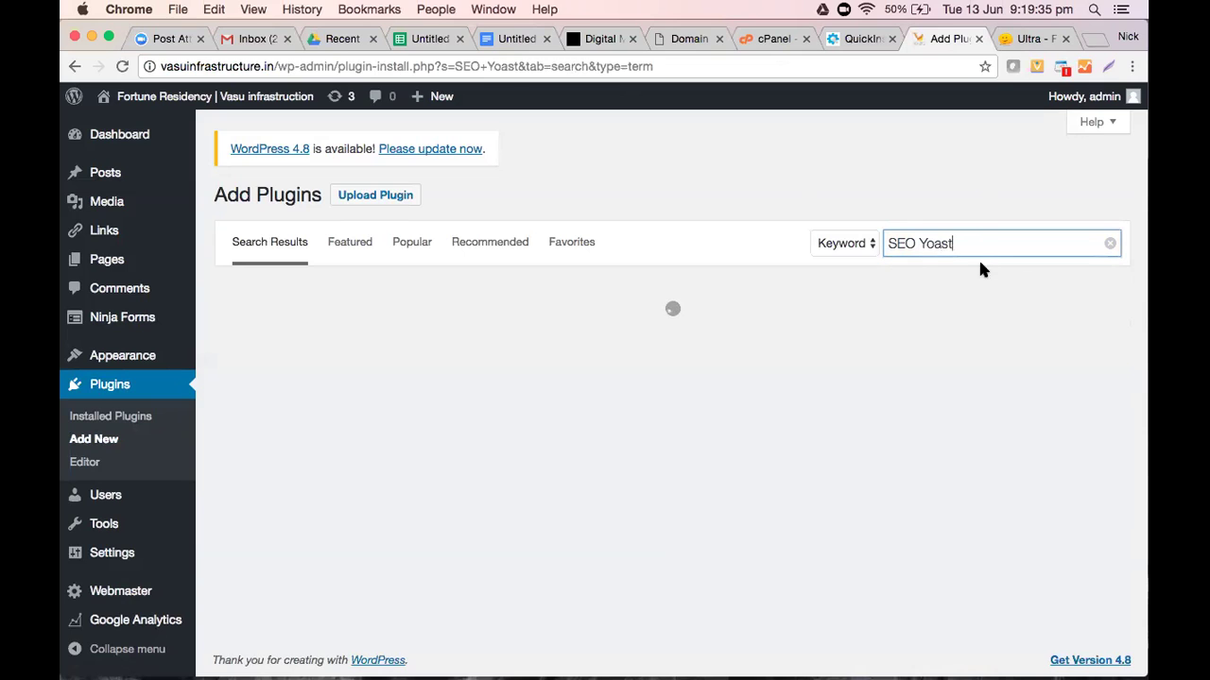
left_click(977, 246)
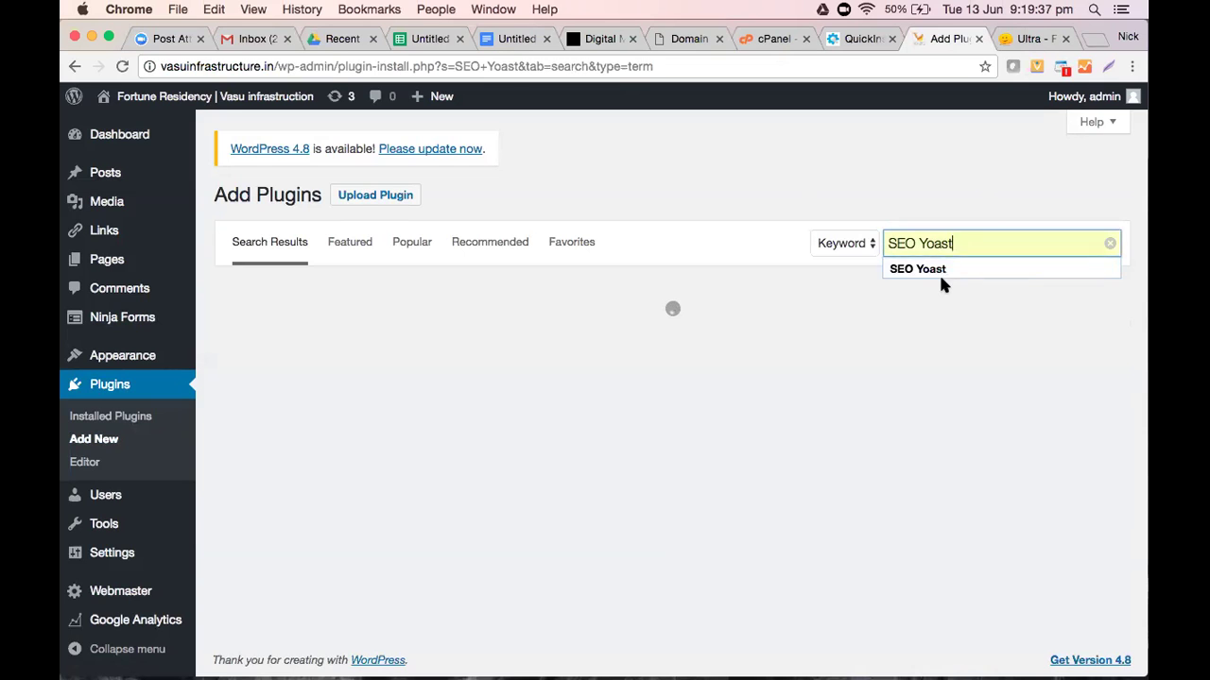
left_click(941, 268)
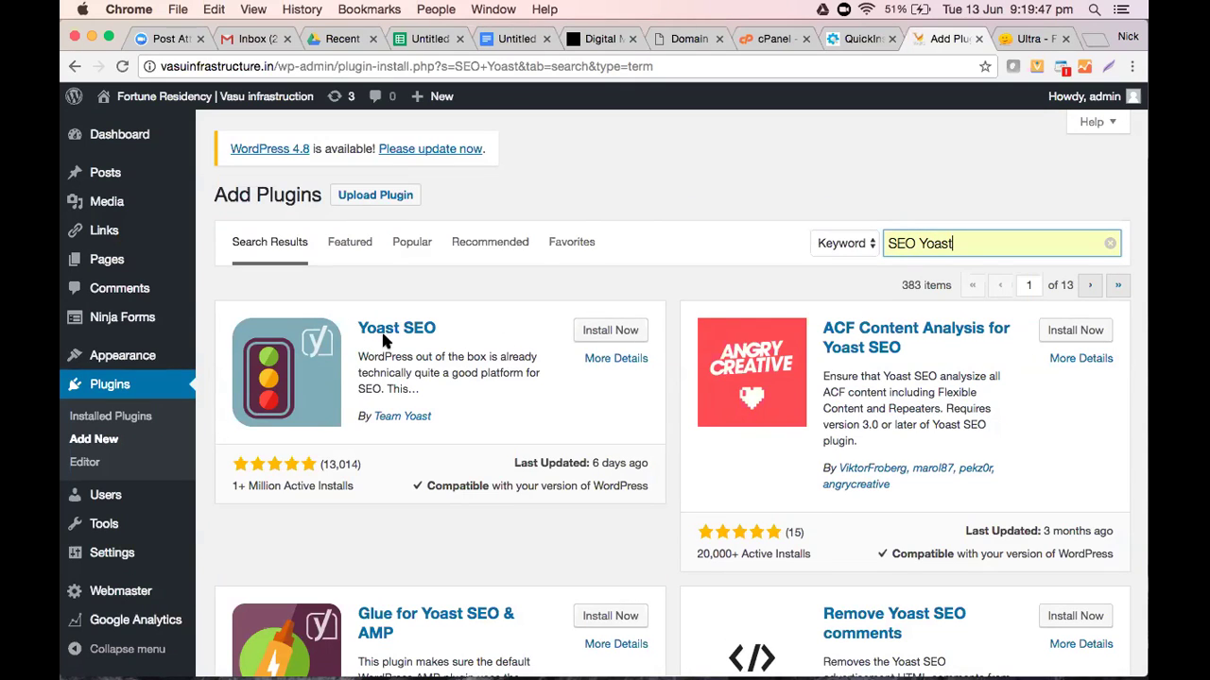
left_click(624, 332)
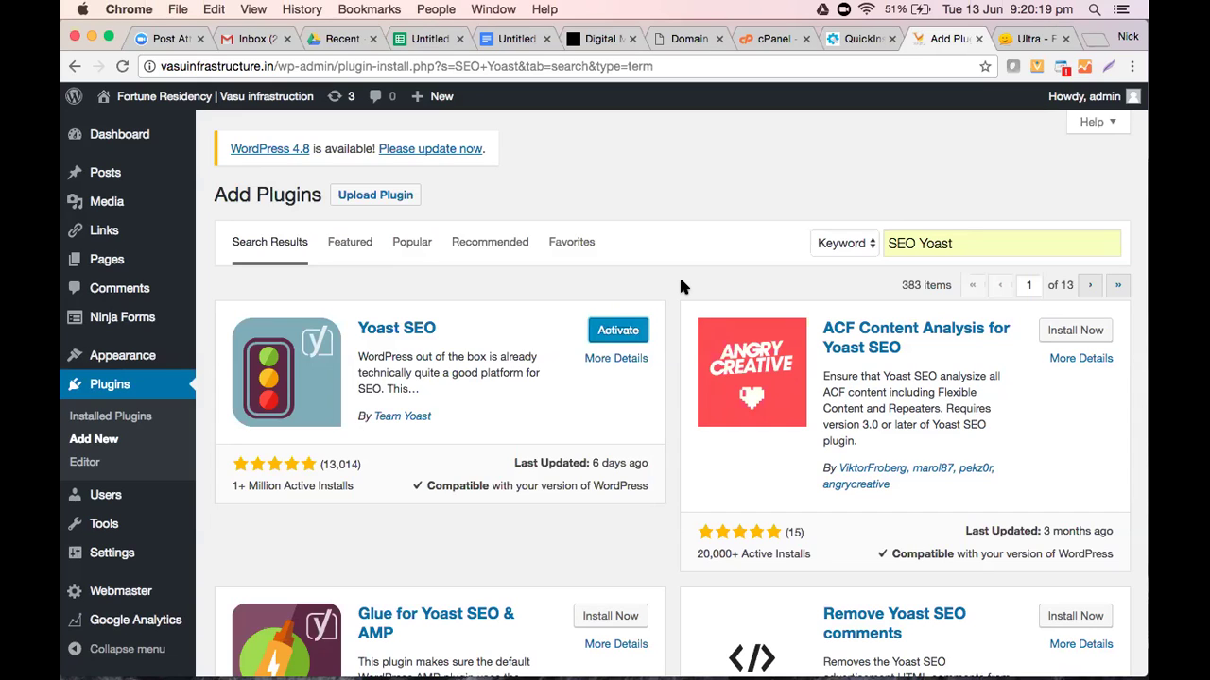
left_click(619, 338)
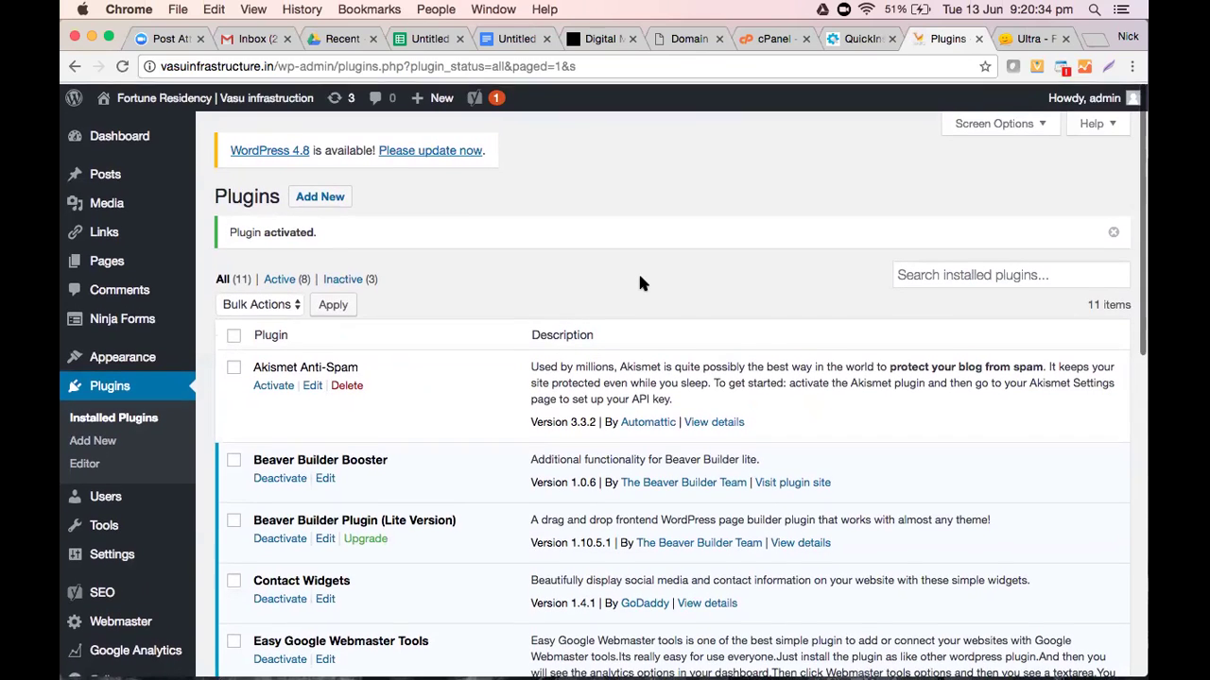
Open the Yoast SEO dashboard and read its report: no problems, one Search Console notification
scroll(640, 283, "down", 1)
scroll(640, 283, "down", 5)
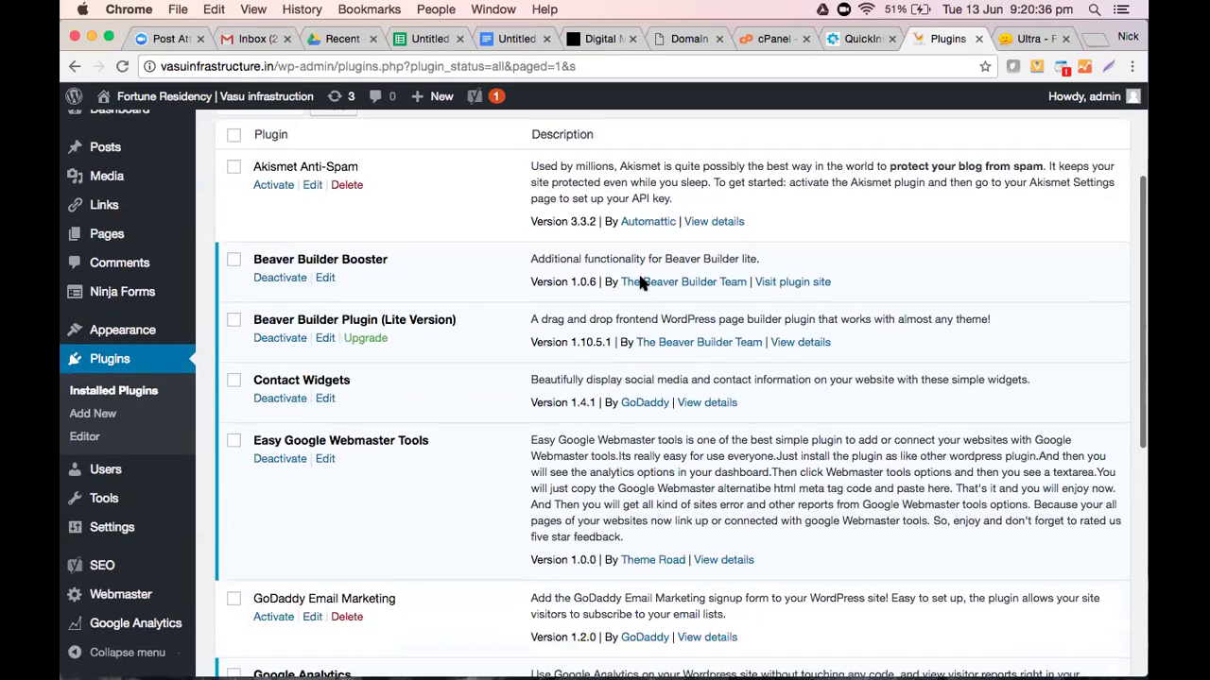
scroll(640, 282, "up", 4)
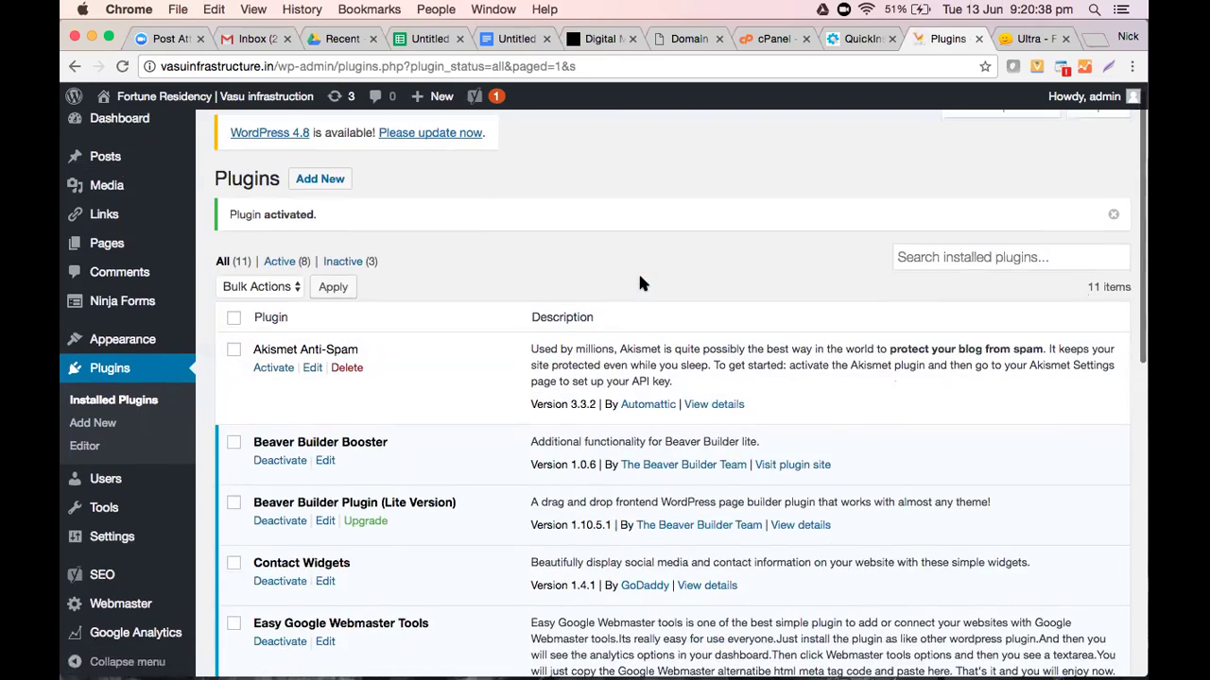
scroll(600, 279, "up", 1)
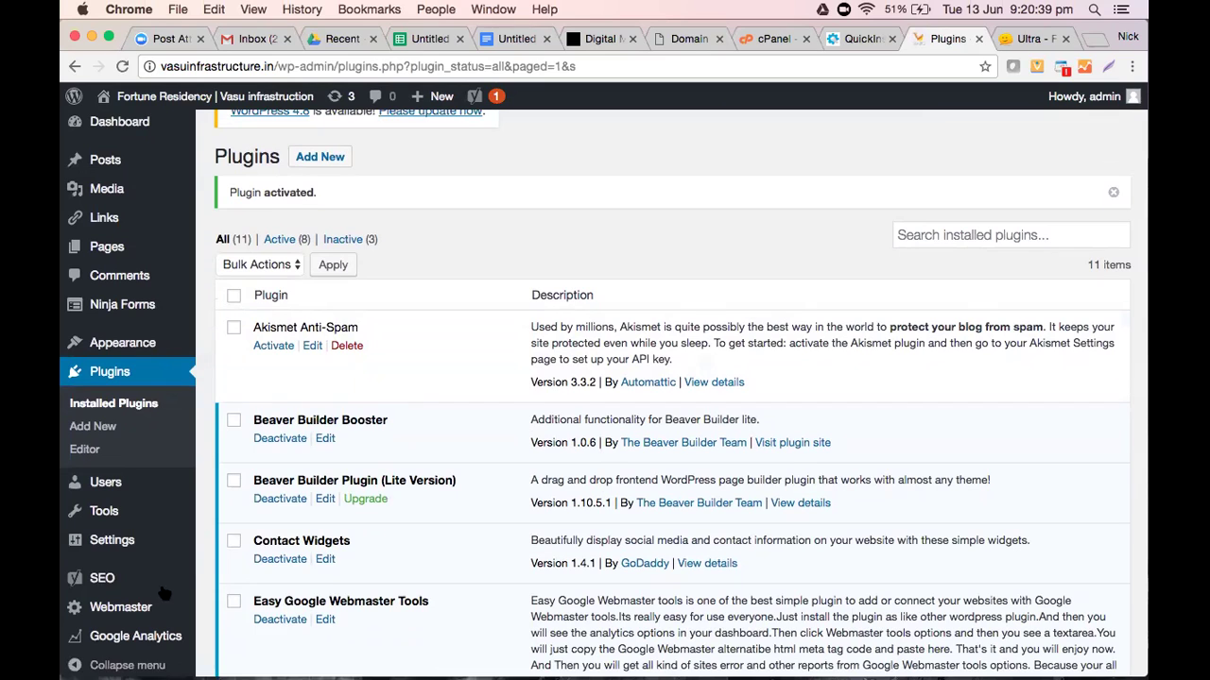
mouse_move(92, 587)
scroll(571, 582, "down", 2)
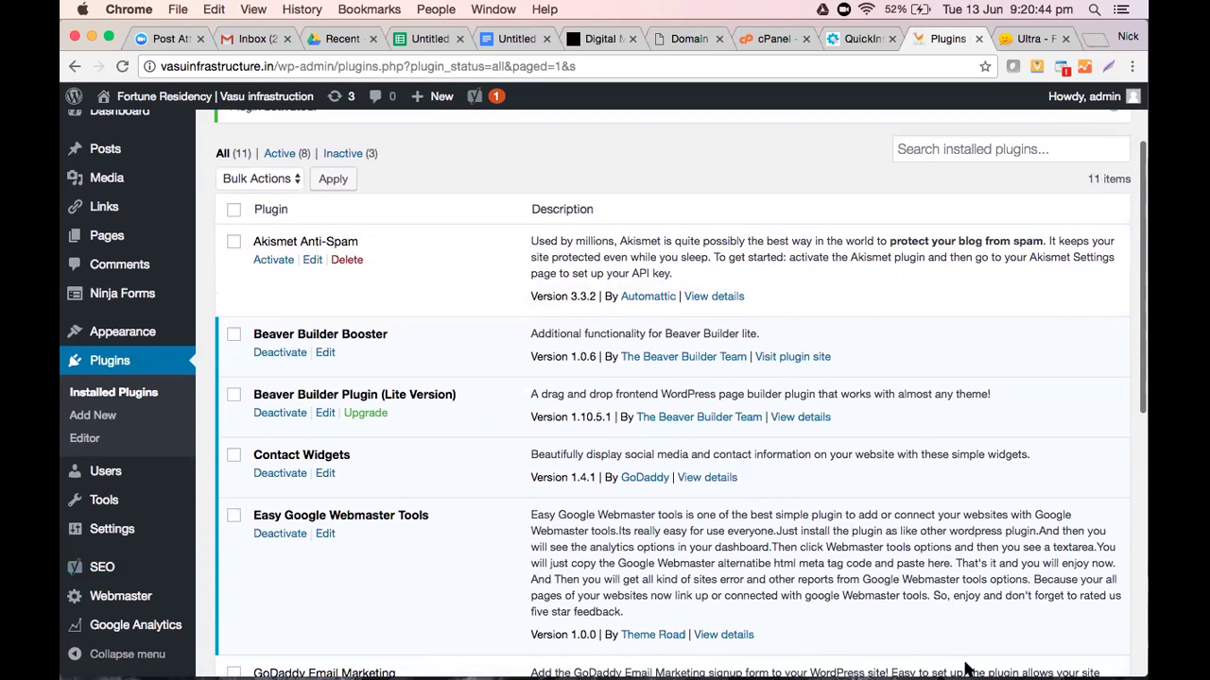
left_click(104, 573)
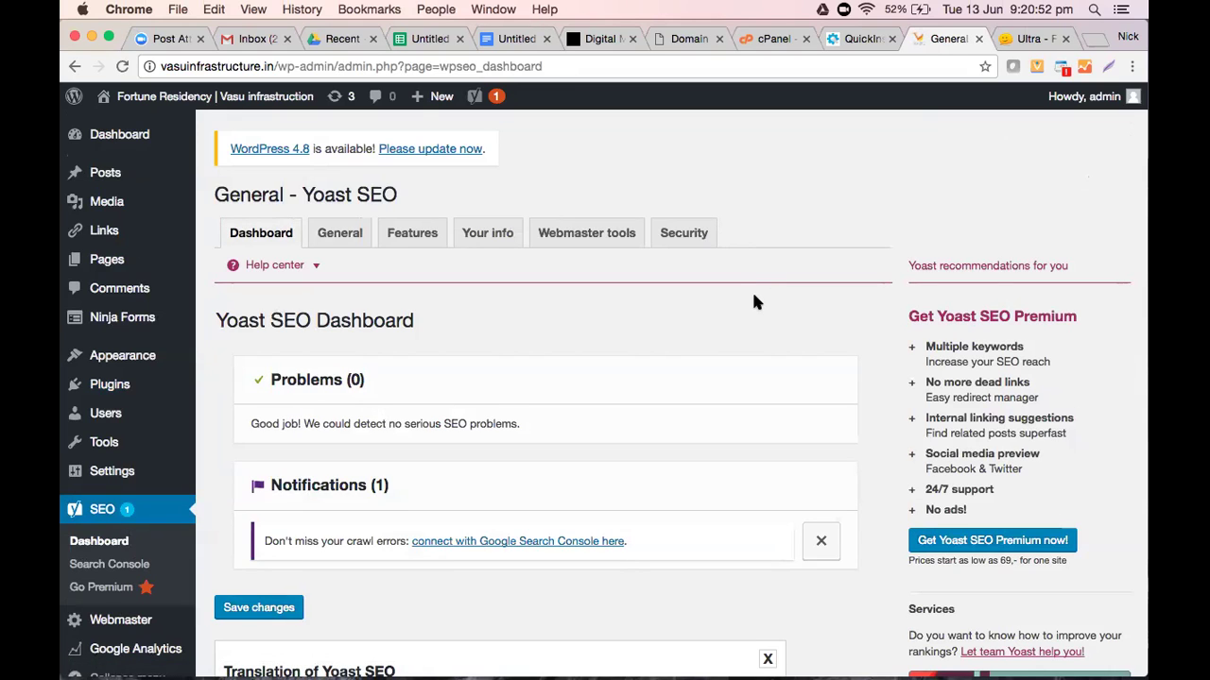
scroll(753, 302, "down", 3)
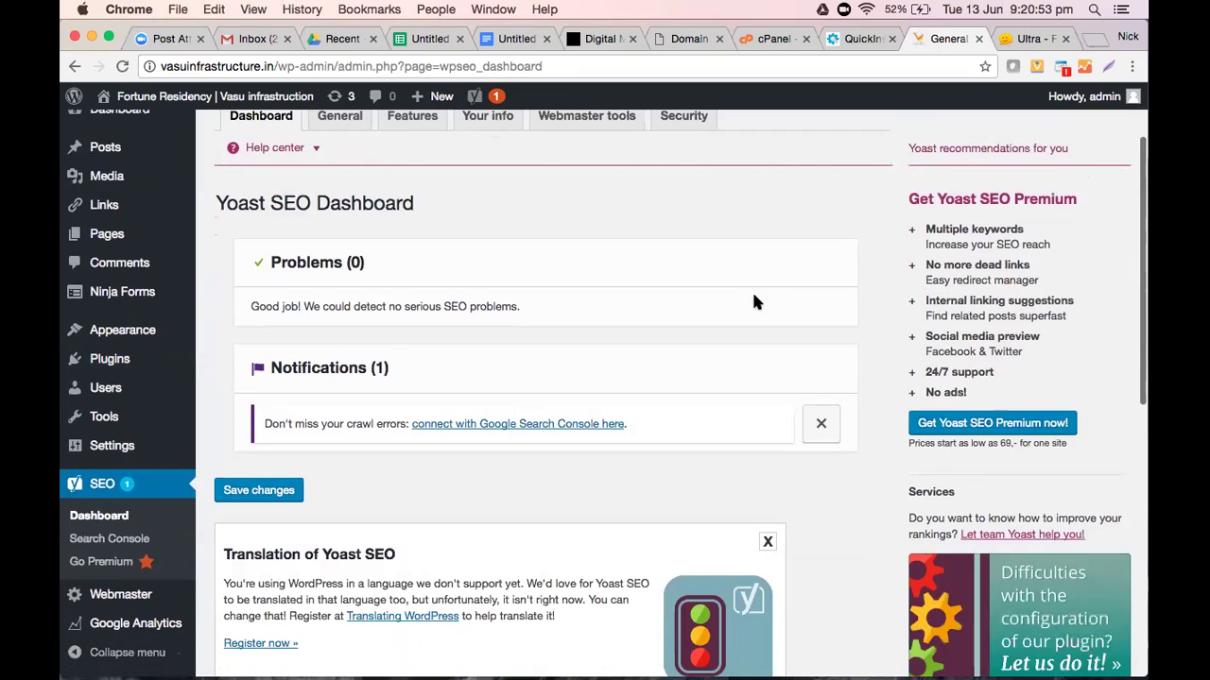
scroll(754, 302, "down", 2)
scroll(753, 302, "down", 2)
scroll(753, 302, "up", 6)
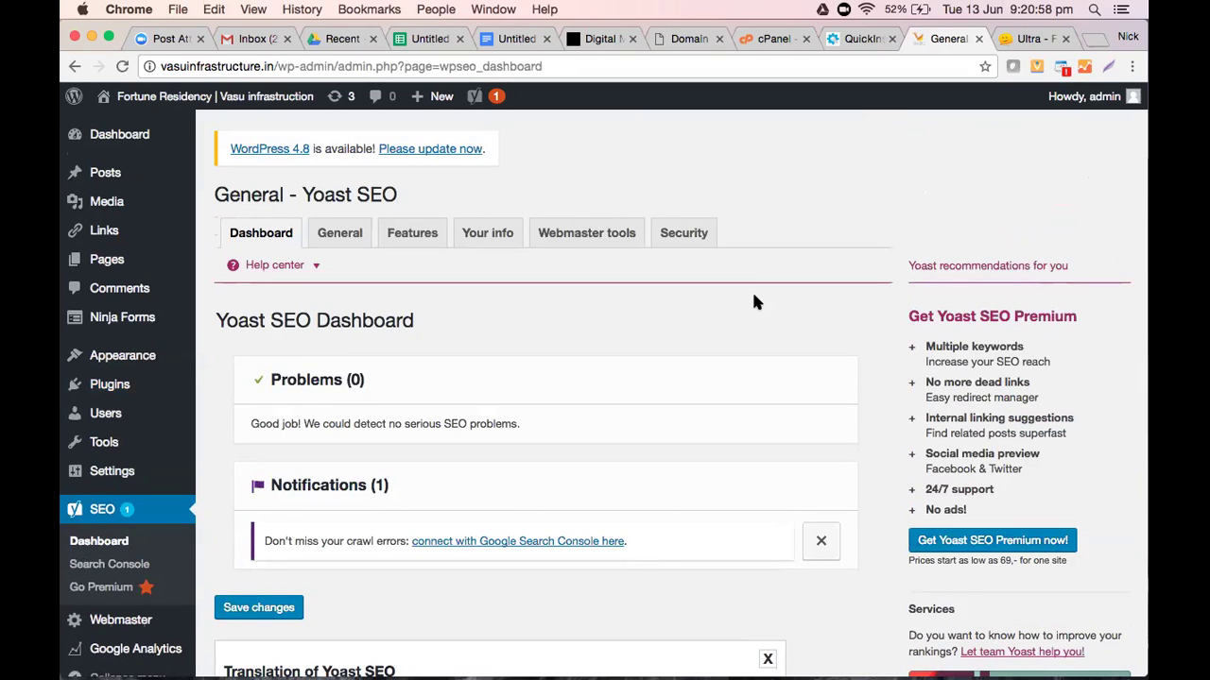
mouse_move(107, 264)
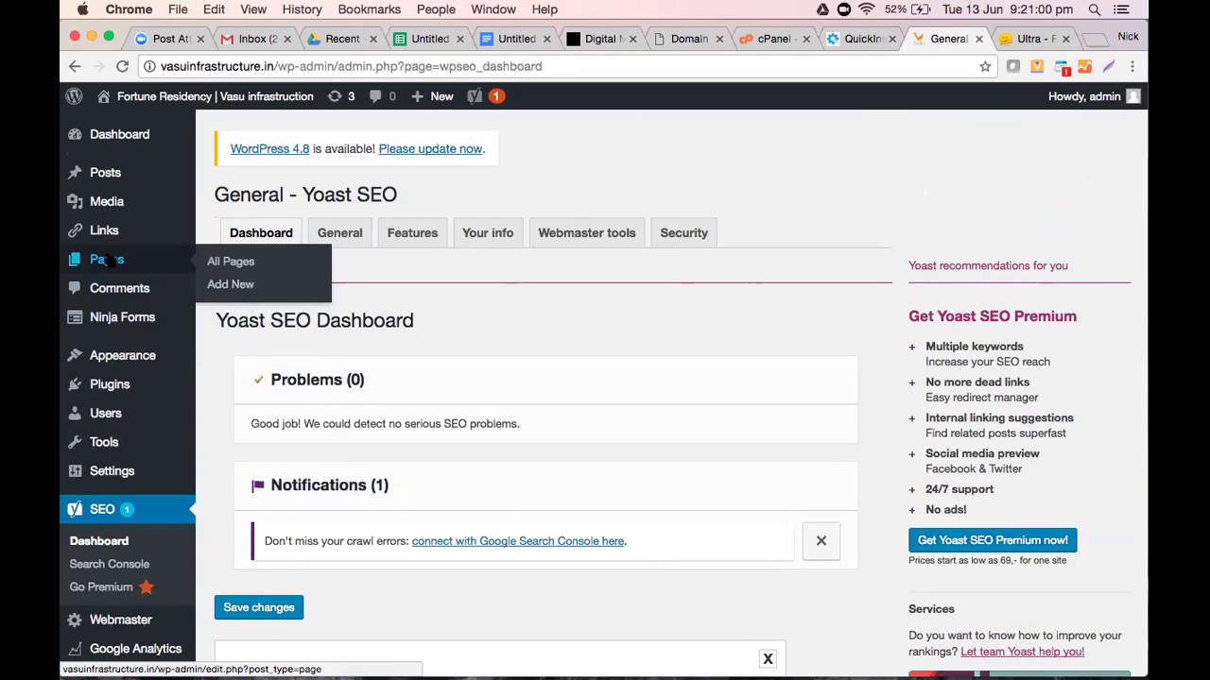
Open the Features page from All Pages and scroll down to its Yoast SEO box
left_click(251, 263)
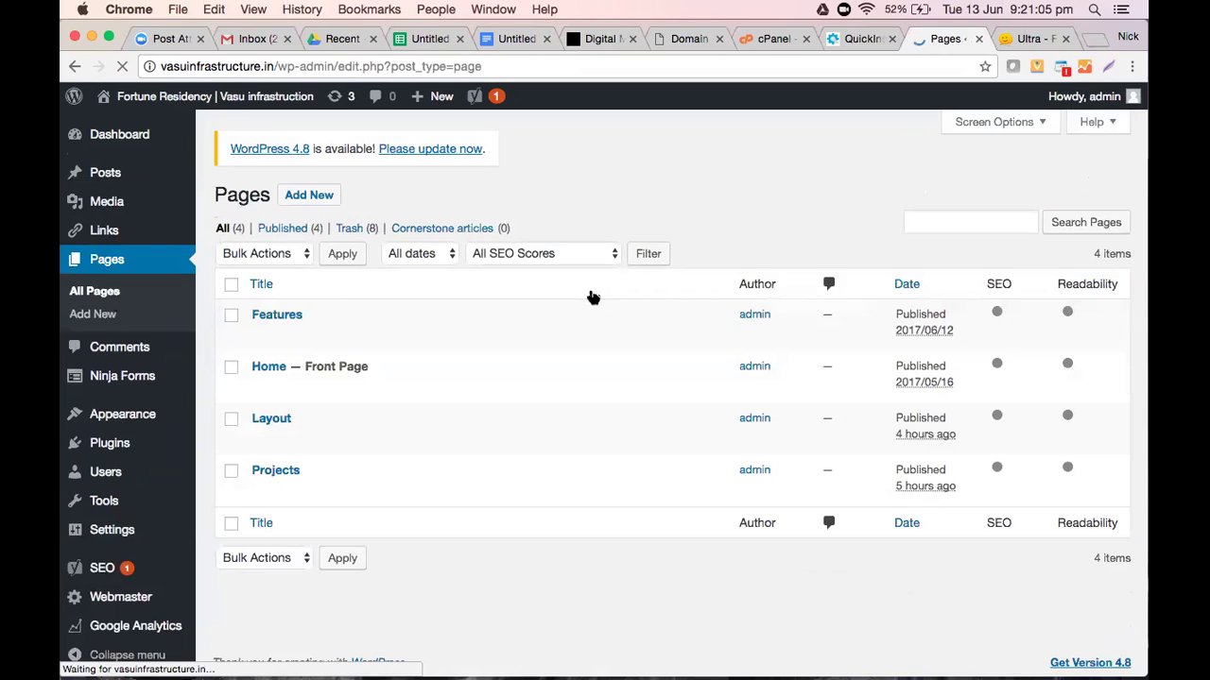
left_click(290, 315)
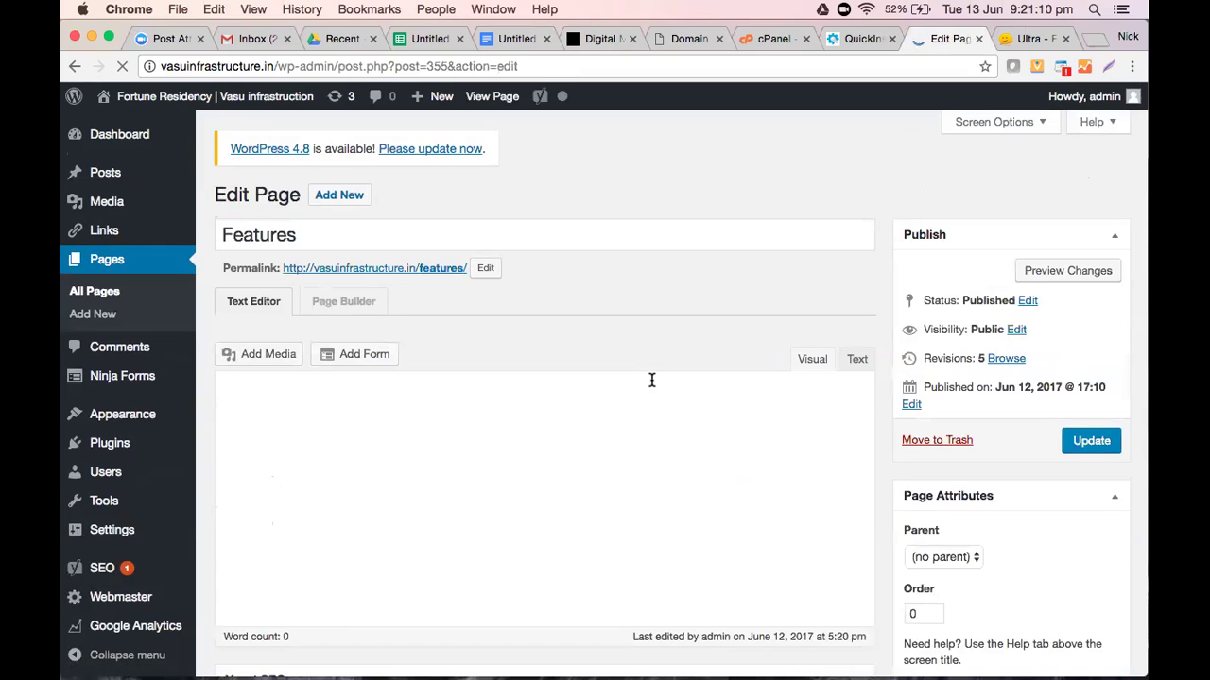
scroll(651, 380, "down", 5)
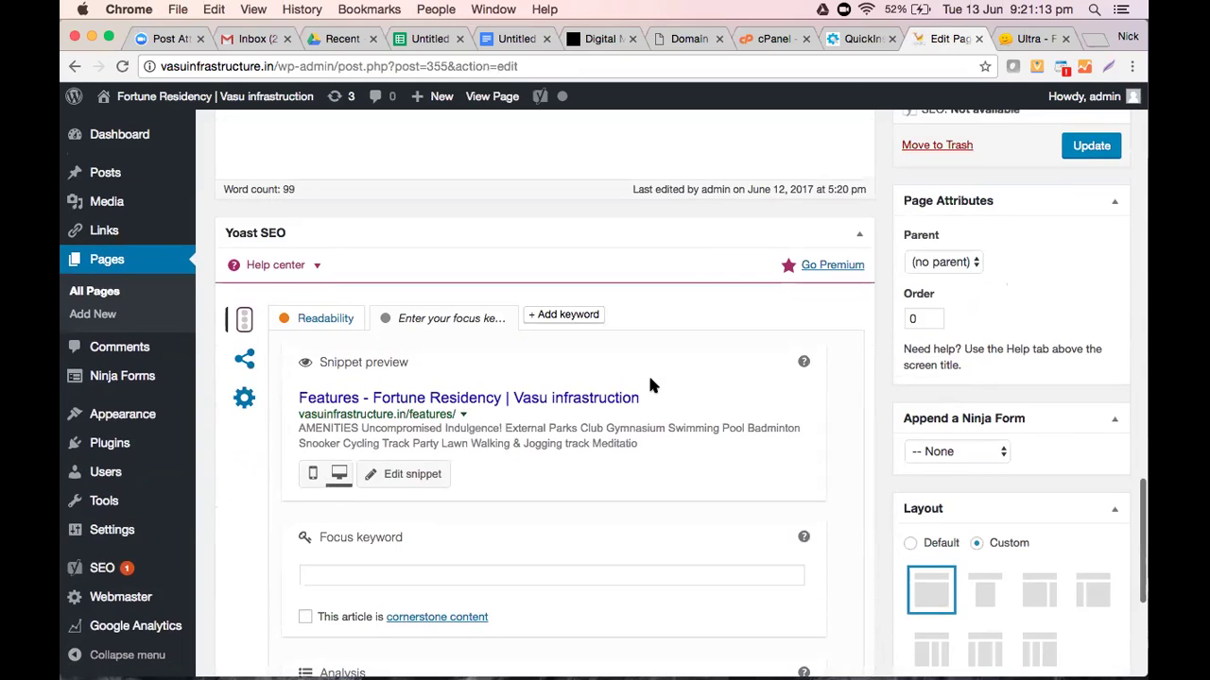
scroll(650, 380, "down", 2)
scroll(651, 380, "up", 6)
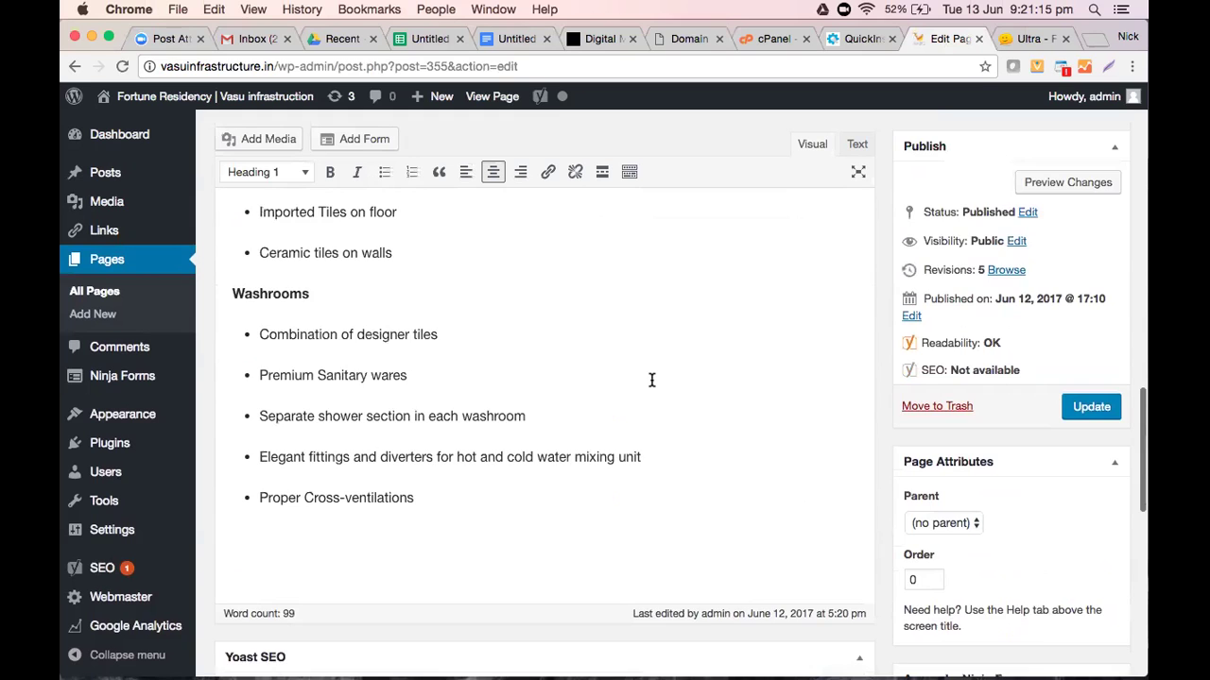
scroll(611, 381, "down", 6)
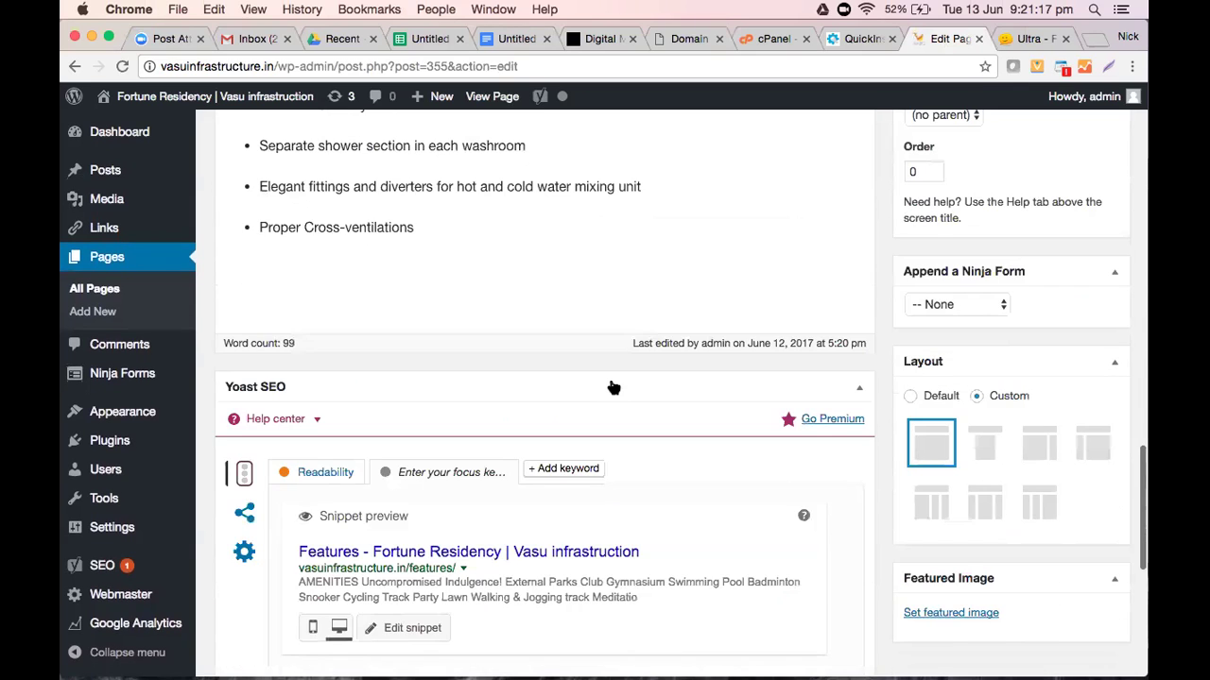
scroll(611, 382, "down", 6)
scroll(608, 373, "down", 1)
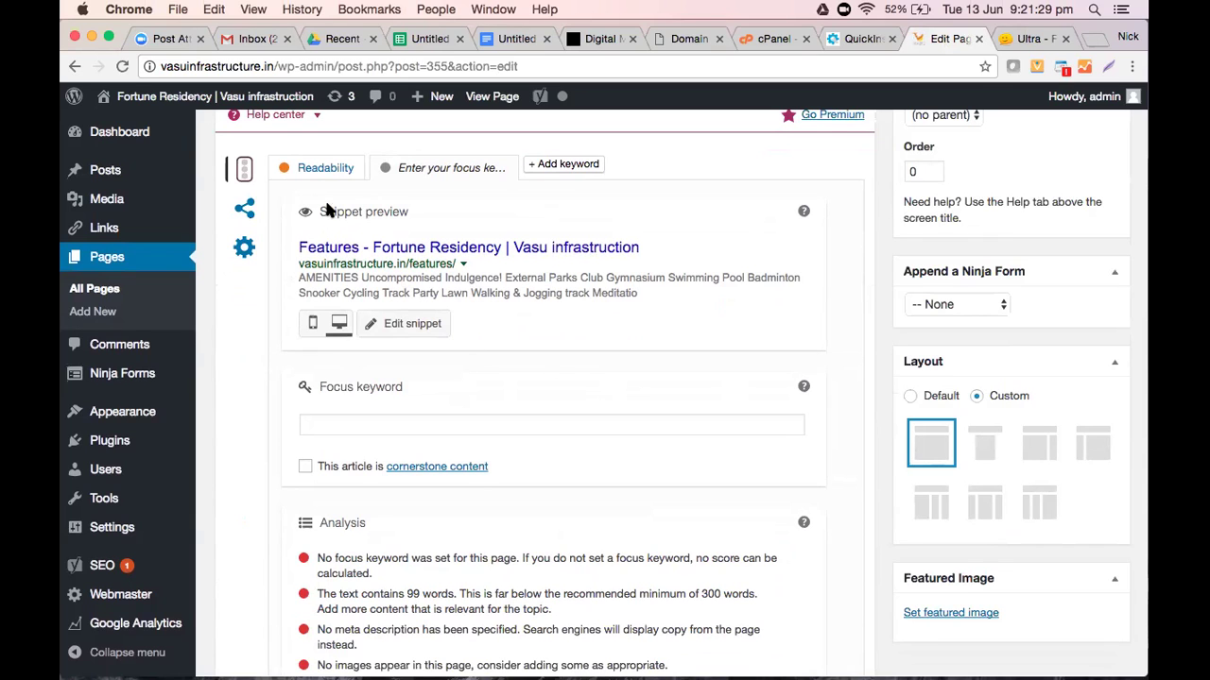
scroll(439, 347, "down", 1)
scroll(438, 345, "down", 4)
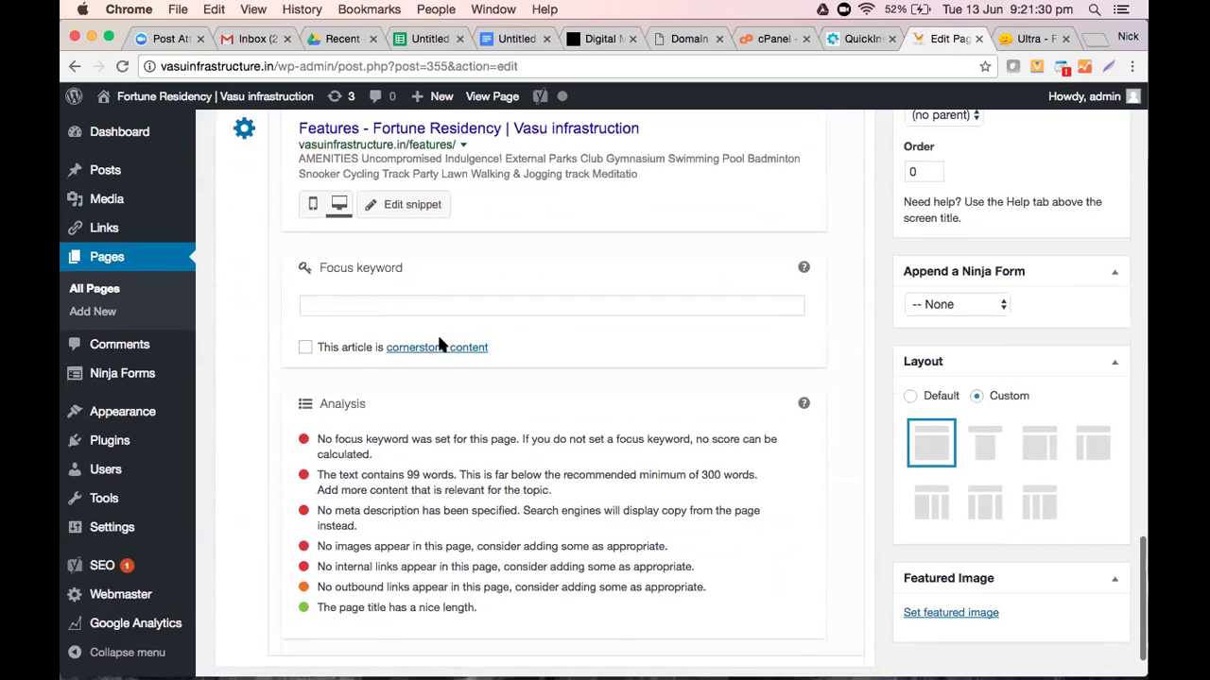
scroll(438, 345, "up", 6)
scroll(378, 351, "up", 2)
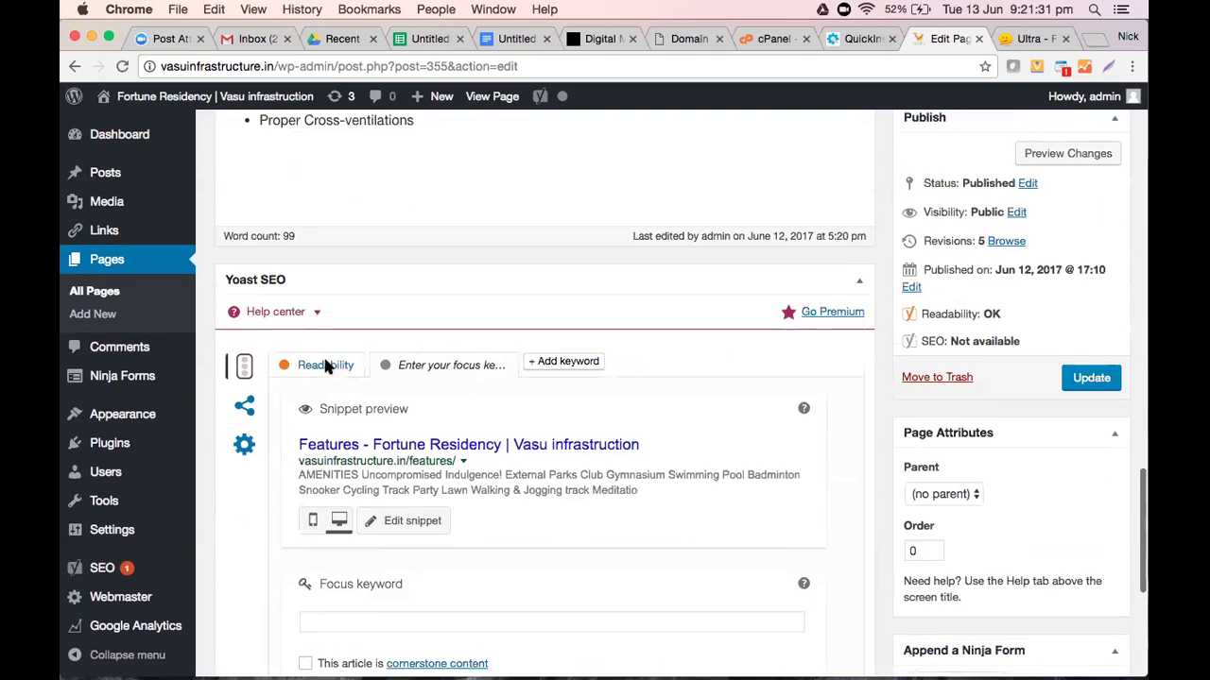
Review the Features page's readability analysis, then its snippet preview and keyword analysis
left_click(325, 368)
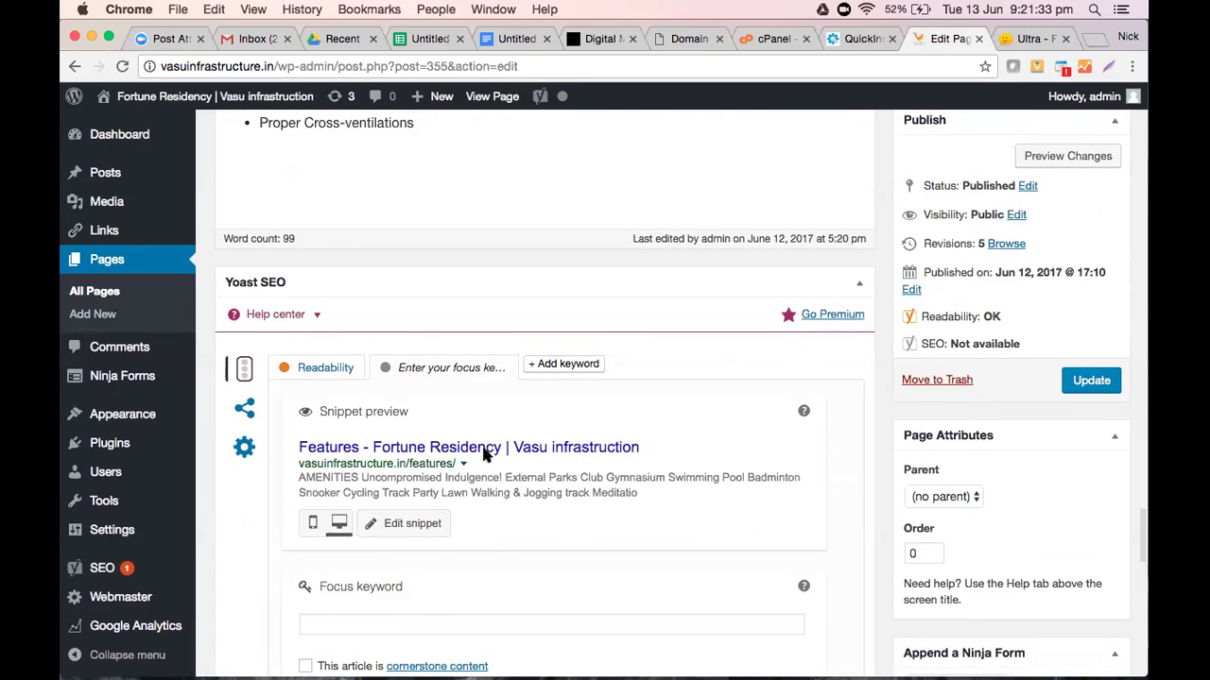
scroll(485, 454, "down", 2)
scroll(484, 457, "up", 4)
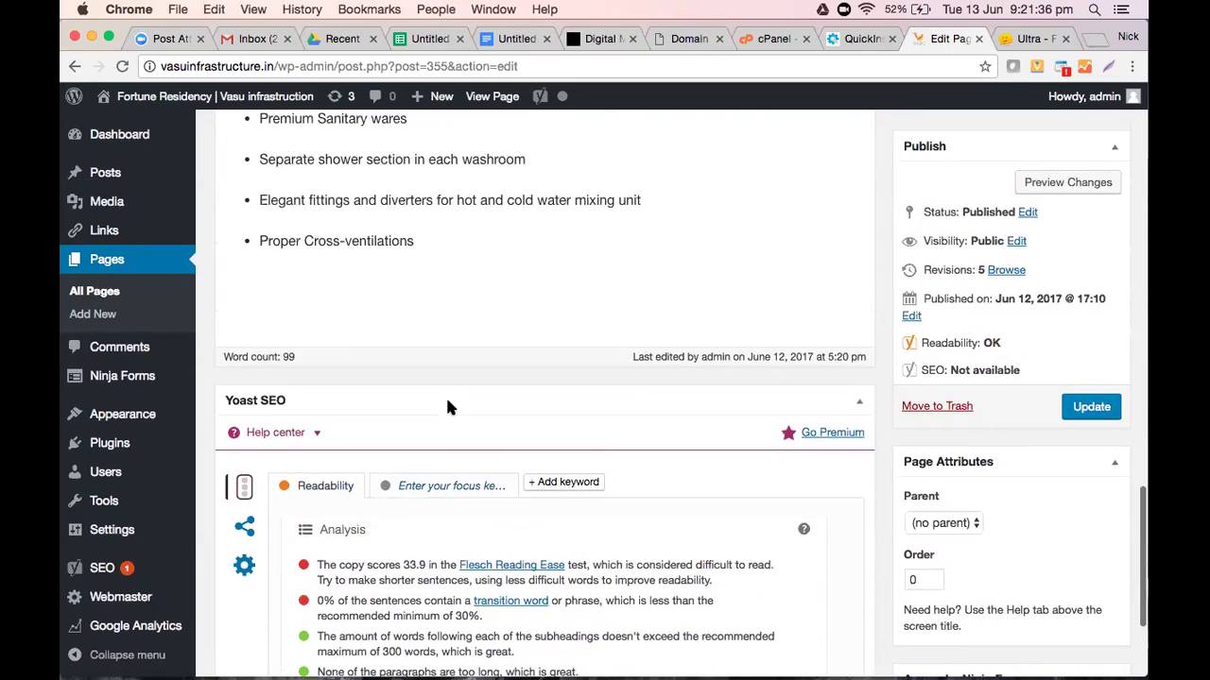
scroll(445, 404, "down", 2)
left_click(440, 383)
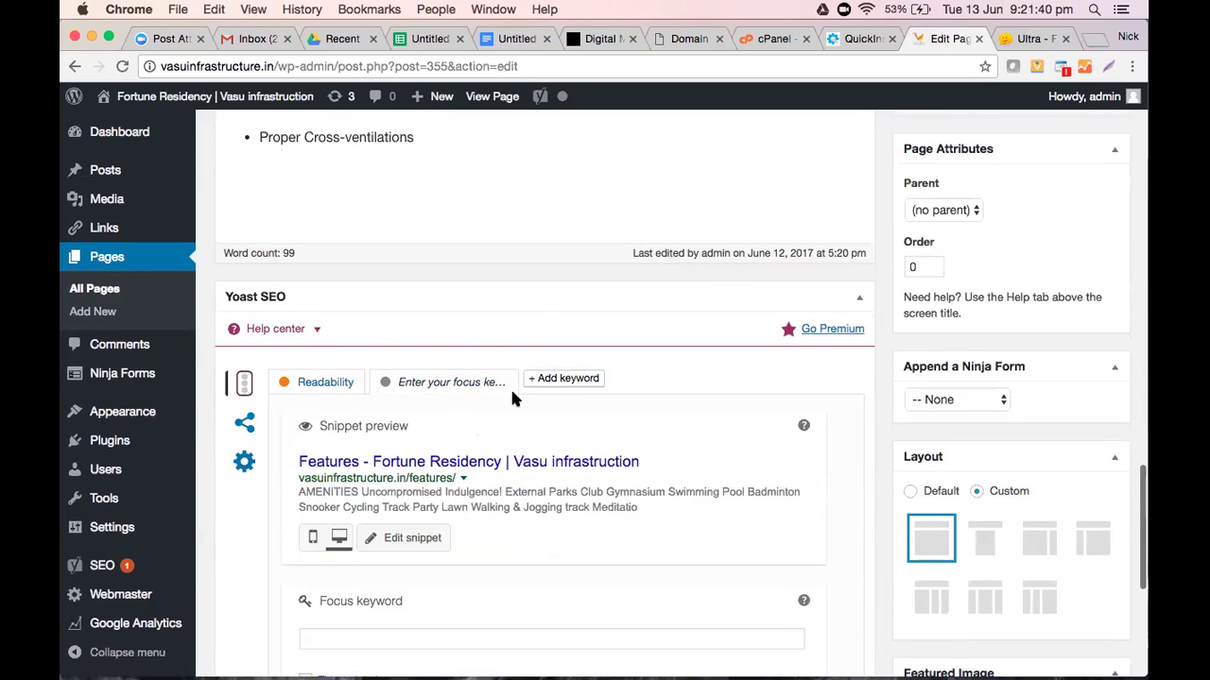
scroll(511, 397, "down", 1)
scroll(511, 398, "down", 5)
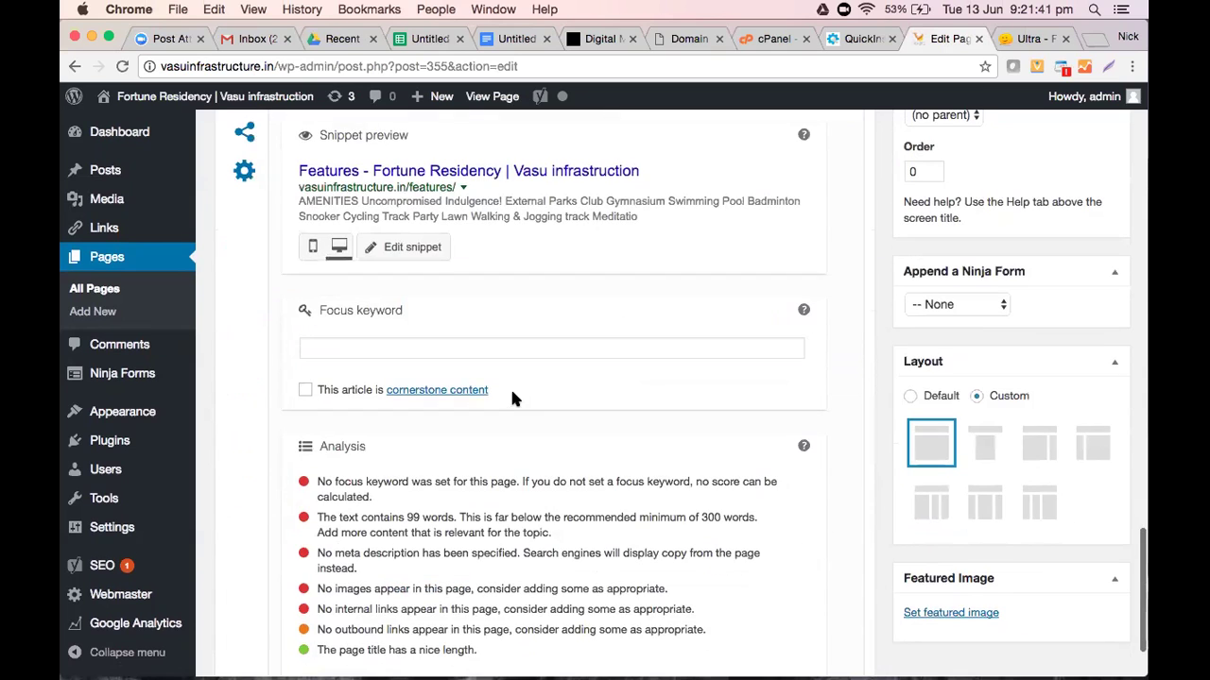
scroll(513, 401, "up", 1)
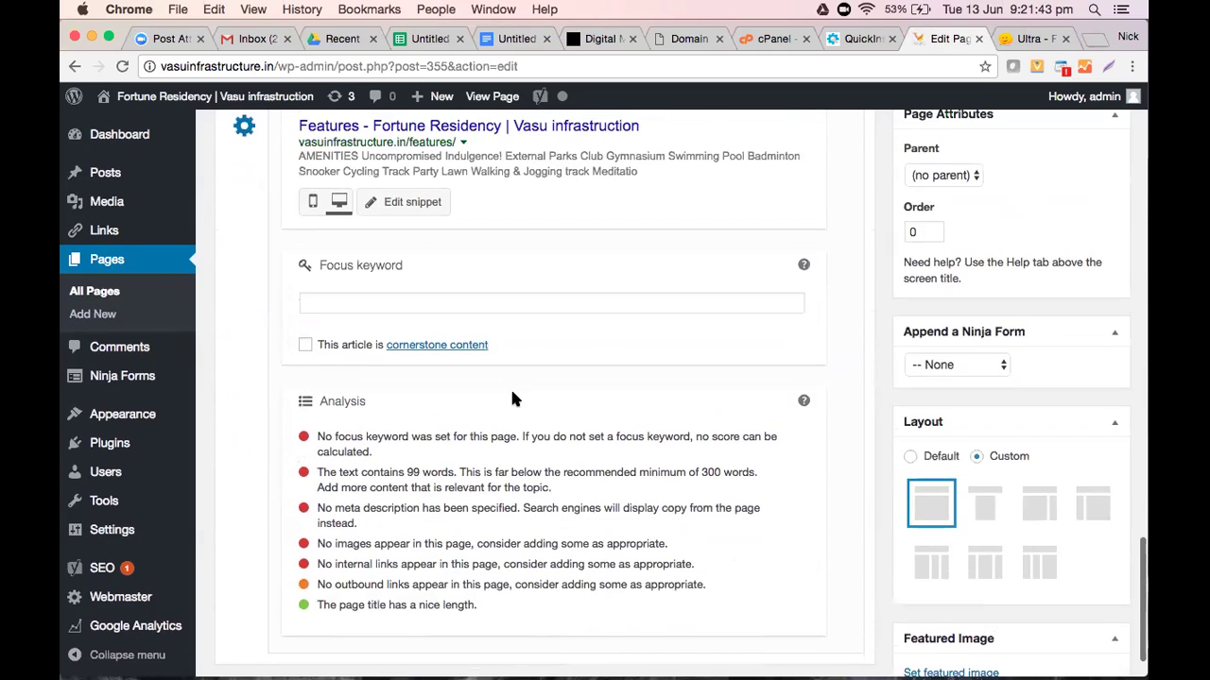
scroll(513, 399, "up", 7)
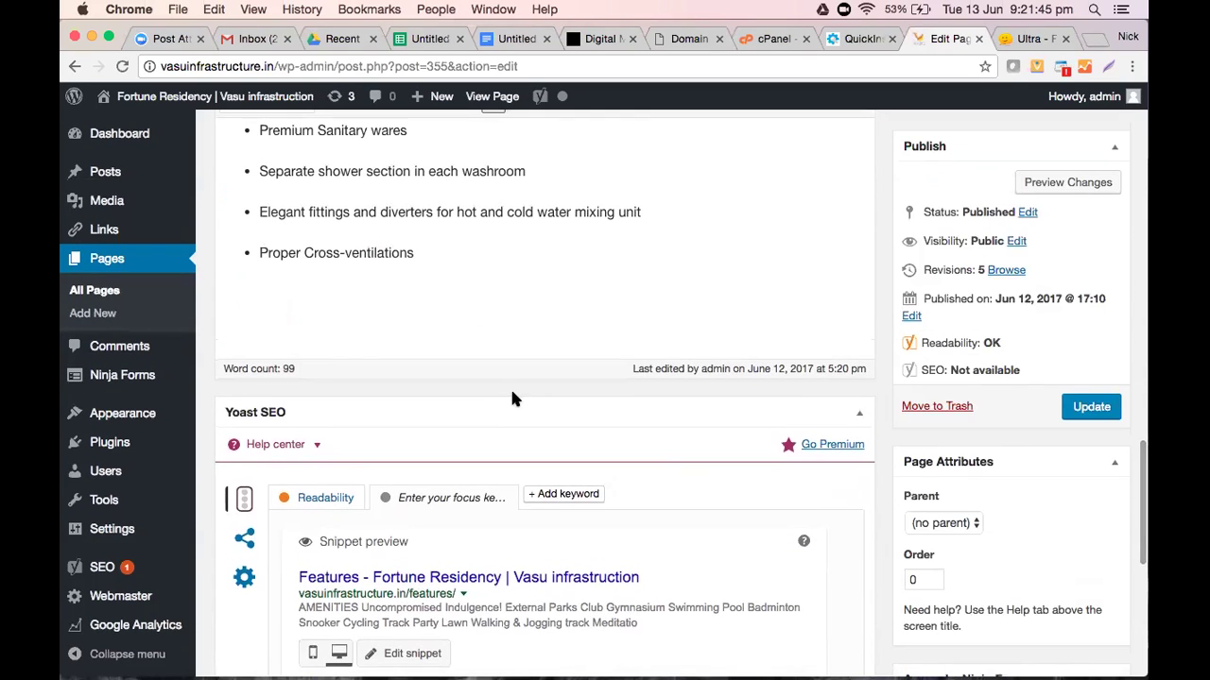
scroll(511, 398, "down", 1)
scroll(513, 399, "down", 3)
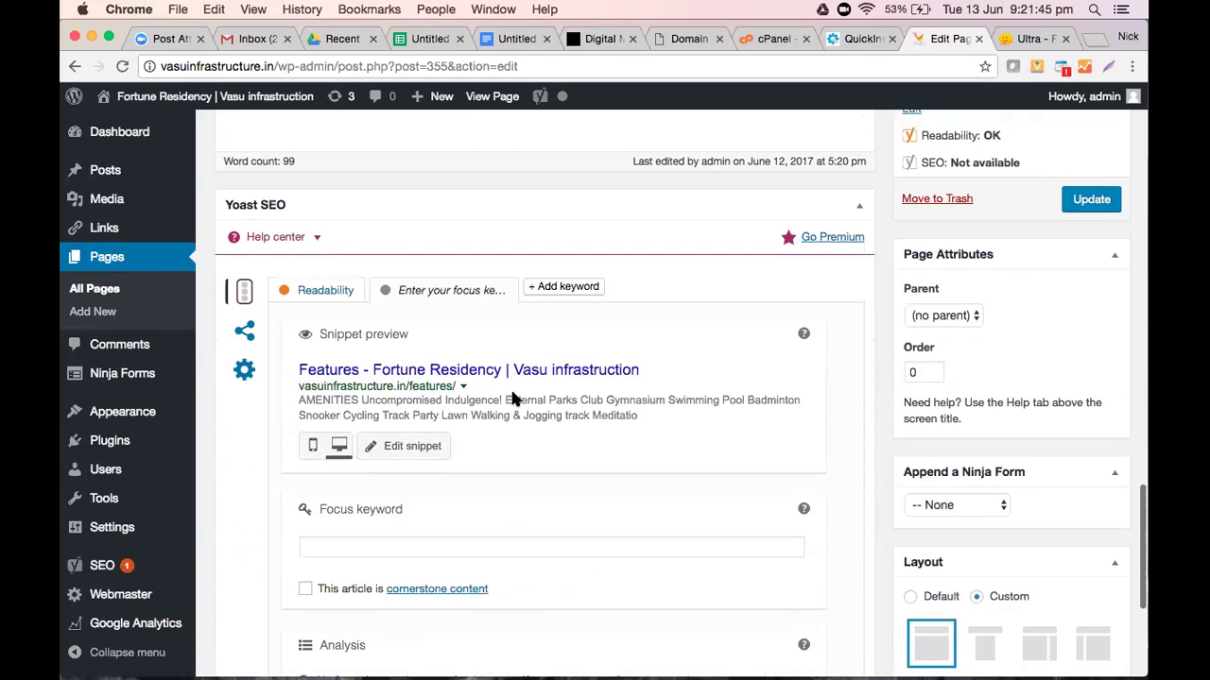
scroll(513, 399, "down", 2)
scroll(512, 397, "down", 3)
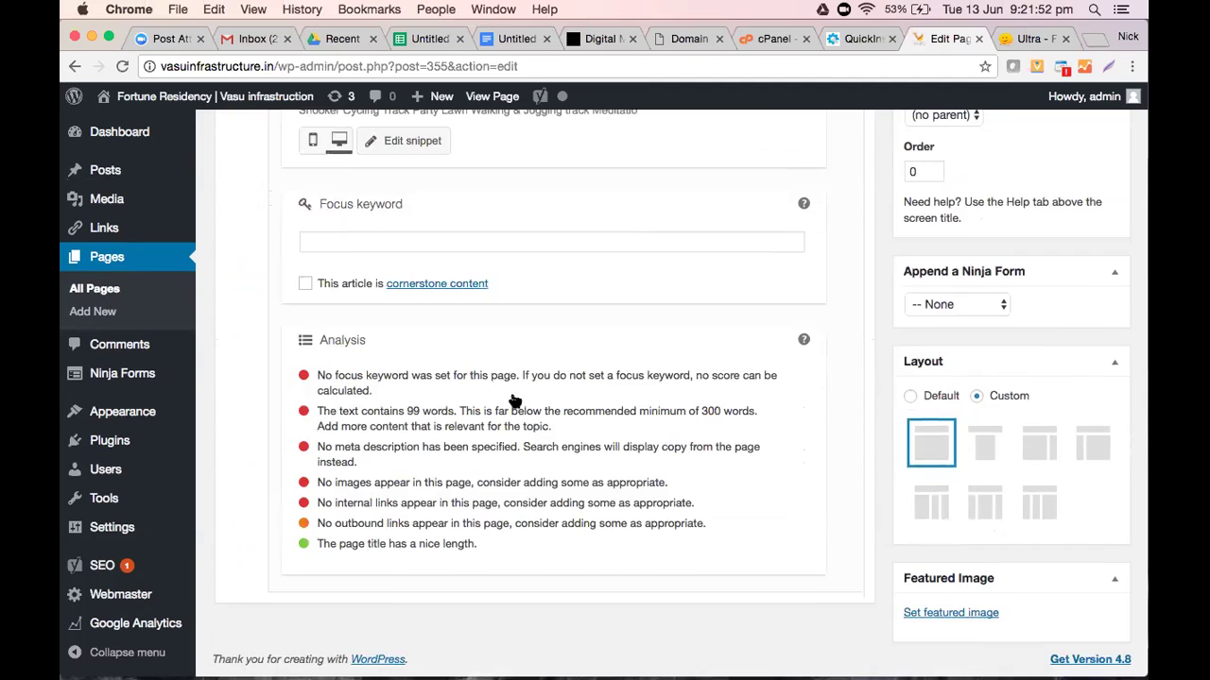
scroll(512, 398, "up", 4)
scroll(1123, 480, "down", 1)
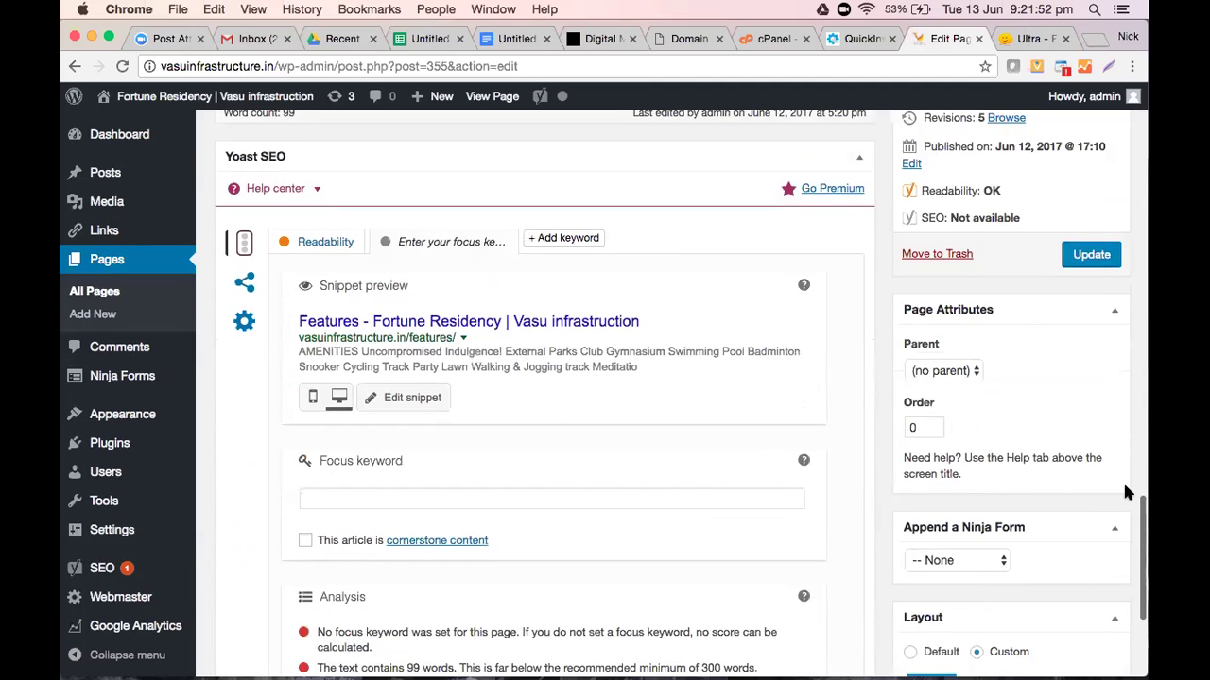
scroll(1099, 519, "up", 4)
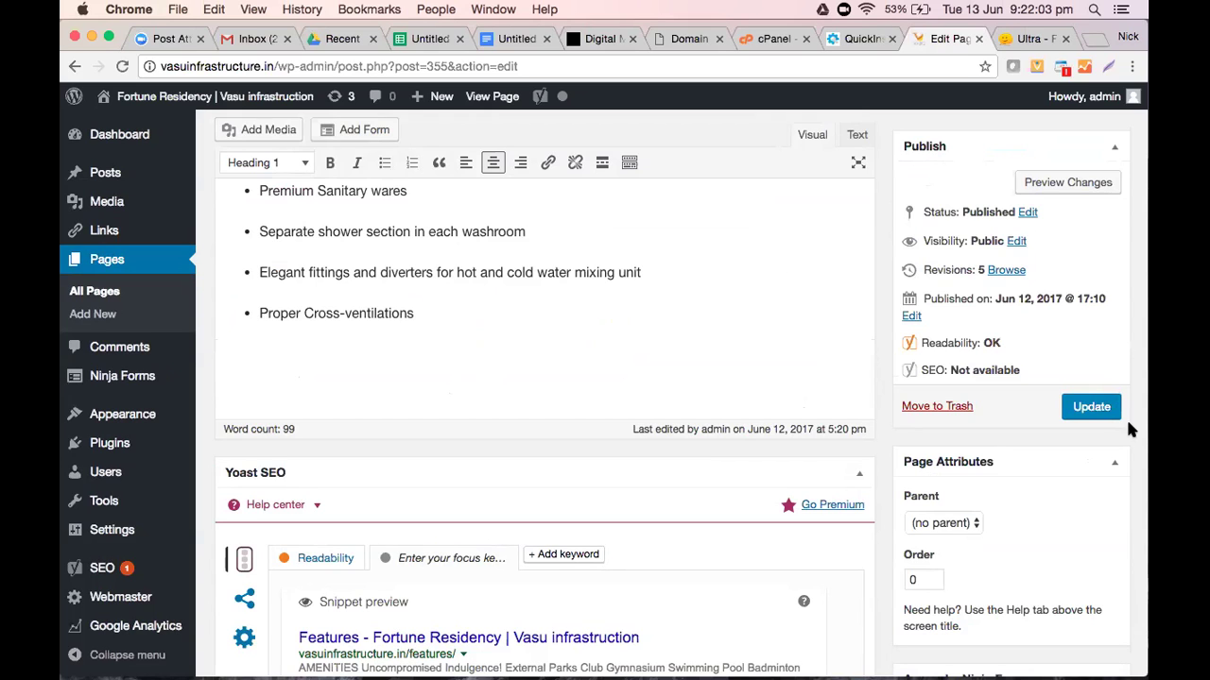
scroll(464, 330, "up", 15)
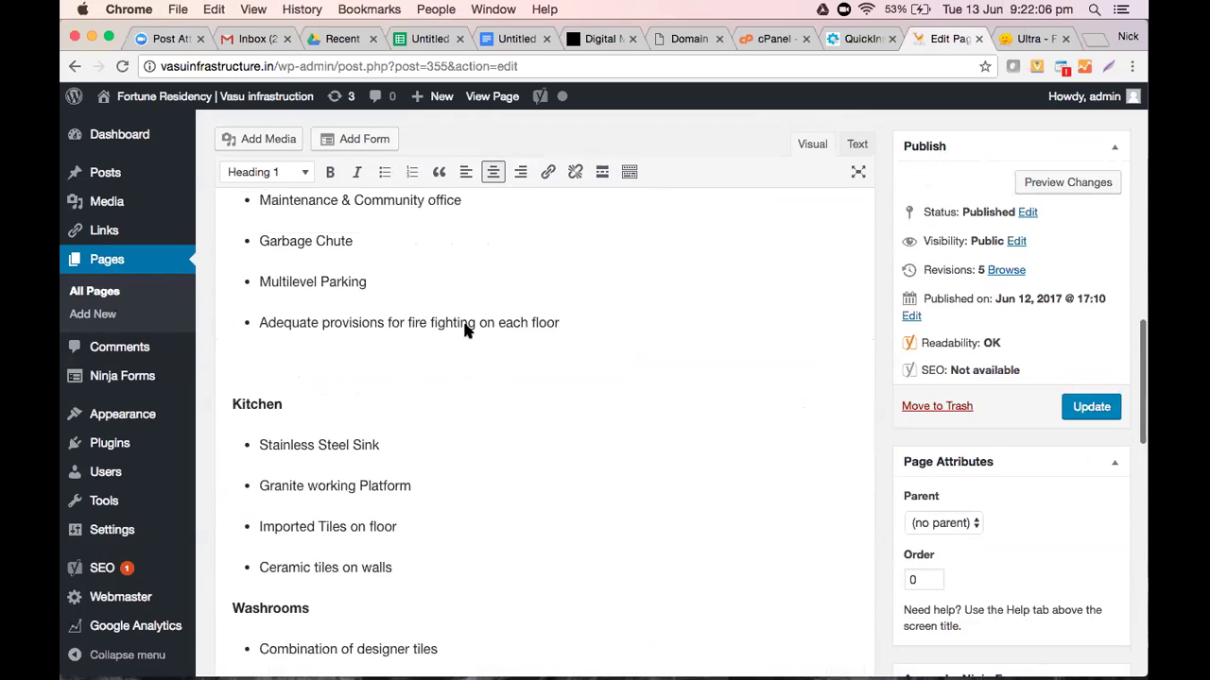
scroll(464, 330, "up", 8)
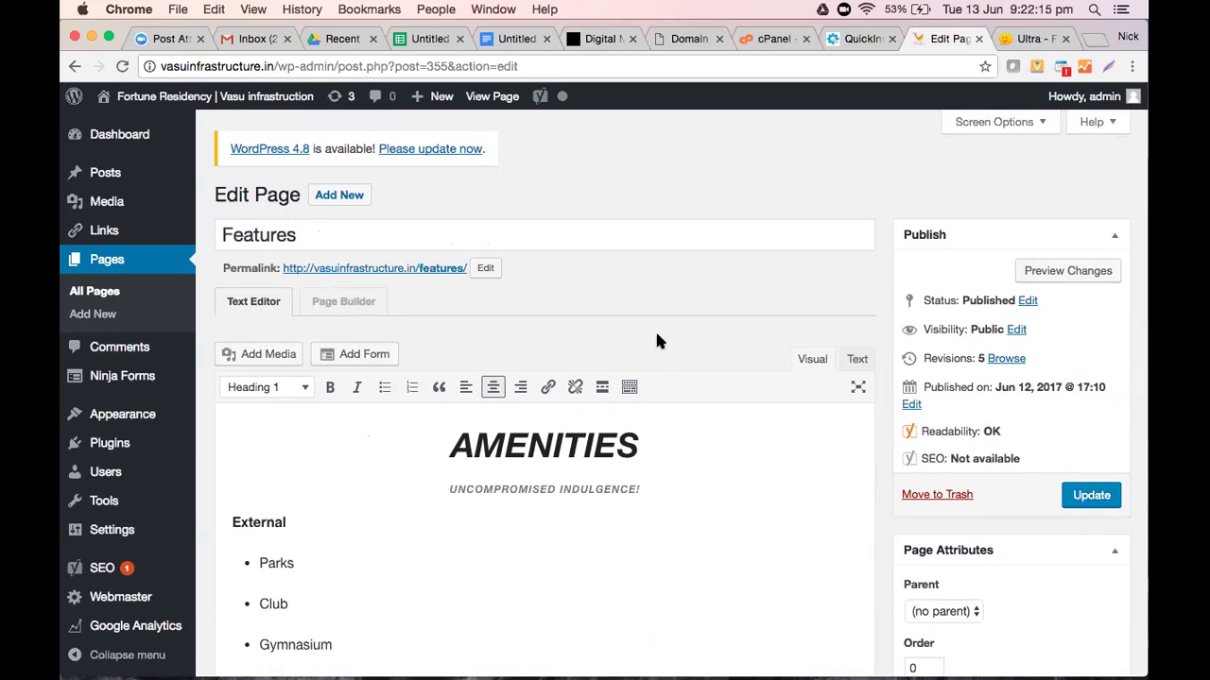
scroll(657, 357, "down", 3)
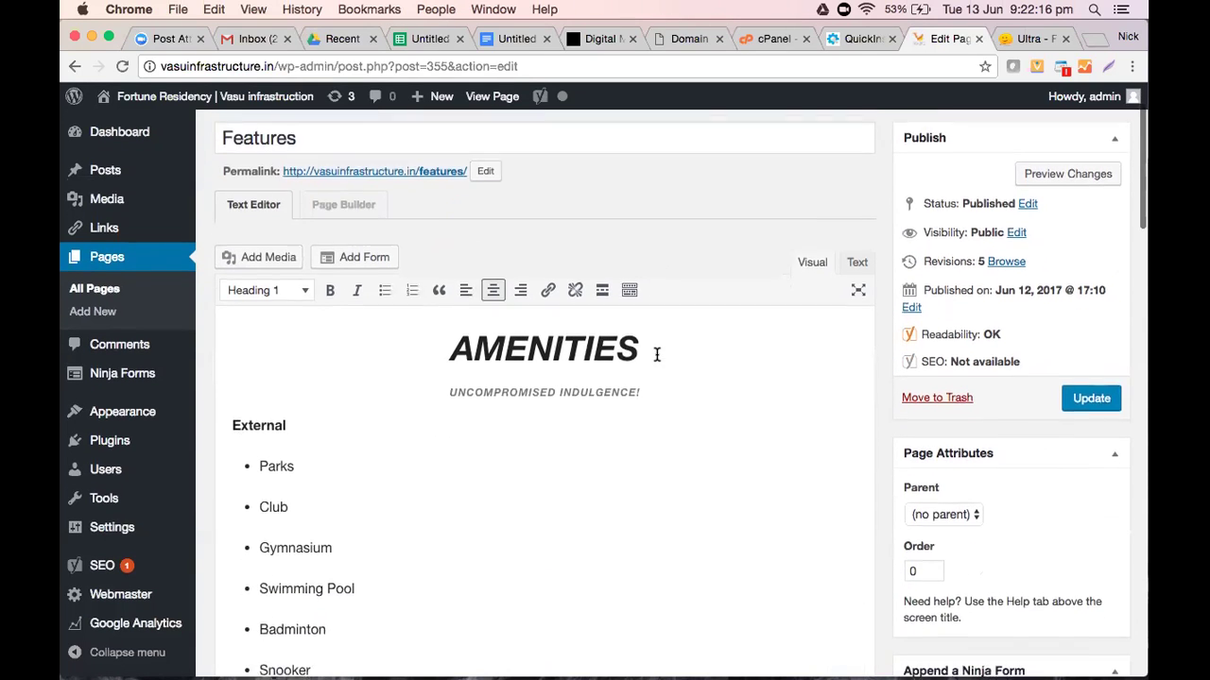
scroll(657, 357, "up", 5)
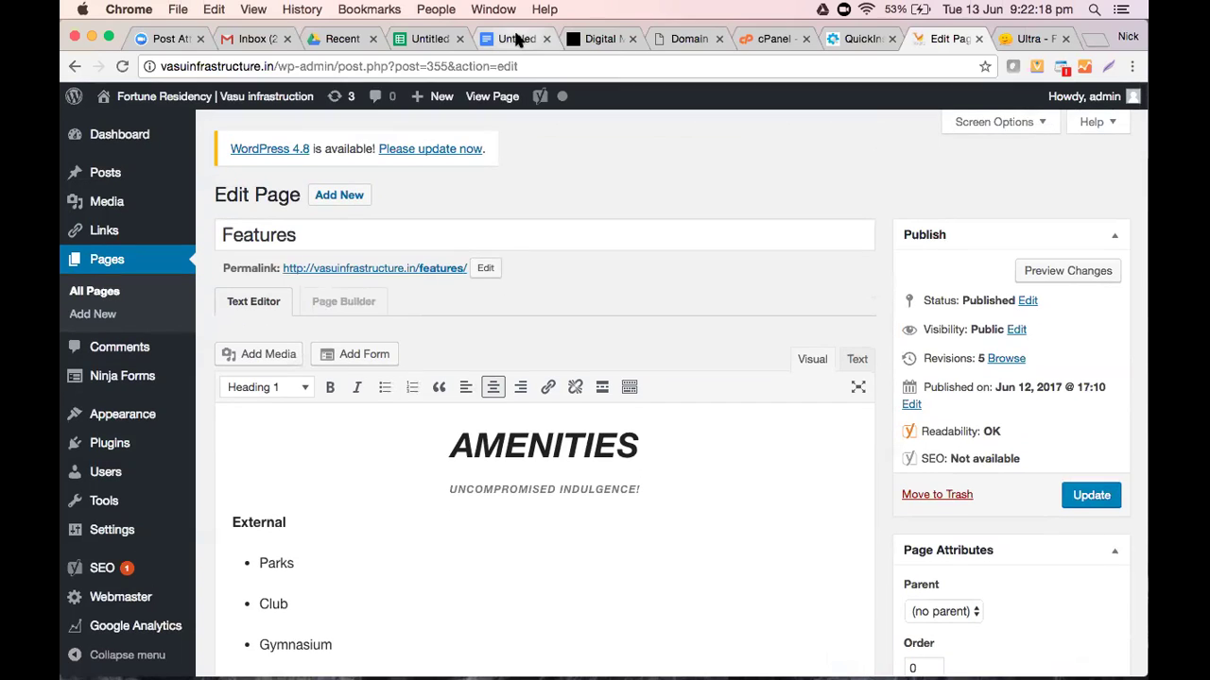
Add a blank line below SEO Yoast in the notes doc, then switch to the website guide preview
left_click(518, 39)
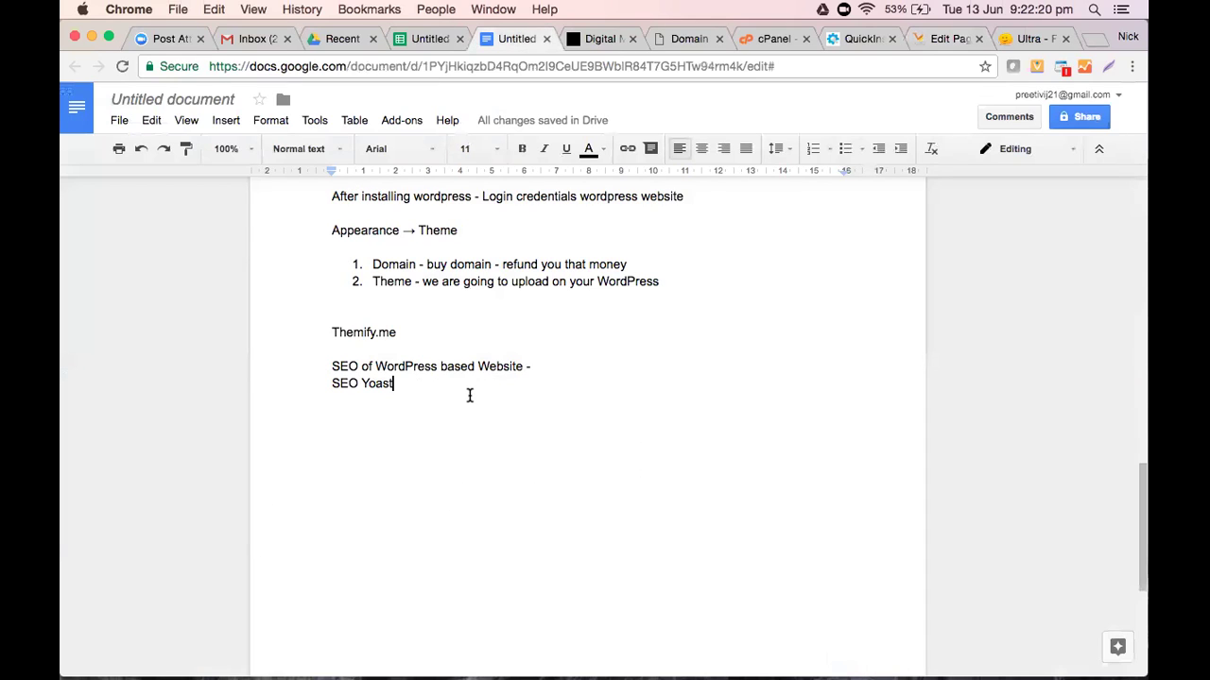
left_click(470, 395)
key("Return")
key("Return")
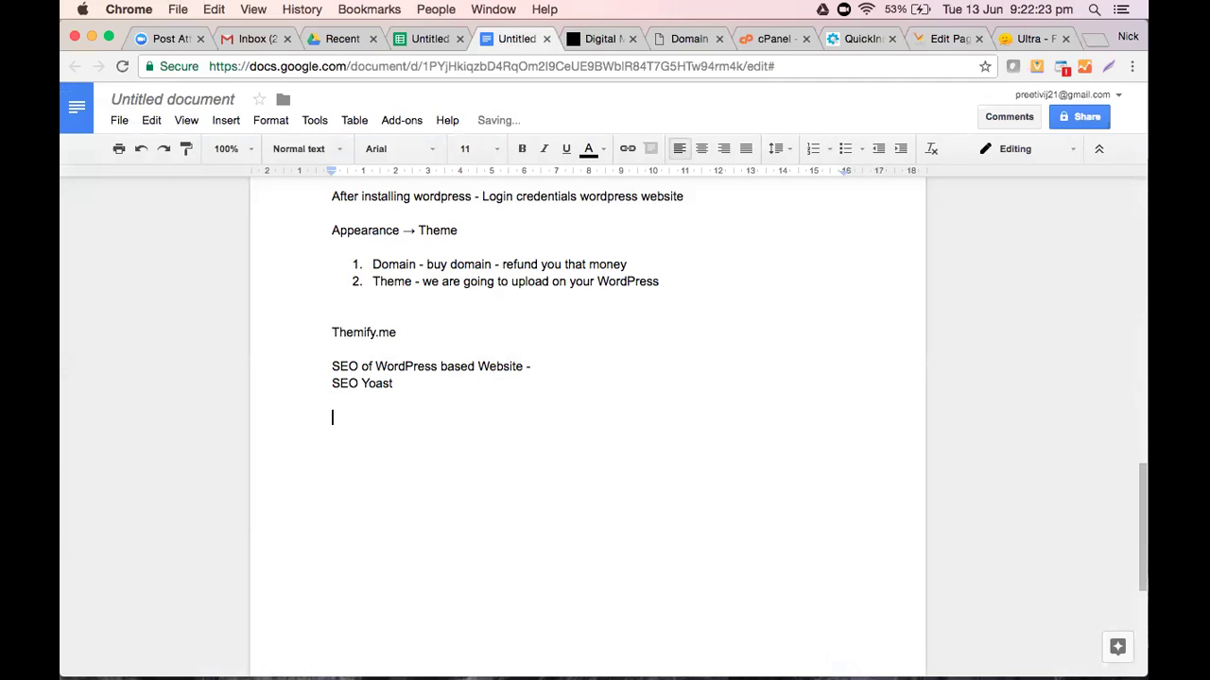
left_click(340, 39)
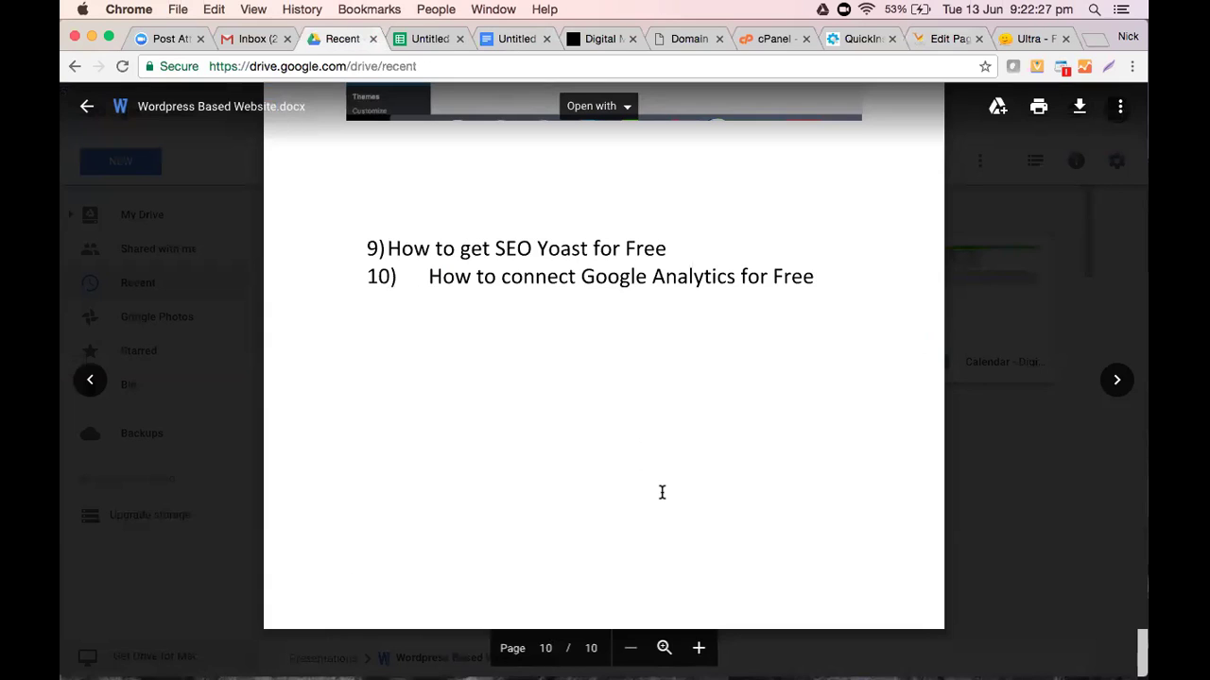
Scroll up the Wordpress Based Website.docx preview to its GoDaddy domain and HostGator hosting steps
scroll(662, 492, "up", 3)
scroll(661, 493, "up", 10)
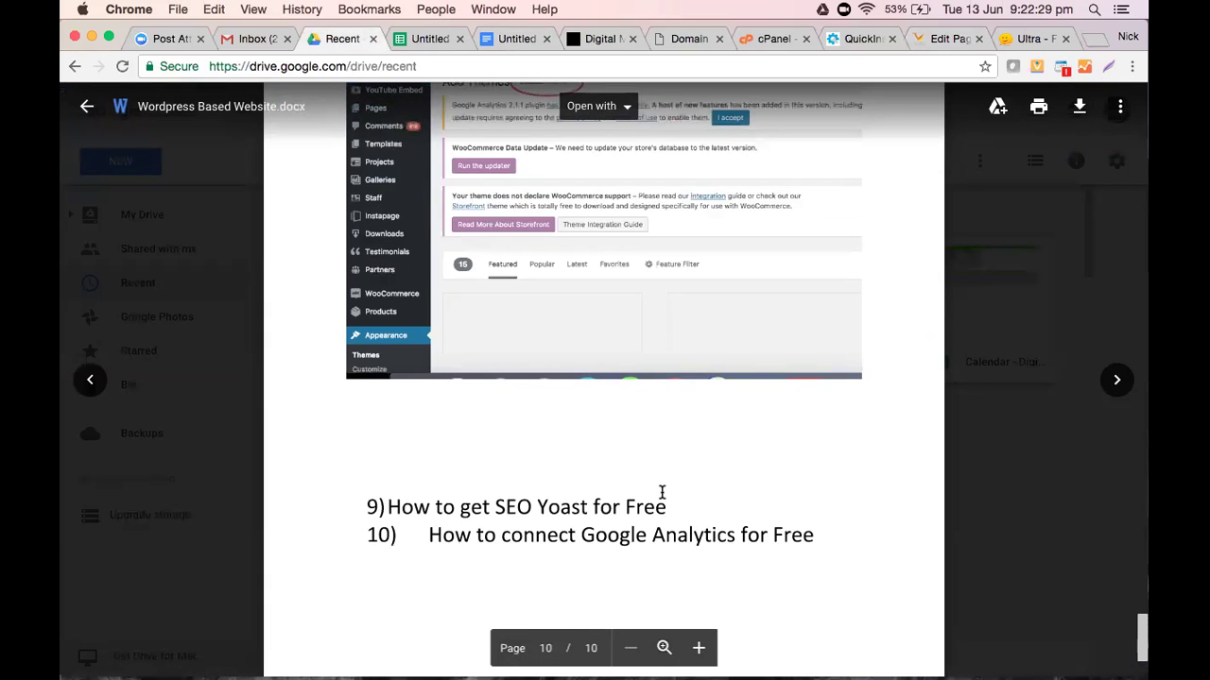
scroll(658, 501, "up", 5)
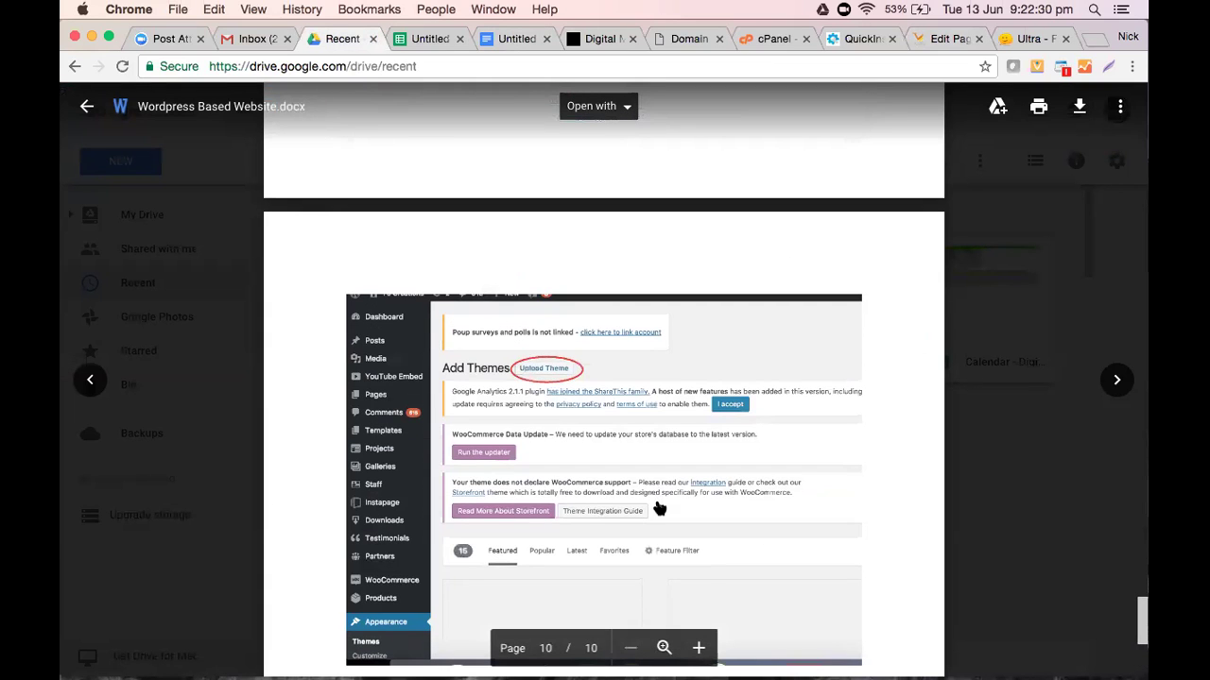
scroll(659, 502, "up", 15)
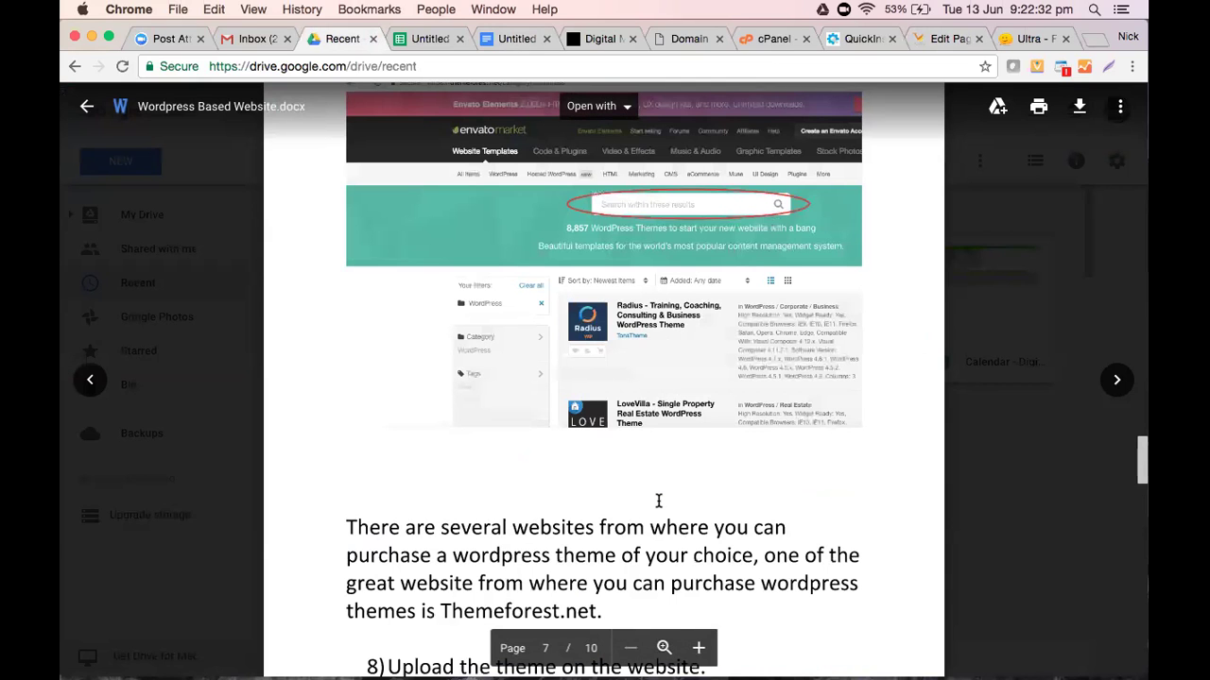
scroll(659, 501, "up", 20)
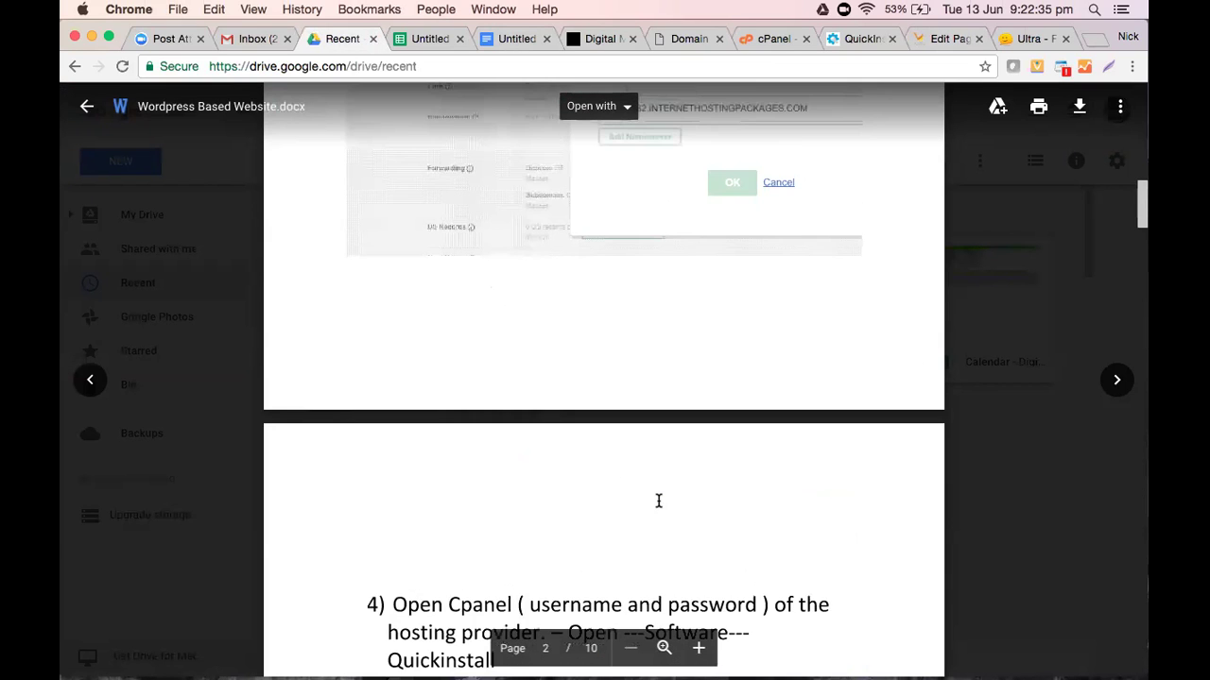
scroll(658, 501, "up", 8)
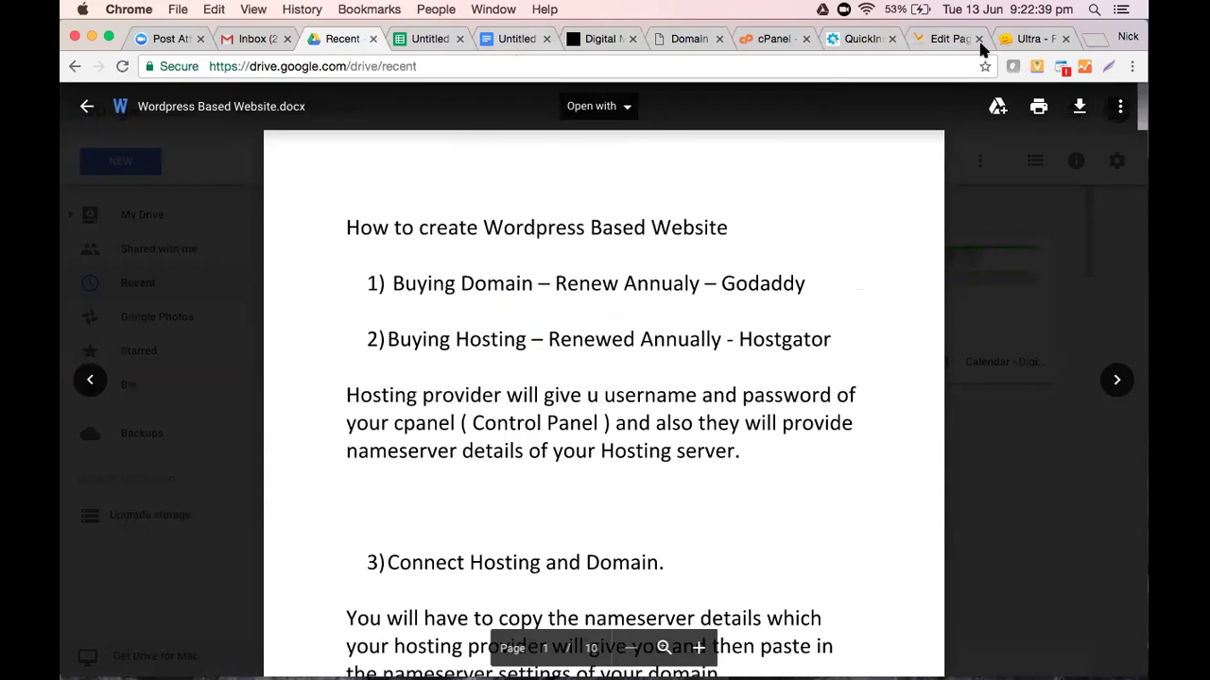
Pass through the WordPress Features page editor and return to the untitled notes document
left_click(928, 38)
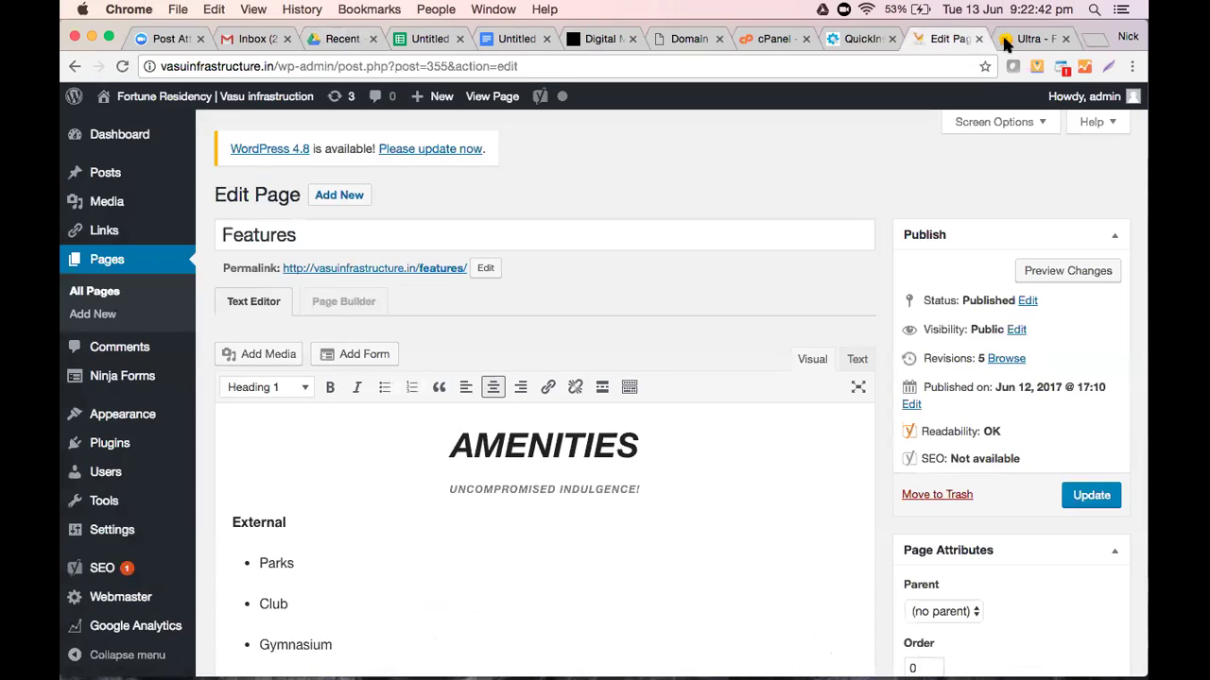
left_click(510, 38)
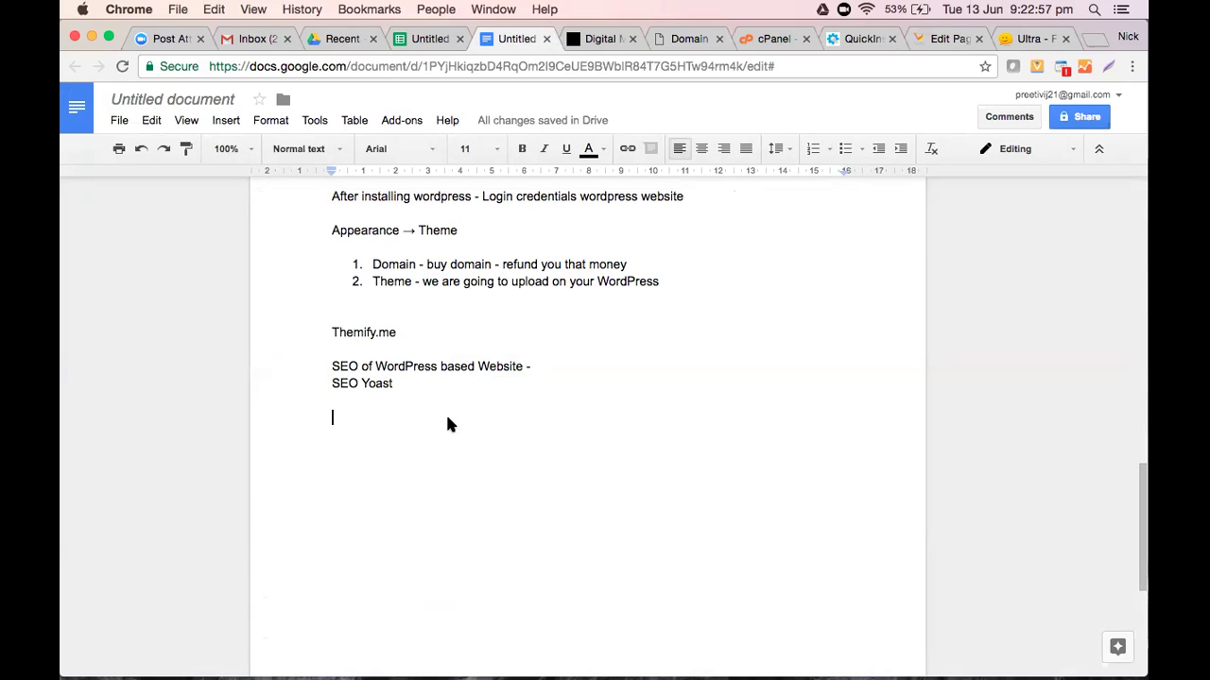
Look over the session notes, then go via the Themify Ultra page back to the Features editor
scroll(448, 424, "down", 5)
scroll(448, 424, "up", 2)
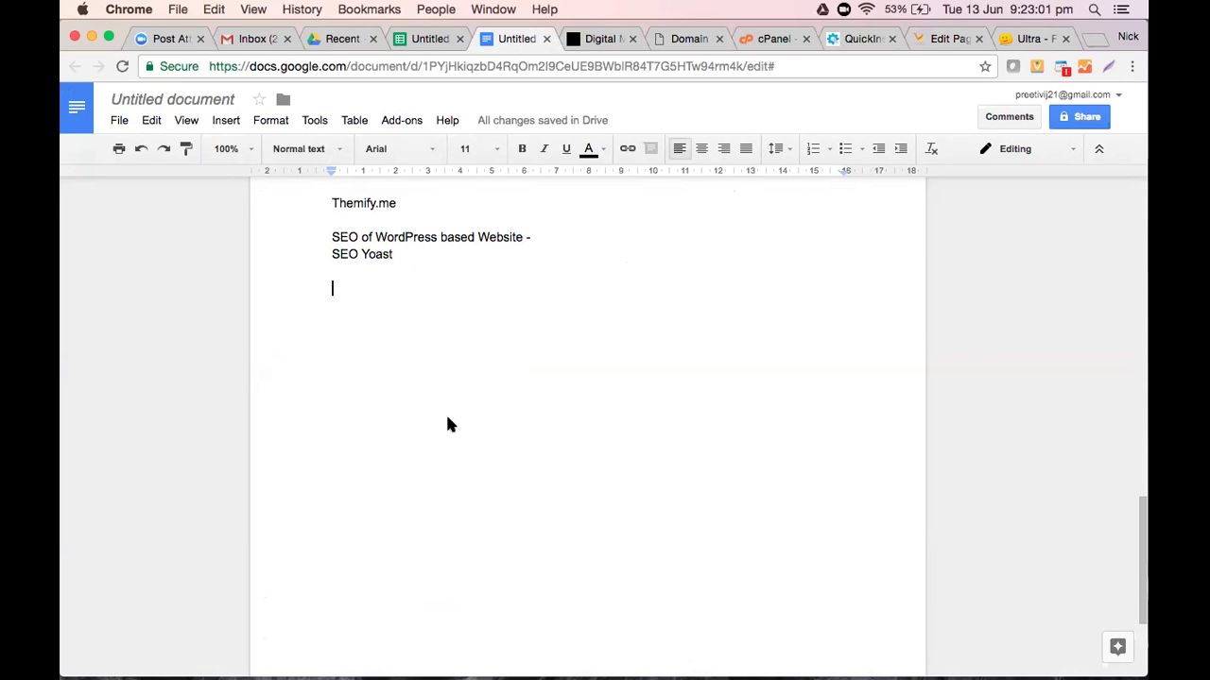
key("Return")
key("Return")
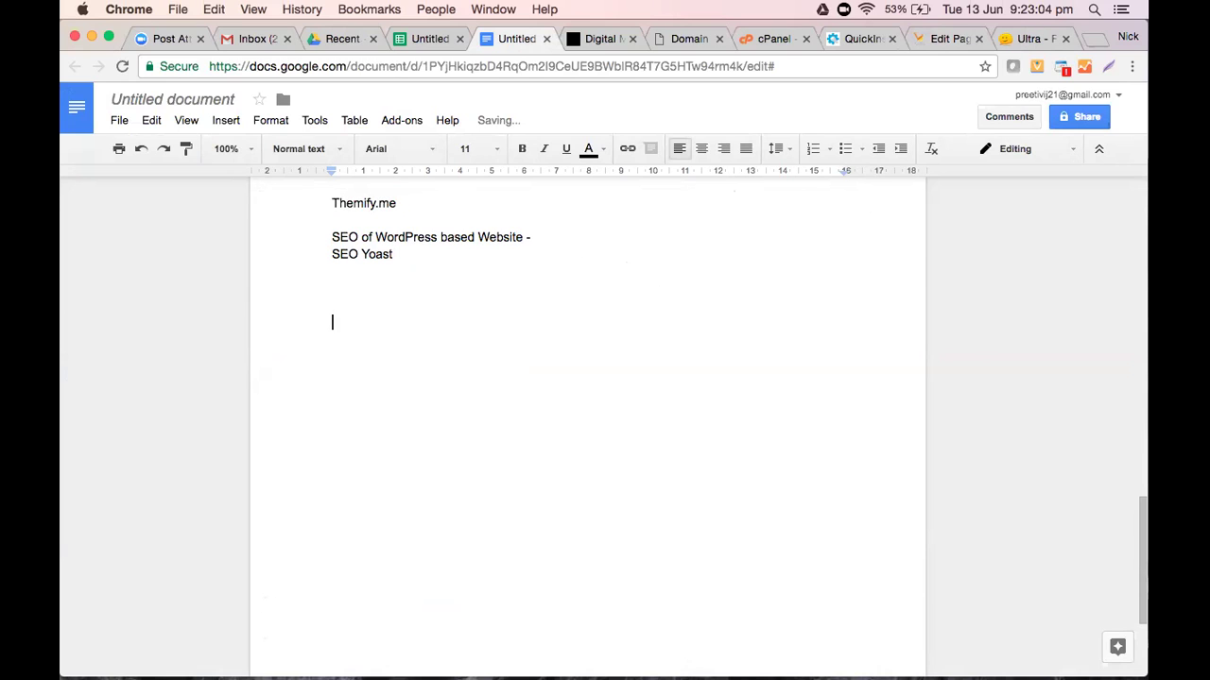
key("BackSpace")
key("BackSpace")
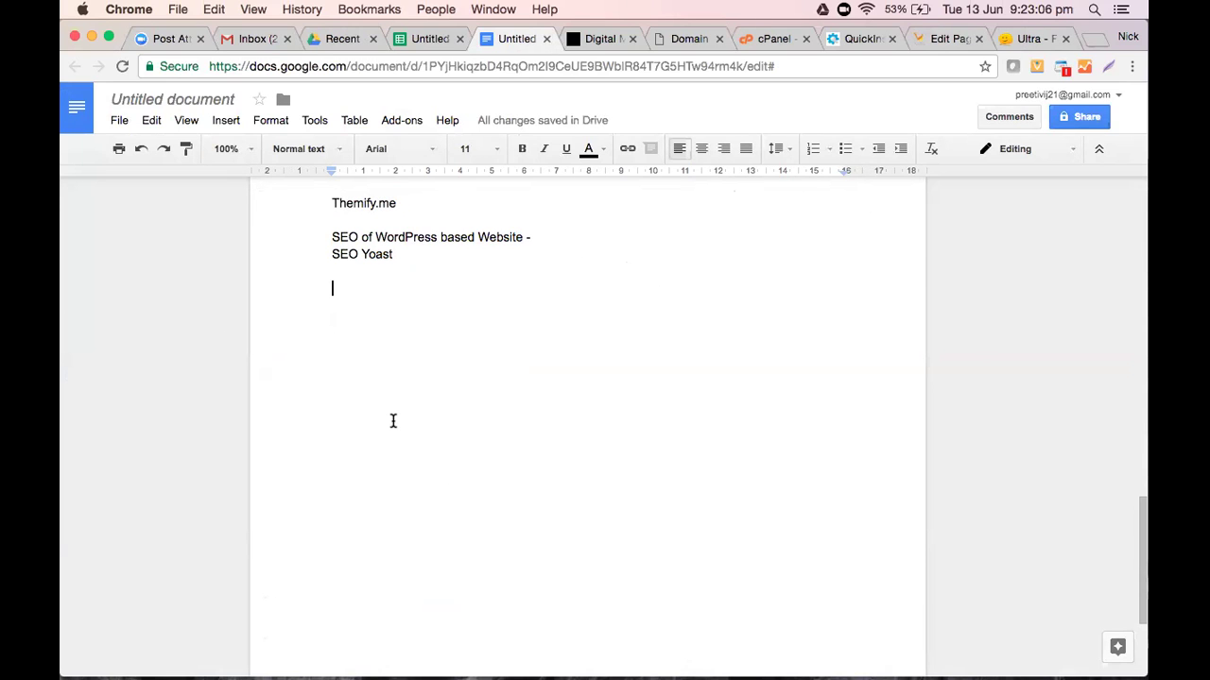
scroll(393, 421, "down", 1)
scroll(393, 421, "up", 5)
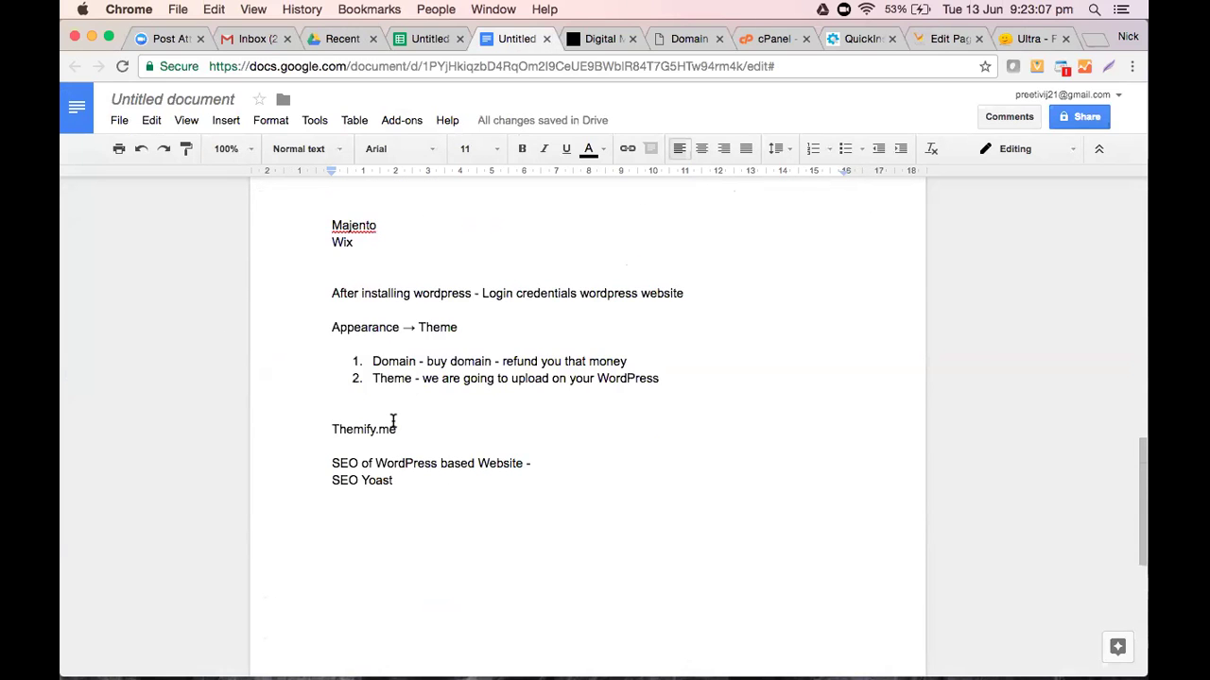
scroll(393, 421, "up", 10)
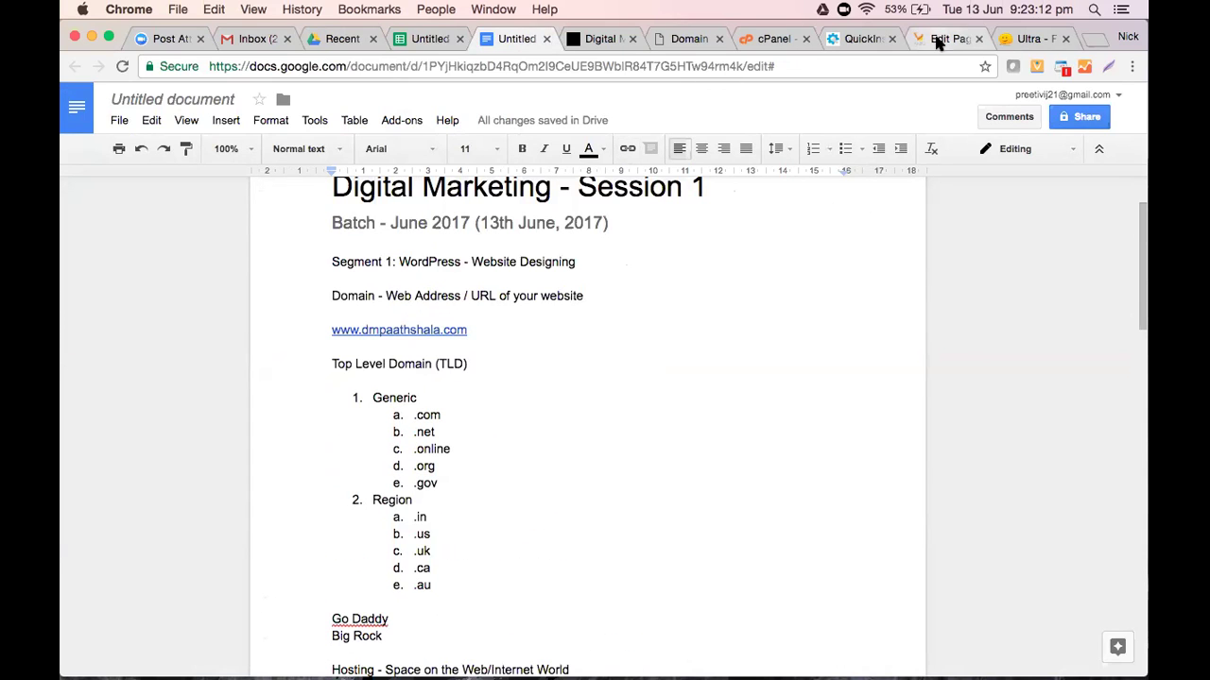
left_click(1059, 38)
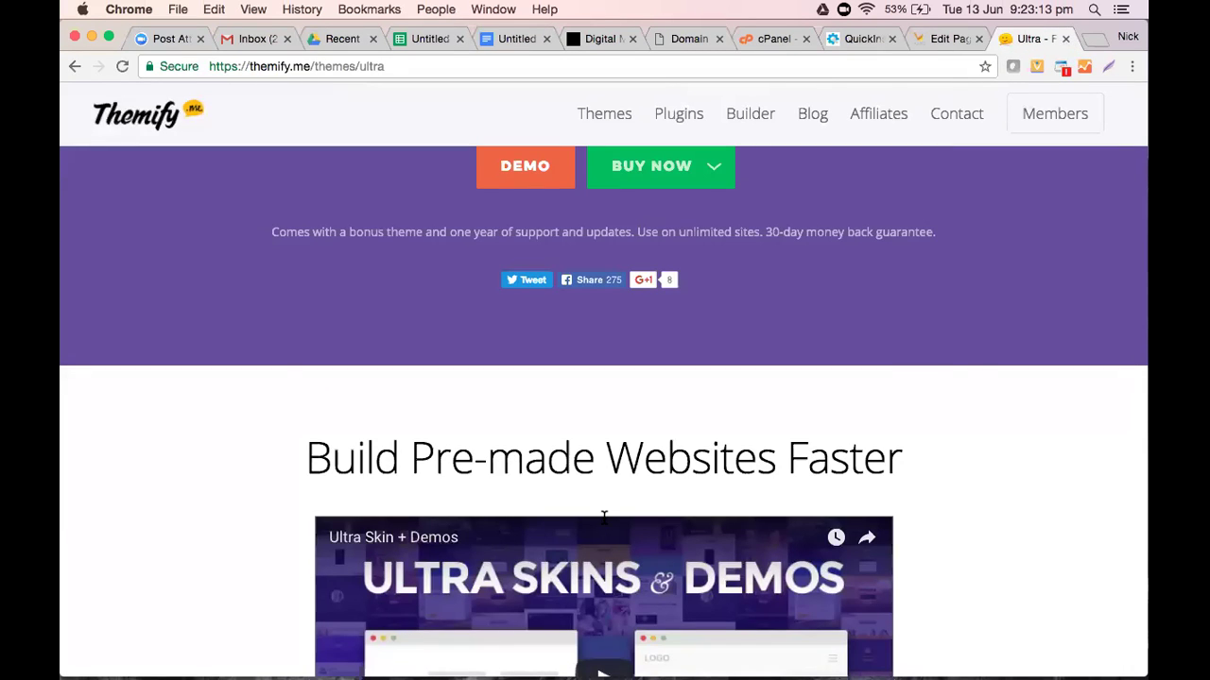
key("ctrl+shift+Tab")
scroll(603, 517, "down", 4)
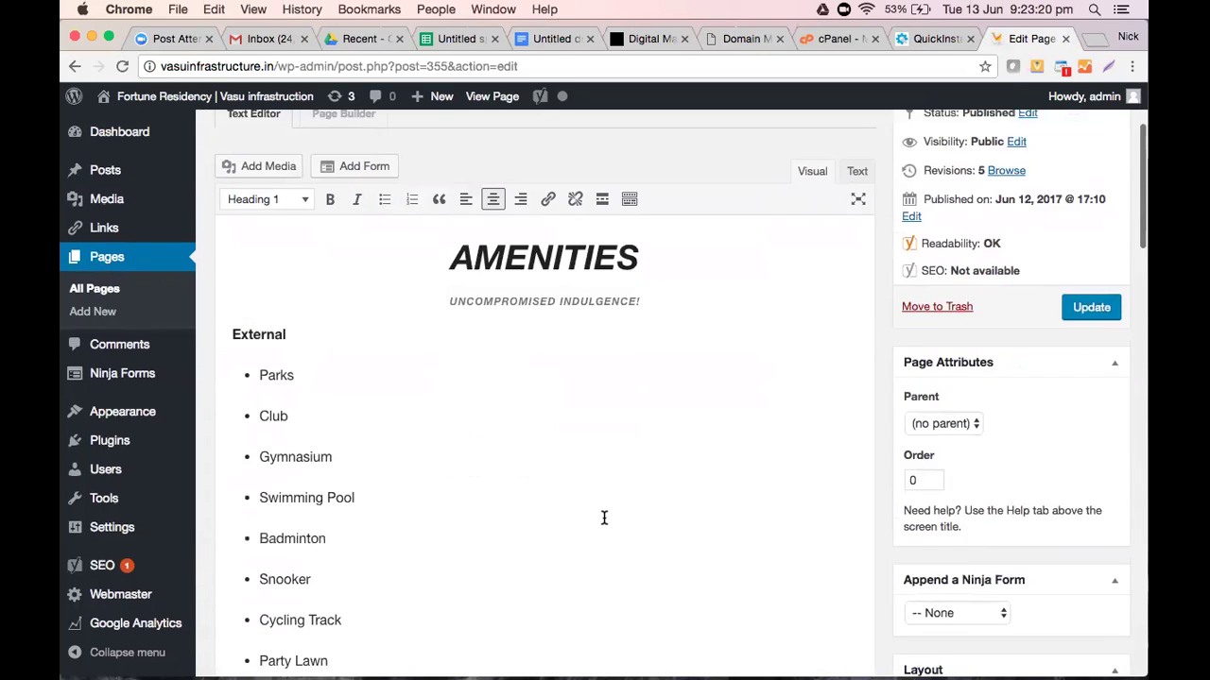
Read the Features page's Yoast analysis: only 99 words, no focus keyword, no meta description
scroll(604, 517, "down", 10)
scroll(602, 515, "down", 6)
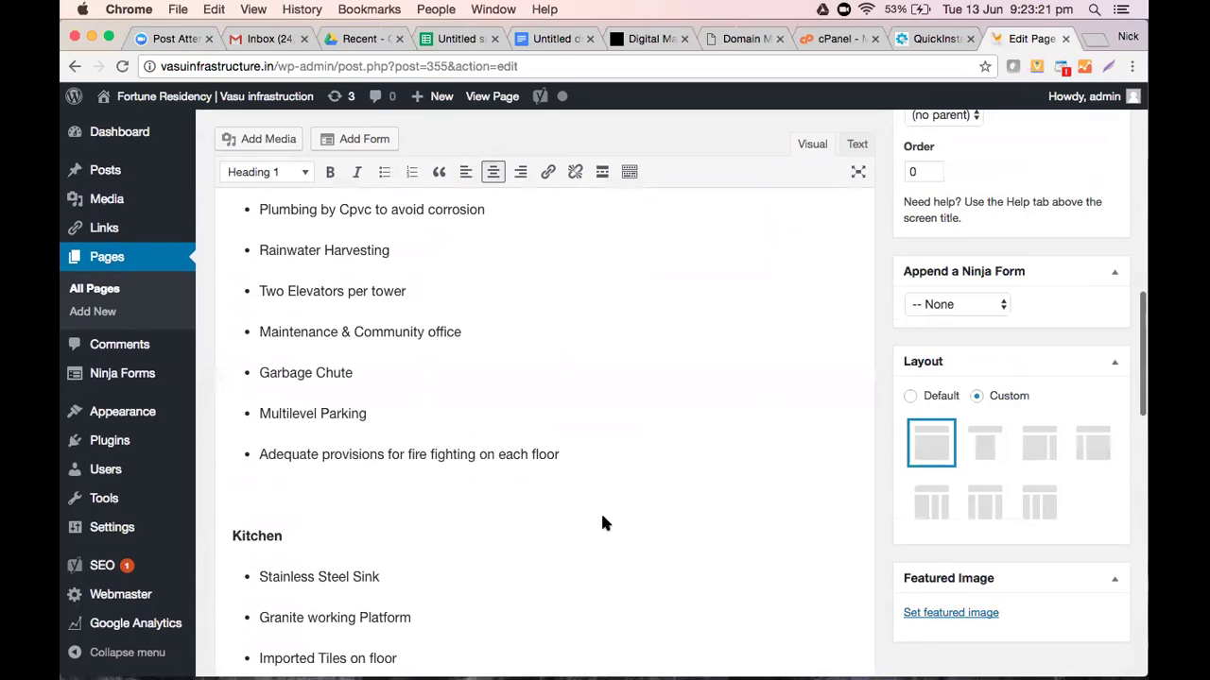
scroll(605, 522, "down", 10)
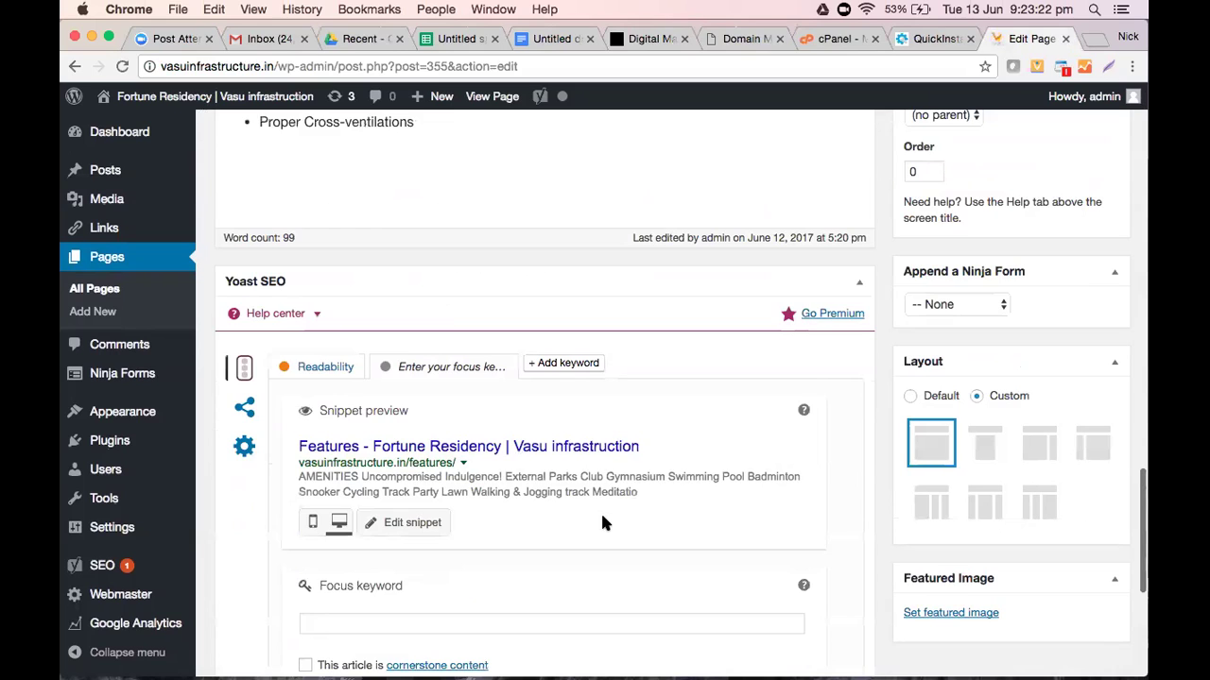
scroll(602, 522, "down", 3)
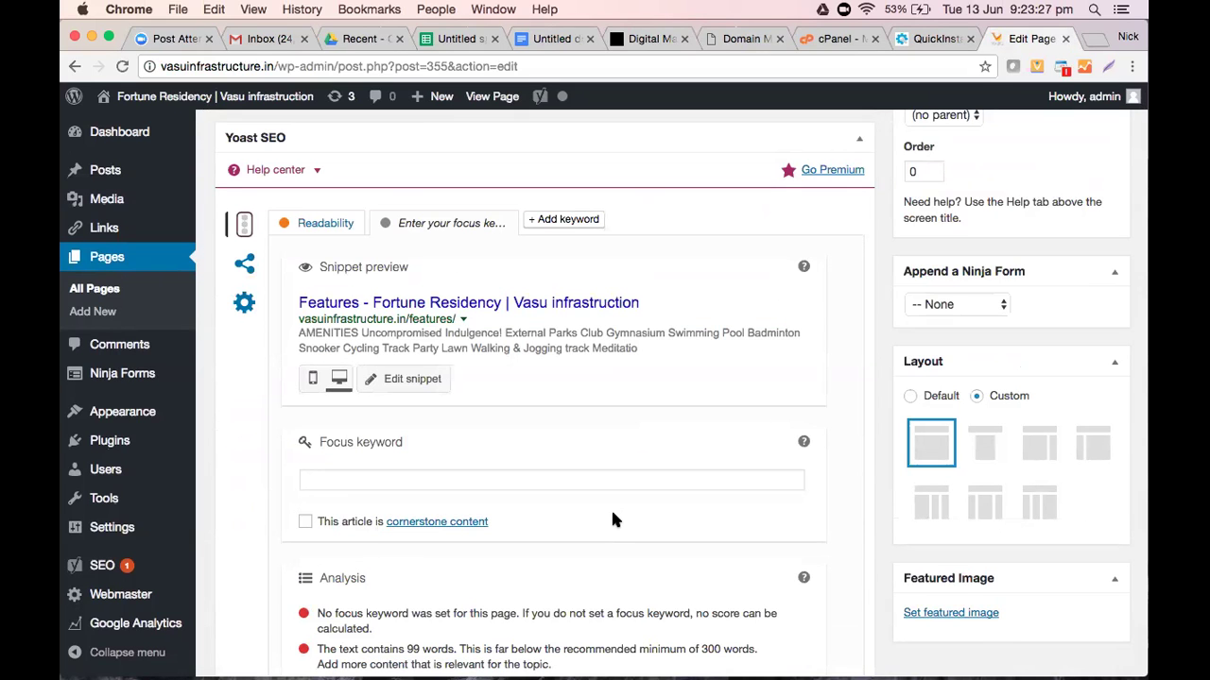
scroll(612, 515, "down", 1)
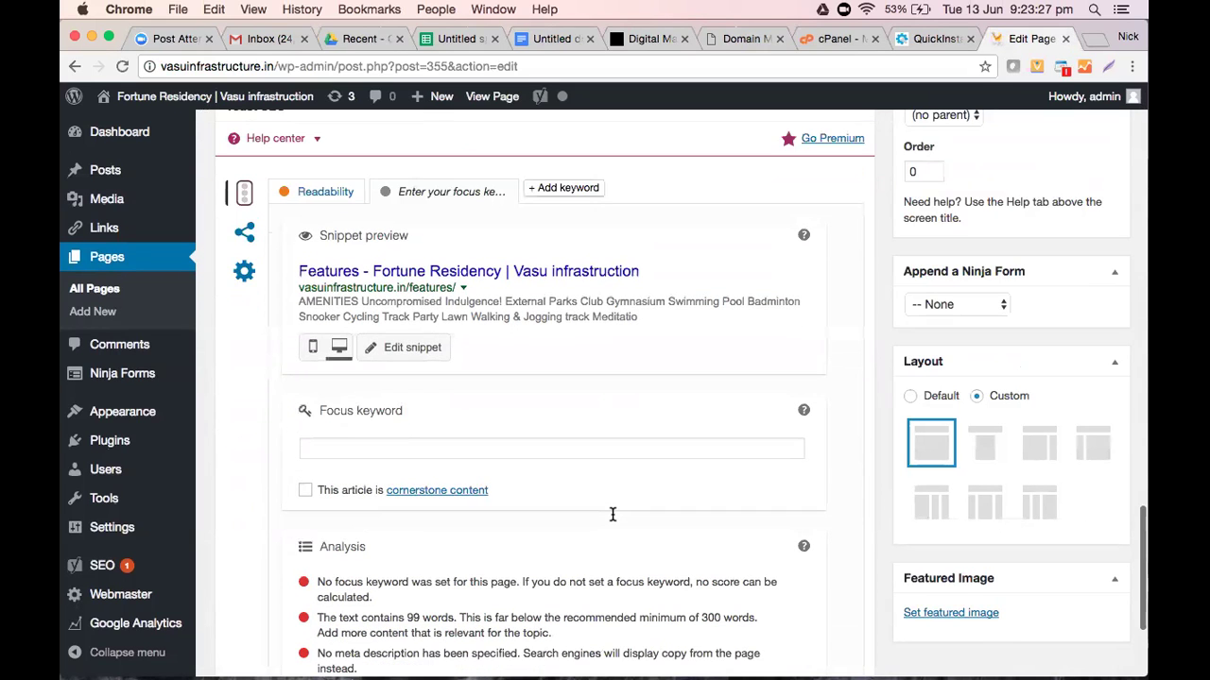
scroll(612, 514, "down", 4)
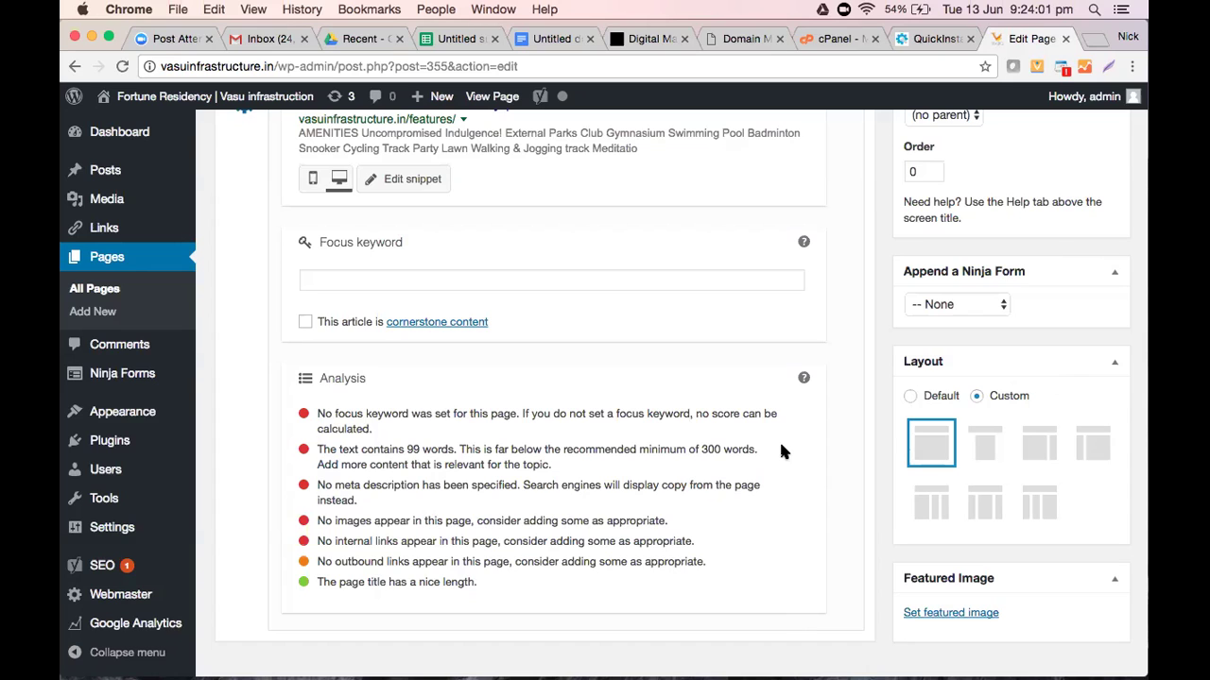
scroll(782, 451, "down", 2)
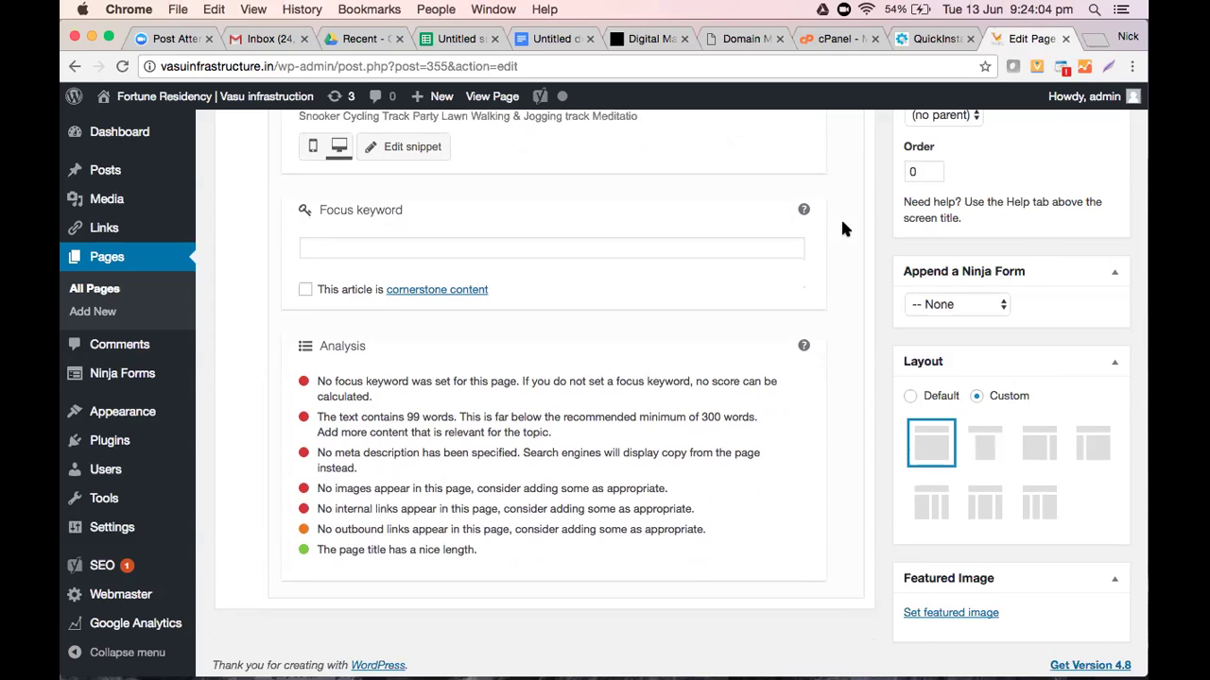
scroll(844, 228, "up", 1)
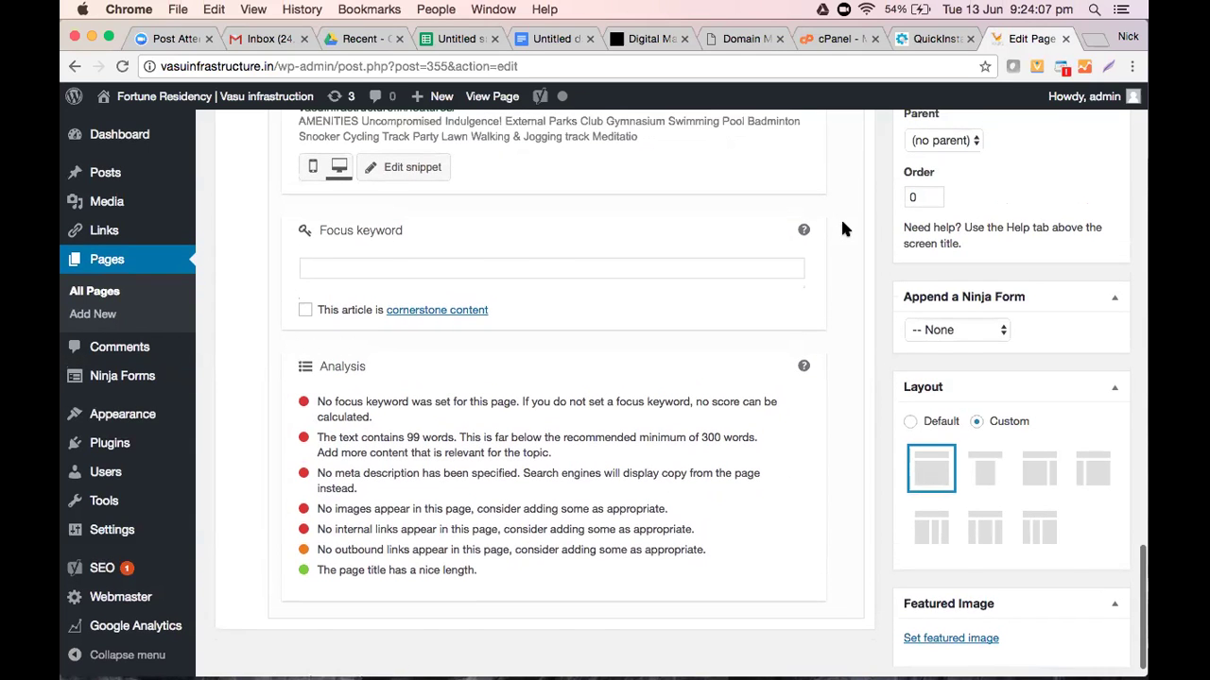
scroll(844, 230, "up", 3)
scroll(448, 235, "up", 3)
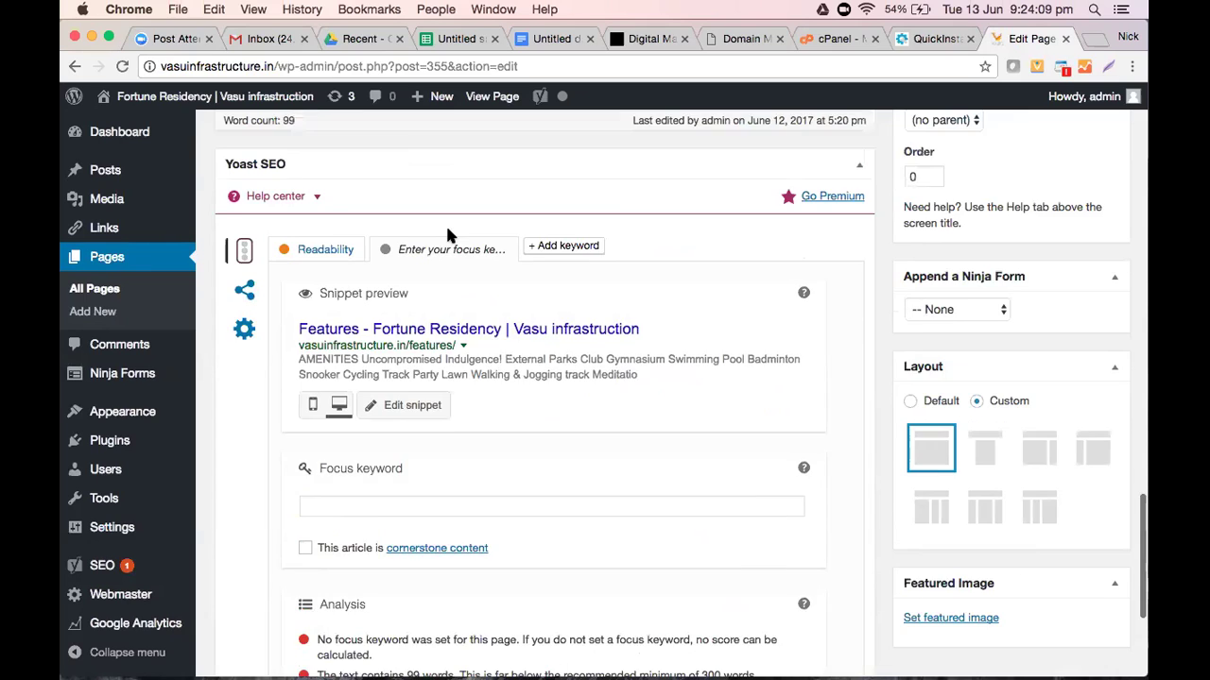
scroll(448, 235, "up", 1)
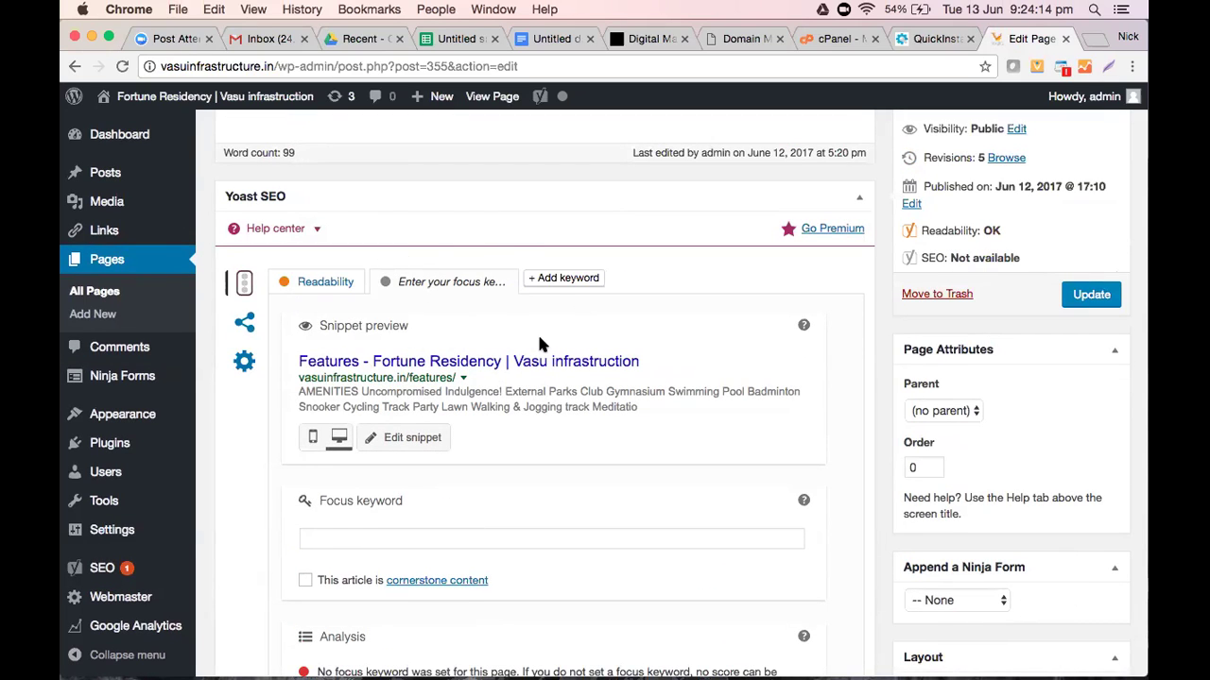
scroll(537, 312, "down", 4)
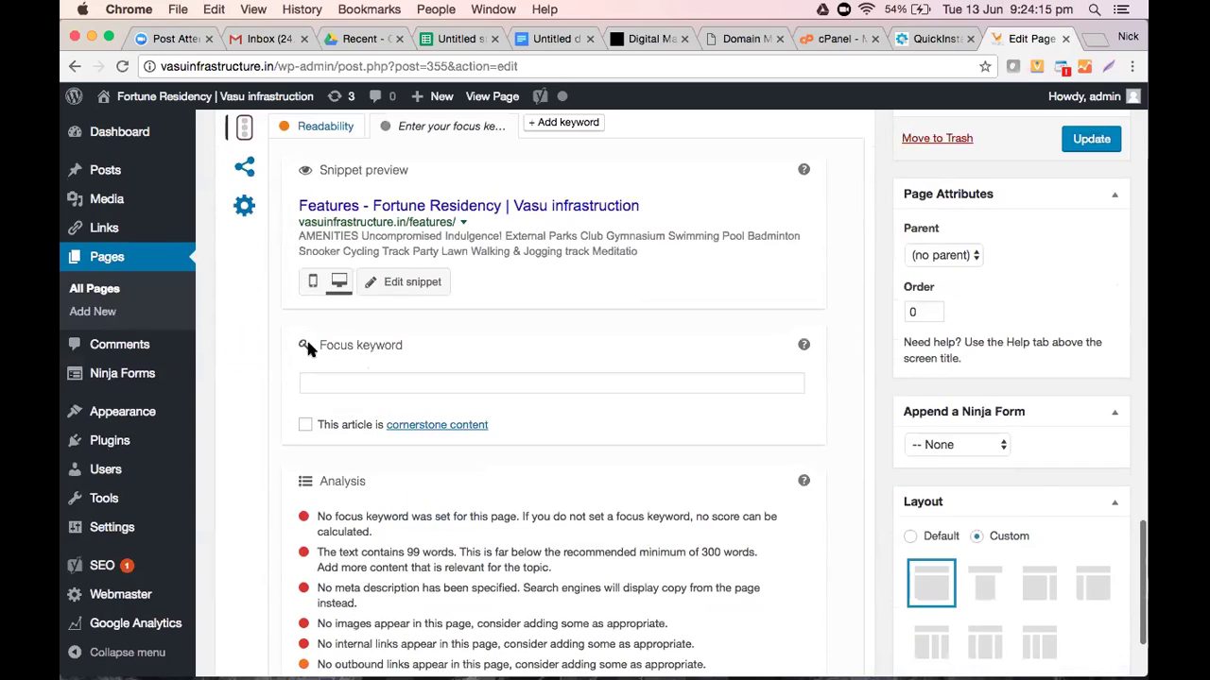
scroll(462, 321, "down", 3)
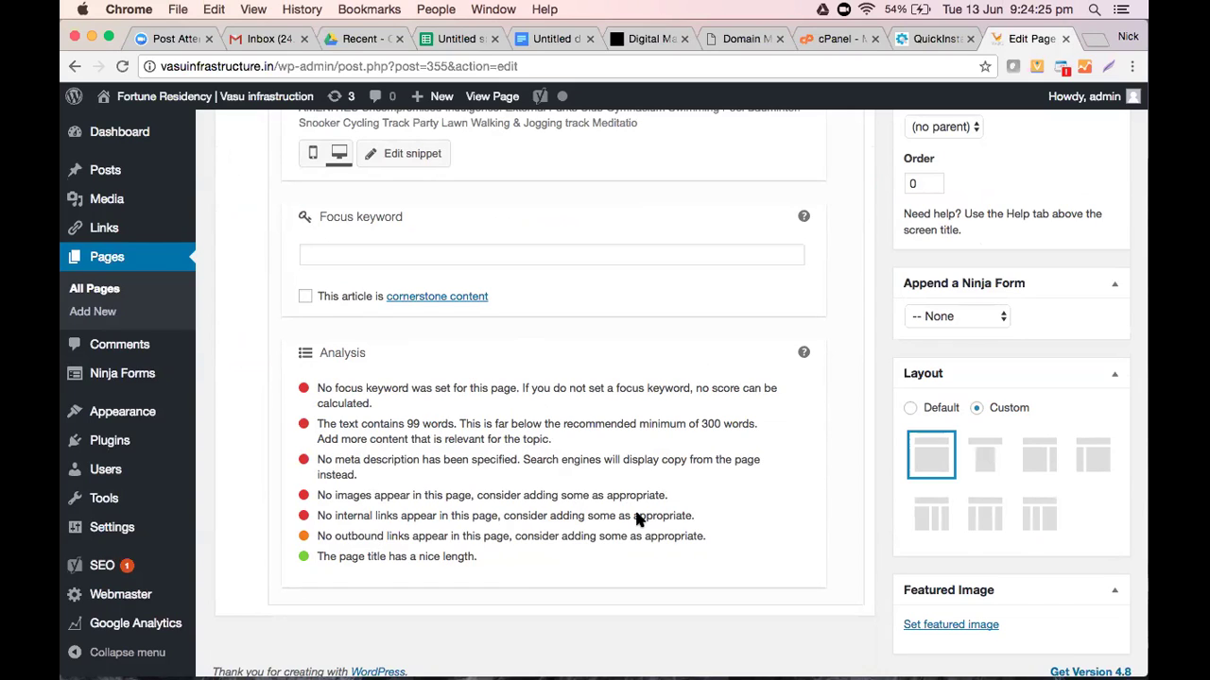
scroll(639, 520, "up", 2)
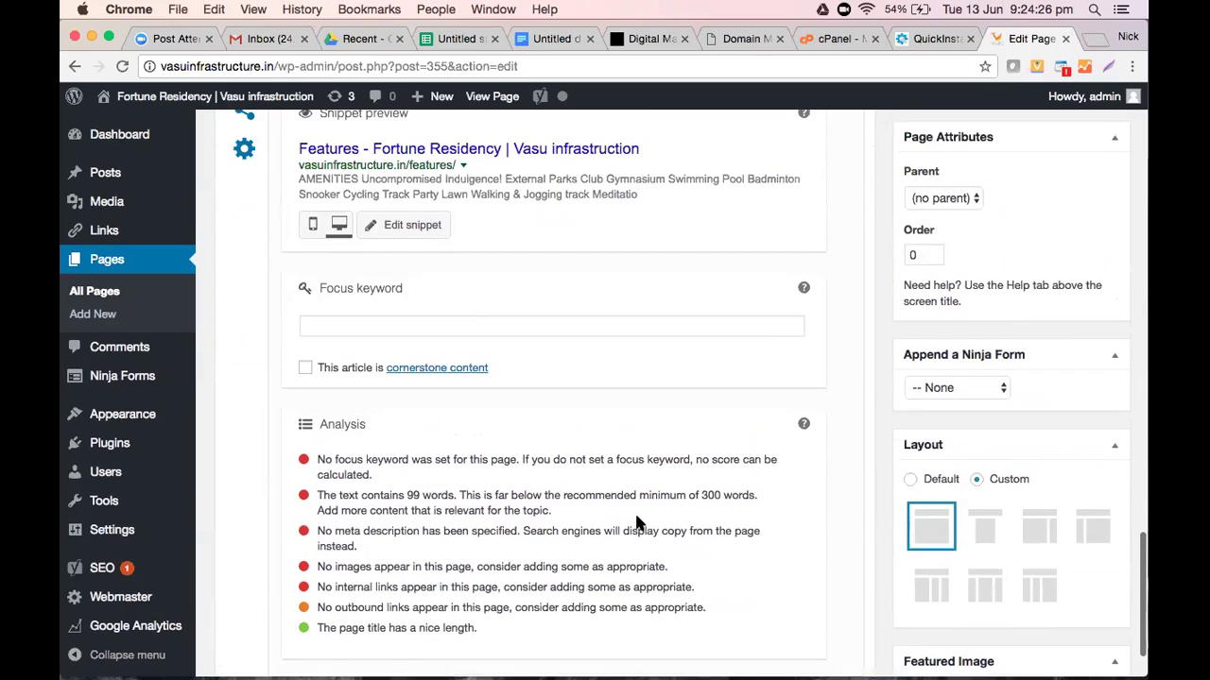
scroll(639, 522, "up", 2)
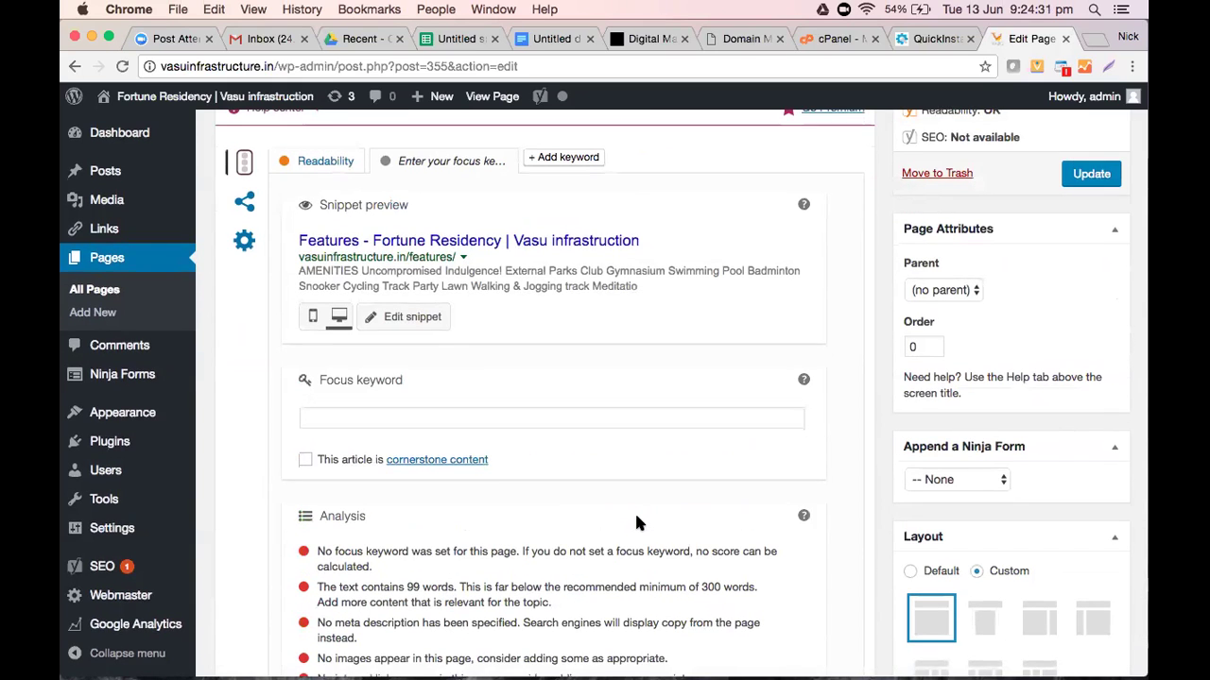
scroll(636, 521, "down", 4)
scroll(638, 518, "up", 2)
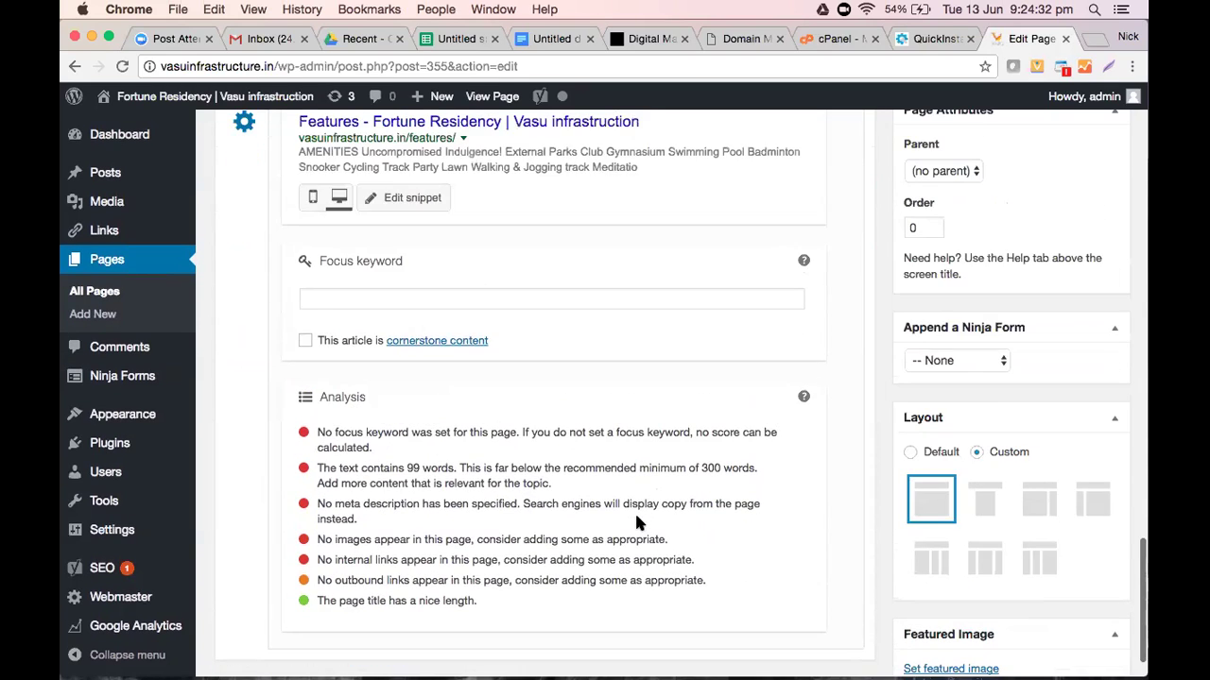
scroll(392, 369, "up", 4)
scroll(416, 466, "up", 2)
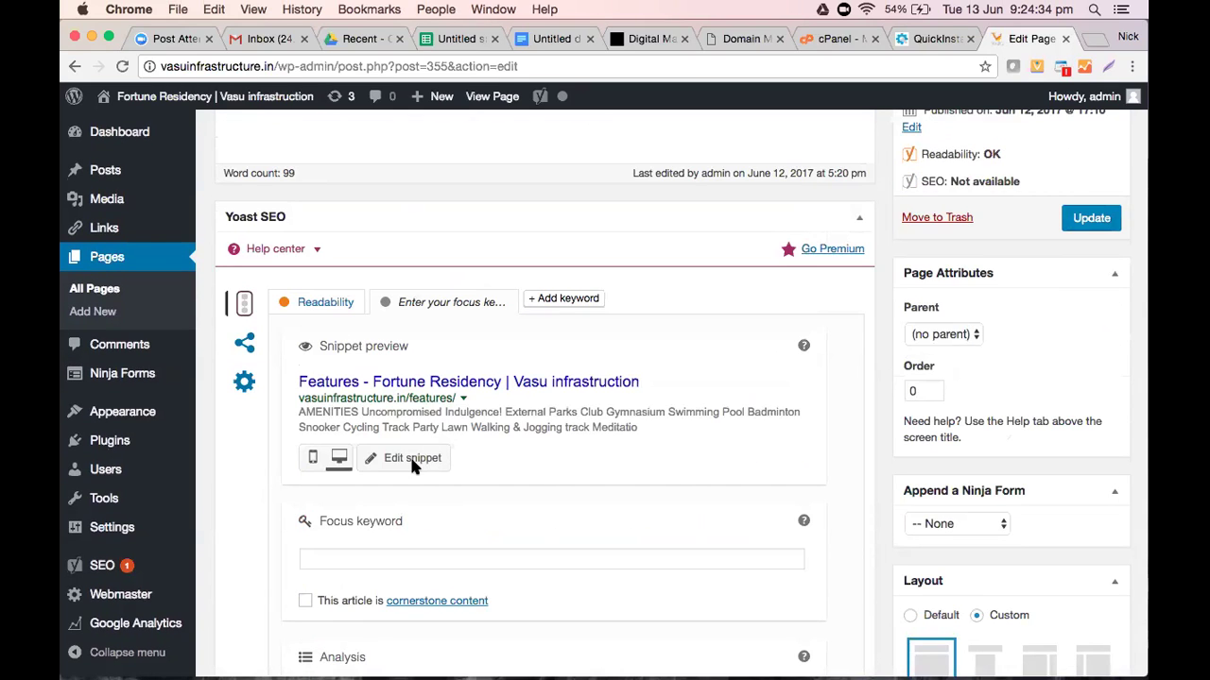
left_click(413, 461)
scroll(527, 512, "down", 3)
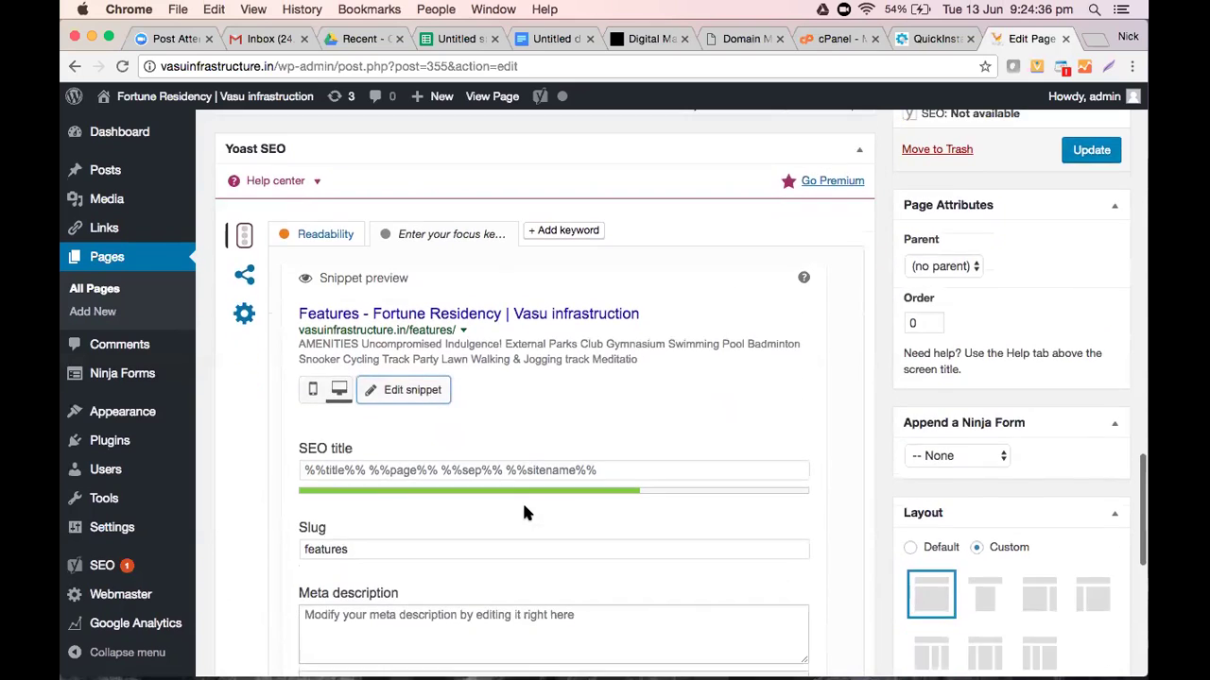
scroll(526, 512, "down", 1)
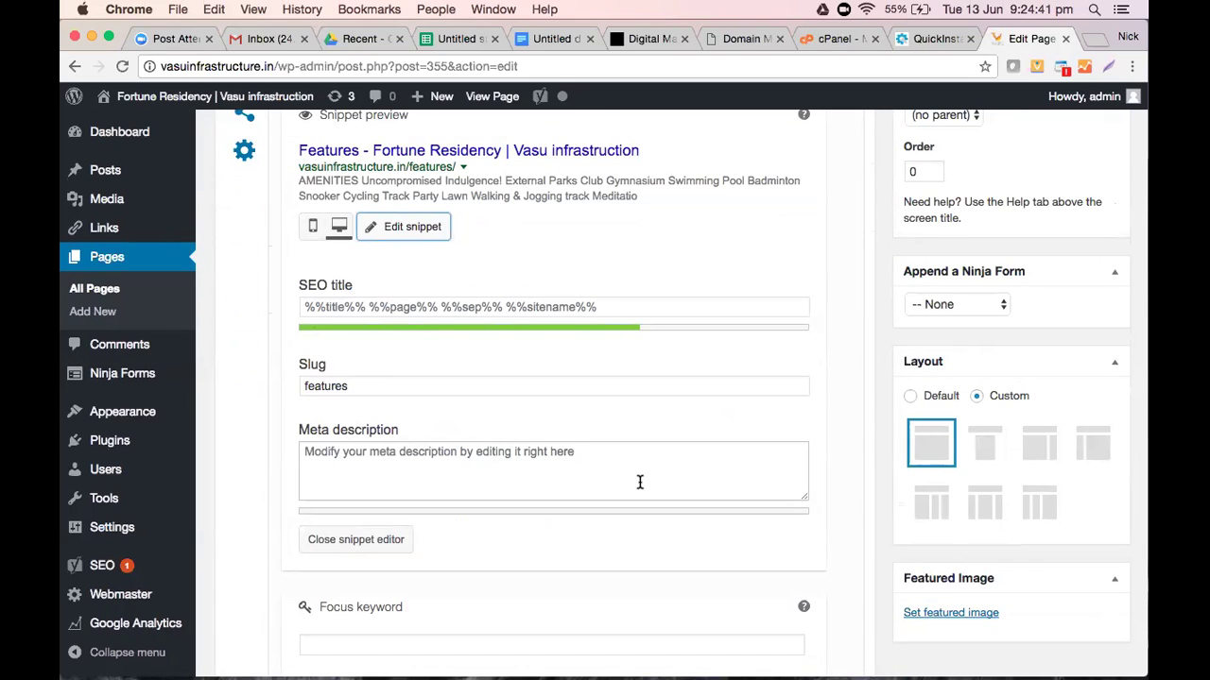
scroll(640, 483, "down", 2)
scroll(638, 486, "down", 3)
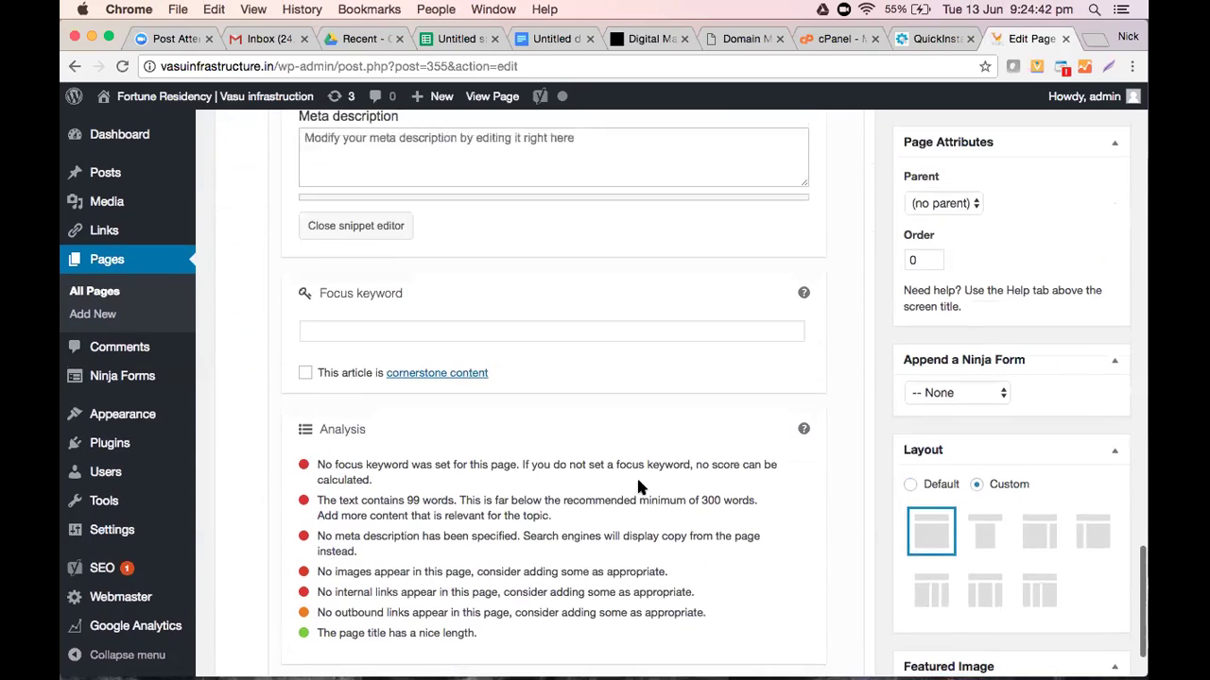
scroll(638, 486, "up", 5)
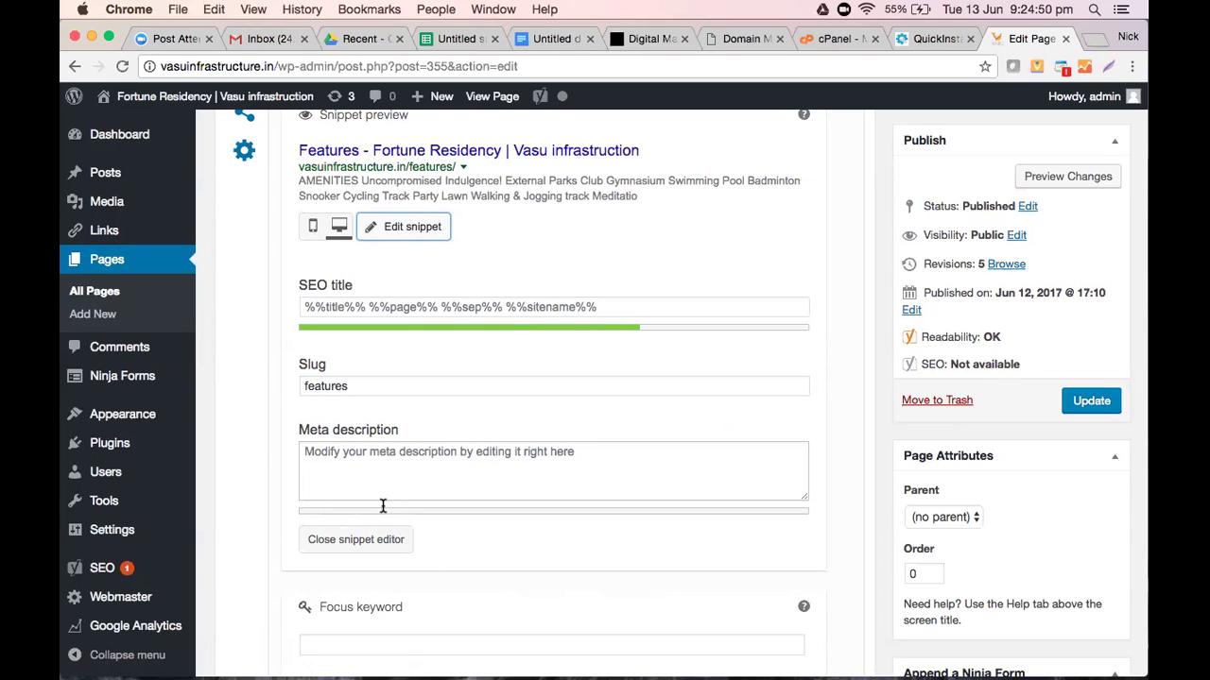
scroll(383, 508, "down", 5)
scroll(382, 505, "down", 1)
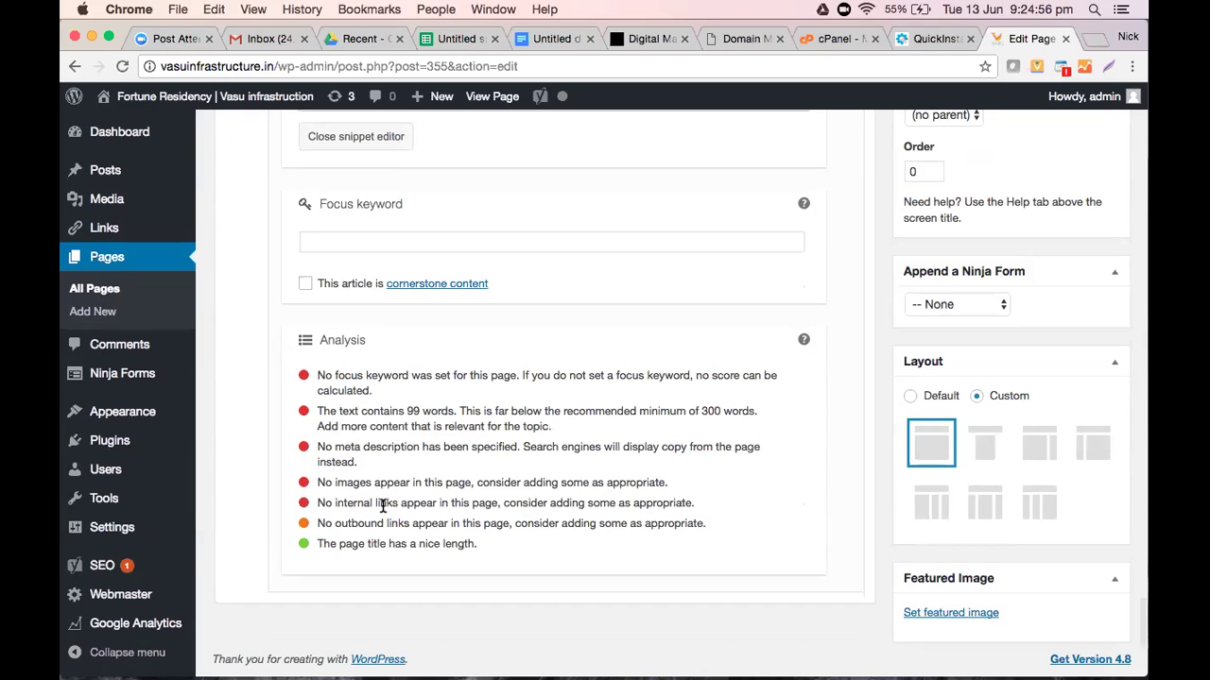
scroll(382, 501, "up", 5)
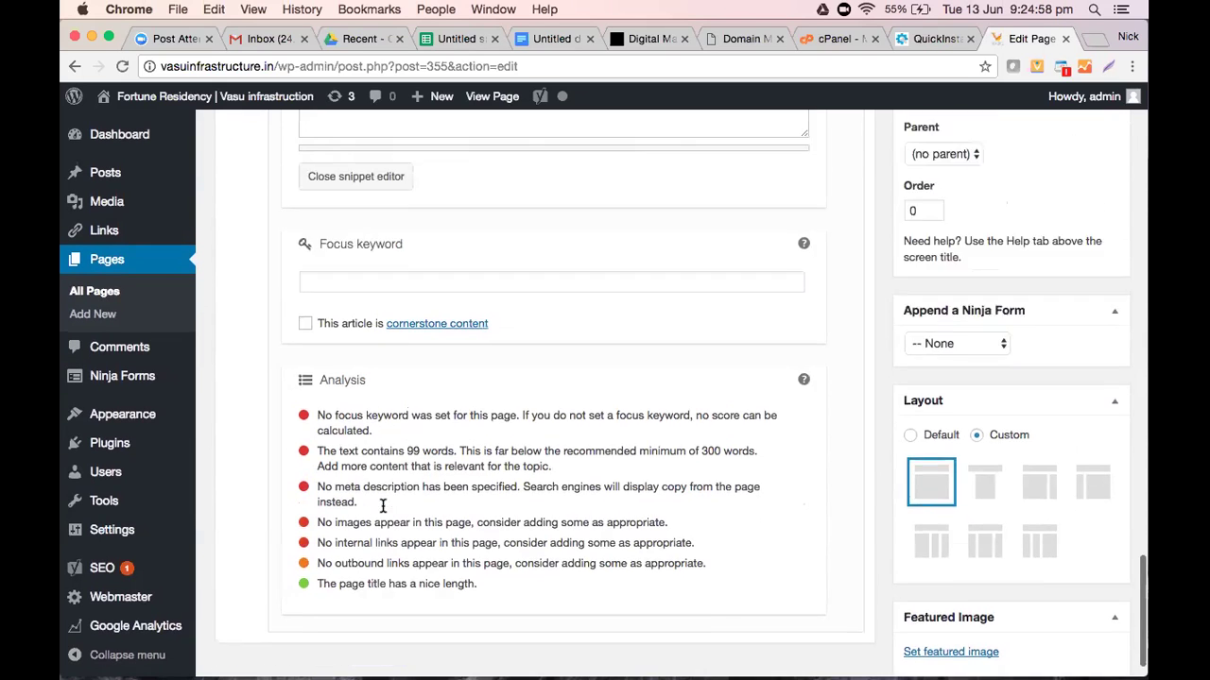
scroll(974, 302, "up", 3)
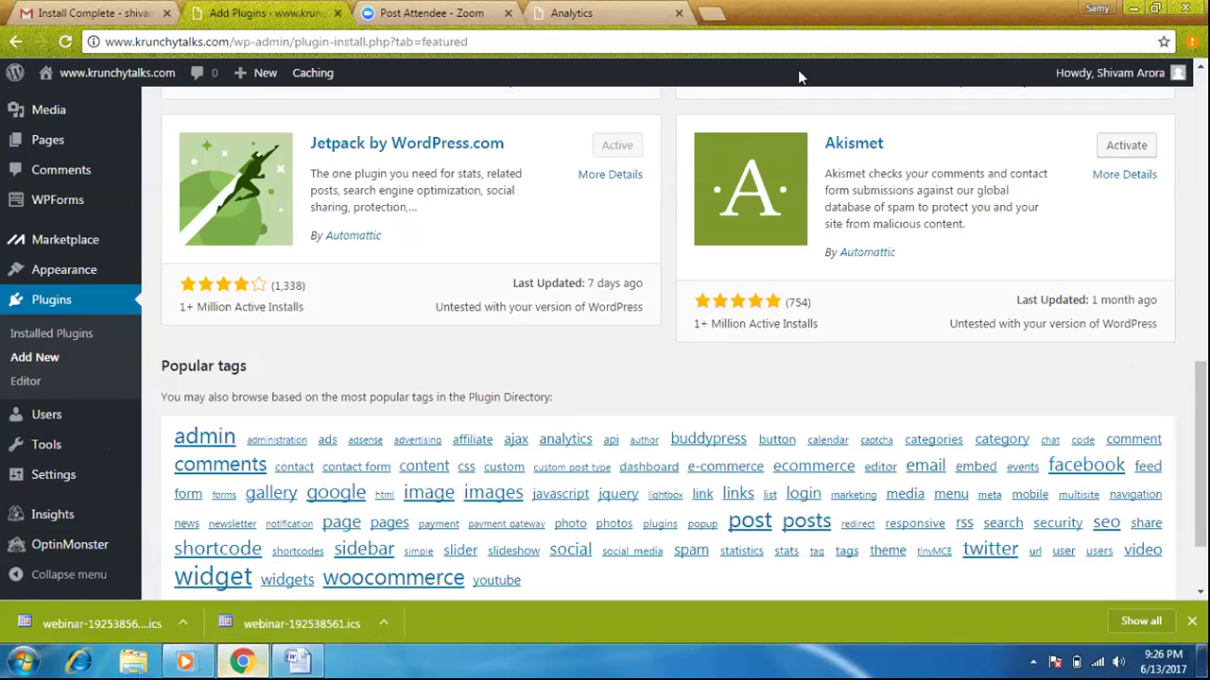
Scroll the Featured plugins list, then go to a fresh Plugins > Add New page
left_click(1130, 10)
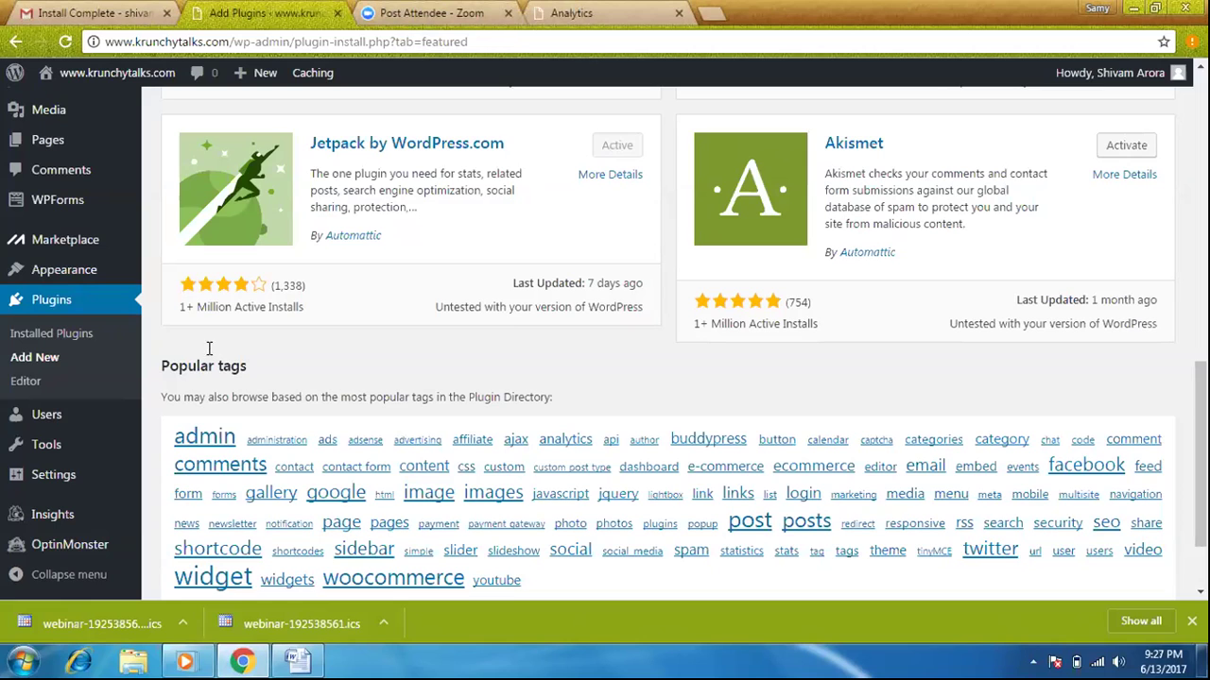
scroll(662, 378, "down", 2)
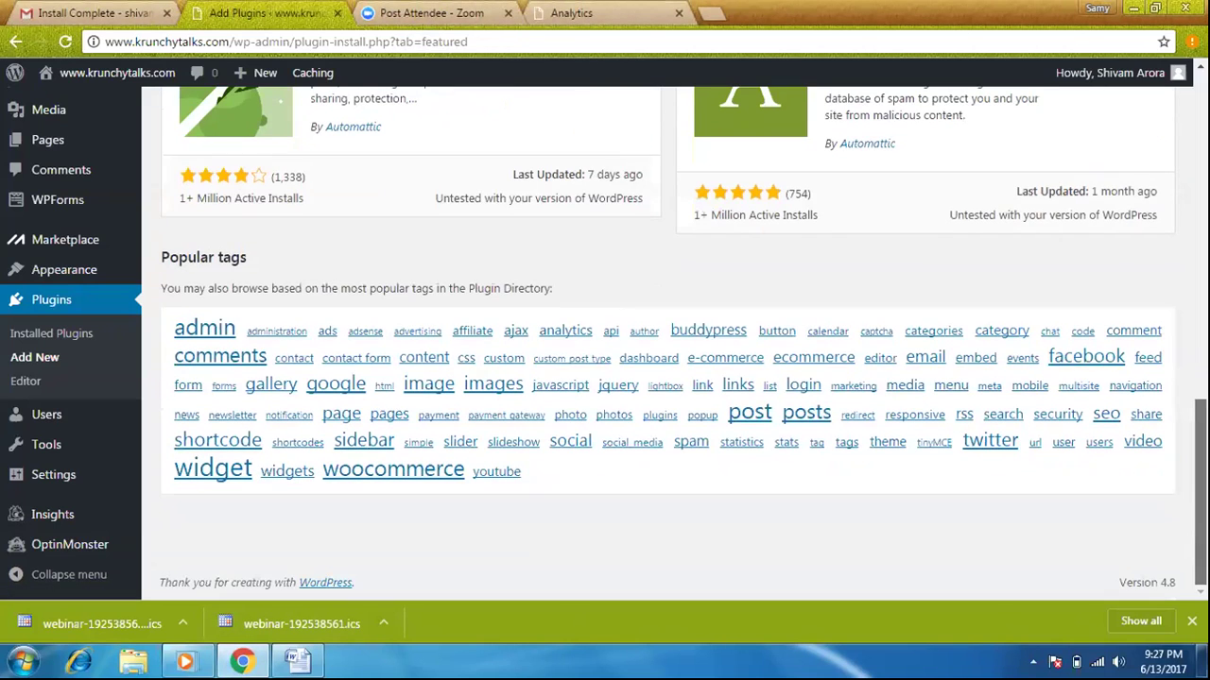
scroll(661, 378, "up", 2)
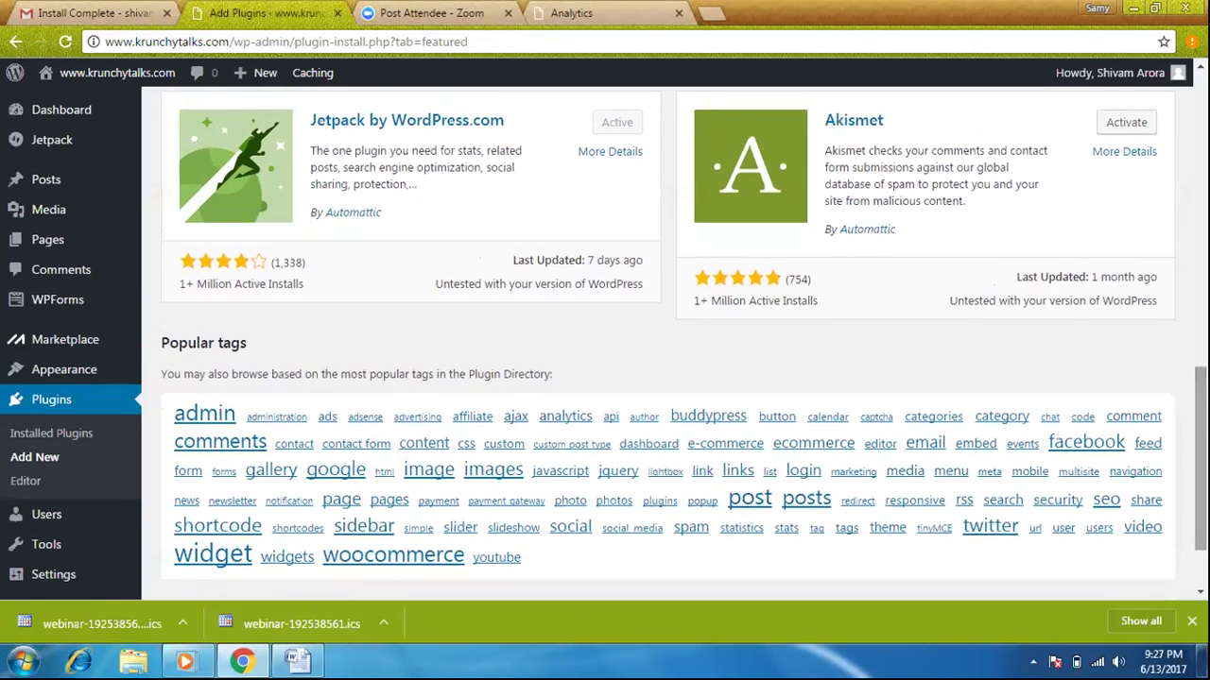
scroll(662, 378, "up", 1)
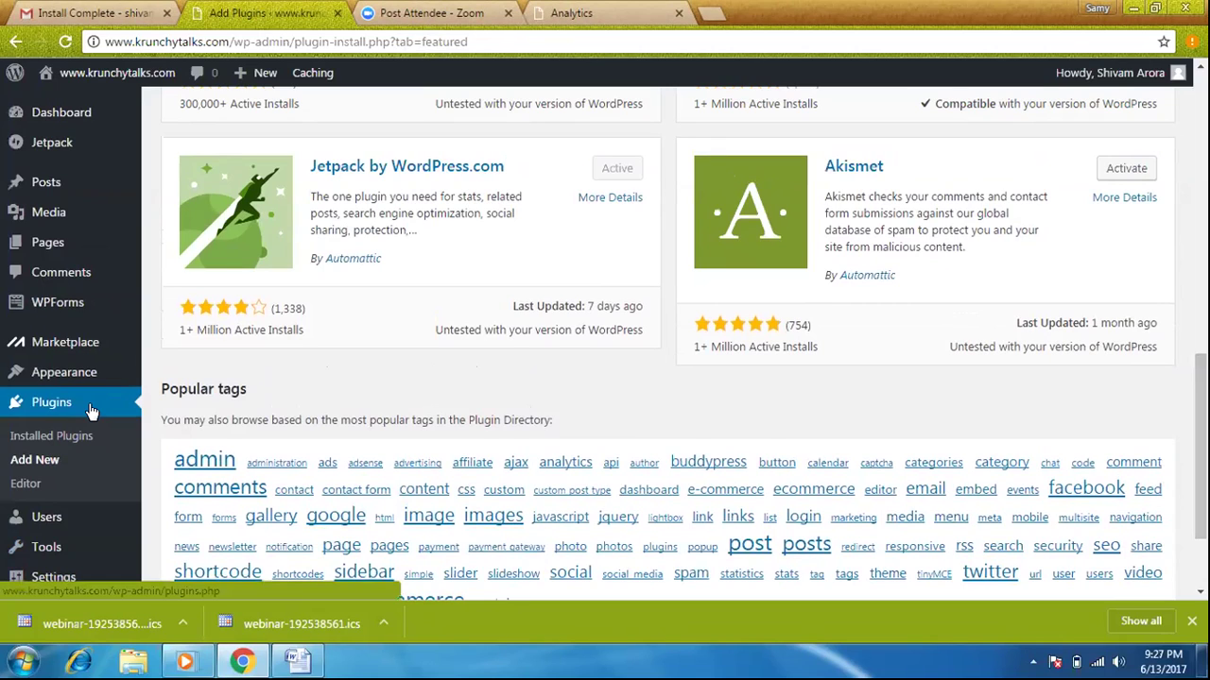
left_click(63, 470)
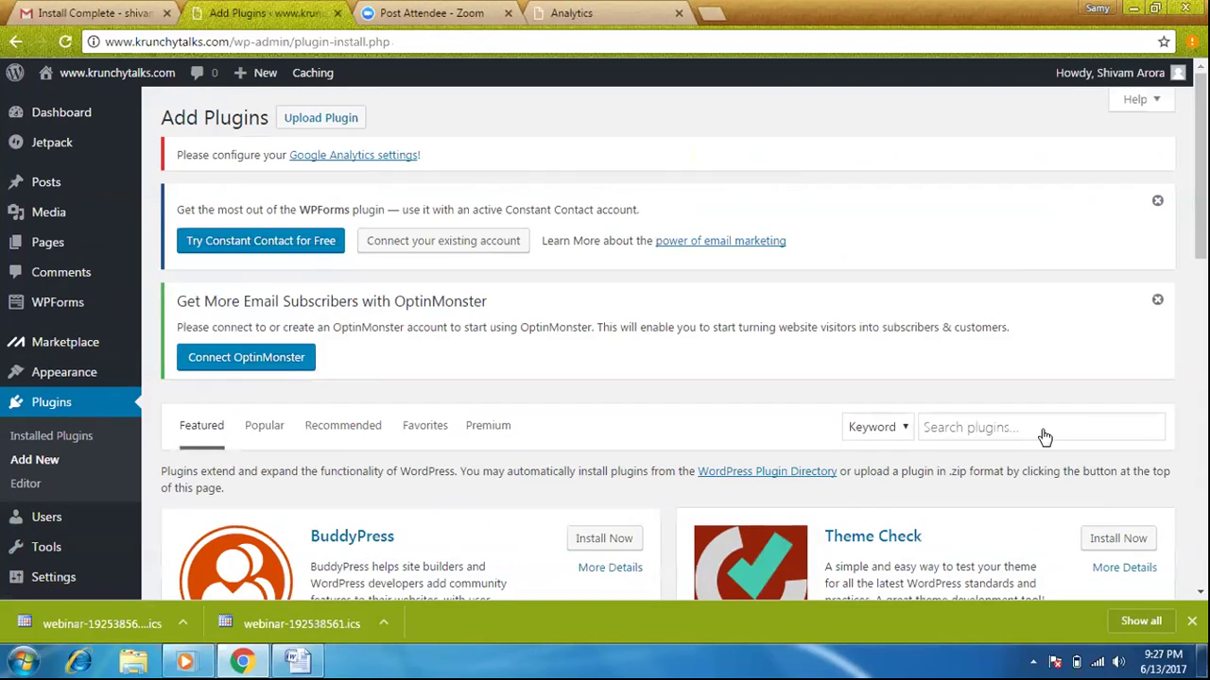
Run a keyword plugin search for 'SEO yoast' and scroll the results
left_click(1045, 437)
type("S")
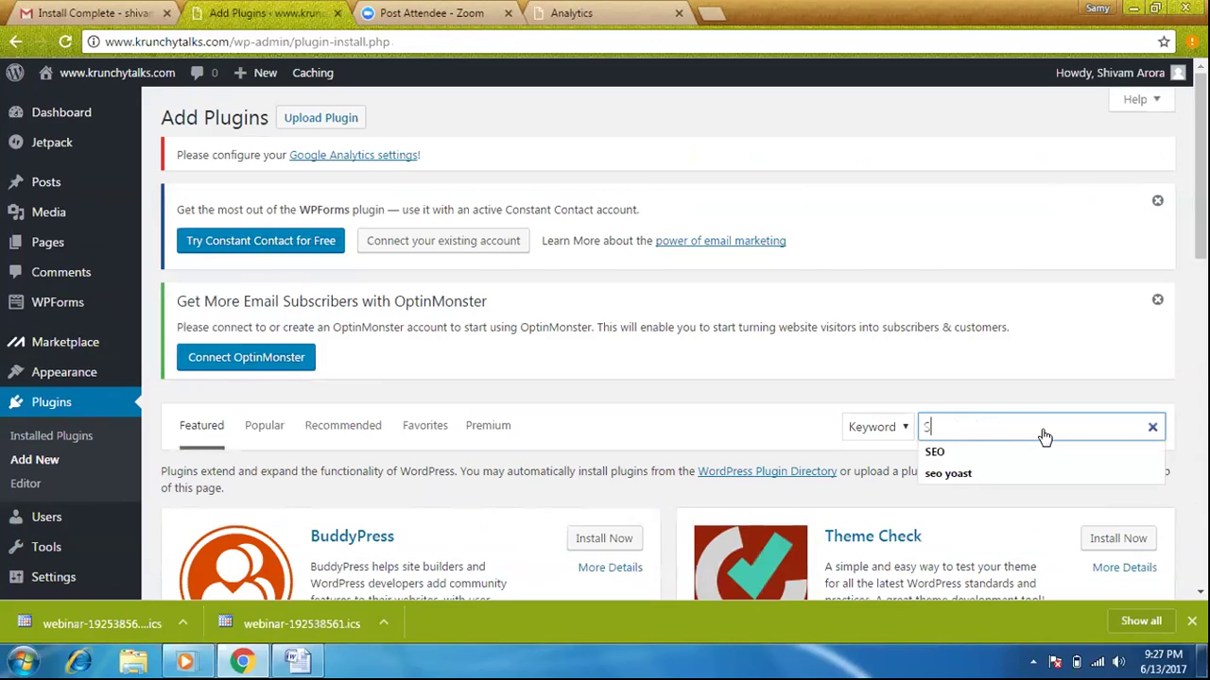
type("EO ")
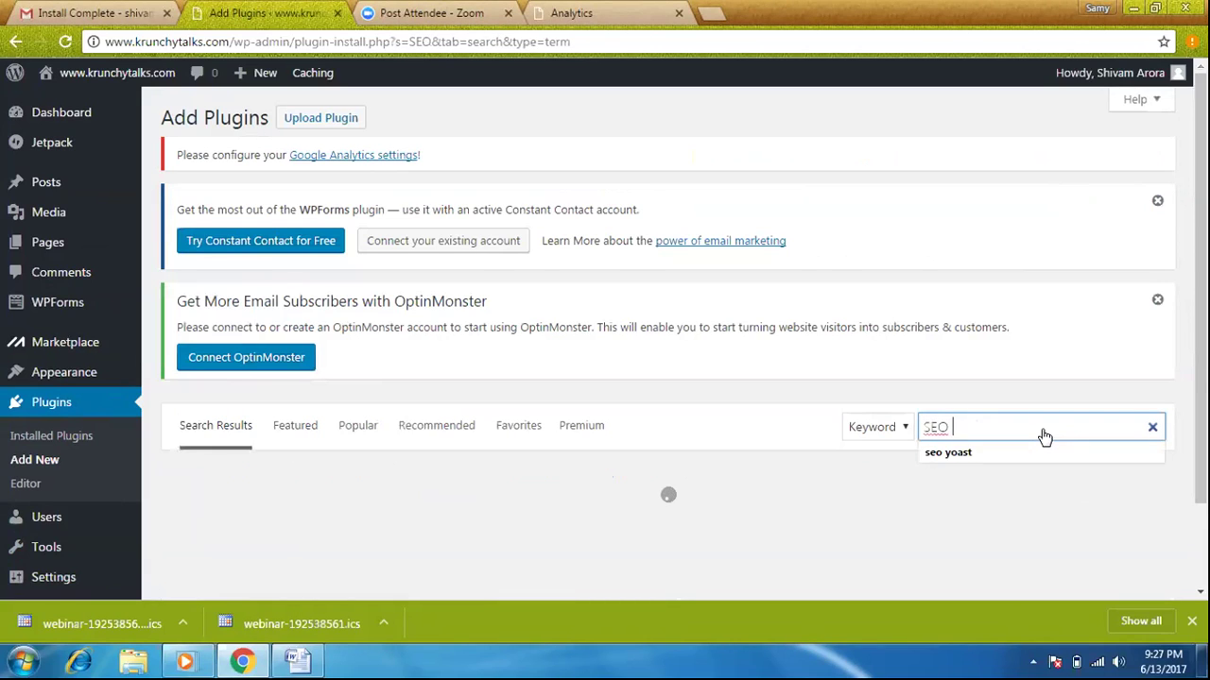
type("yoast")
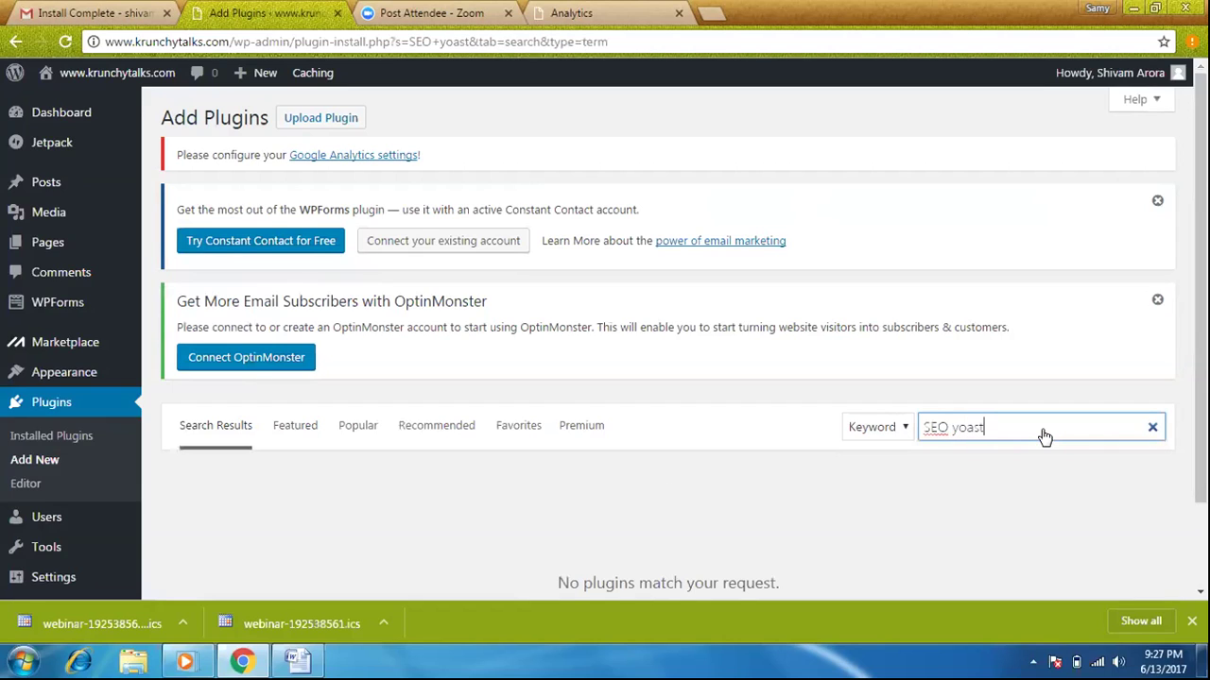
scroll(1044, 435, "down", 1)
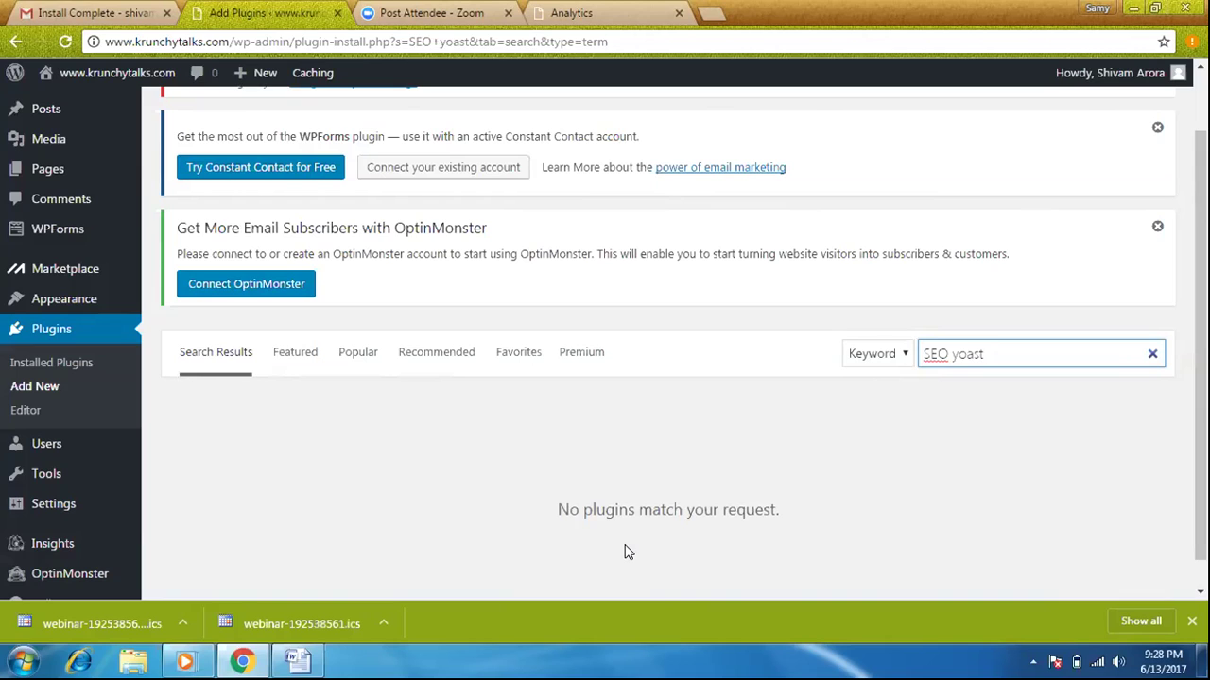
Replace the search term with 'google analytics', then clear the search box
key("BackSpace")
key("BackSpace")
key("BackSpace")
key("BackSpace")
key("BackSpace")
key("BackSpace")
key("BackSpace")
key("BackSpace")
key("BackSpace")
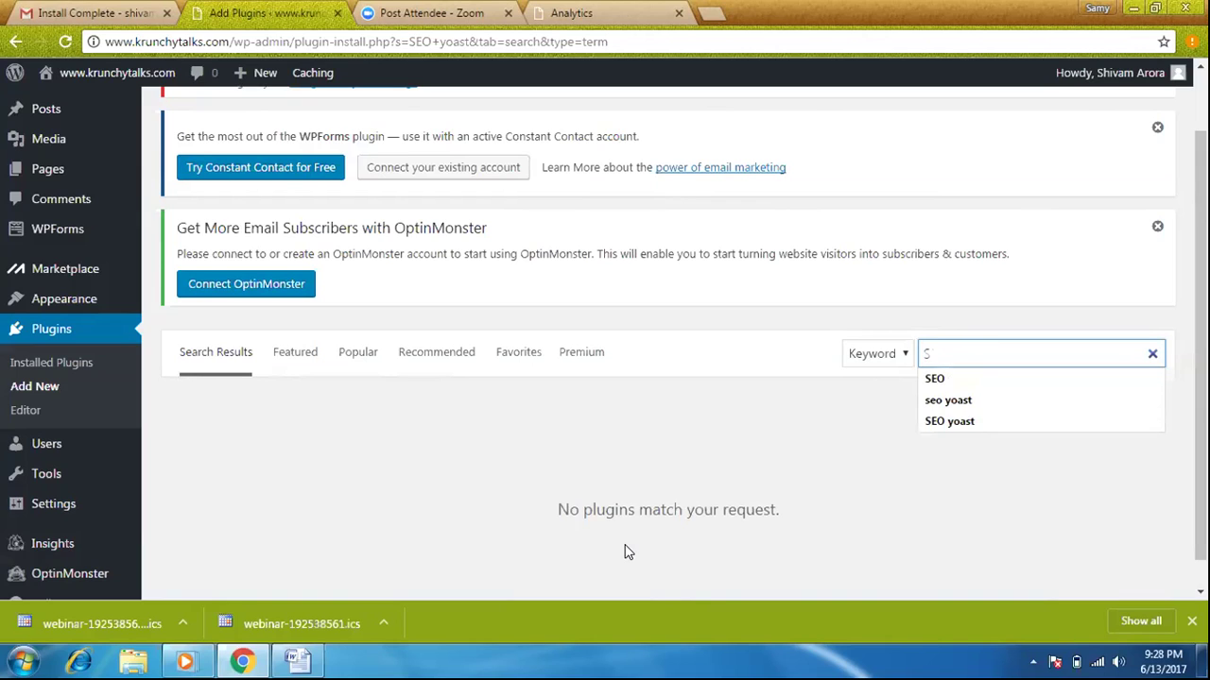
type("goog")
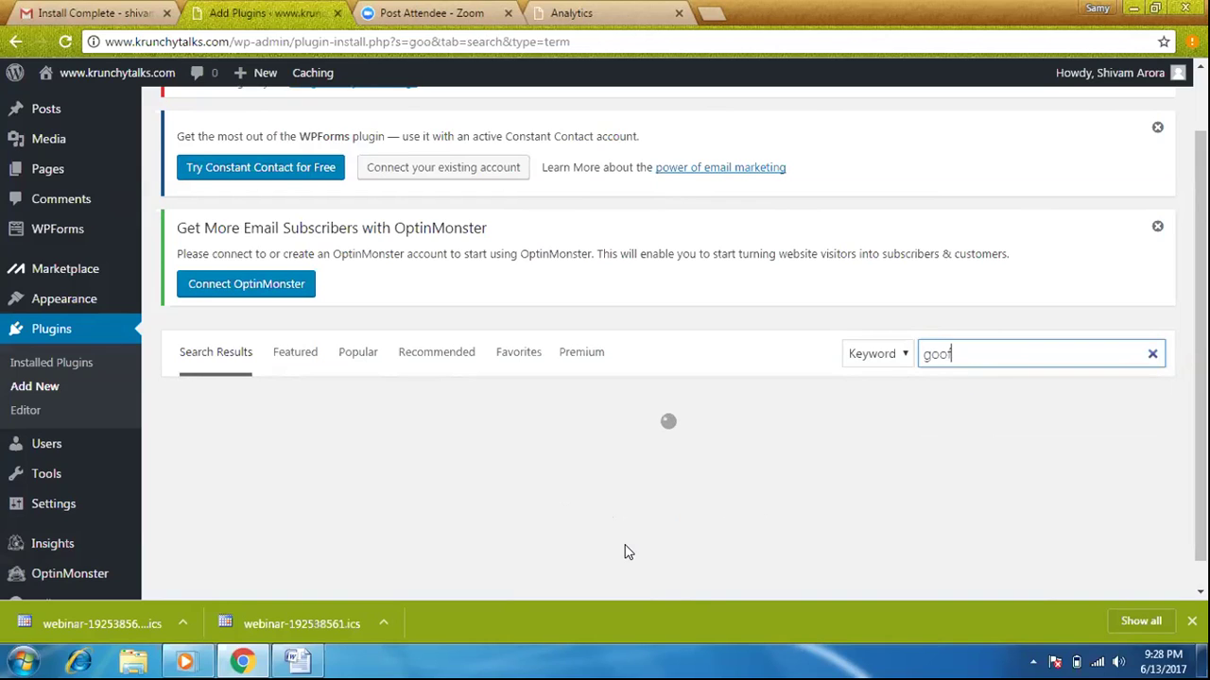
type("le a")
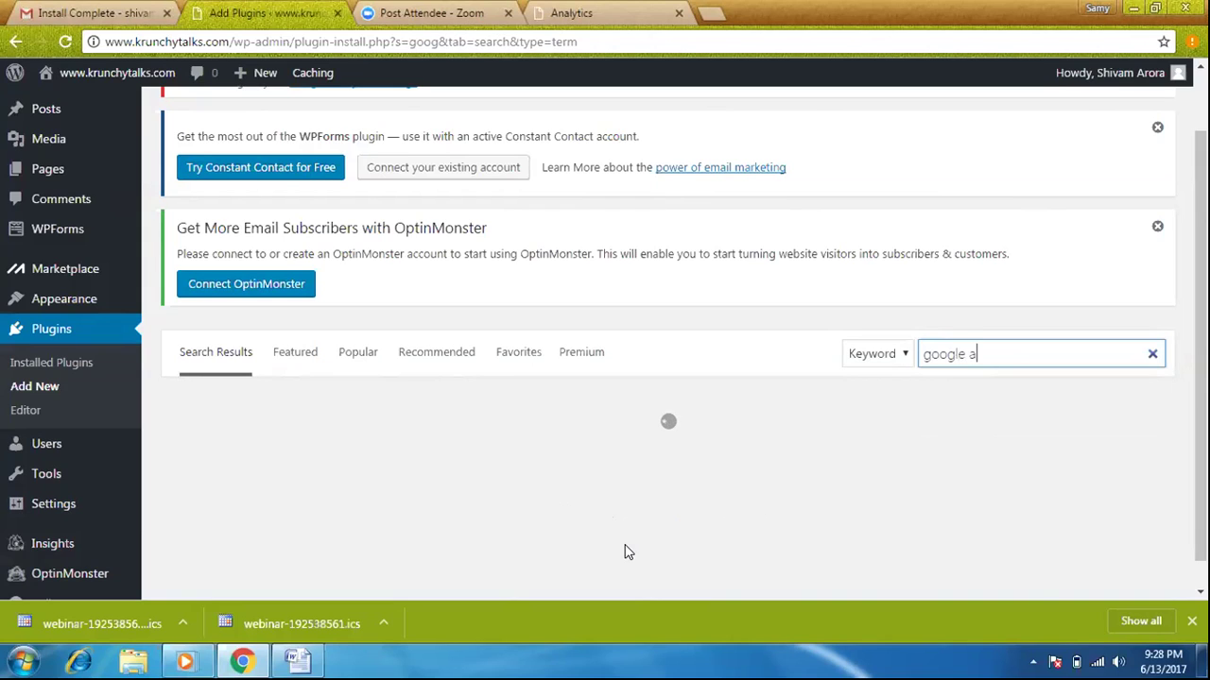
type("nalytics")
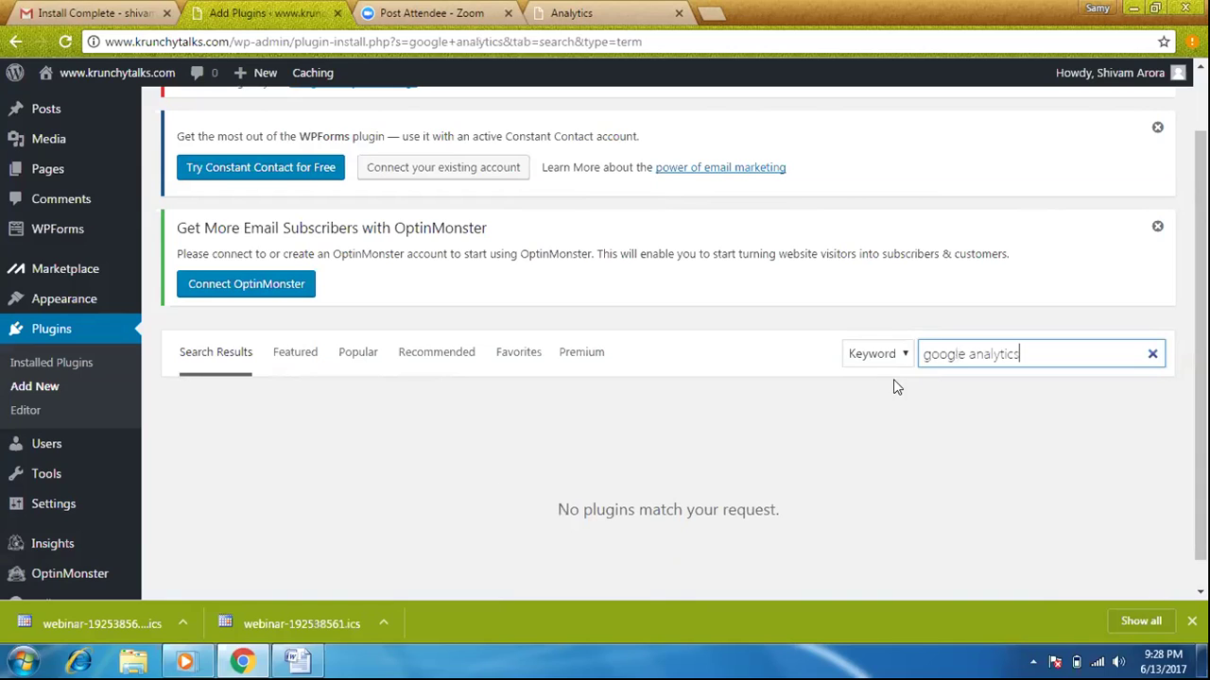
left_click_drag(1018, 353, 925, 356)
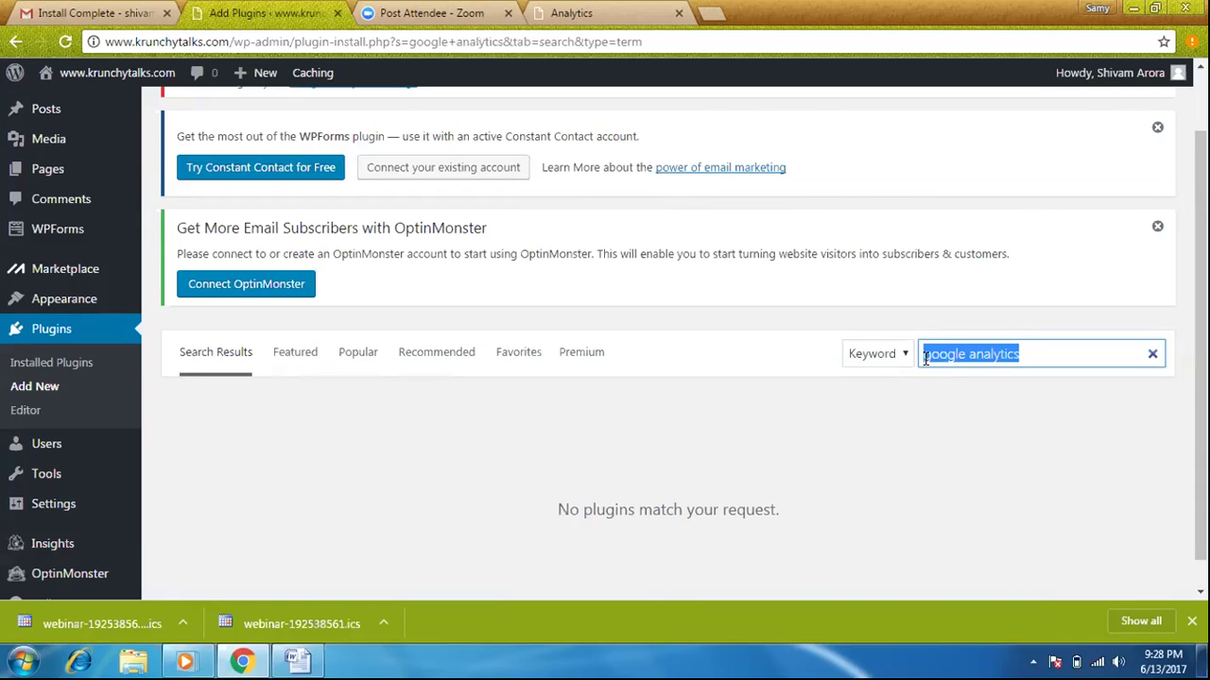
key("BackSpace")
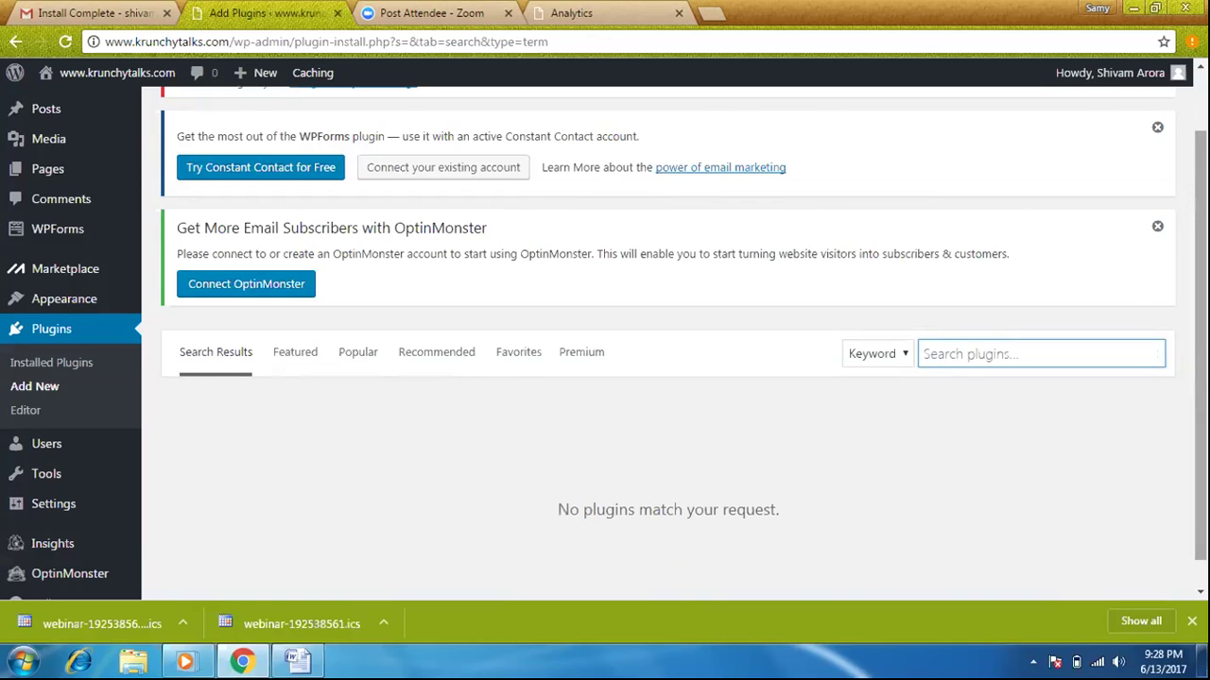
scroll(668, 343, "down", 1)
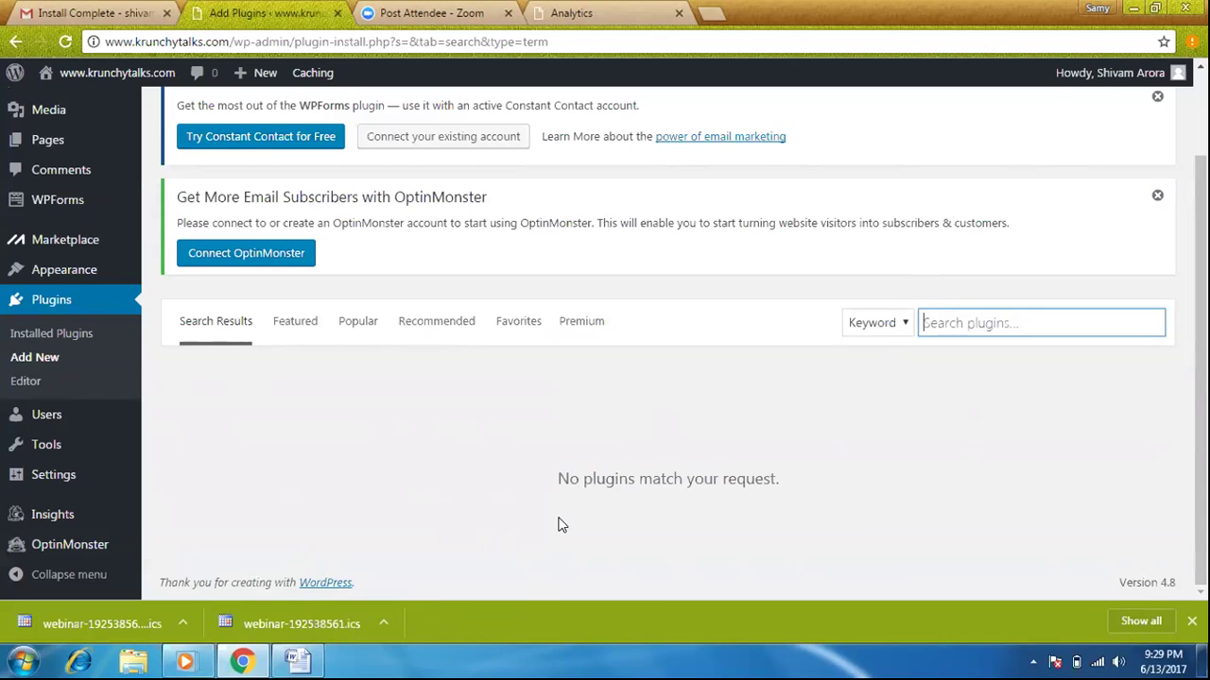
mouse_move(298, 661)
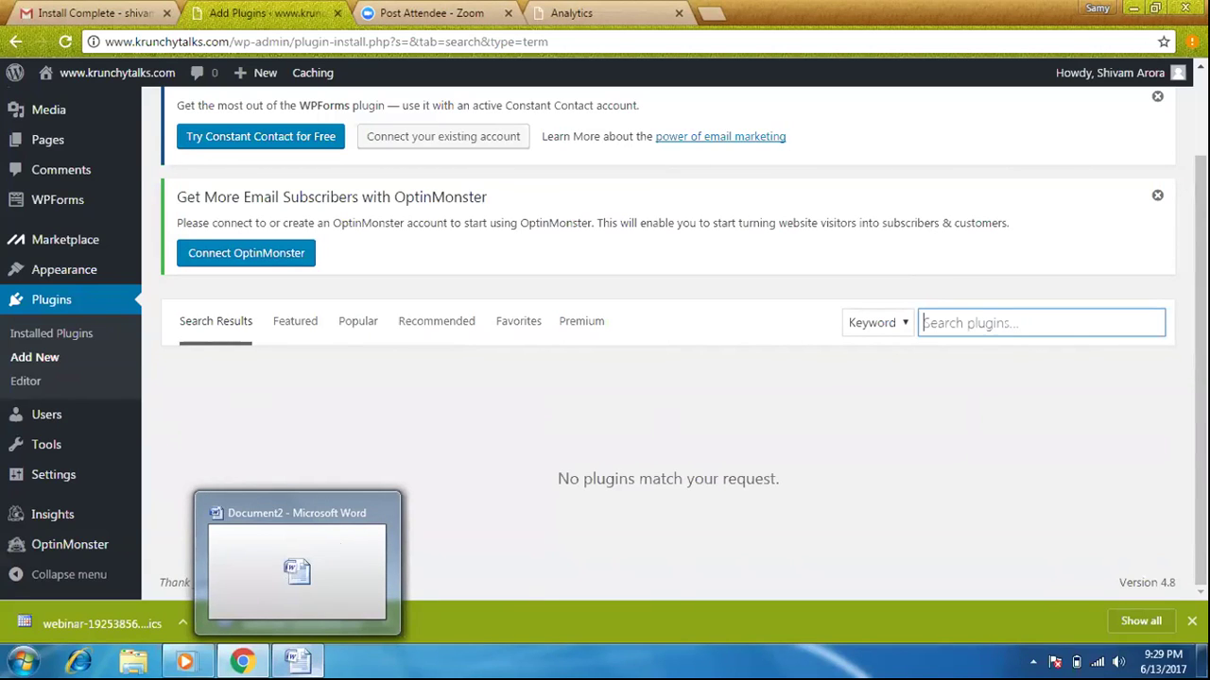
In the Word notes, replace the '4' on the fourth line with 'From big rock'
left_click(312, 664)
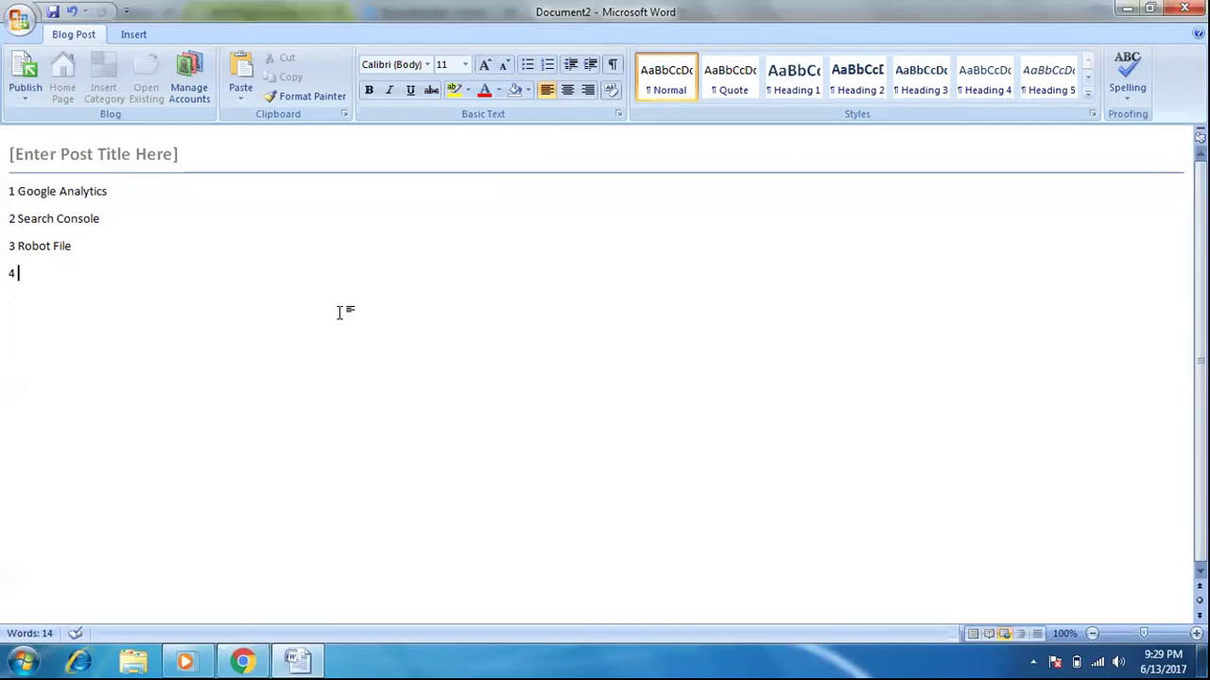
key("BackSpace")
type("From big rocl")
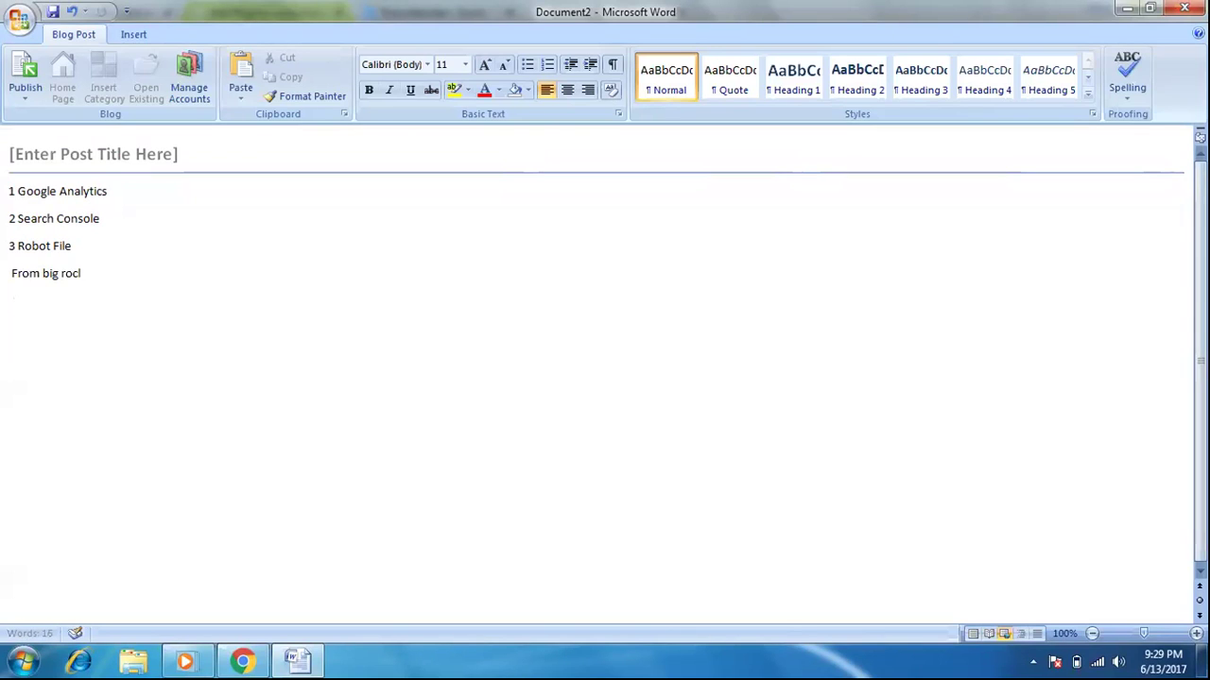
key("BackSpace")
type("k")
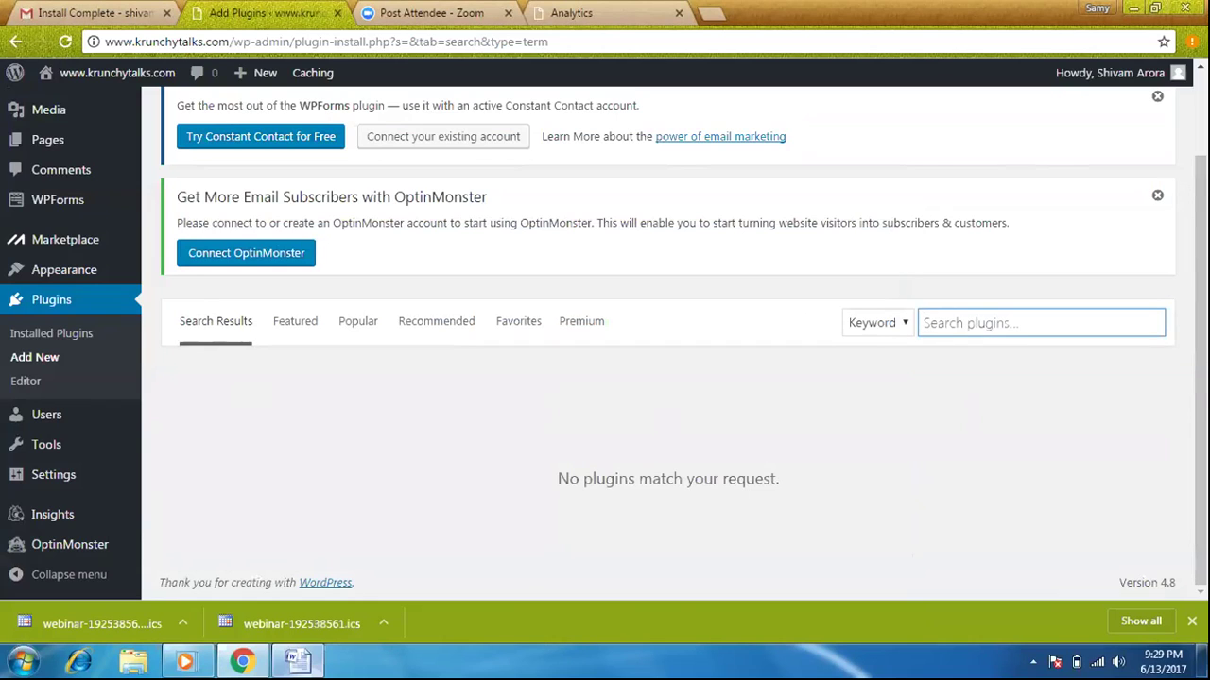
Switch the plugin search to Author and search for 'team yoast'
left_click(901, 322)
left_click(901, 322)
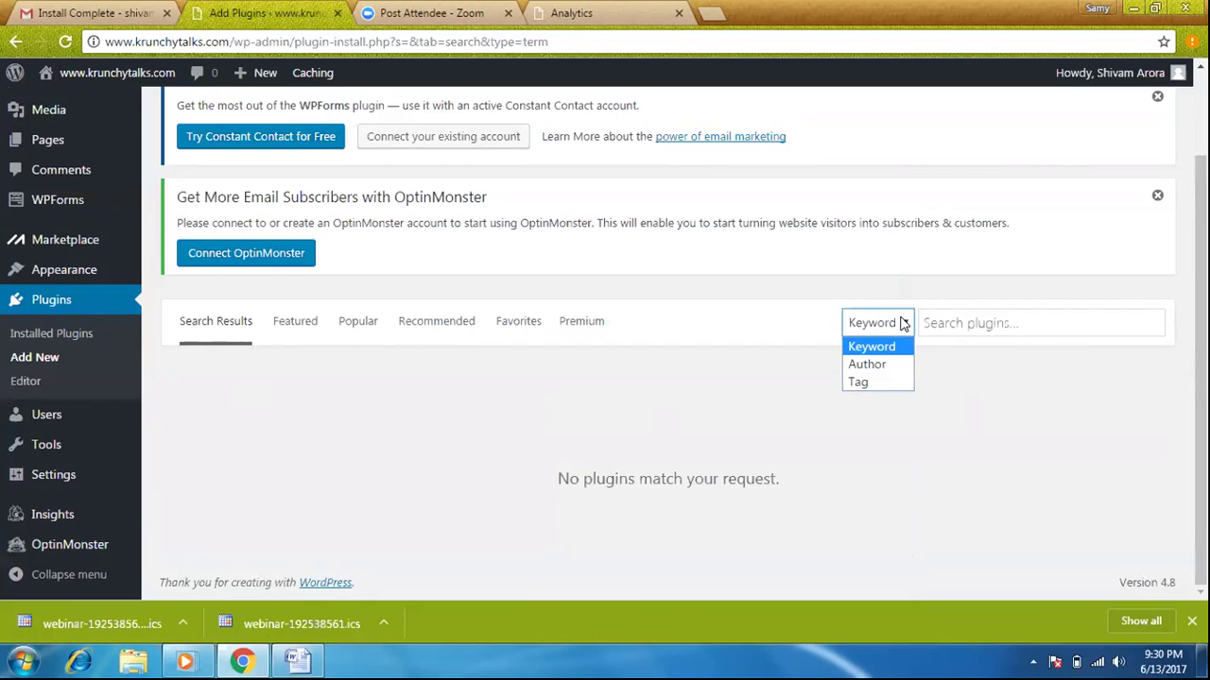
left_click(883, 365)
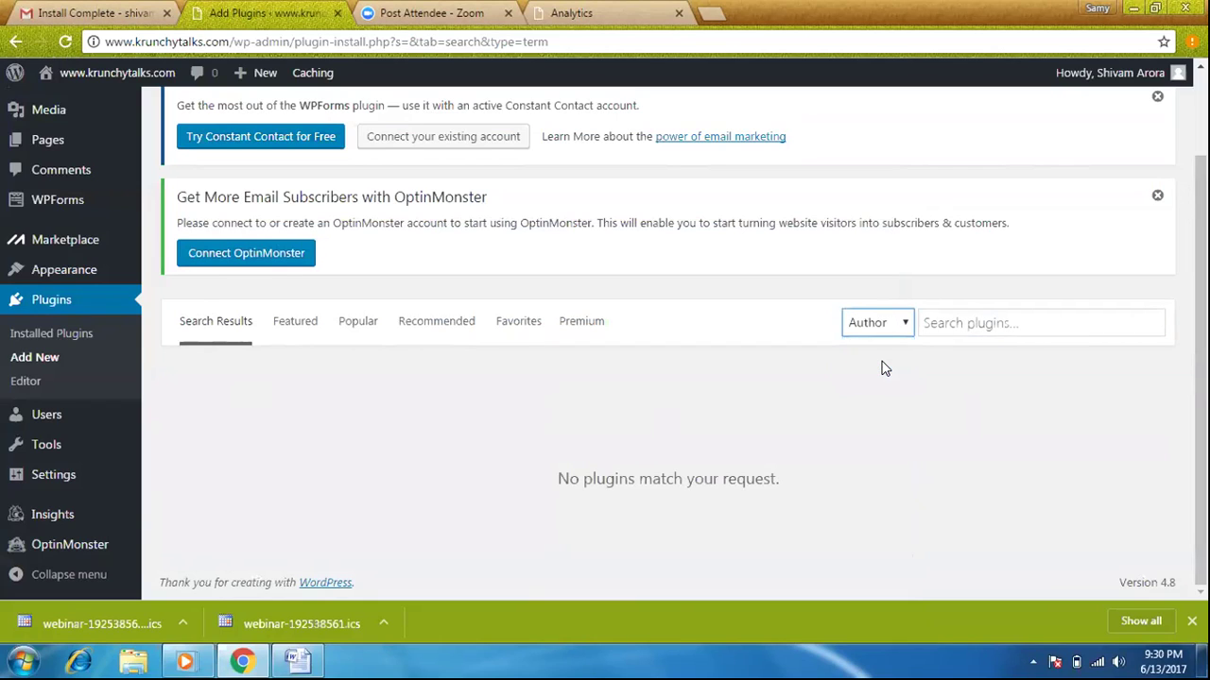
left_click(938, 315)
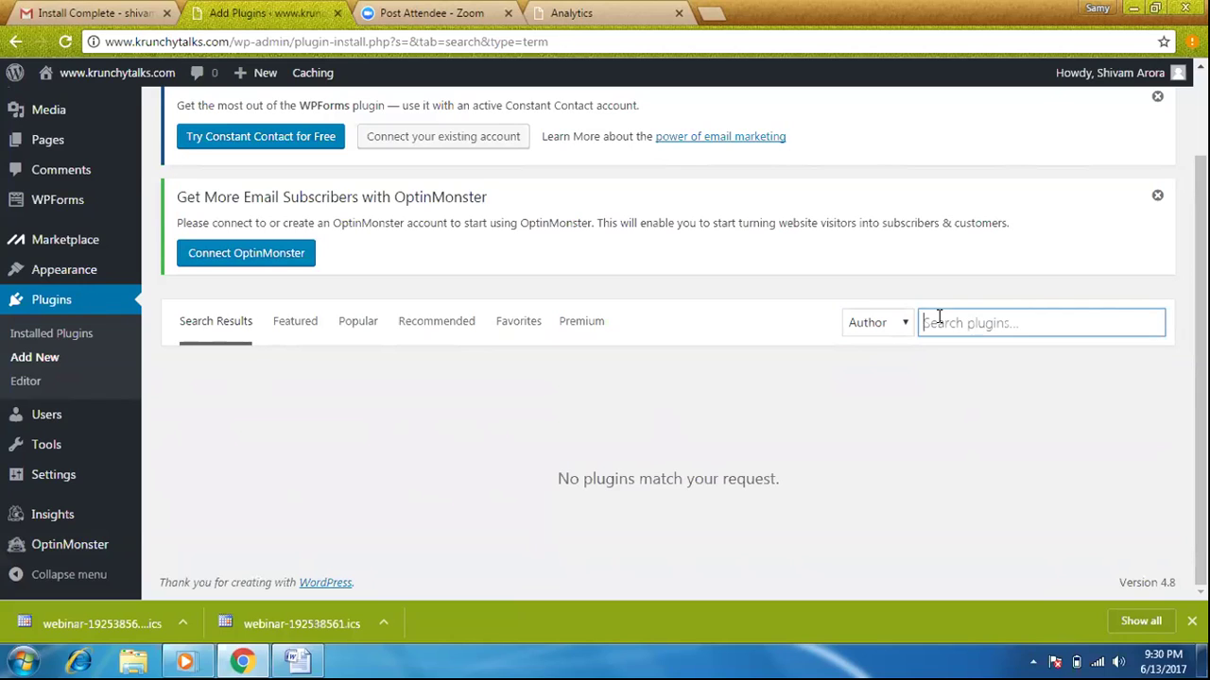
type("te")
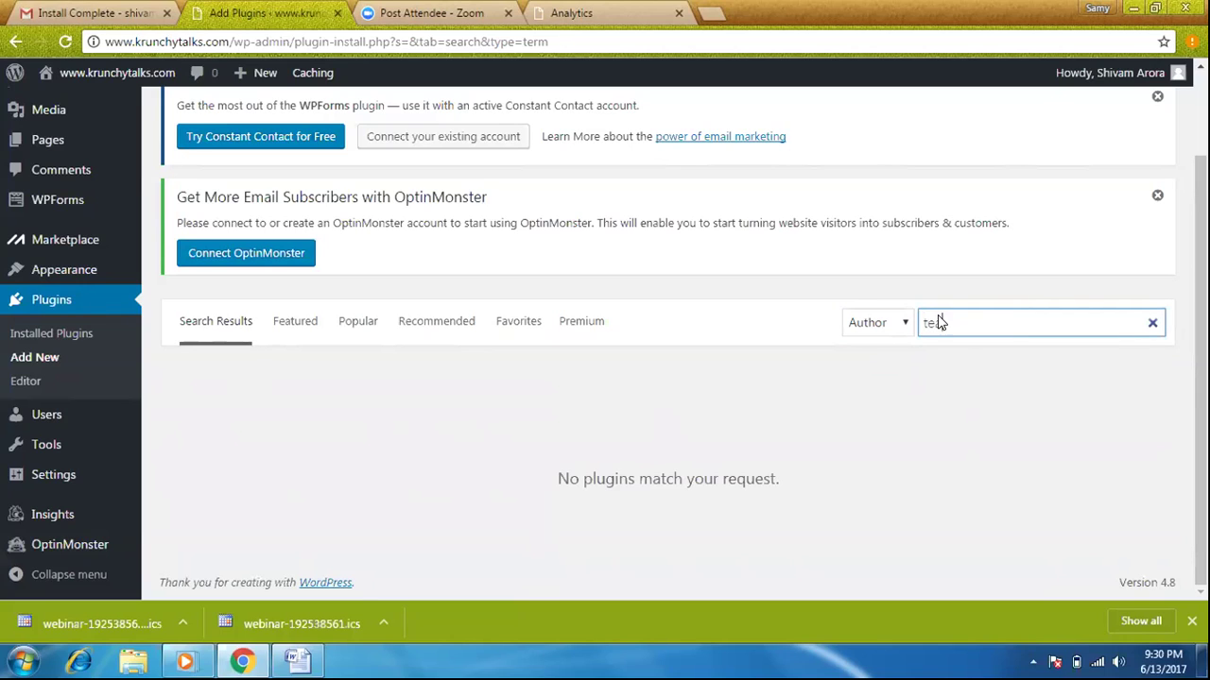
type("am yo")
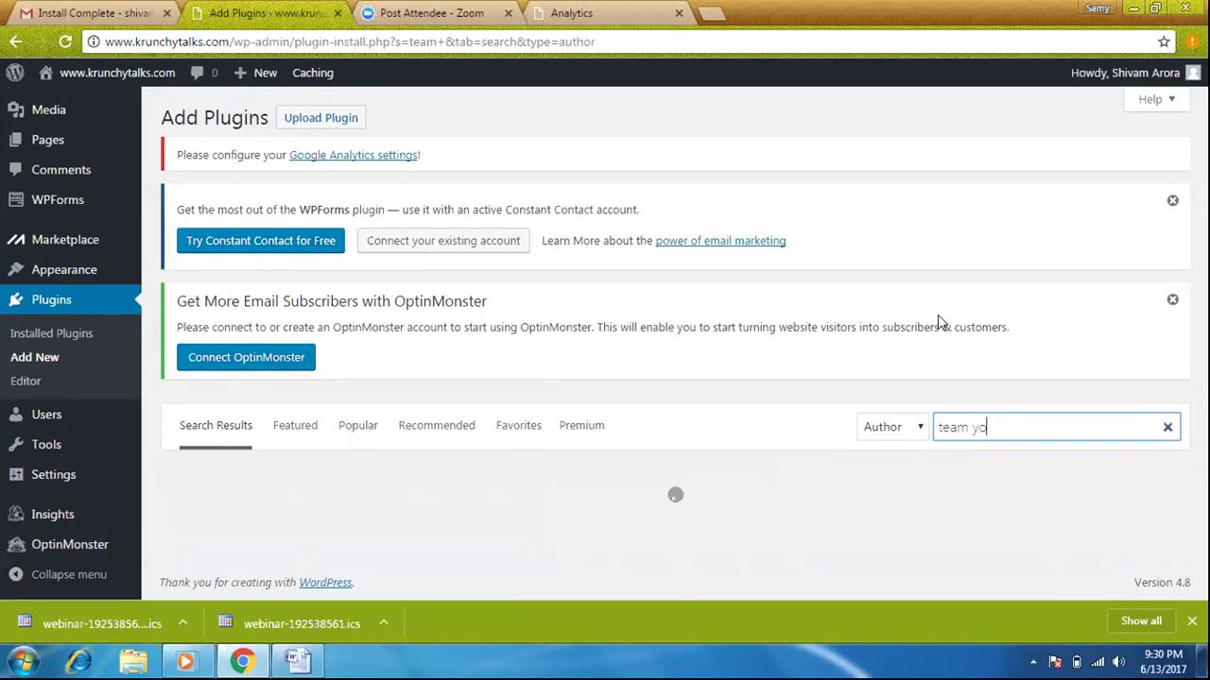
type("ast")
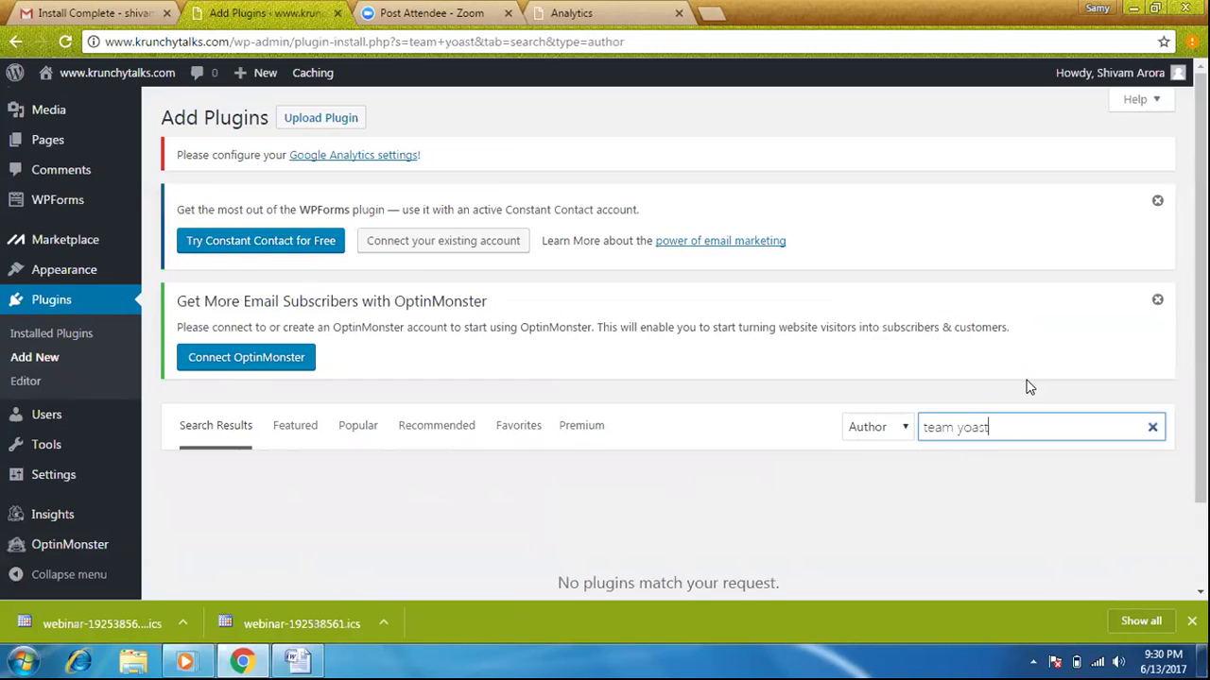
scroll(573, 499, "down", 2)
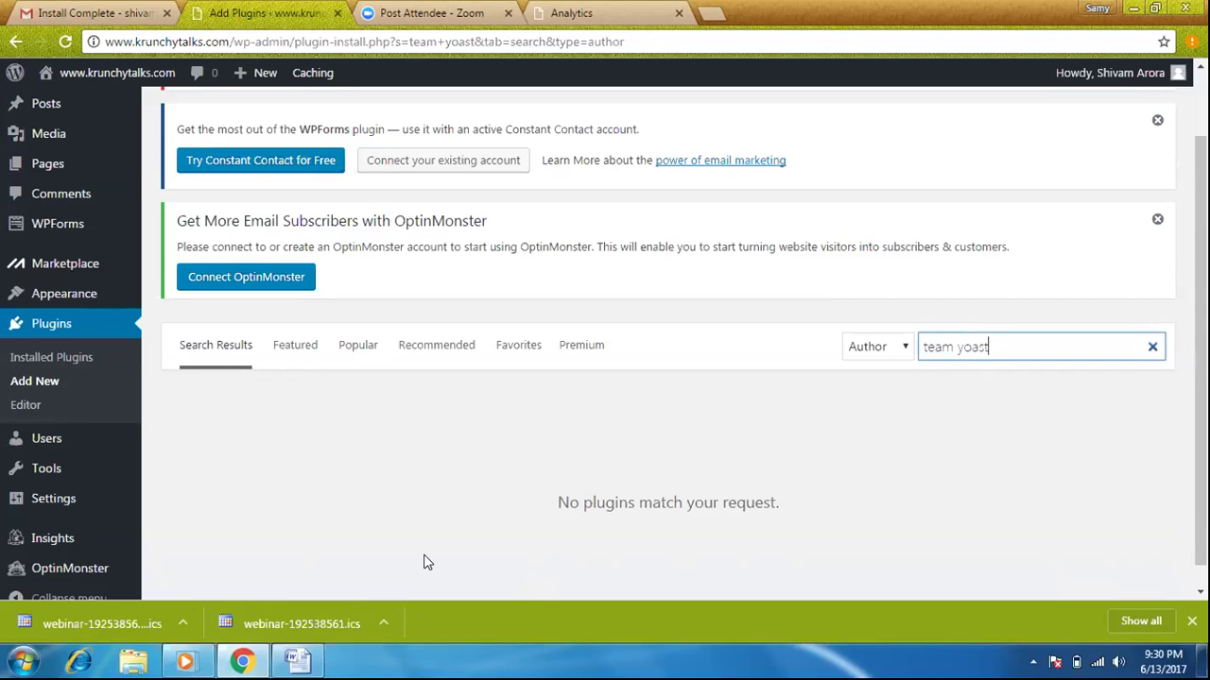
Add the lines 'one problem is also there' and 'Ohk' to the Word notes, then minimize Word
left_click(298, 660)
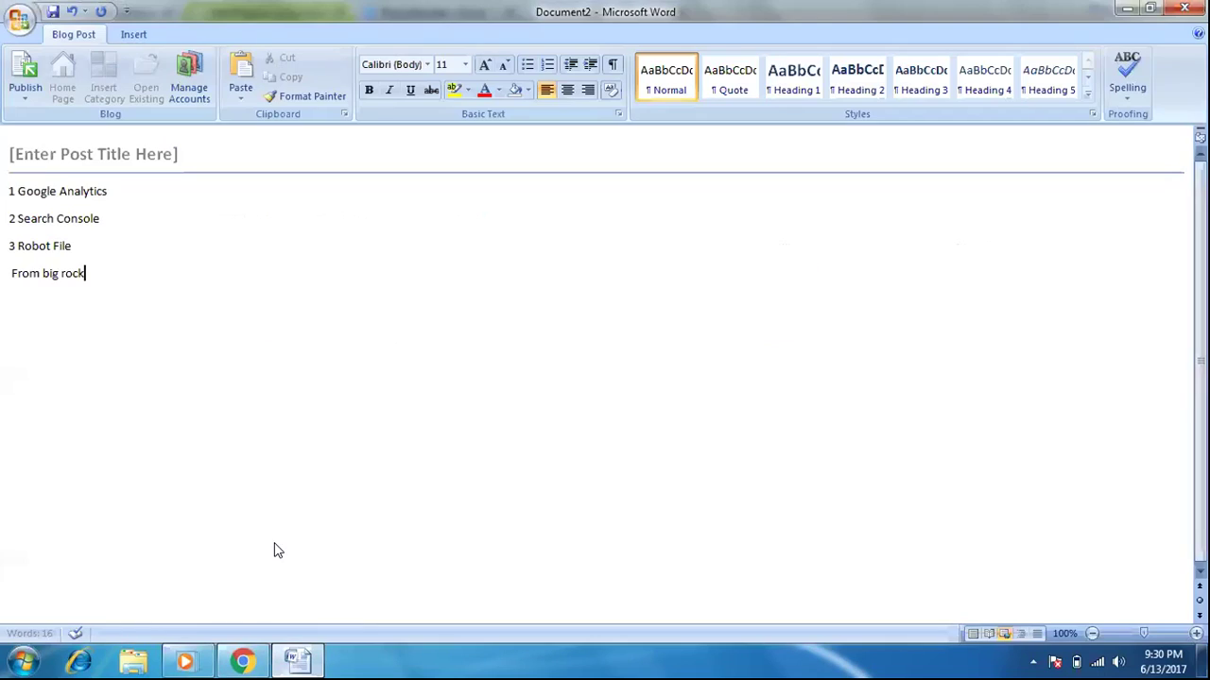
key("Return")
type("one problem i")
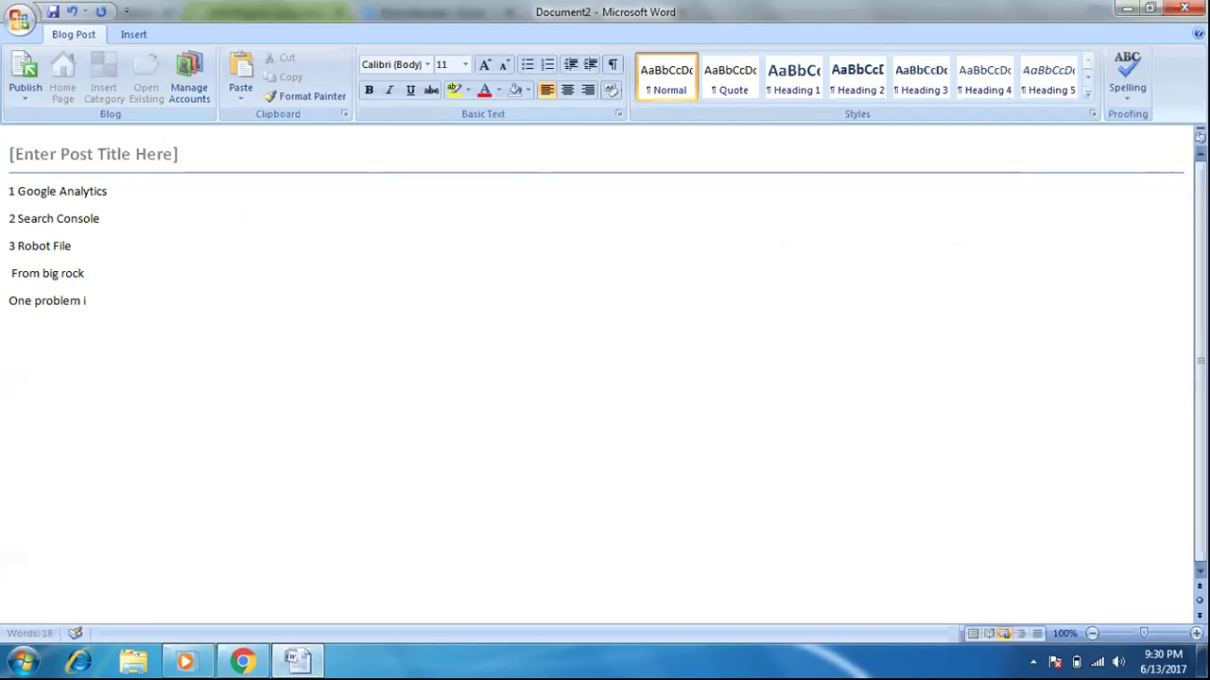
type("s also there a")
key("BackSpace")
key("BackSpace")
key("Return")
type("Ohk")
key("Return")
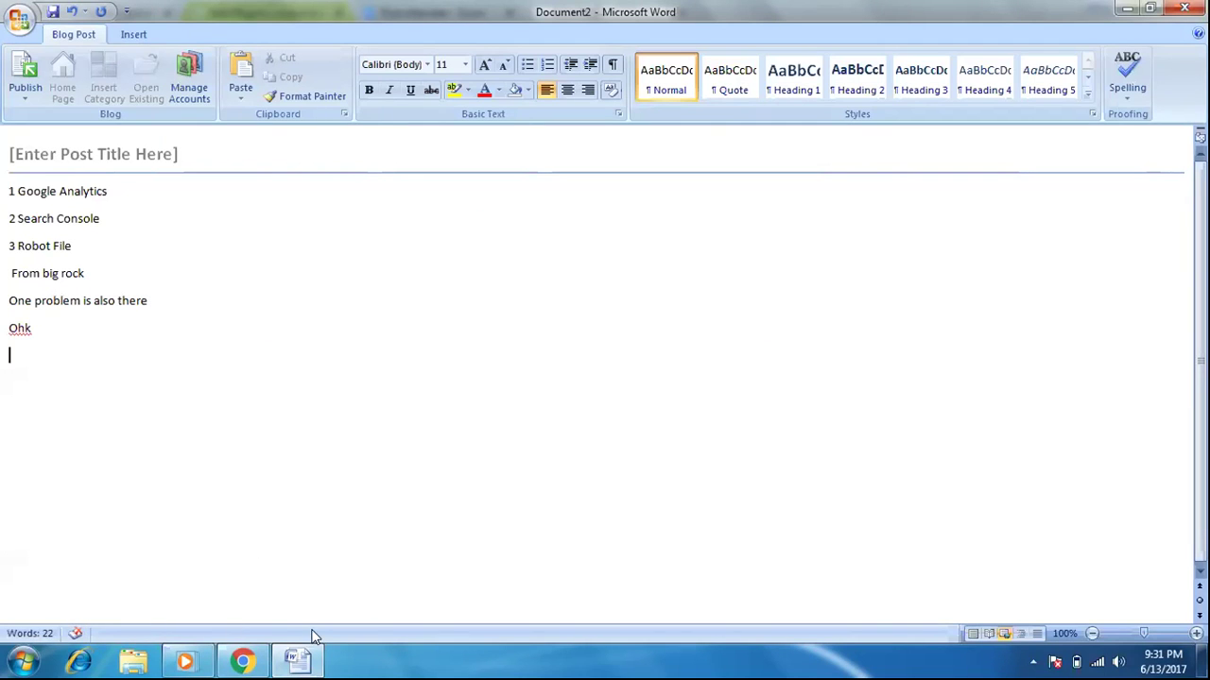
left_click(299, 660)
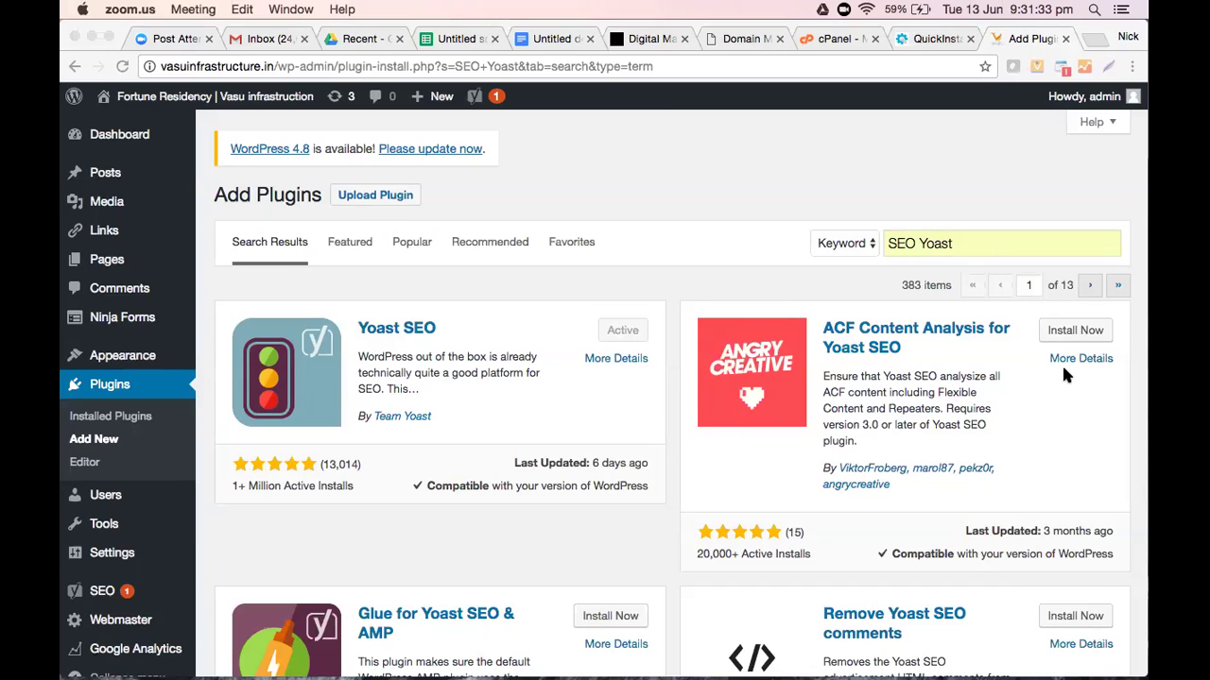
Bring Chrome forward and reload Plugins > Add New to show the featured plugins
left_click(767, 178)
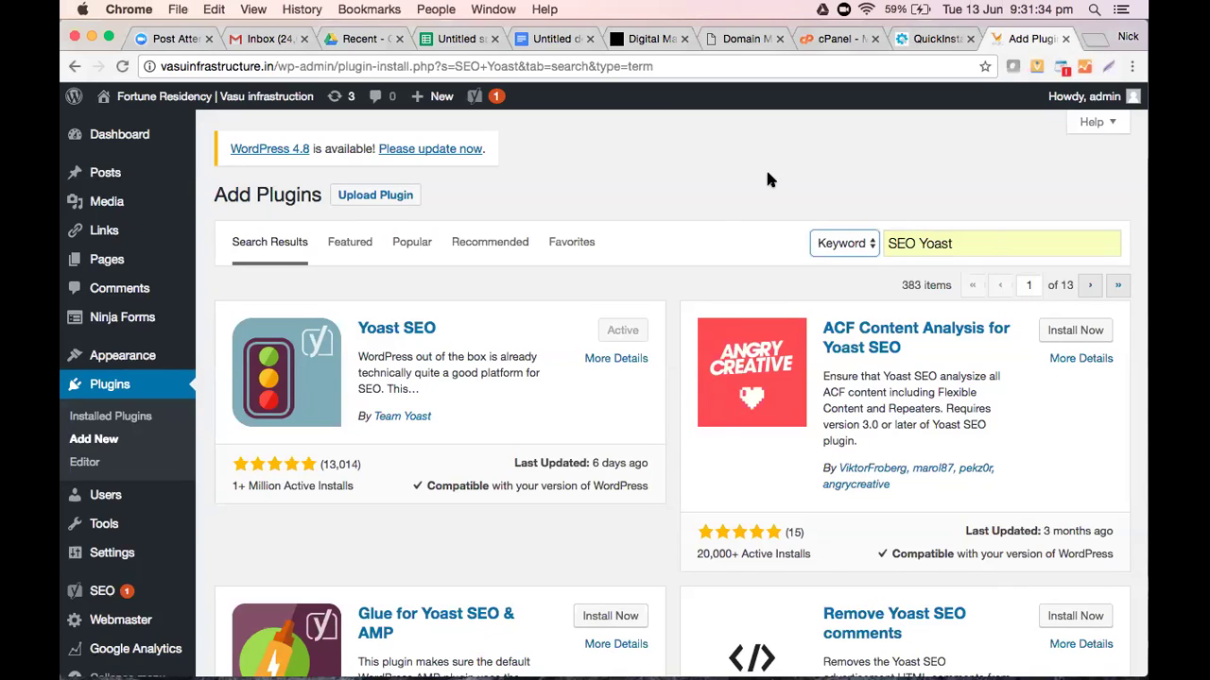
left_click(96, 442)
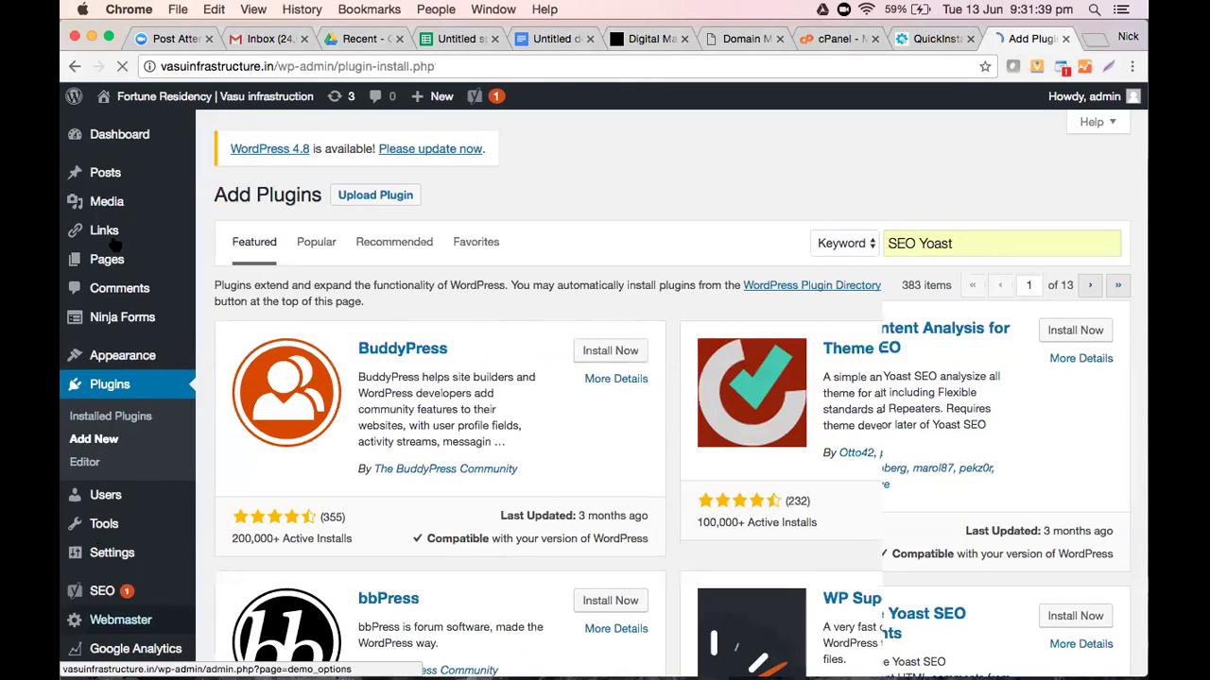
Open the Projects page editor from the All Pages list
left_click(231, 261)
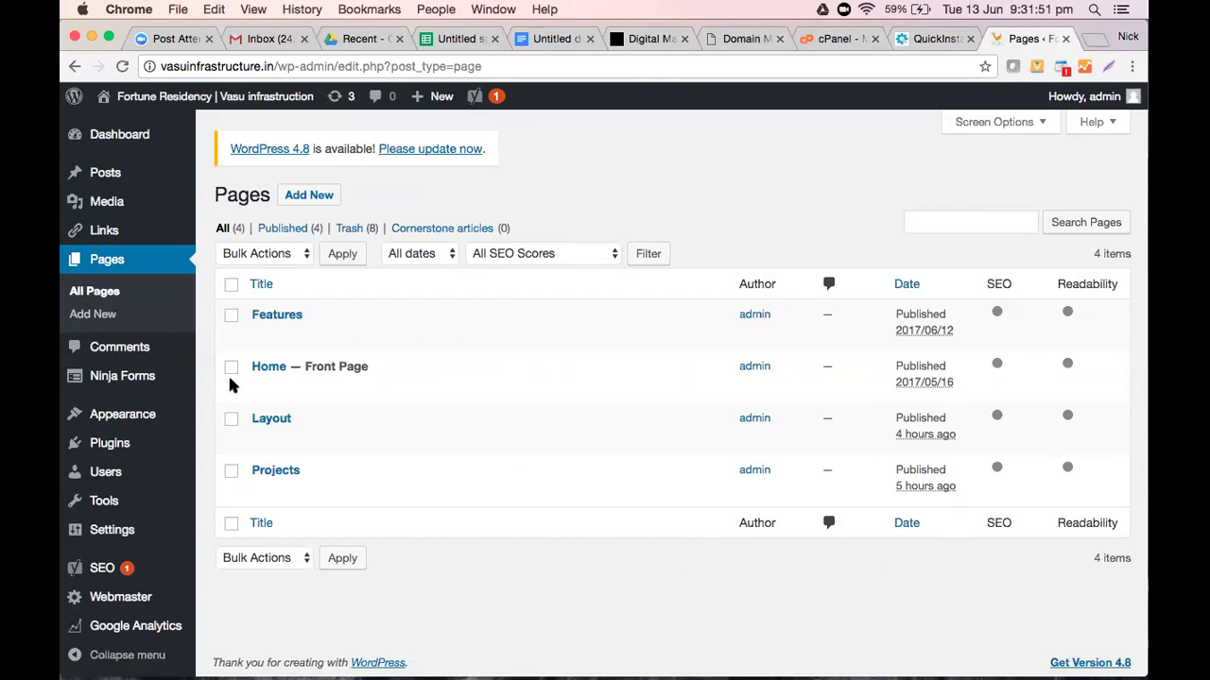
left_click(272, 472)
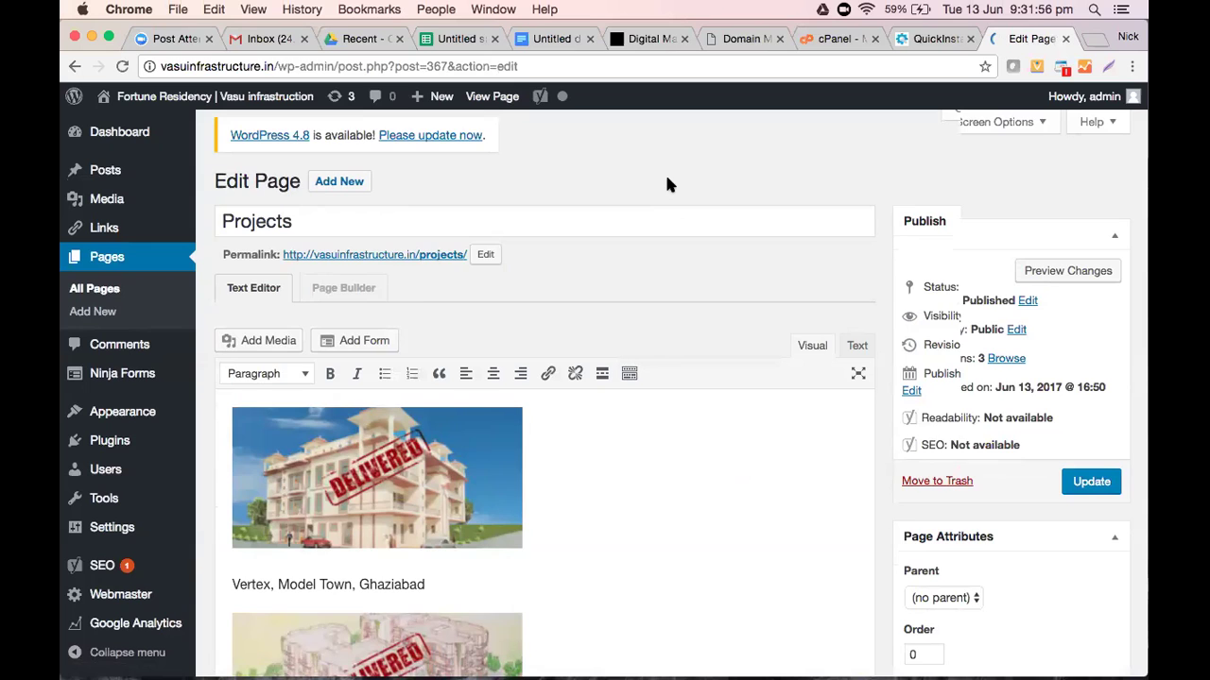
scroll(666, 189, "down", 3)
scroll(667, 181, "down", 10)
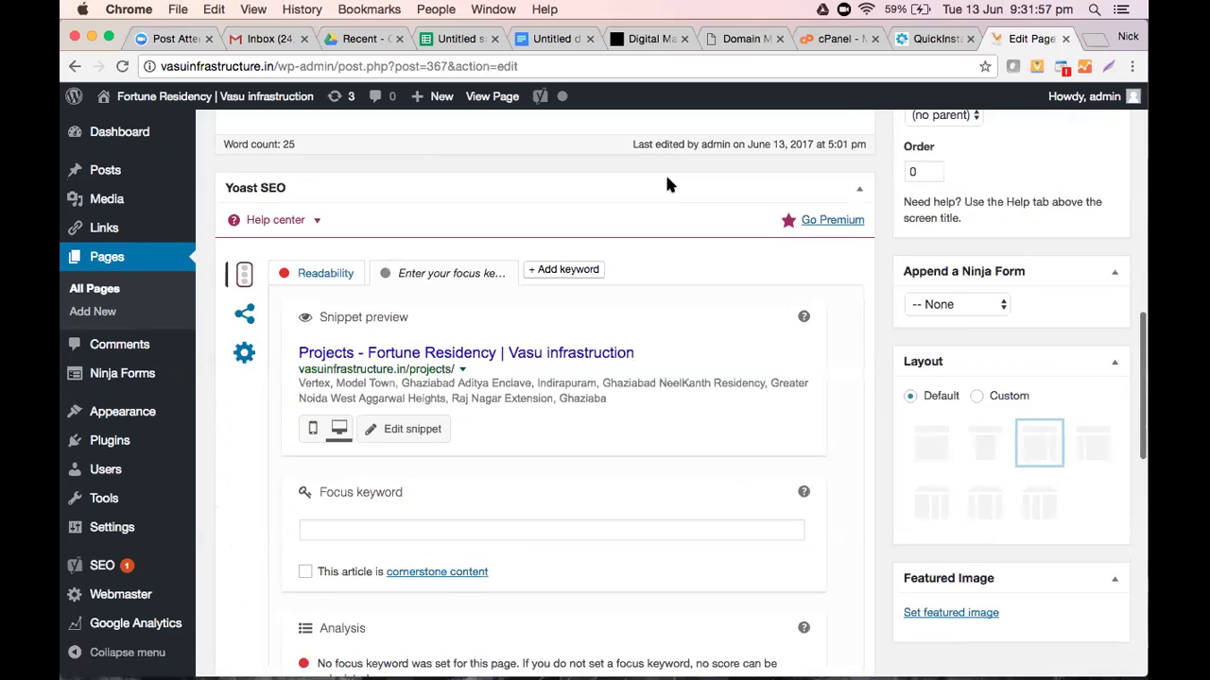
scroll(666, 184, "up", 1)
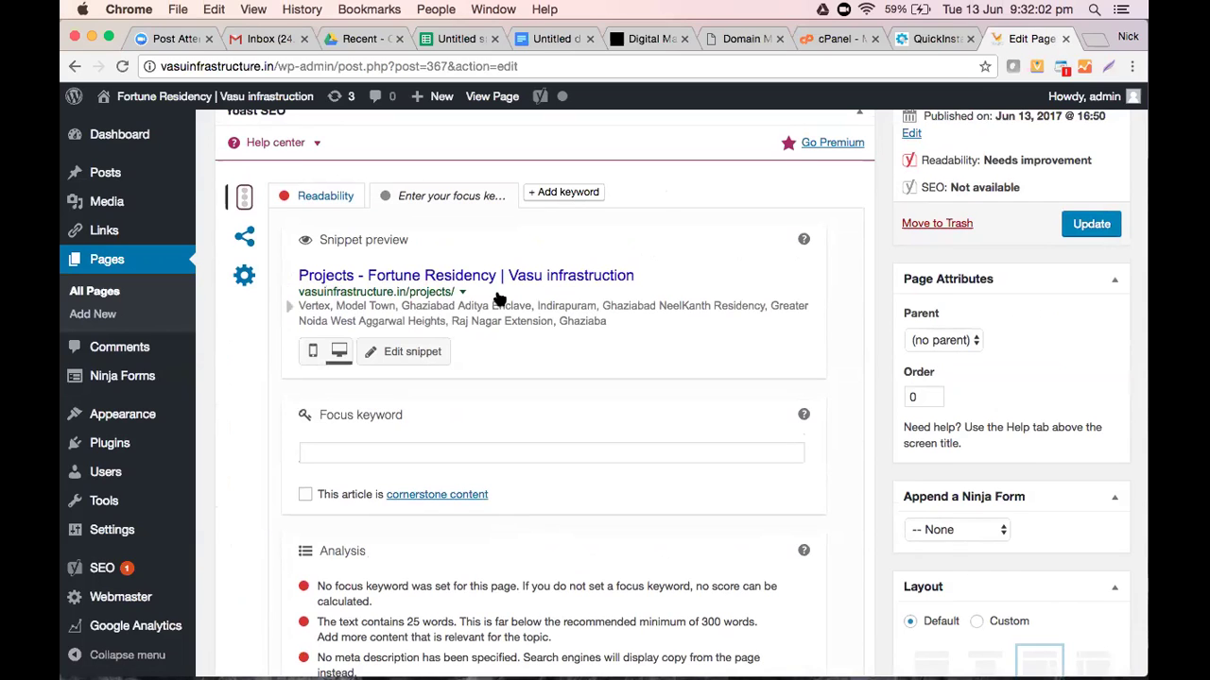
Open the Yoast SEO snippet editor, review the analysis, and expand the Yoast help resources
left_click(416, 352)
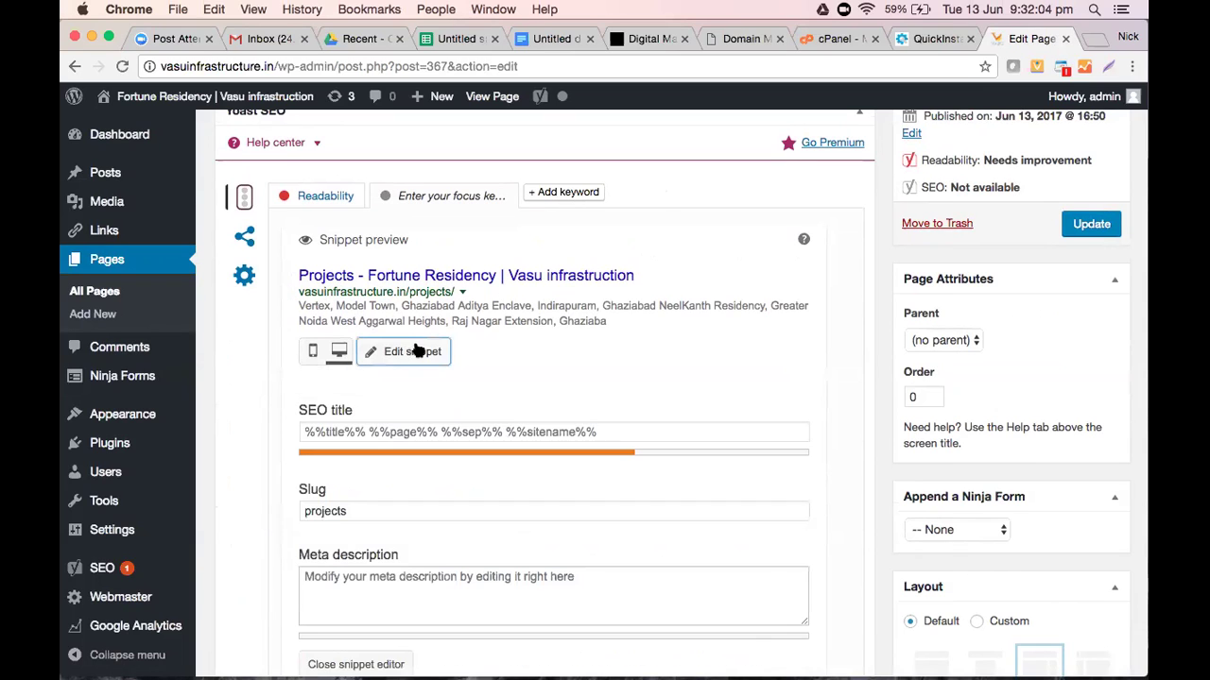
scroll(589, 390, "down", 3)
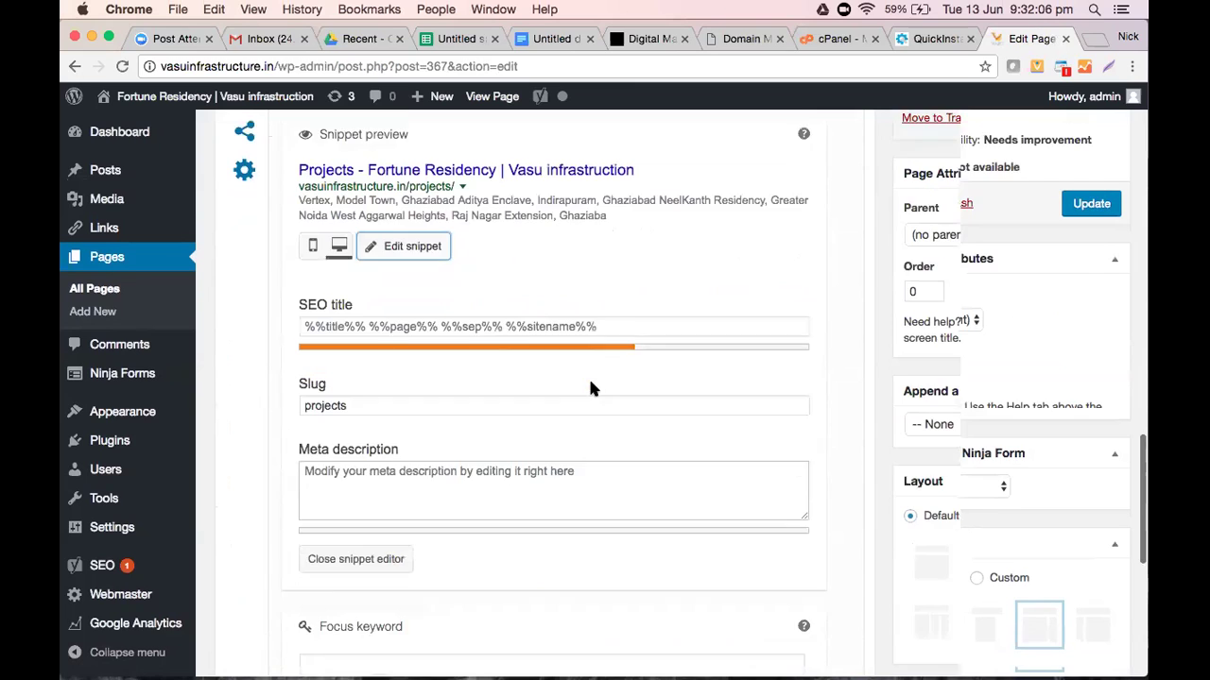
scroll(588, 391, "up", 2)
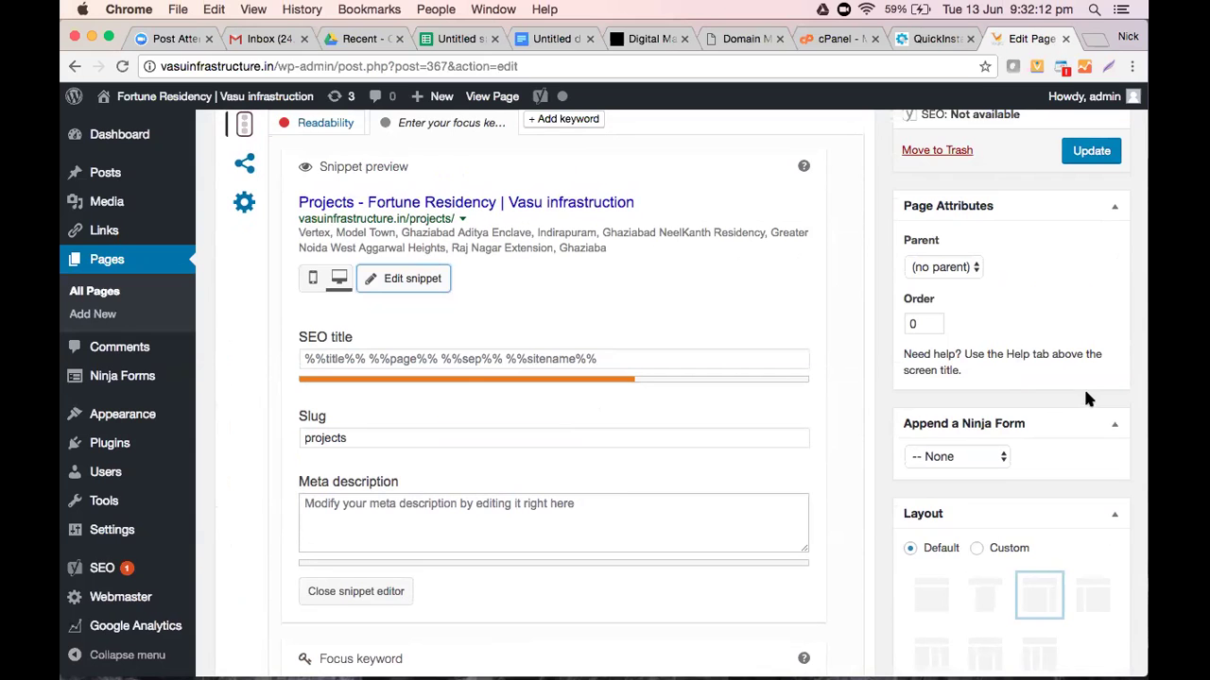
scroll(664, 391, "up", 5)
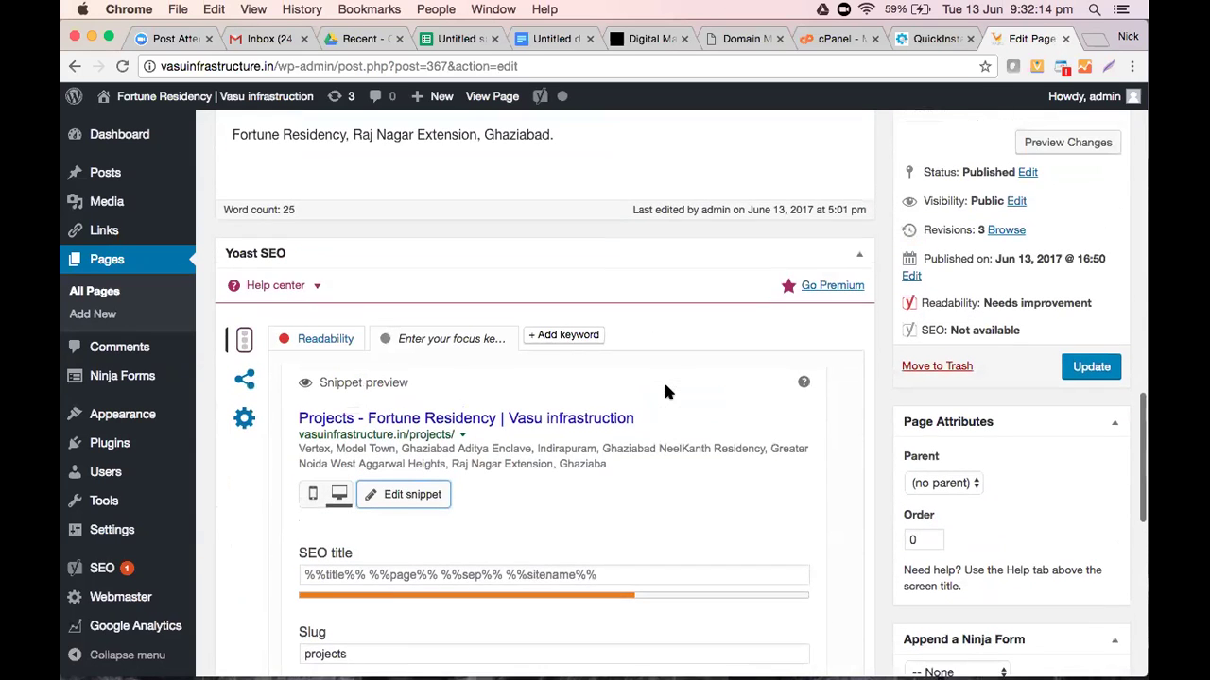
scroll(665, 391, "down", 11)
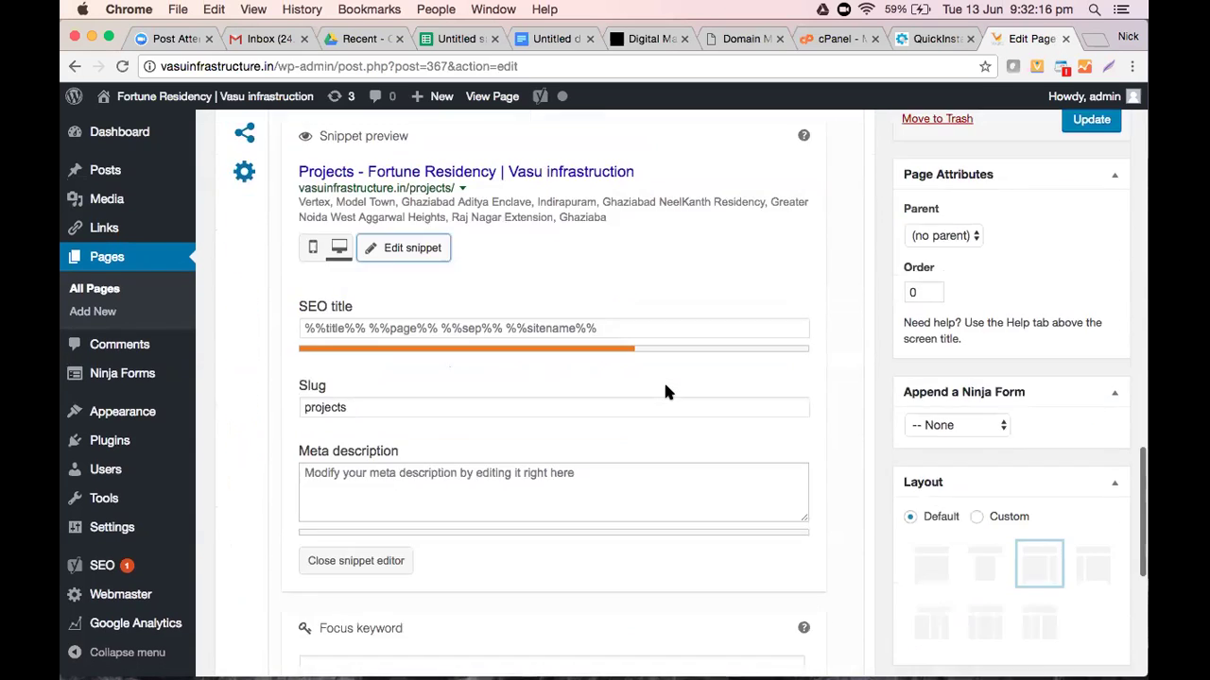
scroll(666, 391, "down", 4)
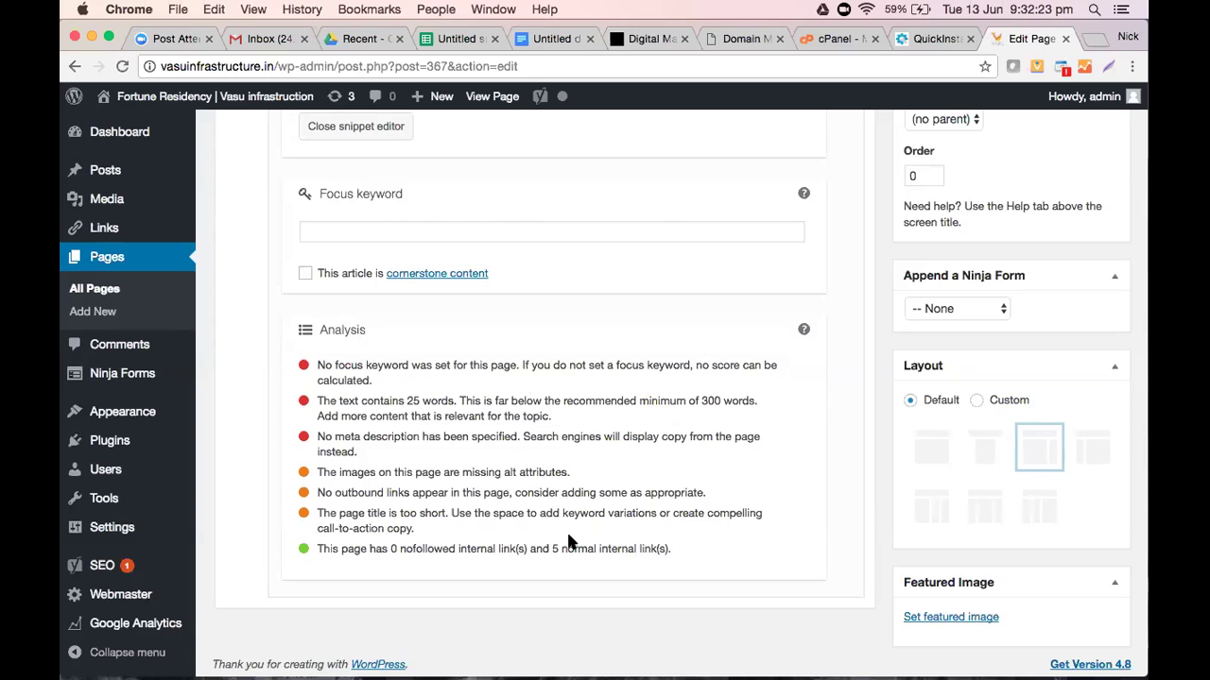
scroll(569, 540, "up", 2)
scroll(568, 538, "up", 5)
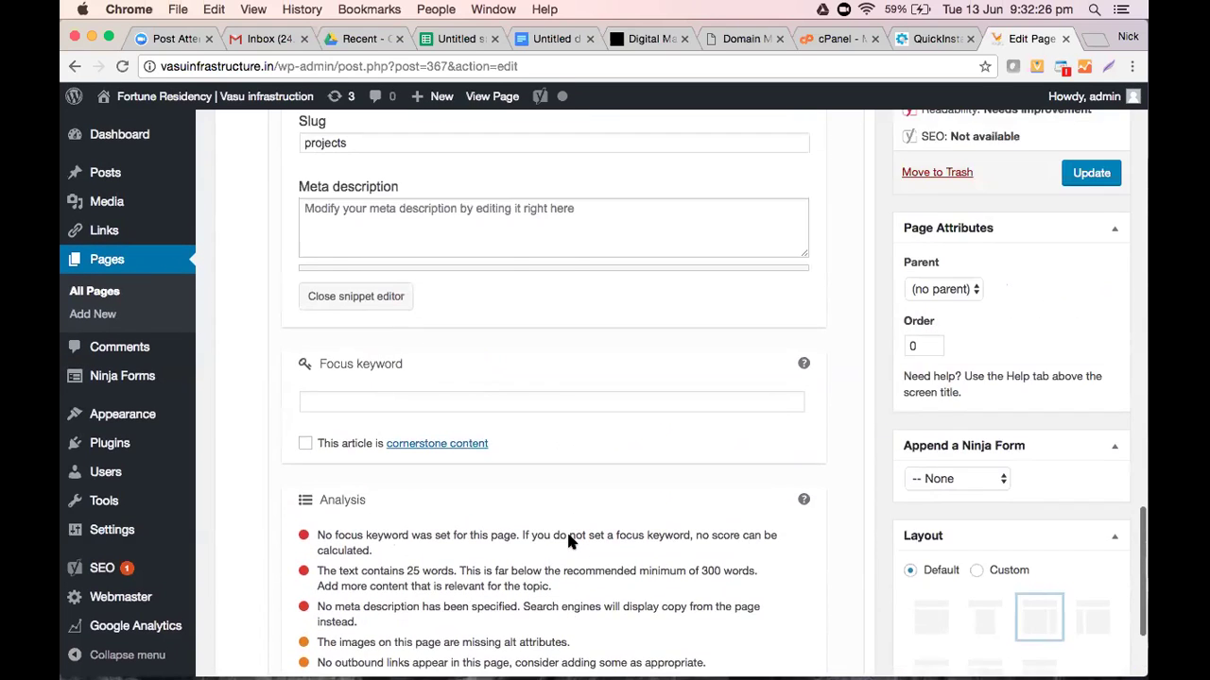
scroll(567, 541, "down", 6)
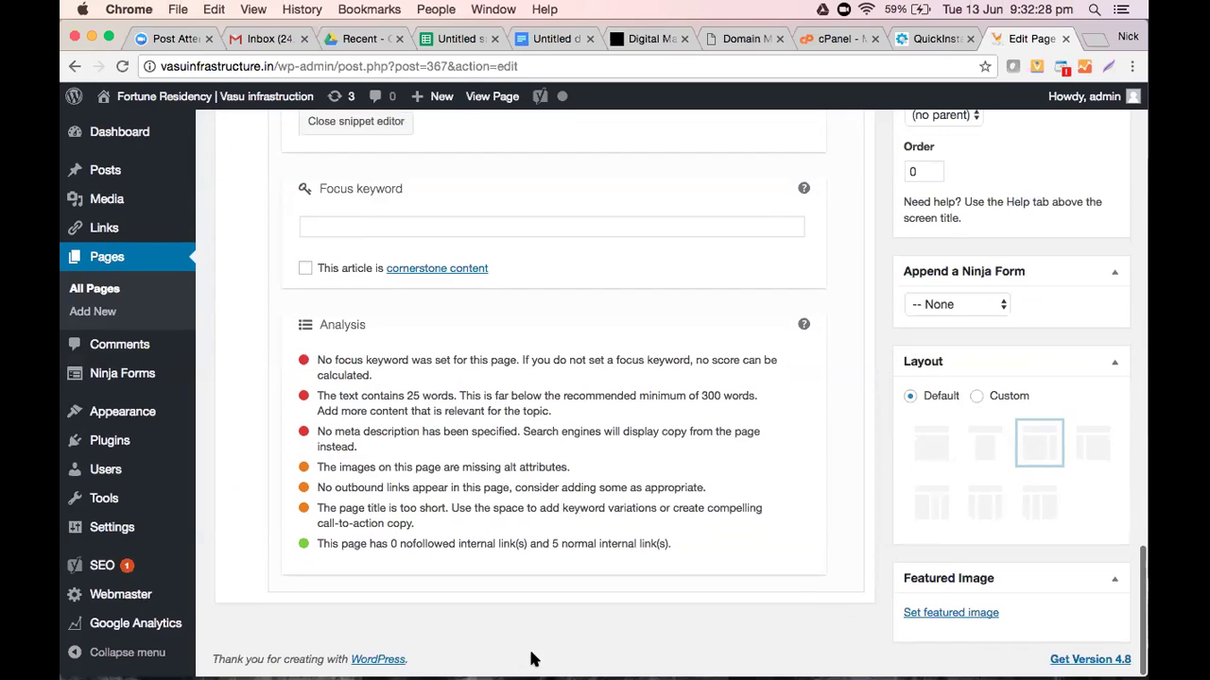
scroll(577, 459, "up", 2)
scroll(576, 460, "up", 2)
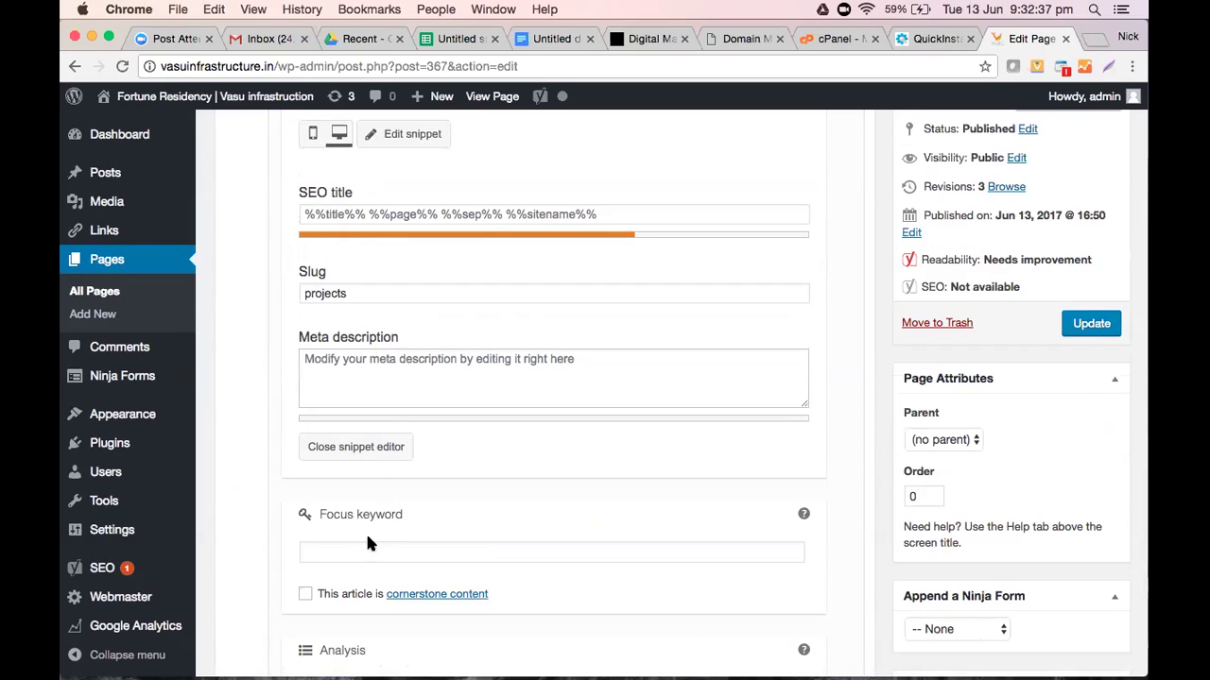
scroll(474, 547, "up", 4)
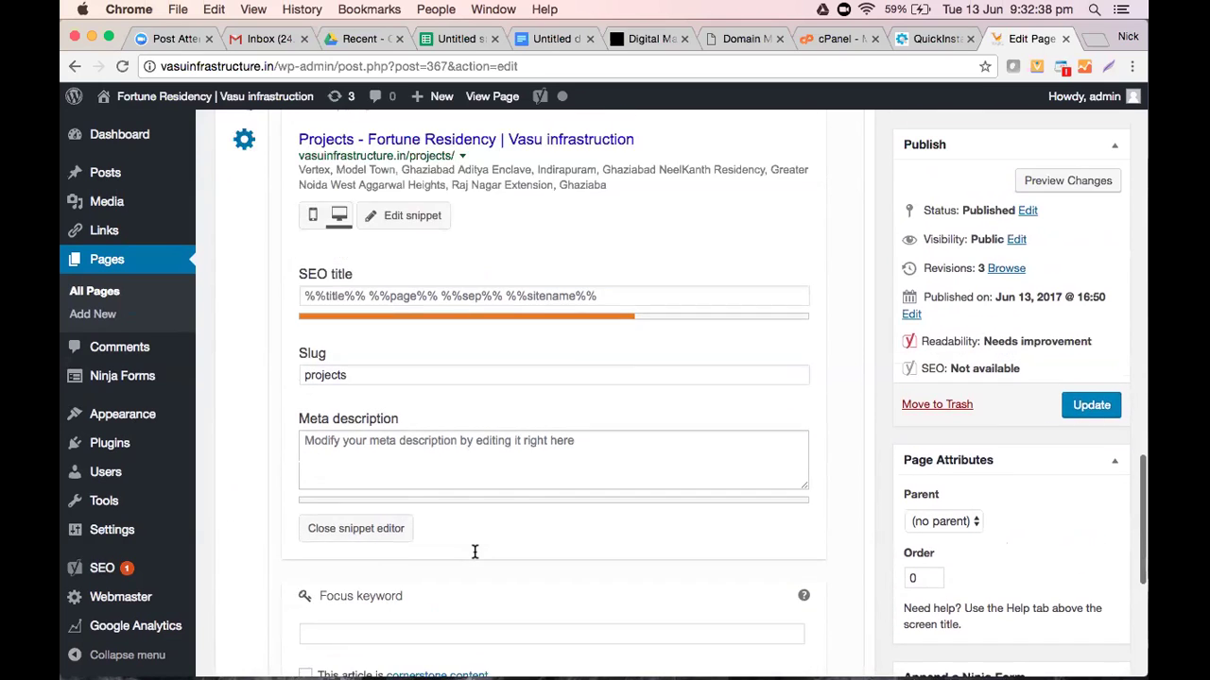
scroll(475, 552, "up", 3)
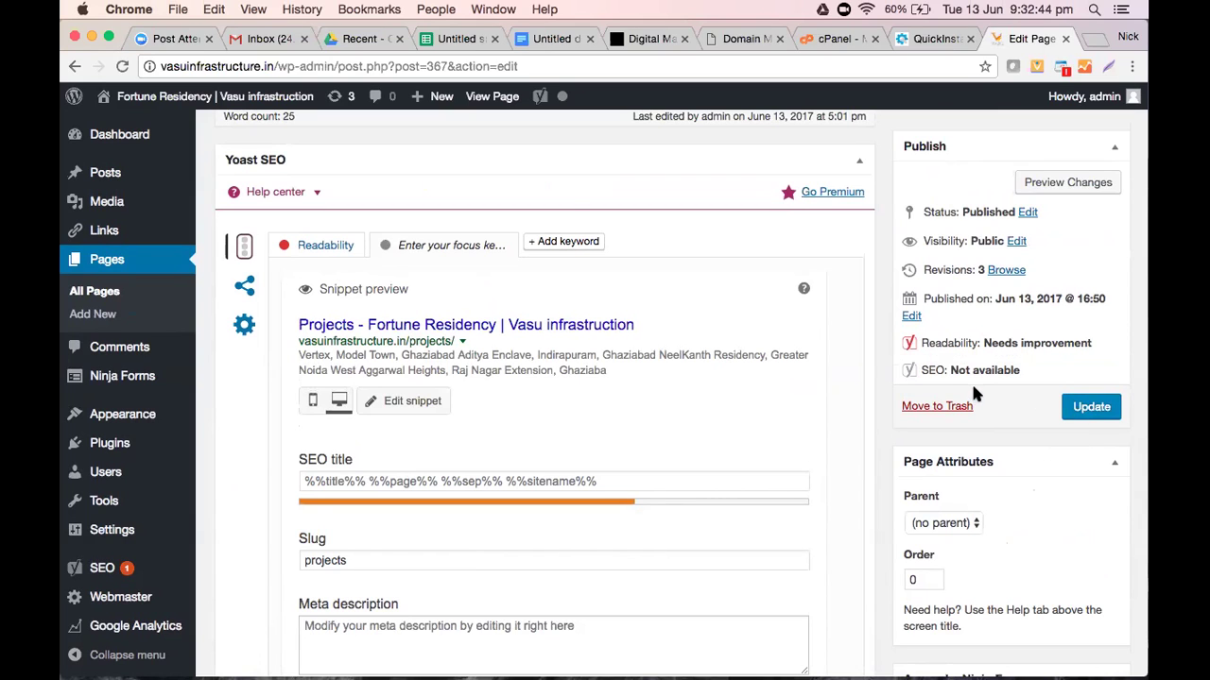
left_click(564, 197)
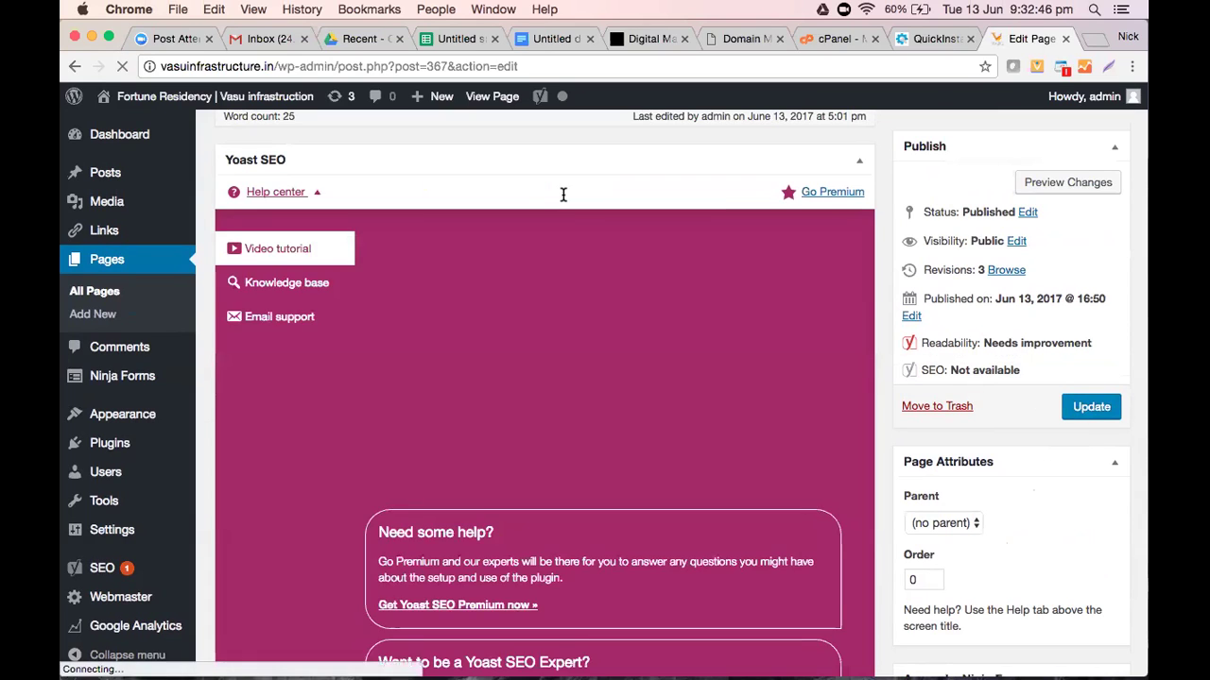
Scroll back up to the top of the Projects page editor
scroll(572, 255, "up", 2)
scroll(572, 256, "up", 5)
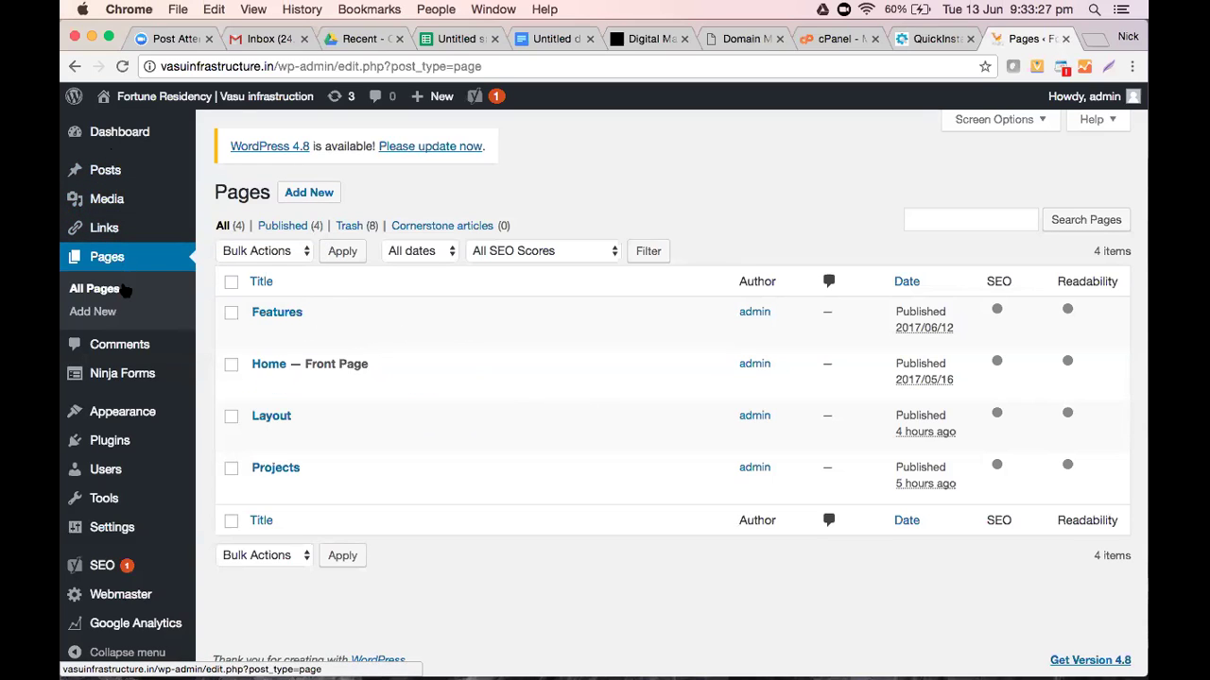
Open the Features page editor and scroll through its content
left_click(277, 313)
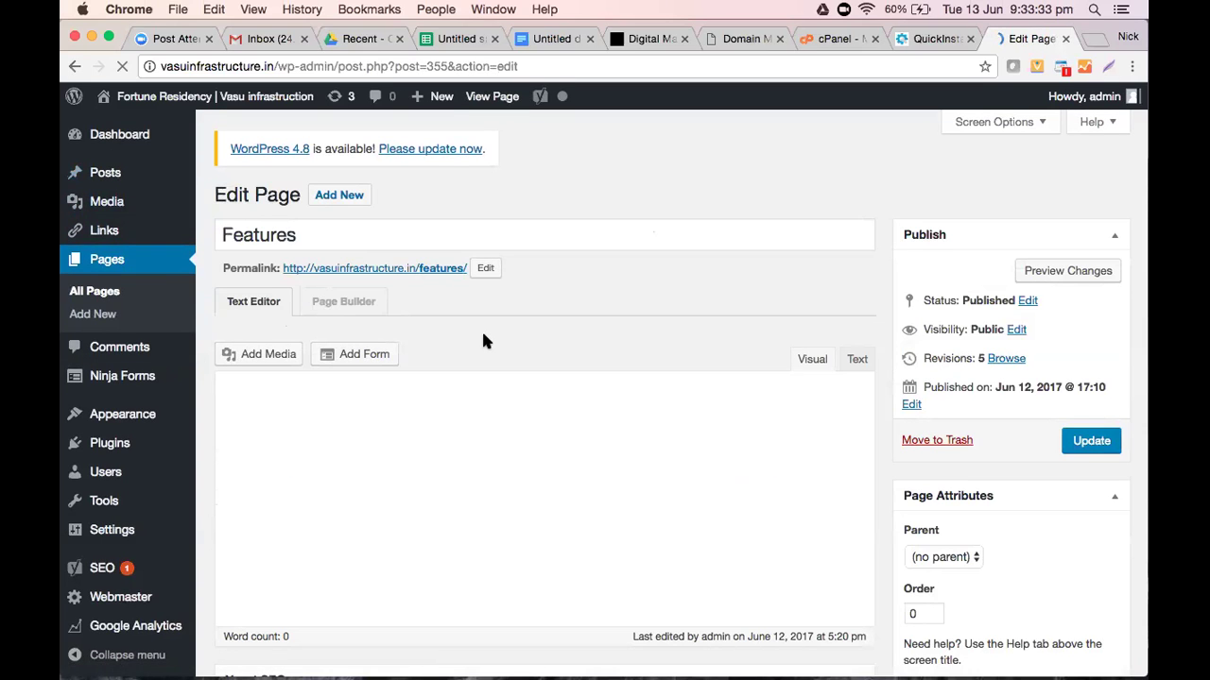
scroll(483, 341, "down", 1)
scroll(483, 340, "down", 1)
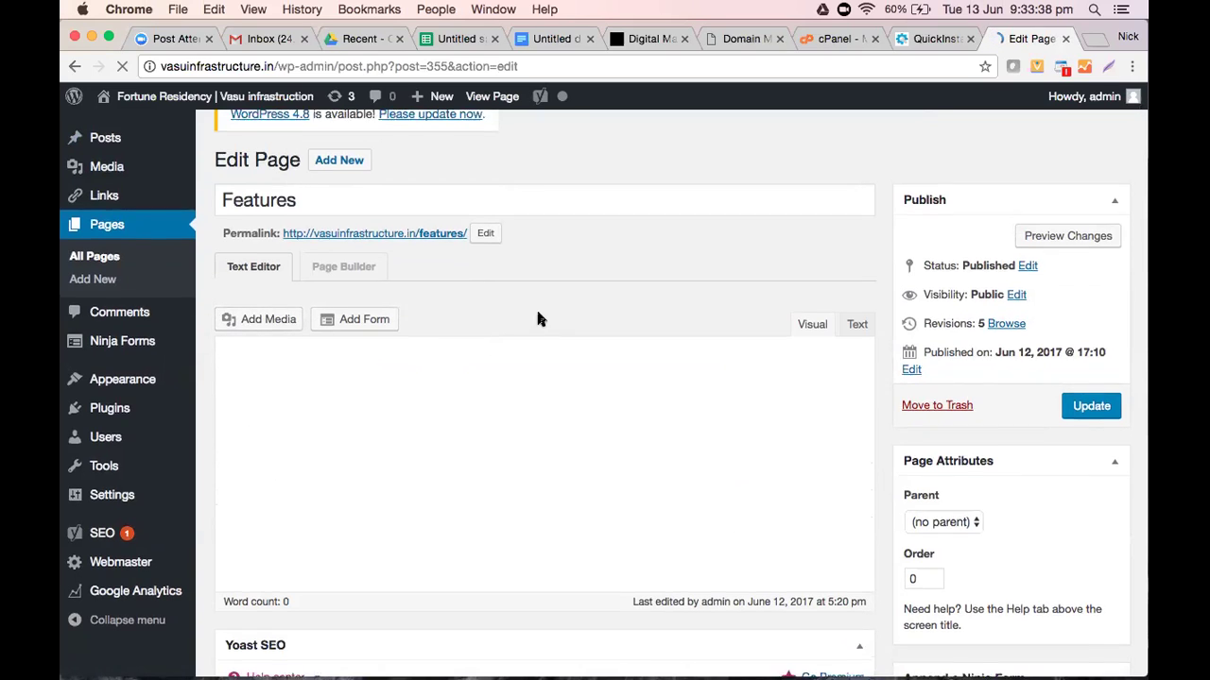
scroll(537, 318, "up", 2)
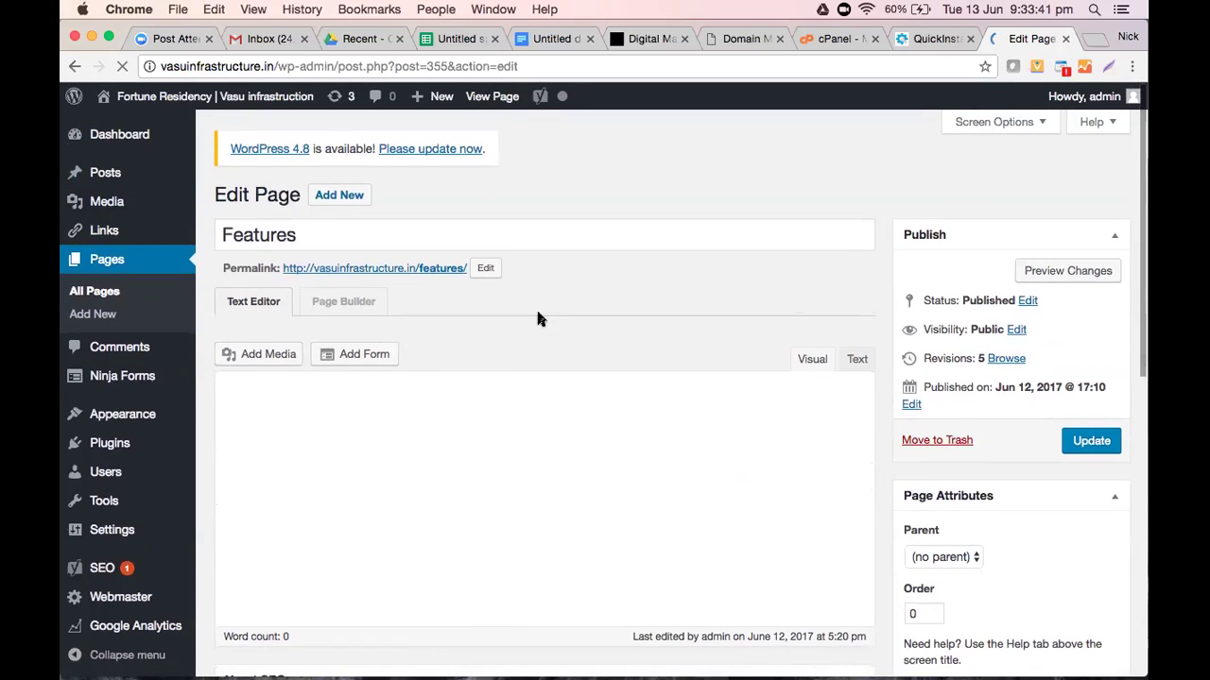
scroll(537, 318, "down", 2)
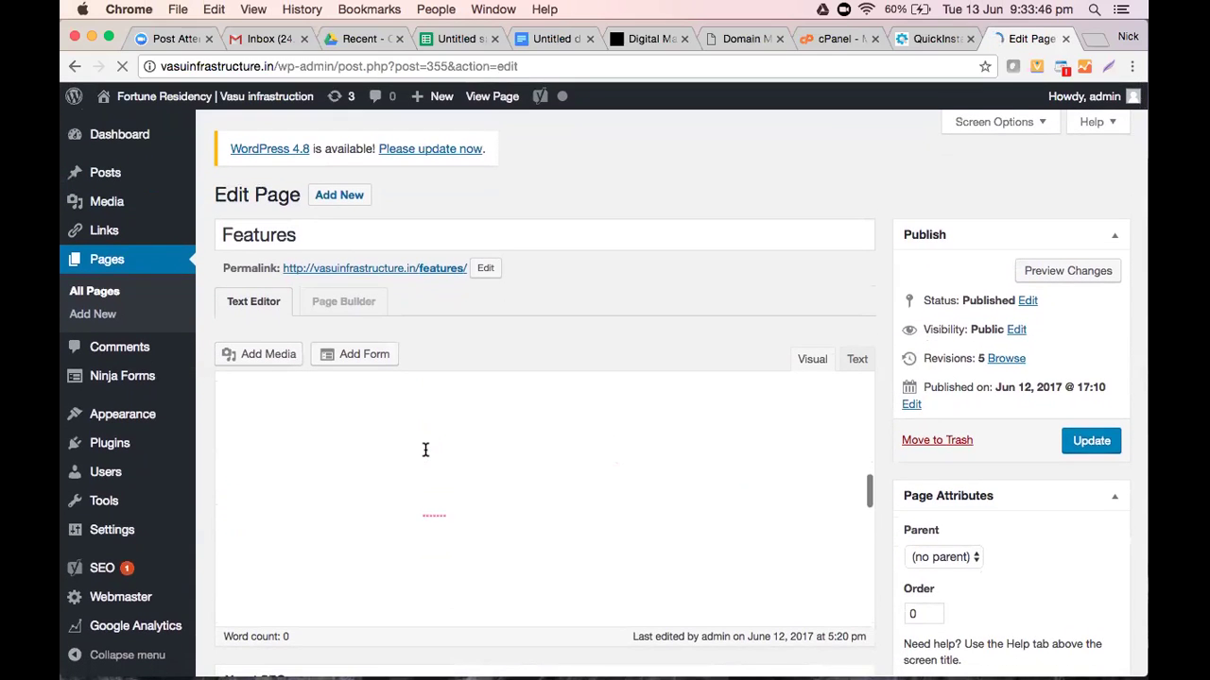
scroll(425, 450, "down", 4)
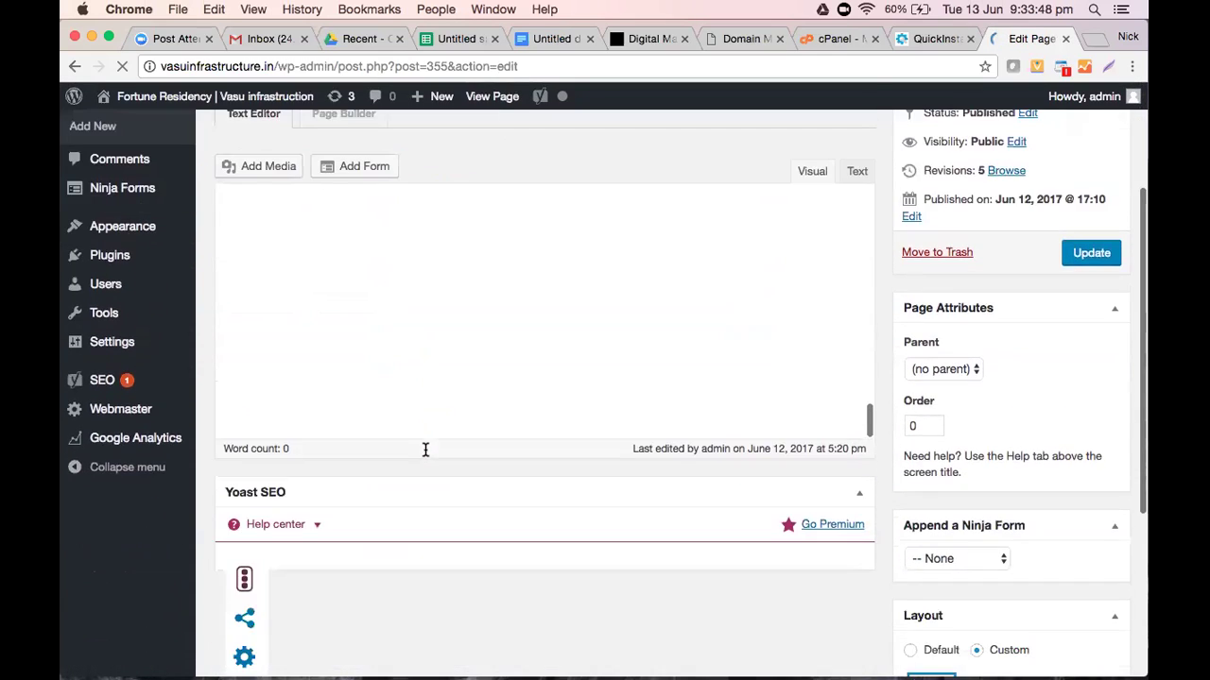
scroll(425, 450, "down", 3)
Return to the Pages list and reopen the Features page editor
scroll(425, 449, "up", 3)
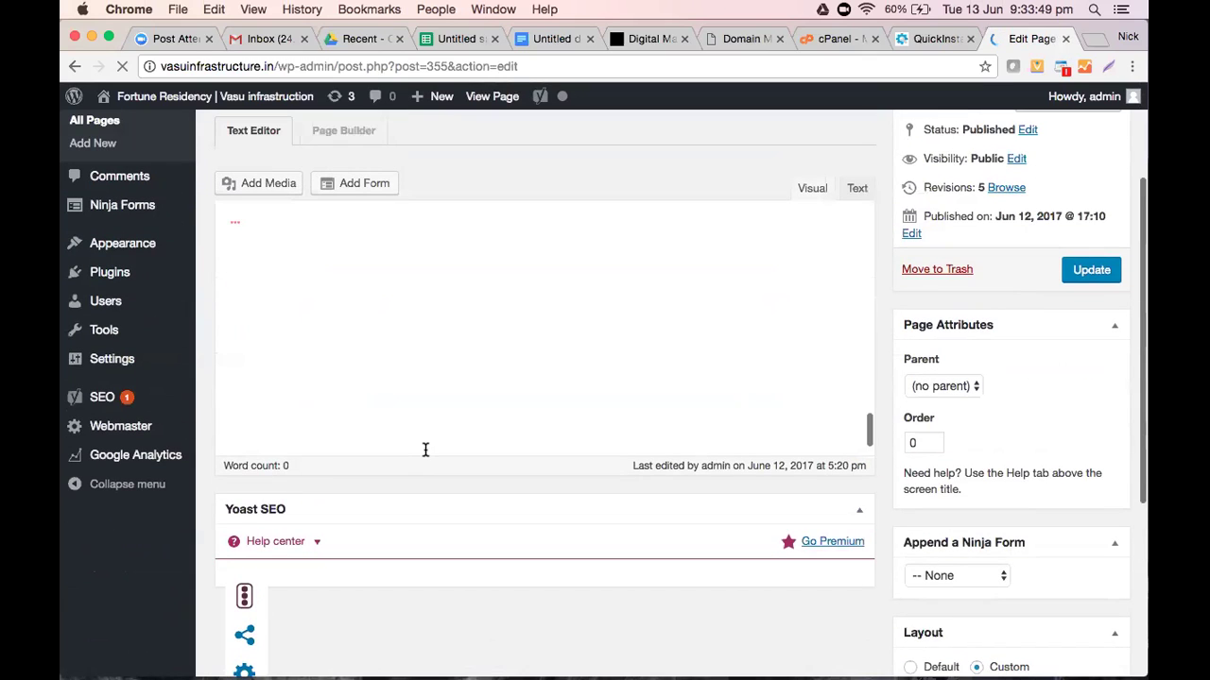
scroll(425, 450, "up", 4)
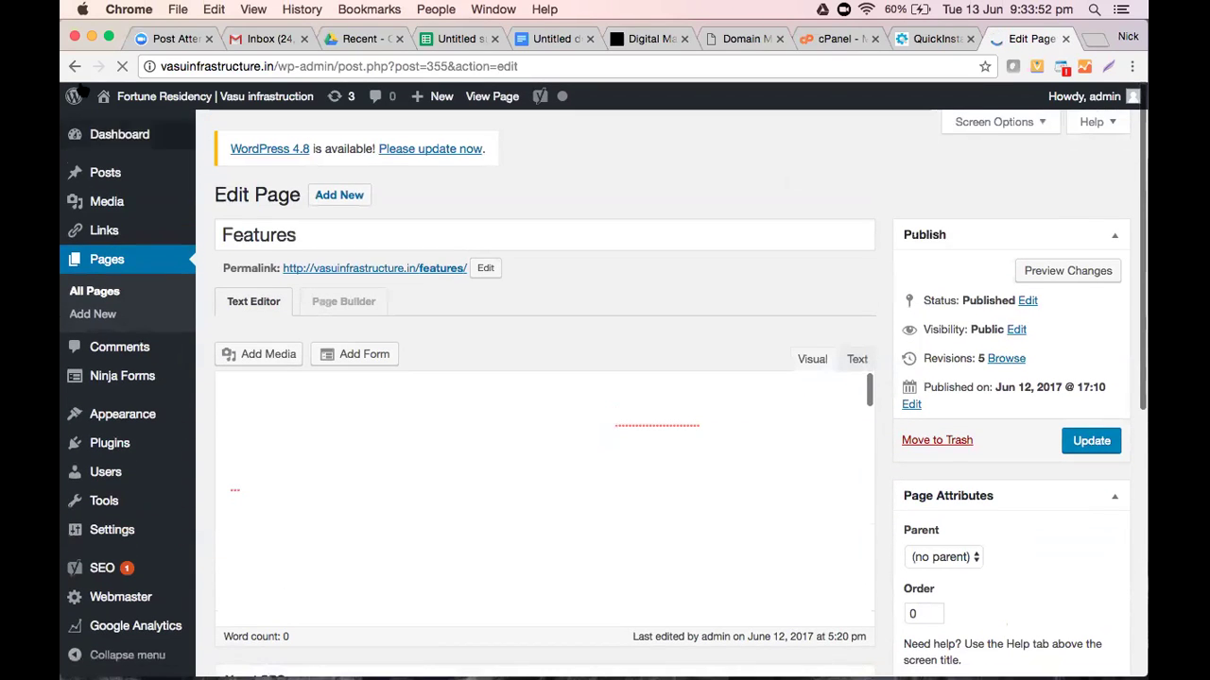
left_click(75, 68)
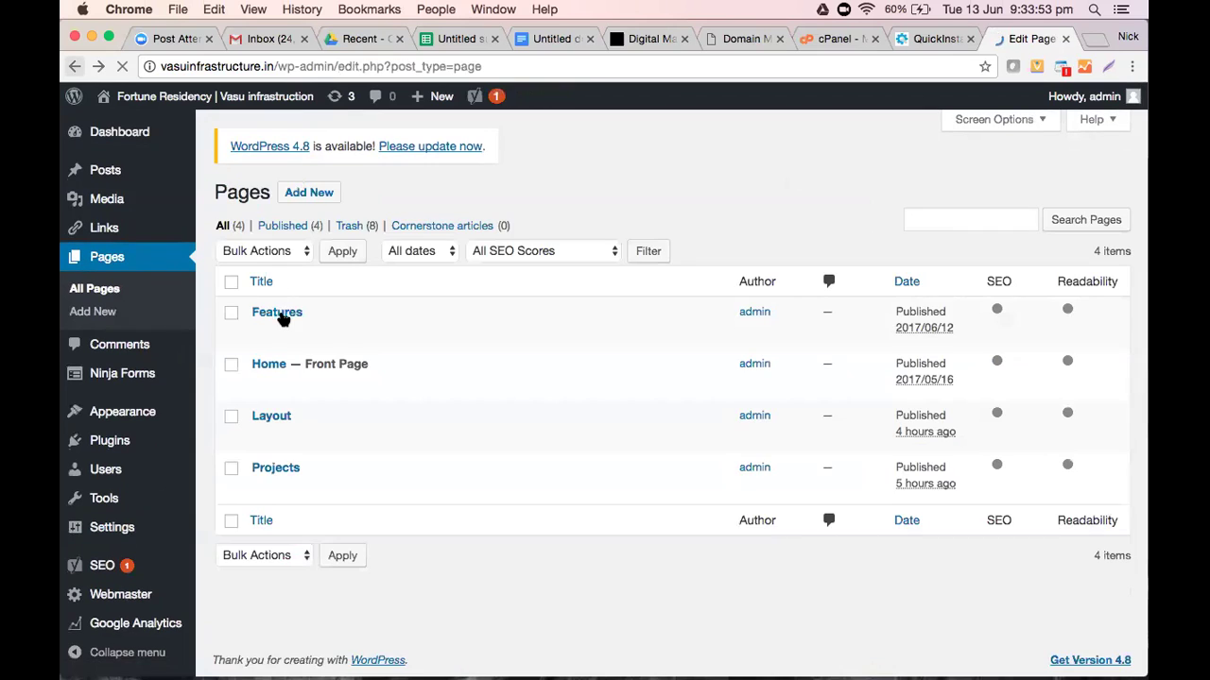
left_click(278, 314)
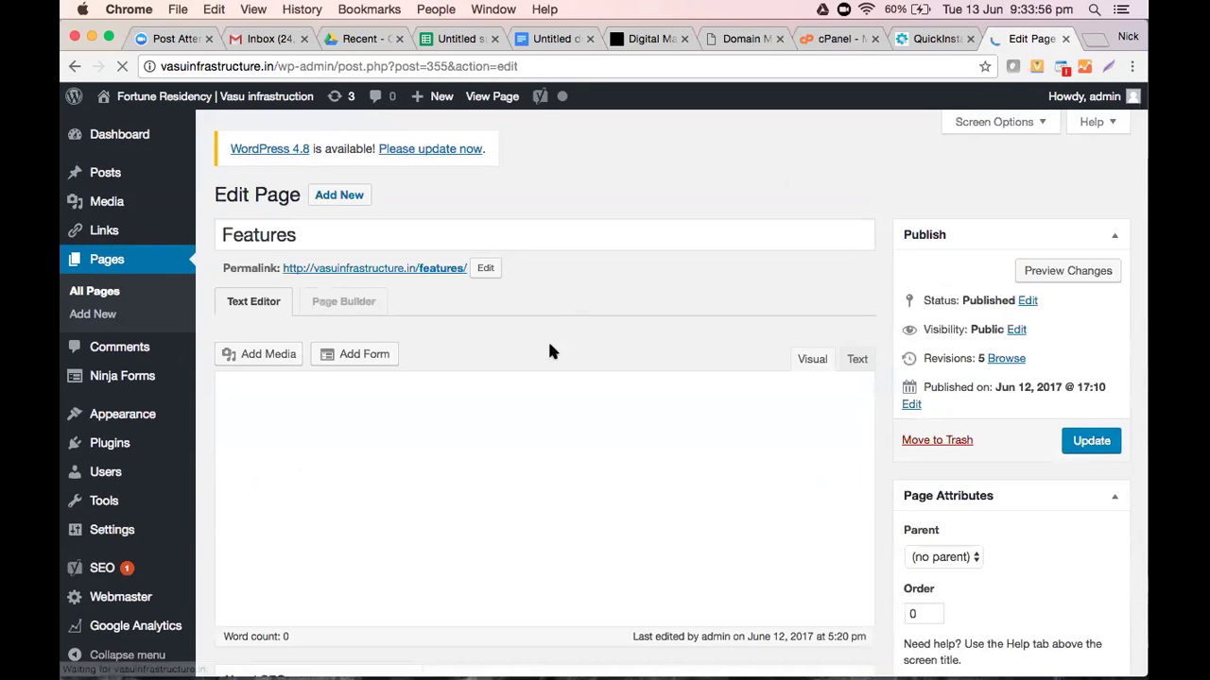
Review the Features page's amenities text and bring up its Yoast SEO box with no focus keyword
scroll(575, 362, "down", 1)
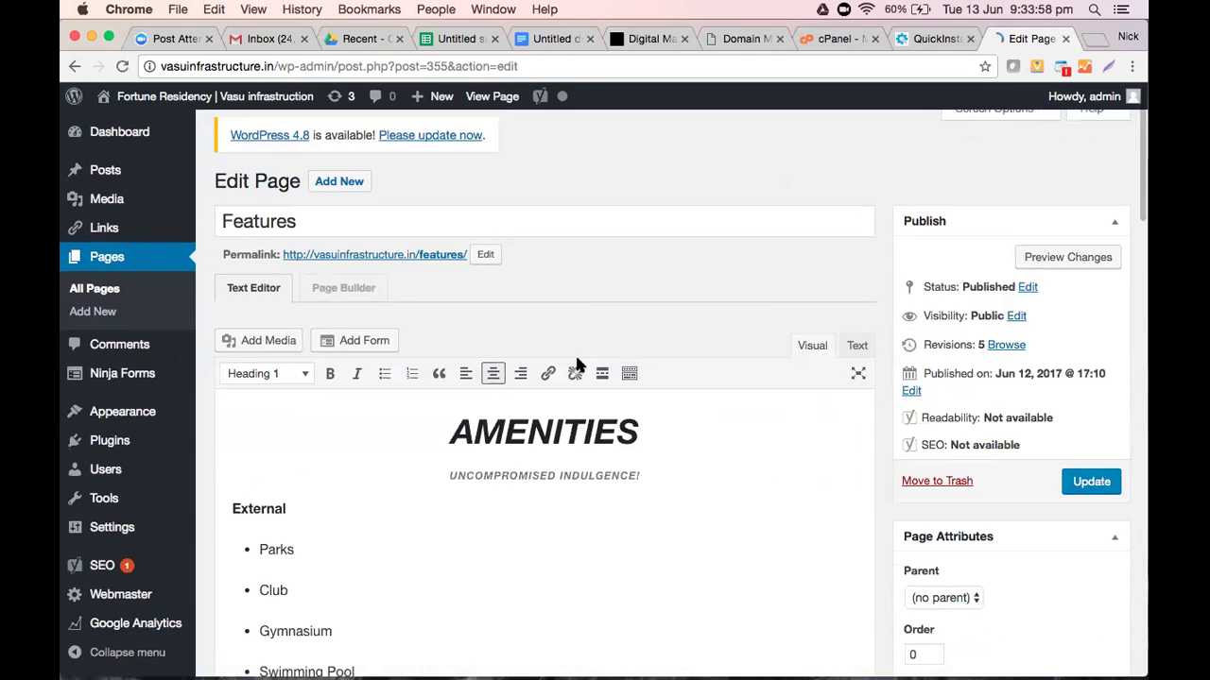
scroll(574, 362, "down", 5)
scroll(575, 360, "up", 3)
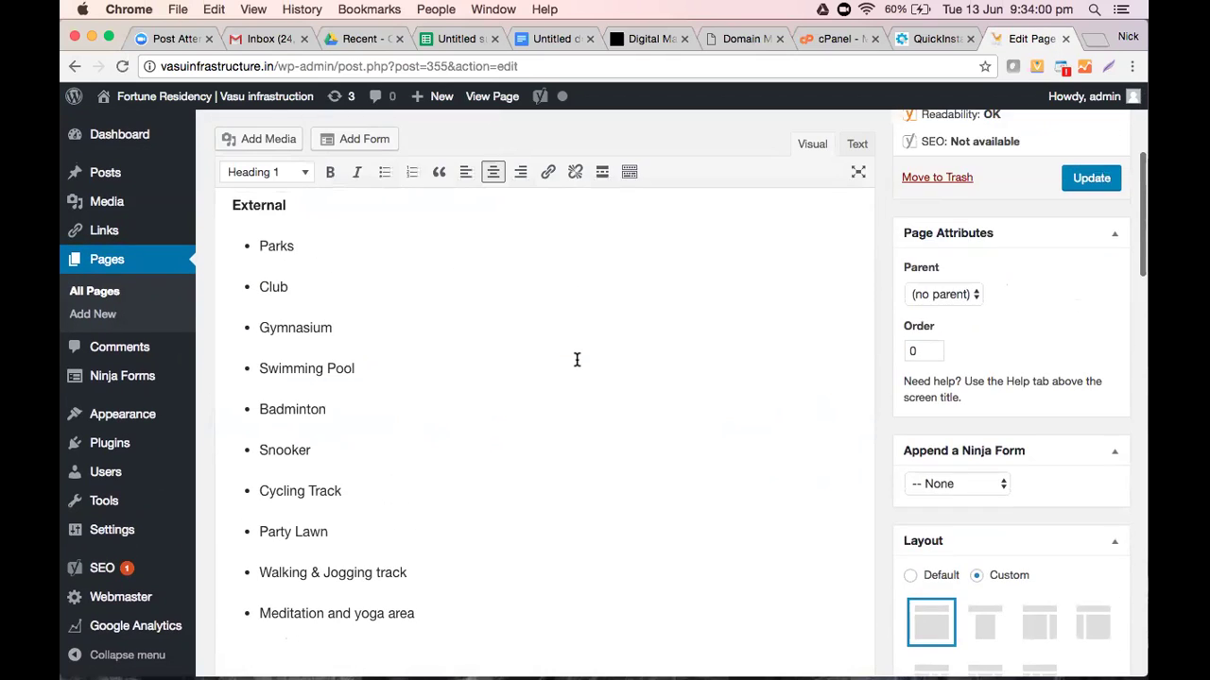
scroll(264, 288, "up", 3)
left_click(274, 329)
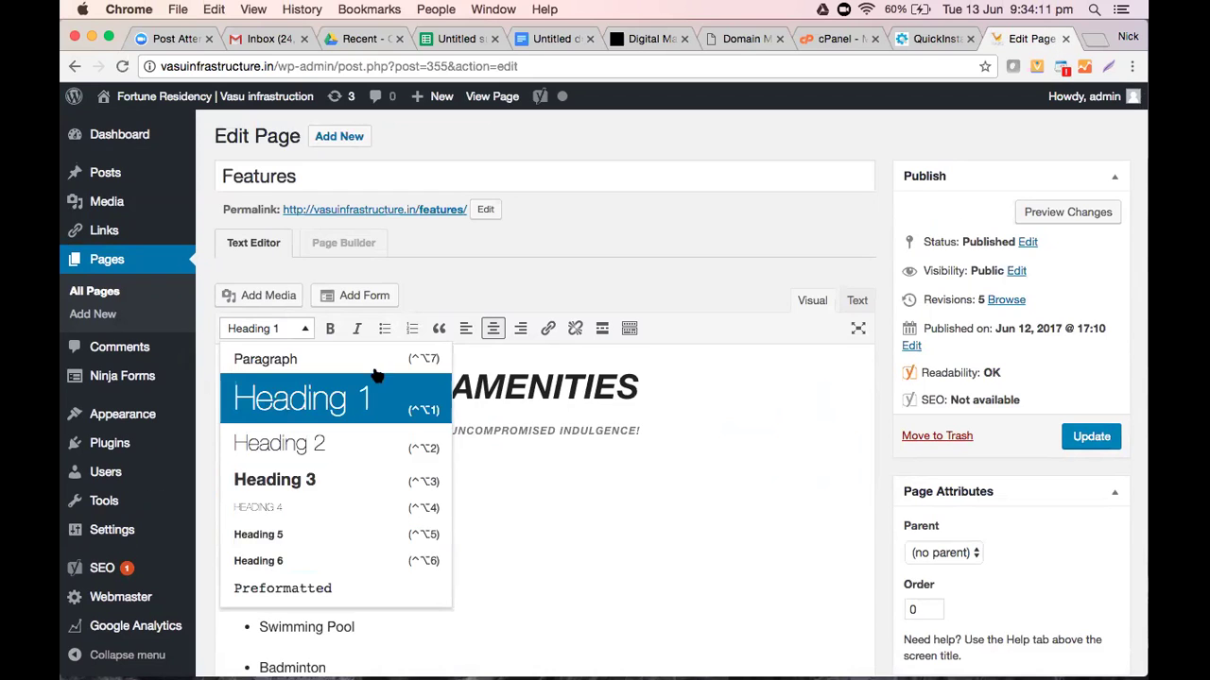
left_click(521, 279)
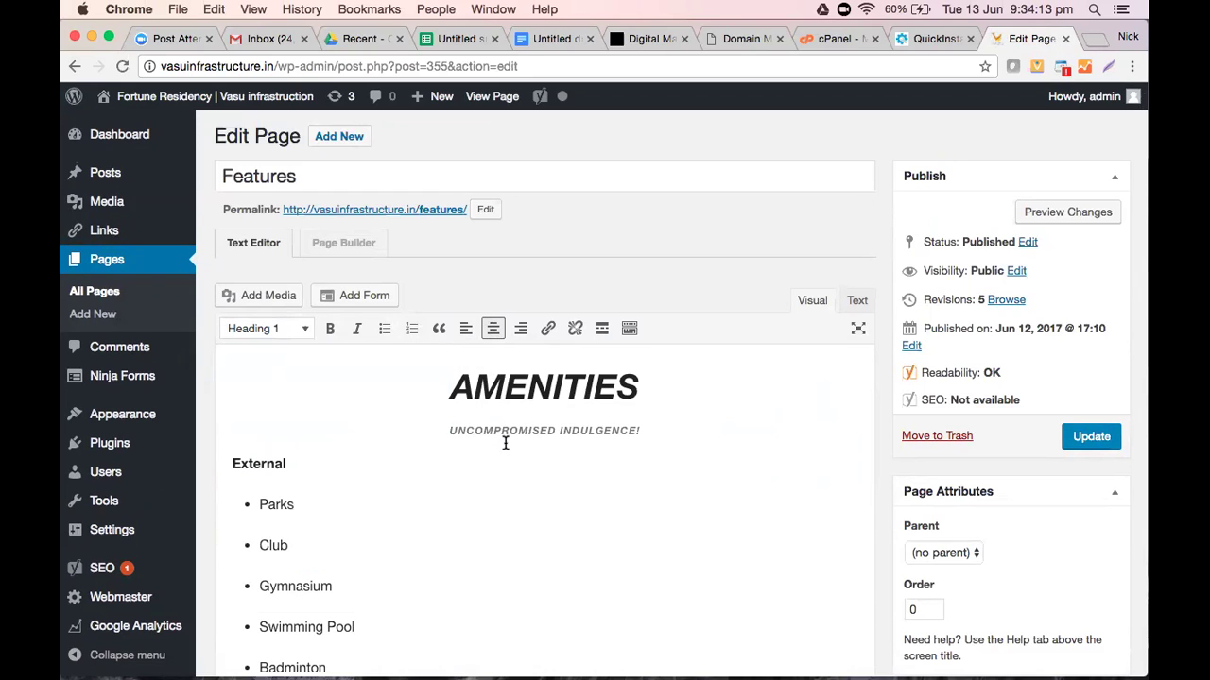
scroll(506, 443, "down", 10)
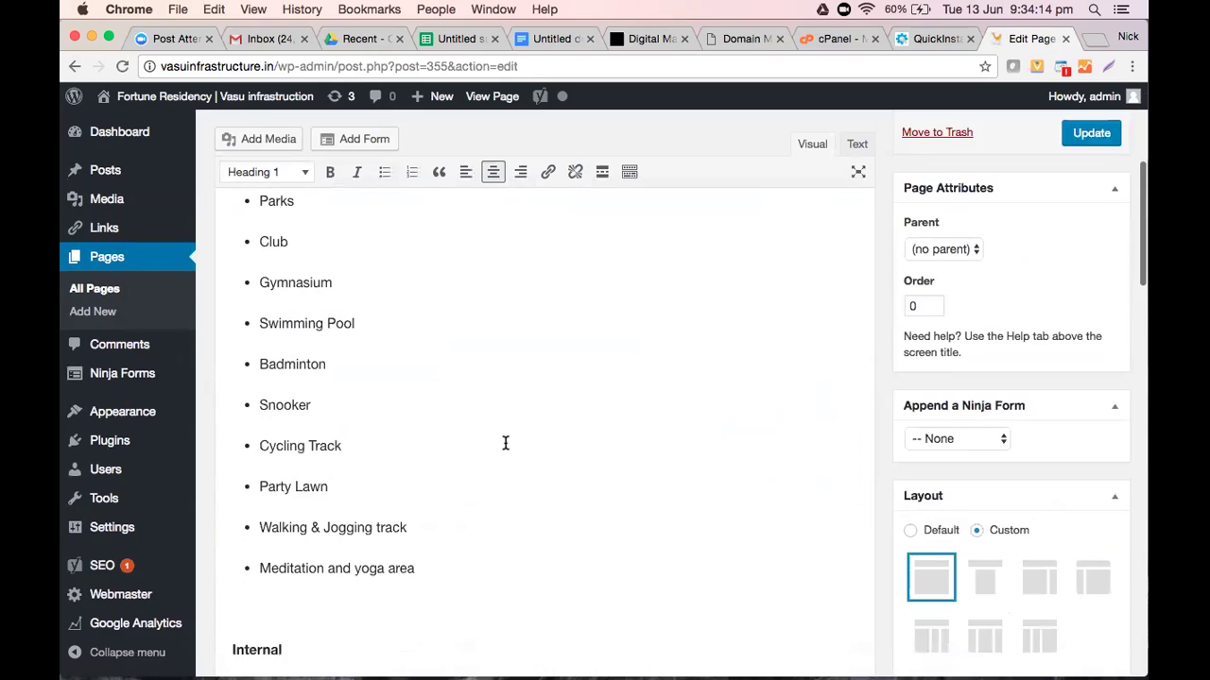
scroll(506, 443, "down", 10)
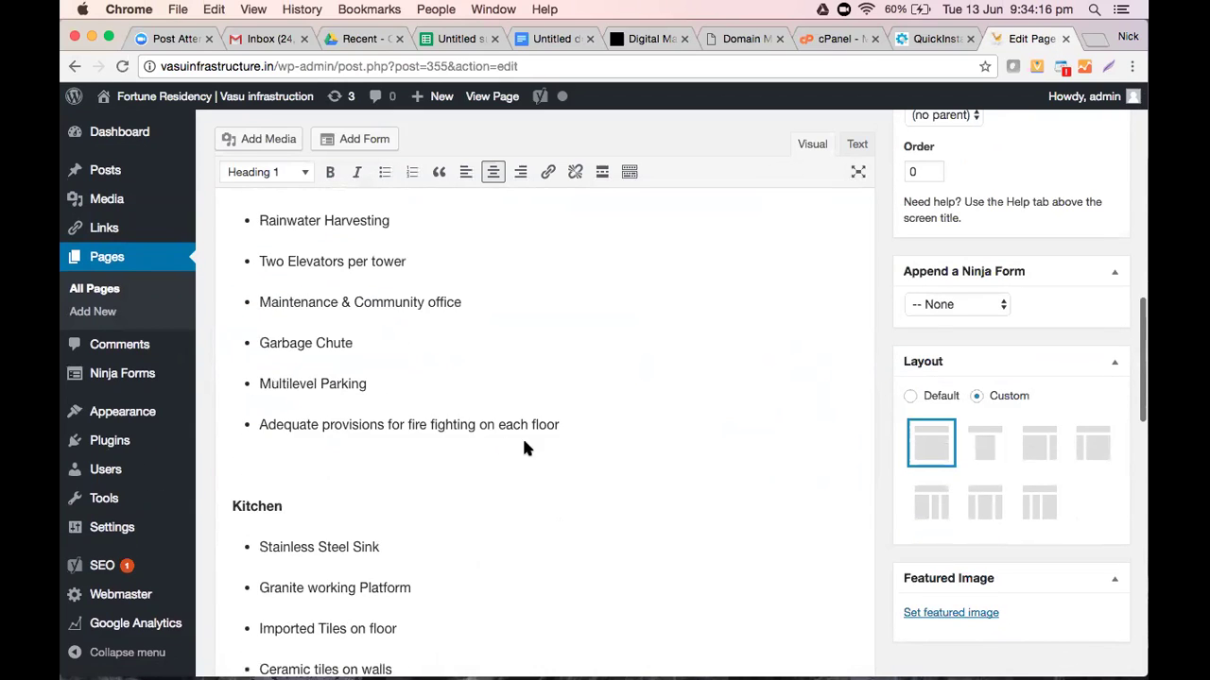
scroll(1020, 397, "down", 3)
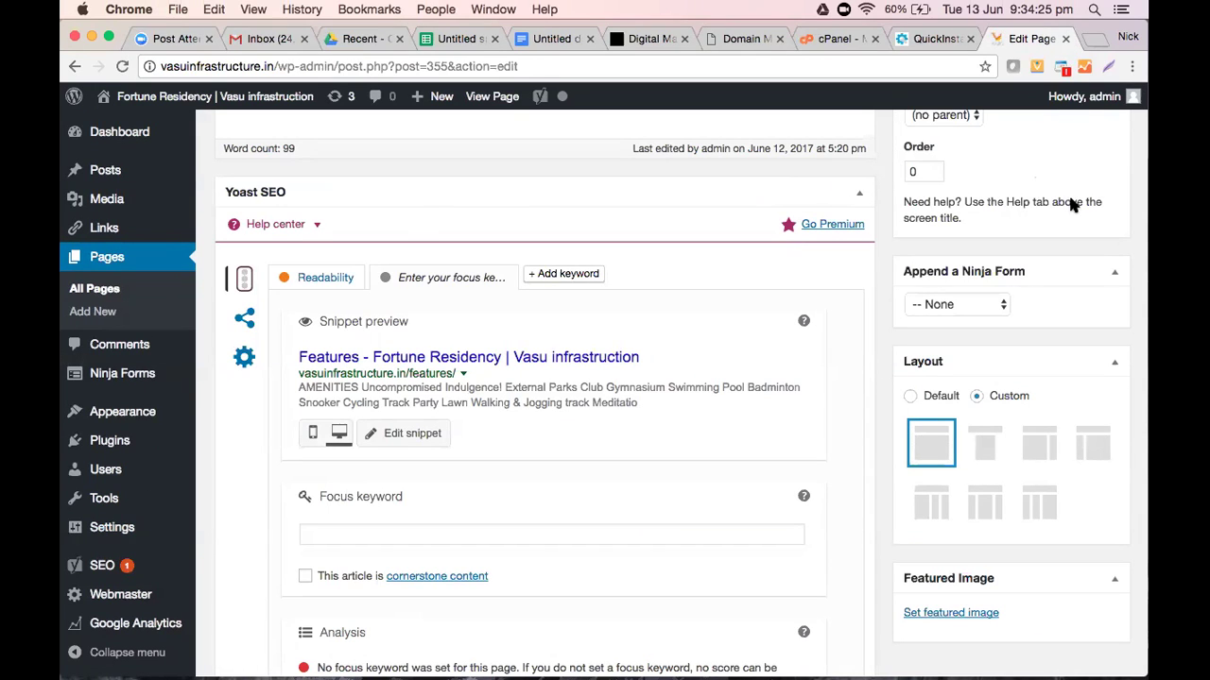
In the notes doc, add a line below 'SEO Yoast' starting 'Search Engine Optimization (SEO) / Oranic Listing / Natural'
left_click(553, 37)
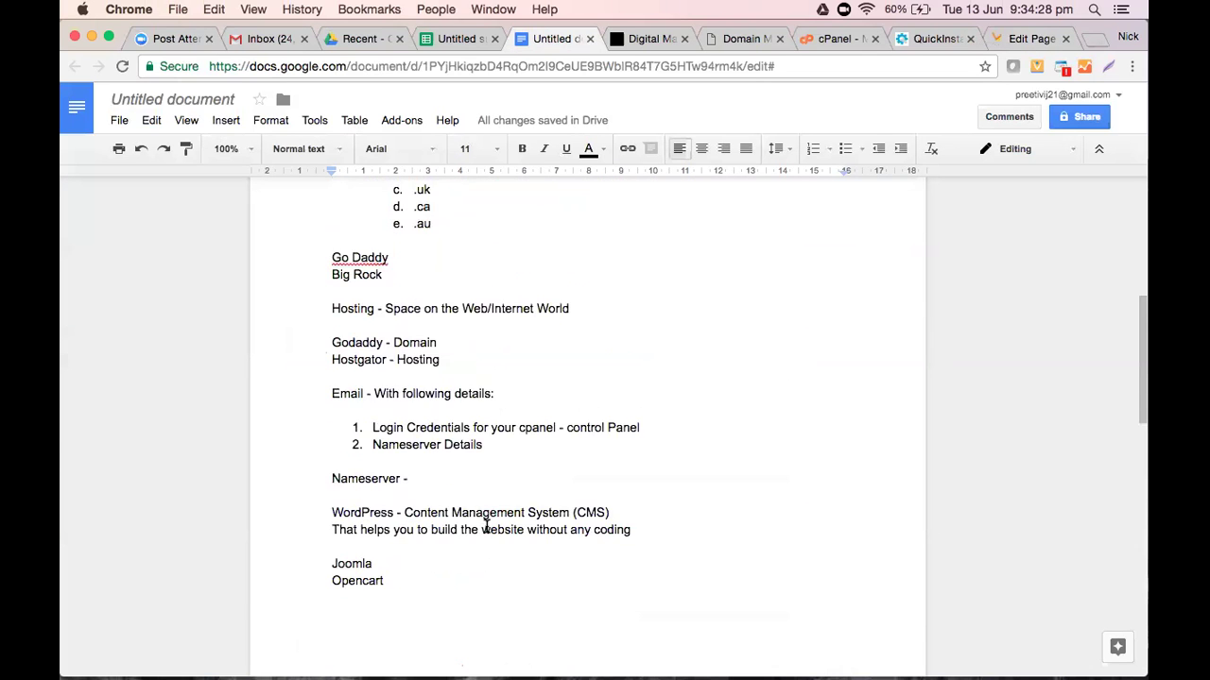
scroll(487, 527, "down", 10)
scroll(487, 527, "up", 2)
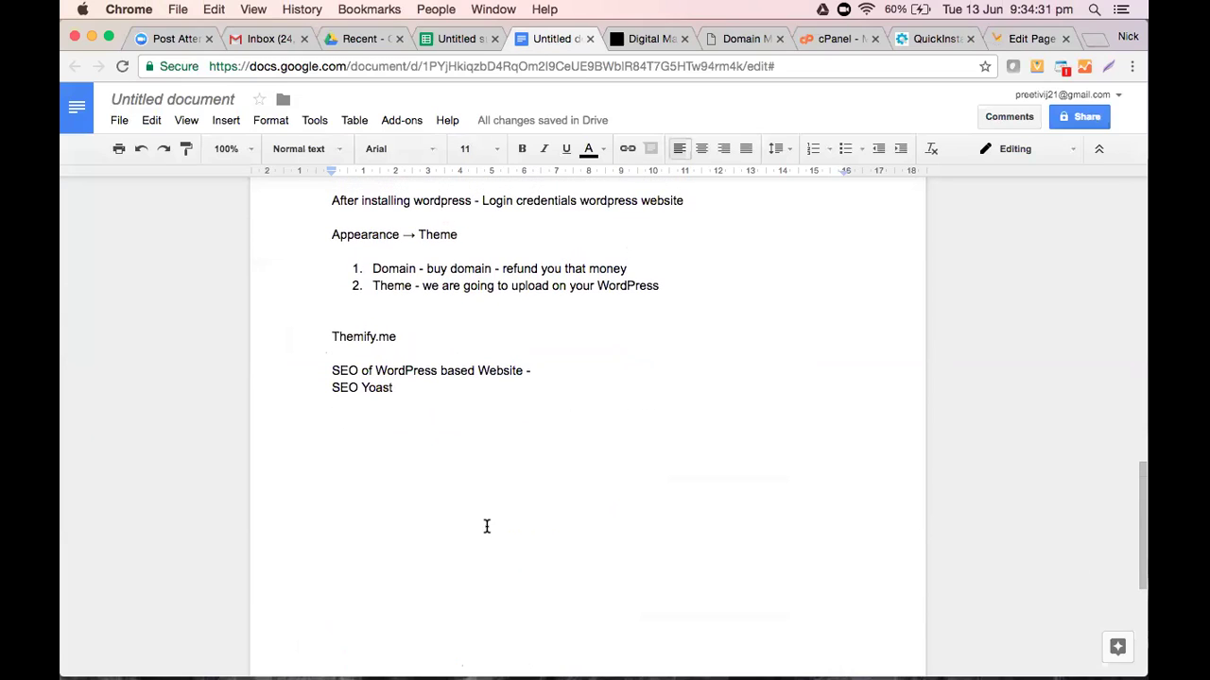
key("Return")
key("Return")
key("Return")
type("Search Engine Optimization (SEO) ")
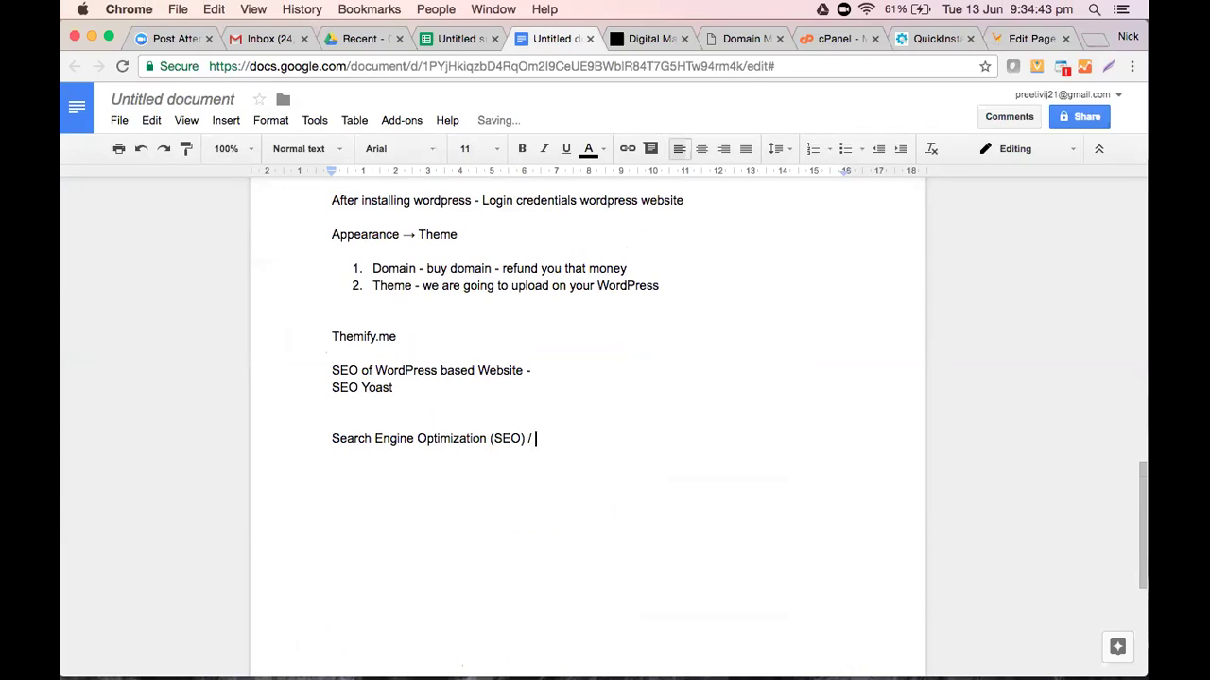
type("/ Oranic Listing / Natural")
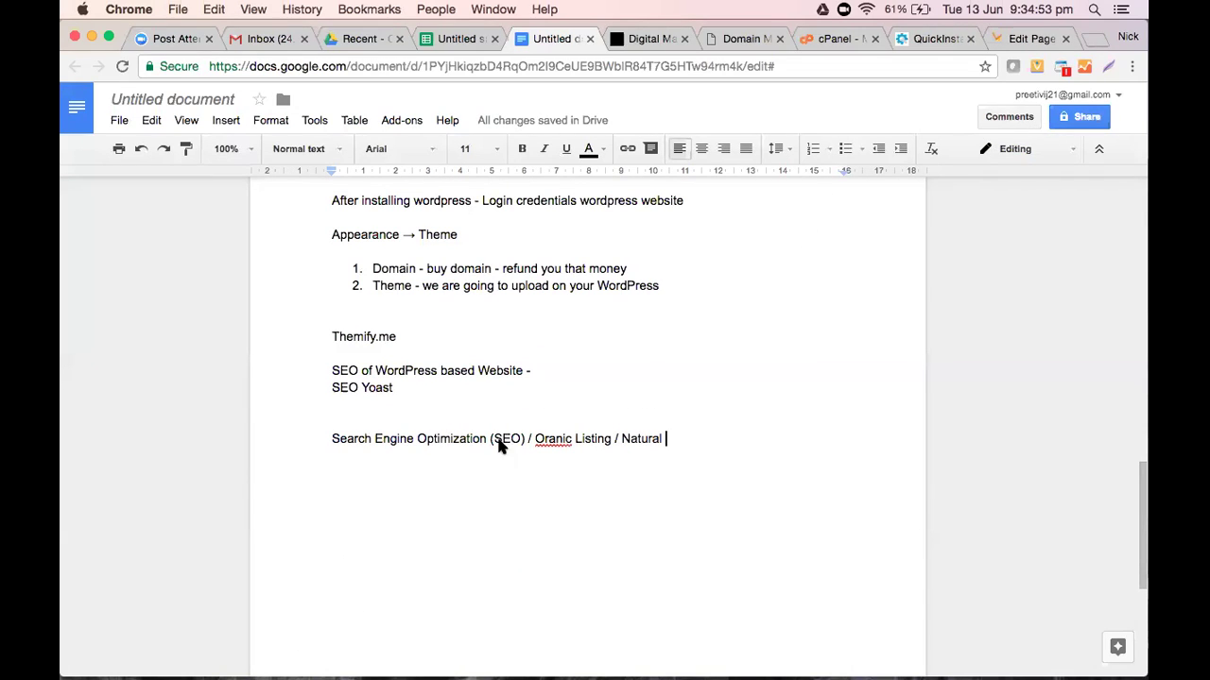
Correct 'Oranic' to 'Organic' and finish the line with 'Listing / Unpaid Listing'
left_click(563, 437)
type("g")
left_click(692, 443)
type("Listing /")
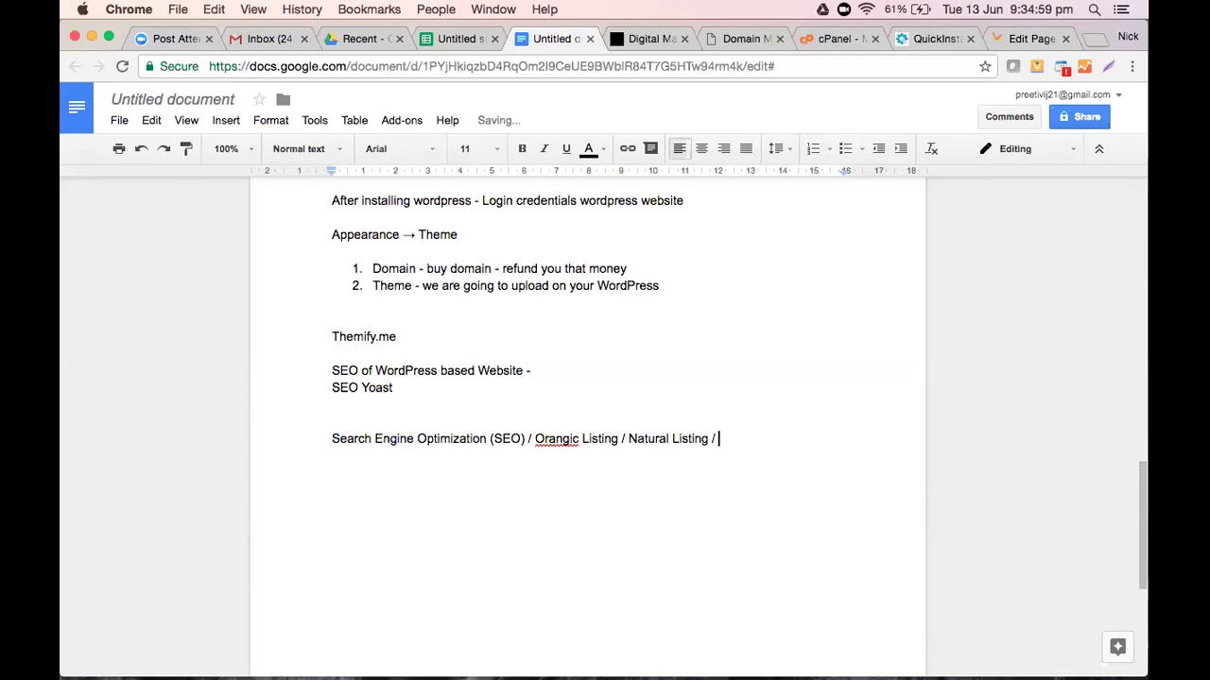
left_click(558, 440)
key("BackSpace")
type("ga")
left_click(577, 438)
key("BackSpace")
left_click(721, 440)
type("Unpaid Listing")
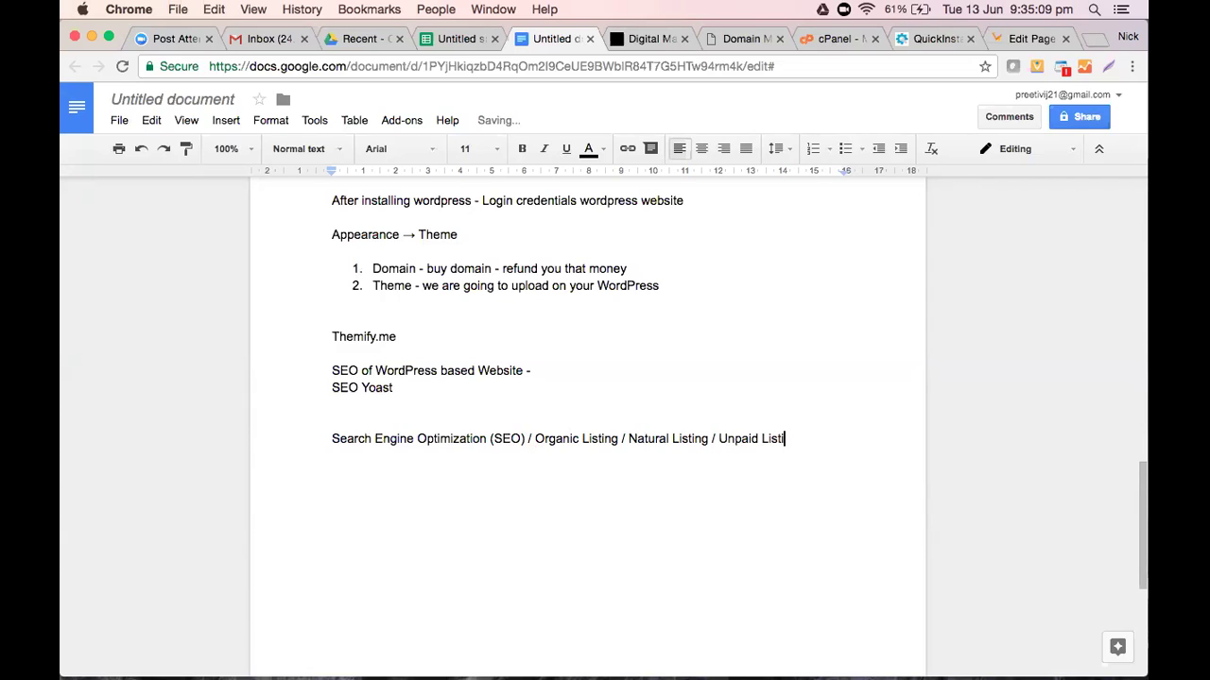
Search Google for 'buy iphone 7' in a new browser tab
left_click(1096, 34)
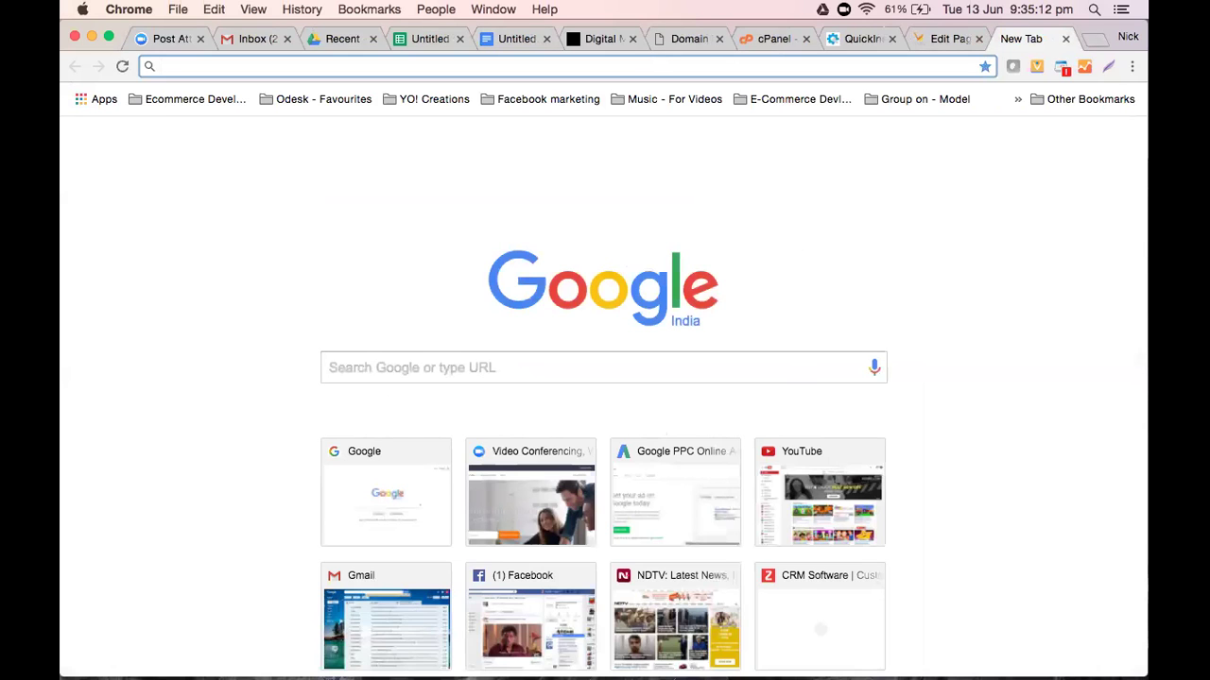
type("goo")
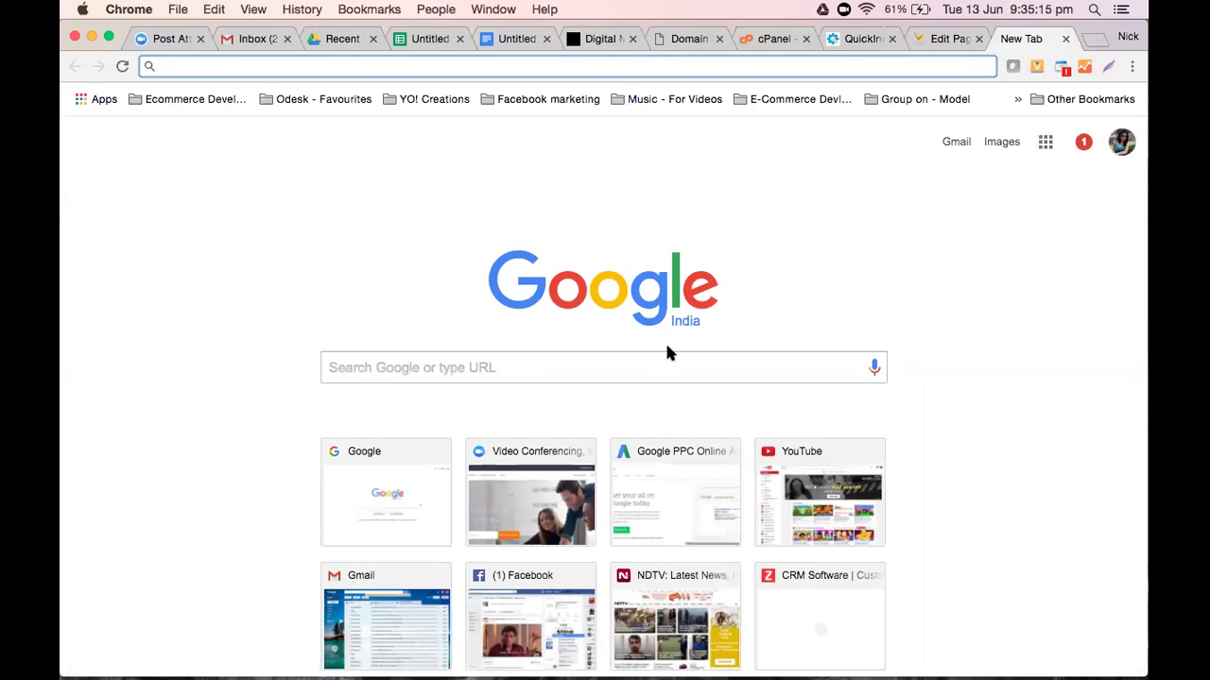
left_click(672, 370)
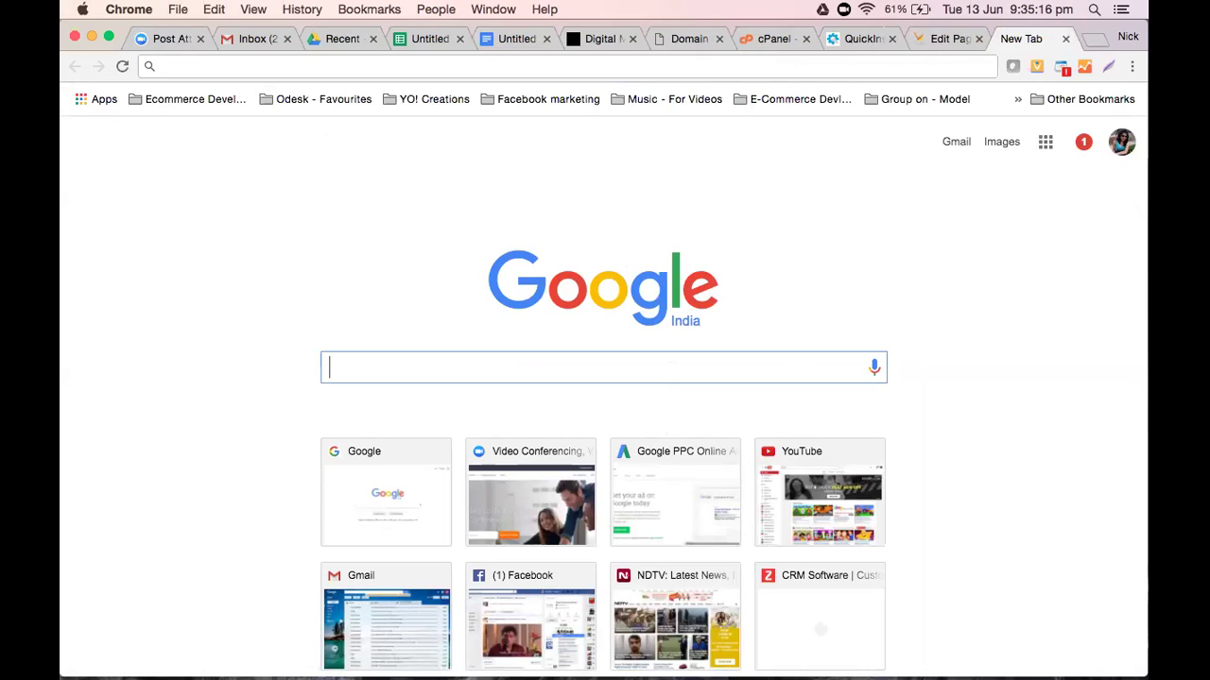
type("buy iphone 7")
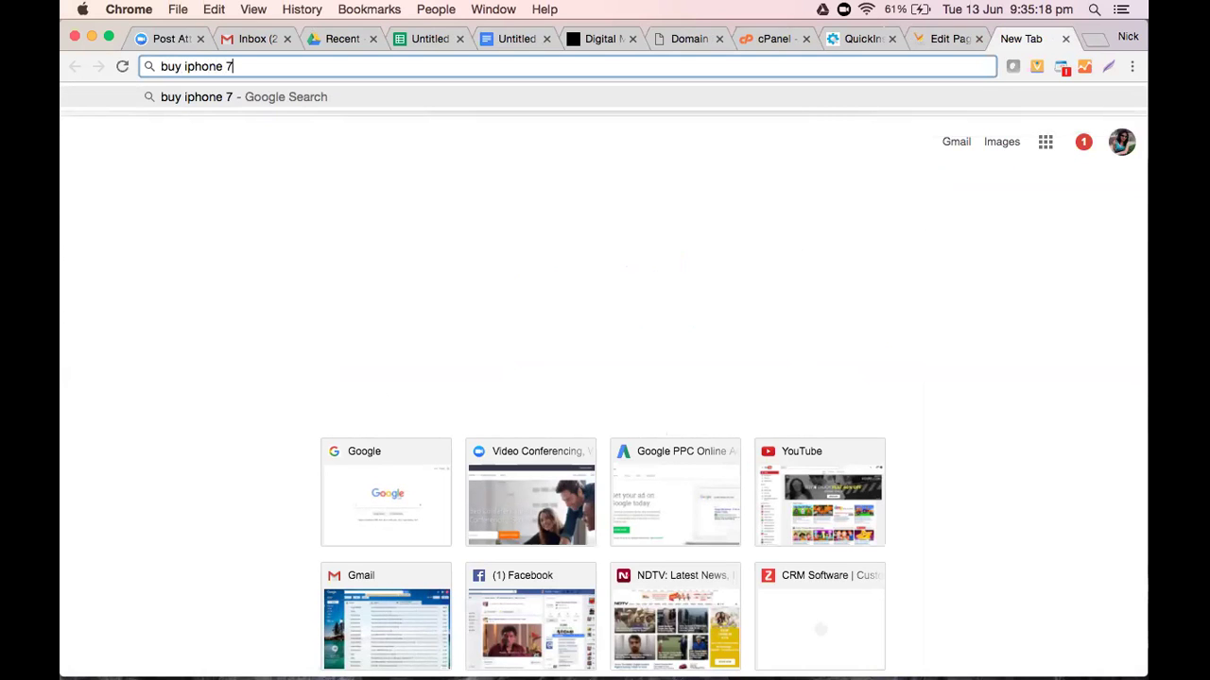
key("Return")
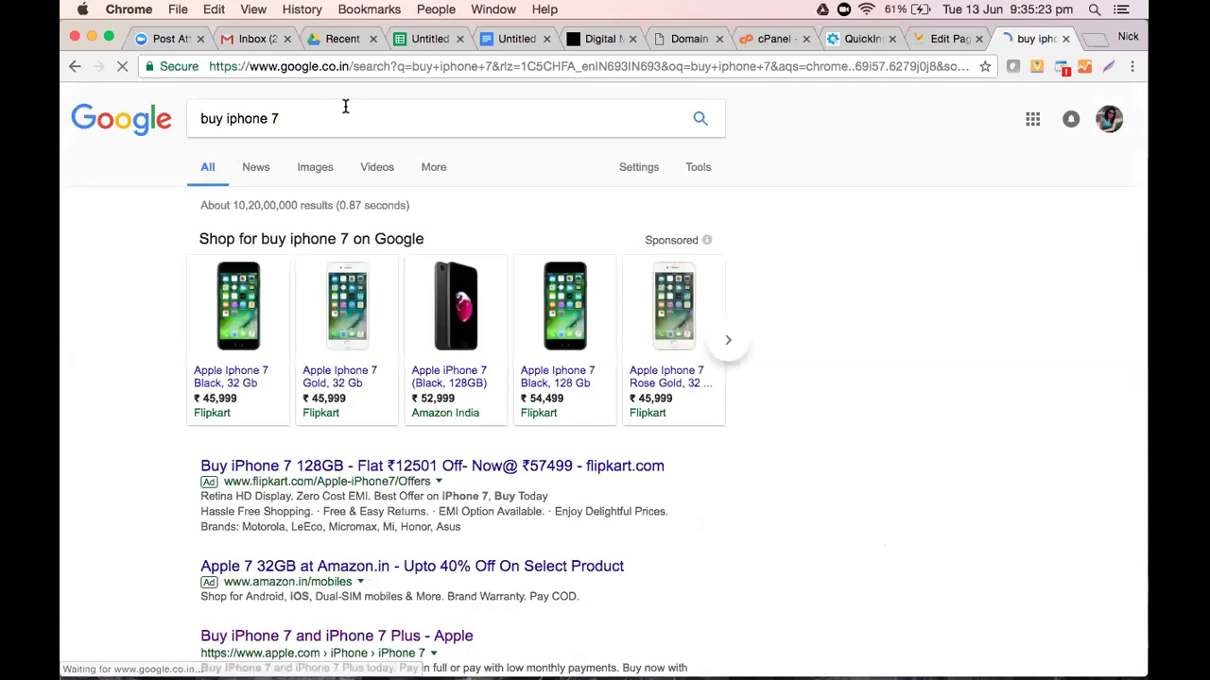
Check the related search suggestions, then scroll through the sponsored and organic results
left_click(328, 111)
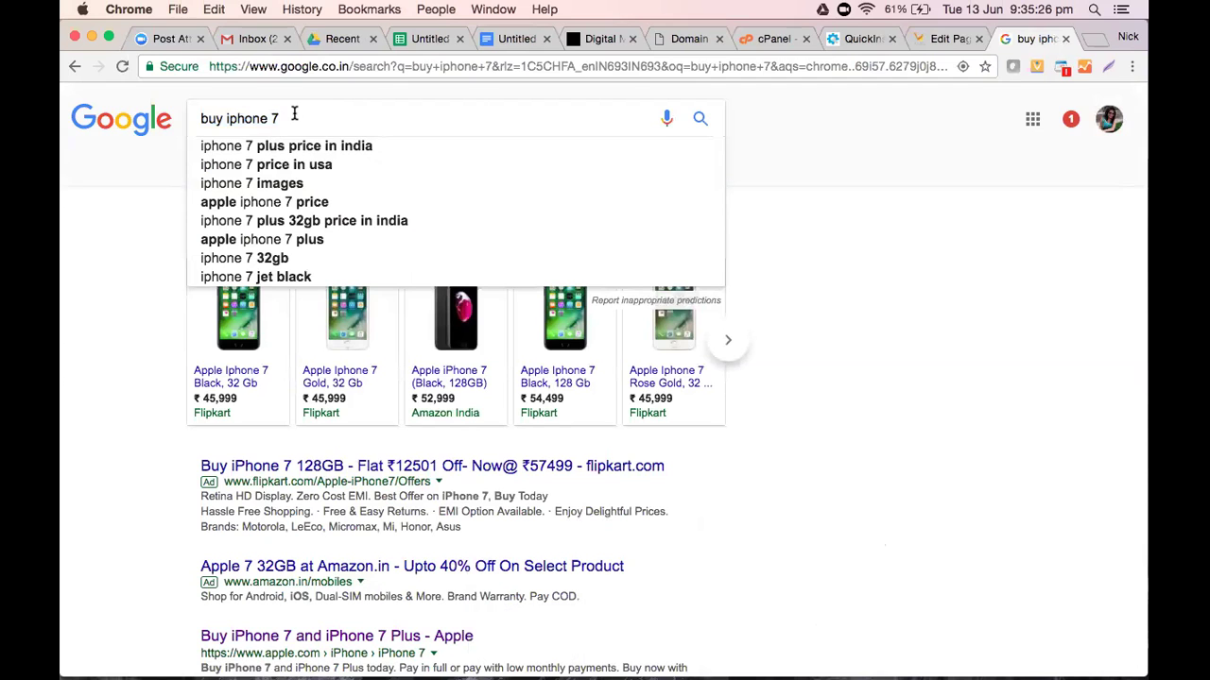
left_click(830, 140)
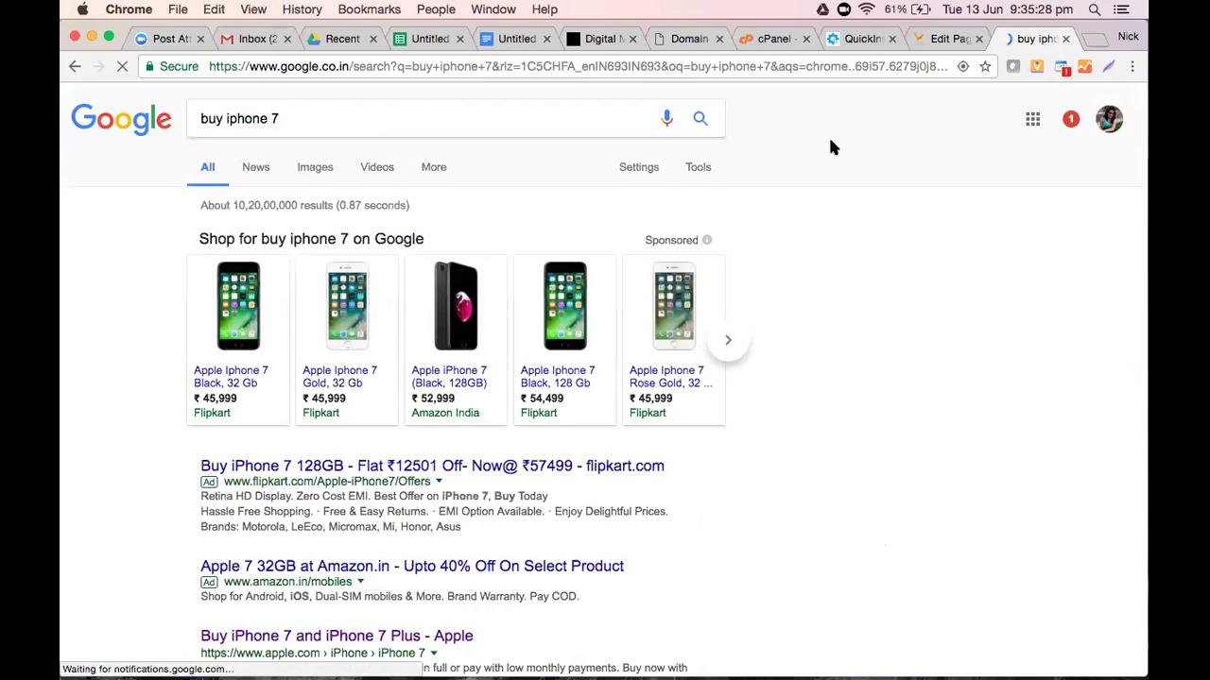
scroll(829, 140, "down", 1)
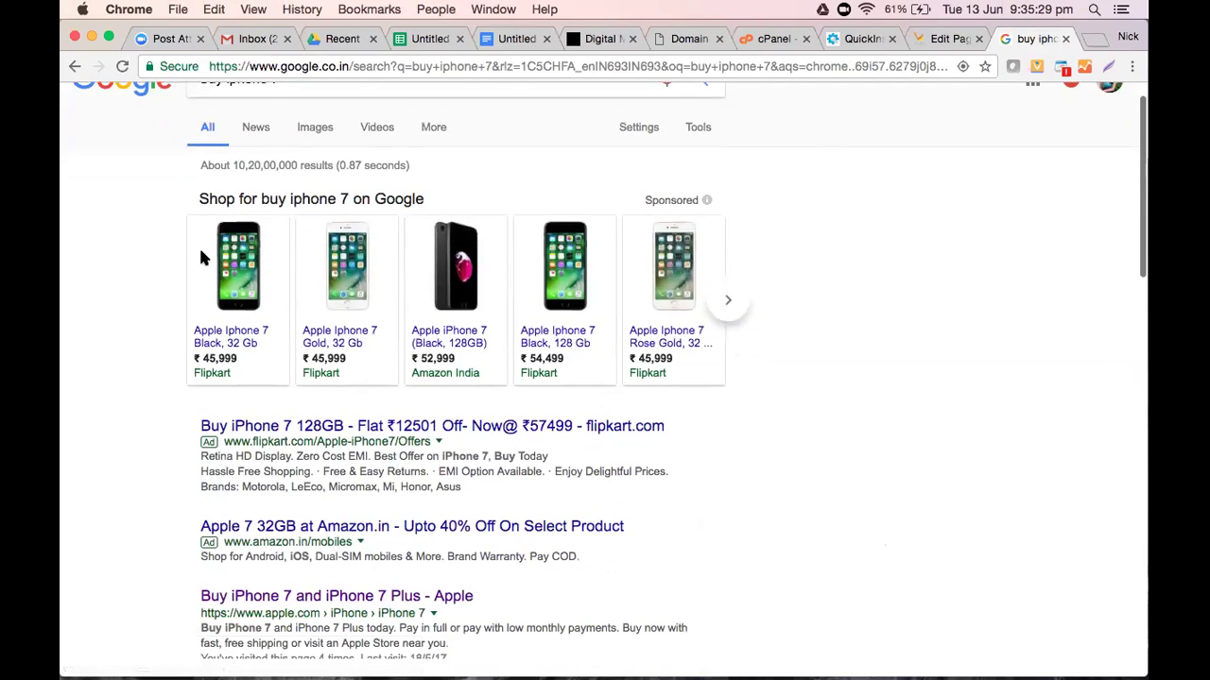
scroll(203, 274, "down", 5)
scroll(179, 274, "down", 2)
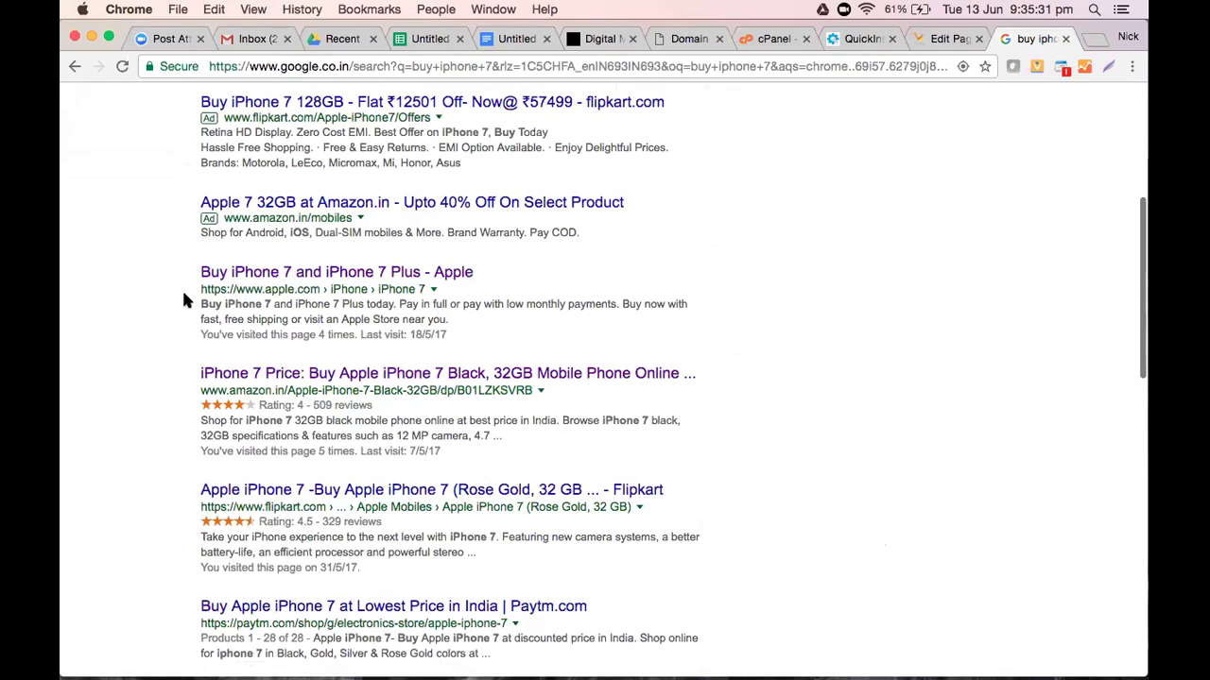